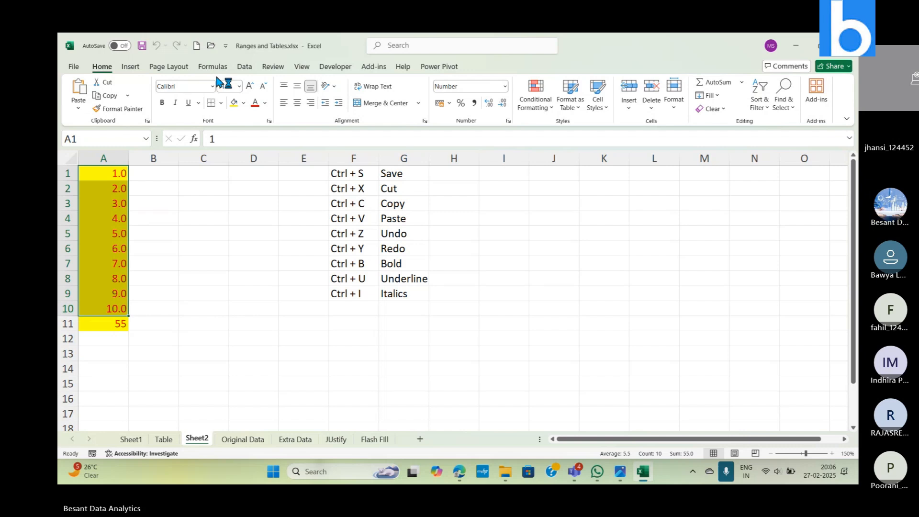
# Enlarge the text in cells A1:A11 to font size 14 and reduce it one step to 12.
pyautogui.click(162, 193)
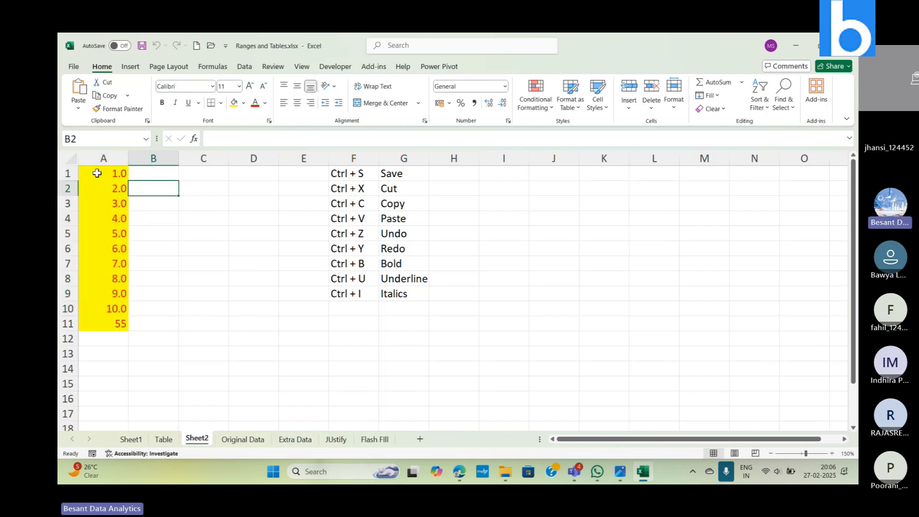
pyautogui.moveTo(97, 174); pyautogui.dragTo(115, 322)
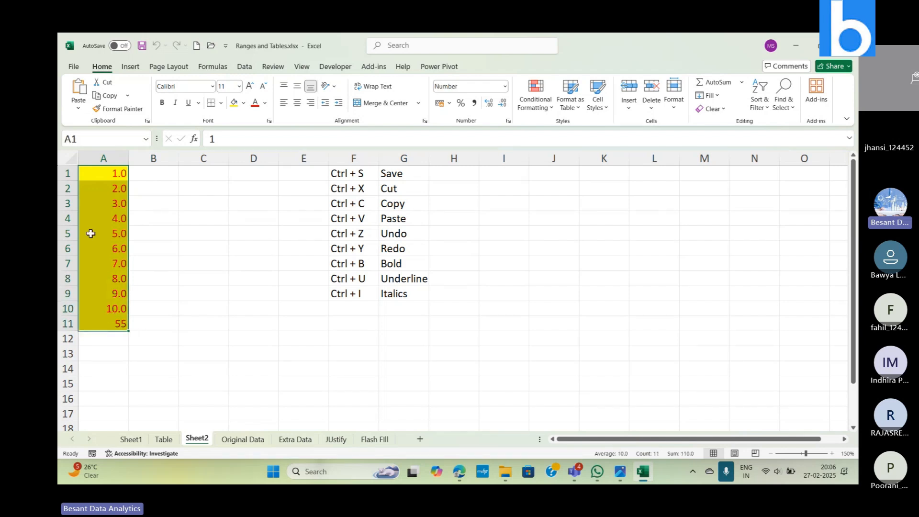
pyautogui.click(213, 87)
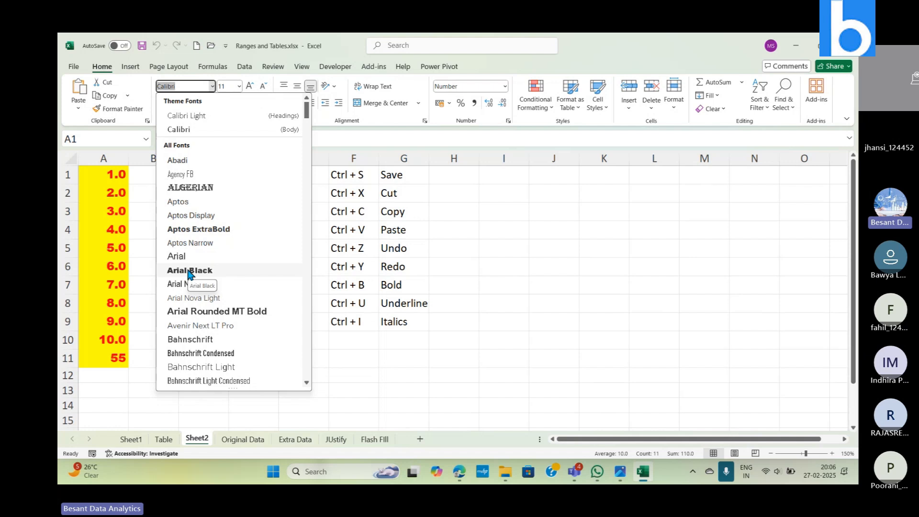
pyautogui.click(239, 87)
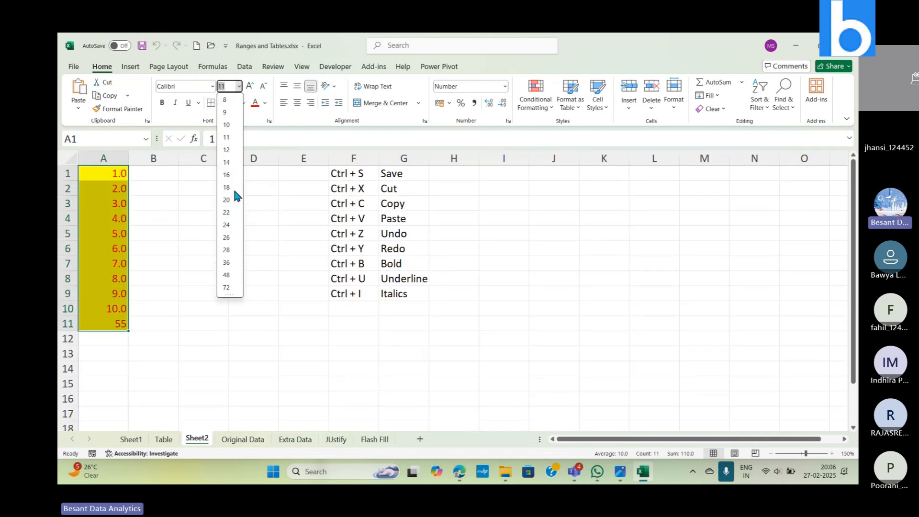
pyautogui.click(275, 196)
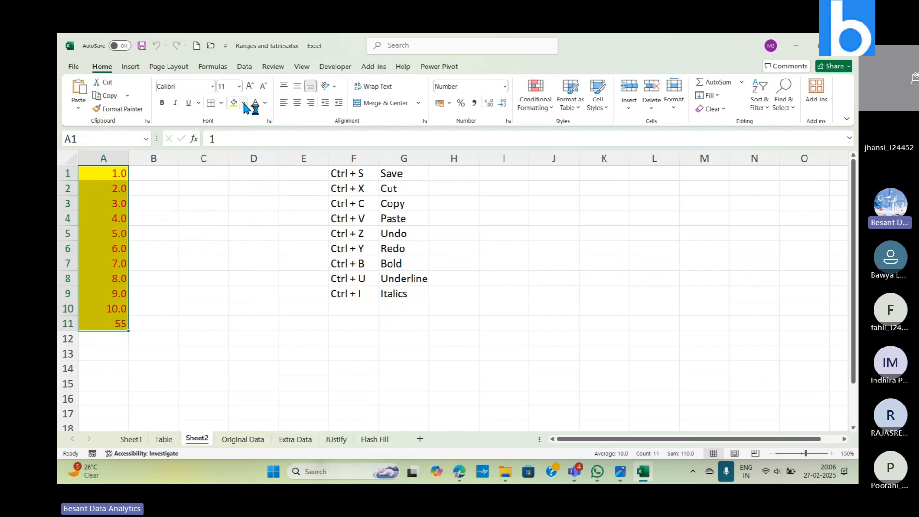
pyautogui.click(249, 88)
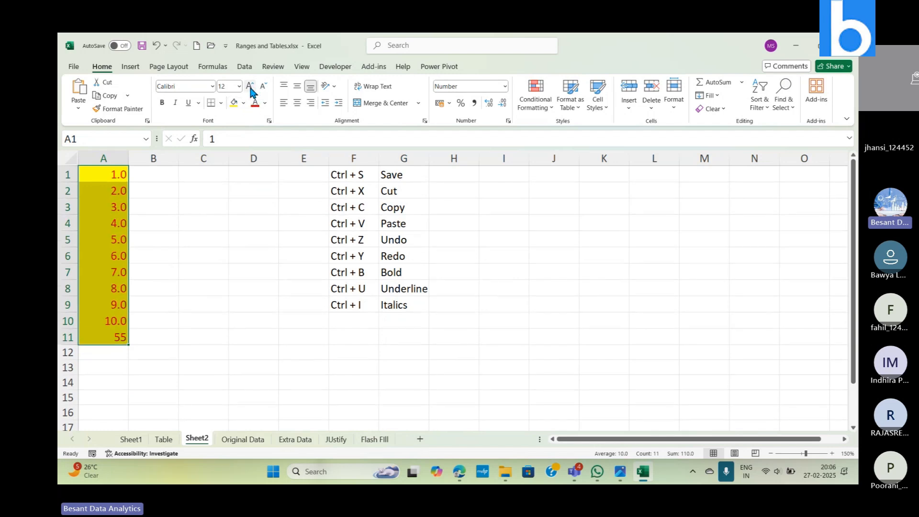
pyautogui.click(250, 88)
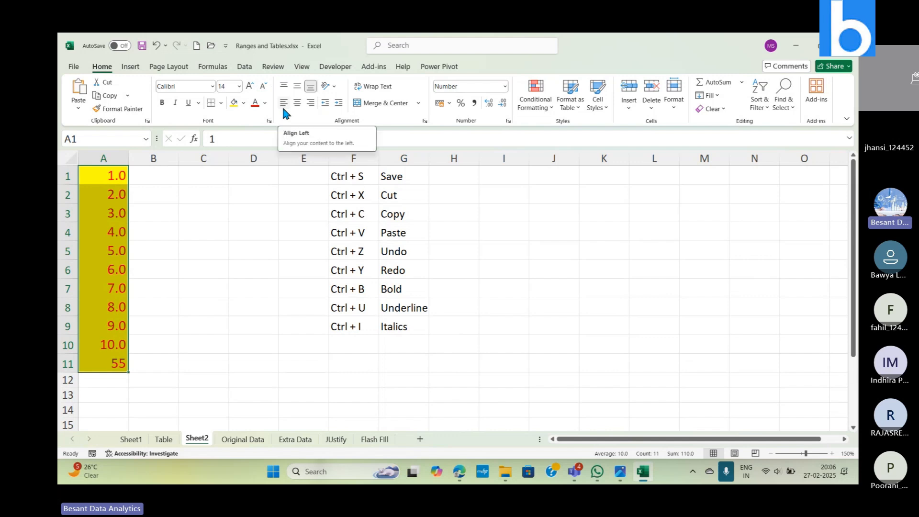
pyautogui.click(252, 87)
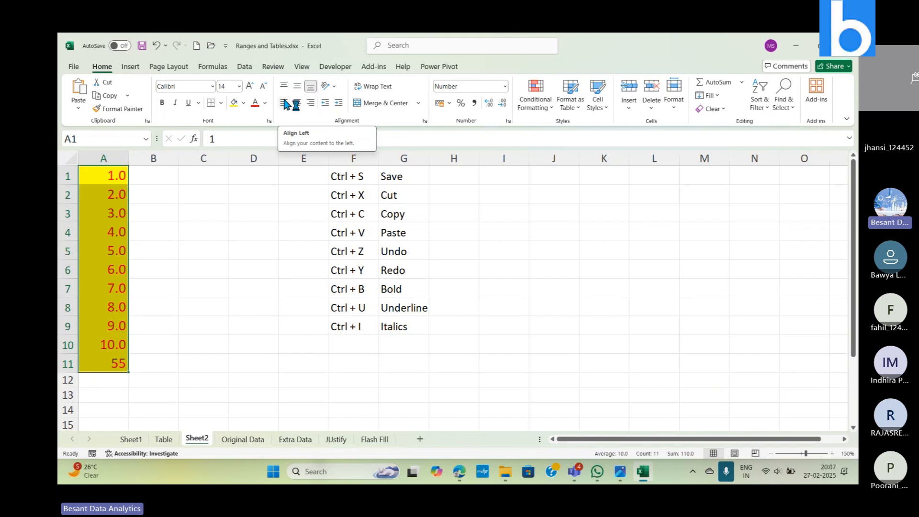
pyautogui.click(262, 86)
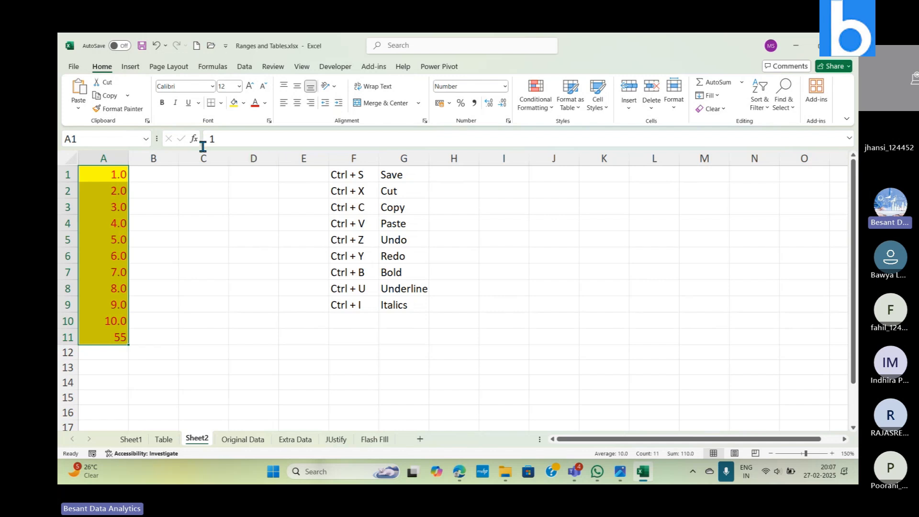
# Apply bold, italic and underline to cells A1:A11 and remove all three formats again.
pyautogui.click(162, 105)
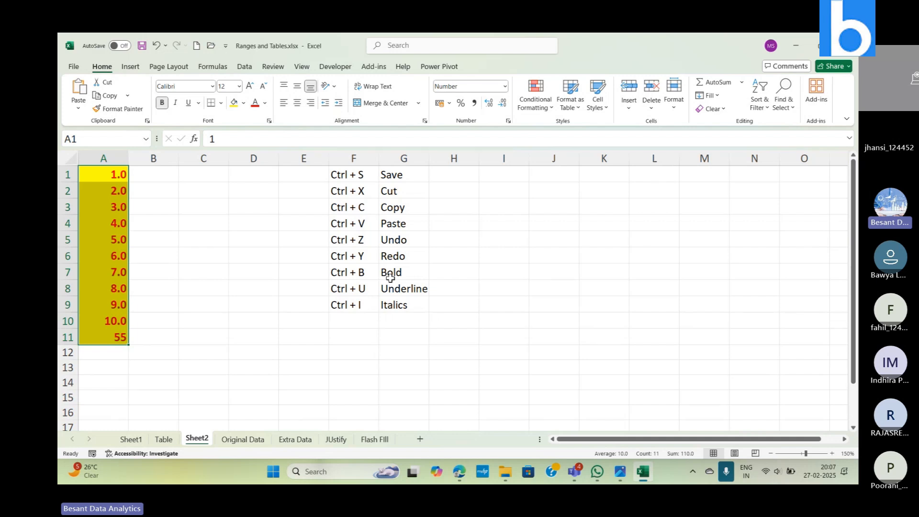
pyautogui.click(176, 102)
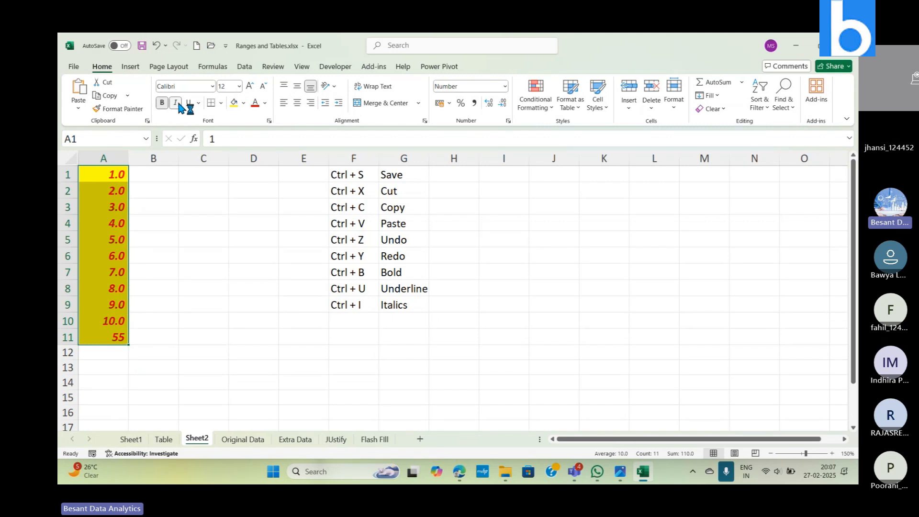
pyautogui.click(189, 104)
pyautogui.click(162, 103)
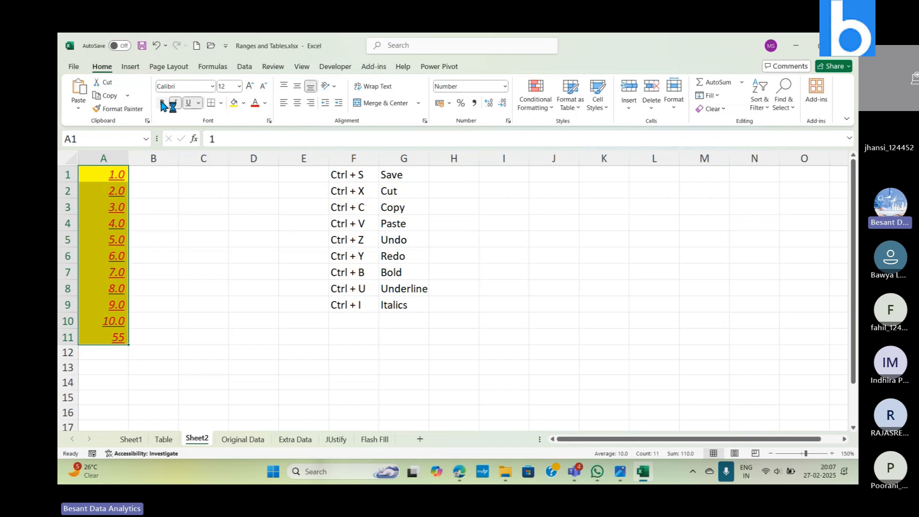
pyautogui.click(175, 102)
pyautogui.click(188, 103)
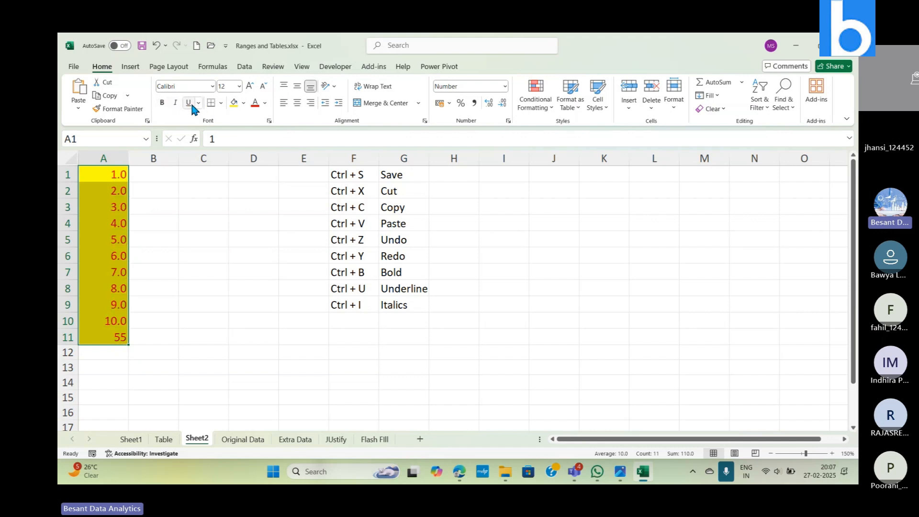
# Try All Borders and a bottom border on cells A1:A11, and clear them with No Border.
pyautogui.click(220, 103)
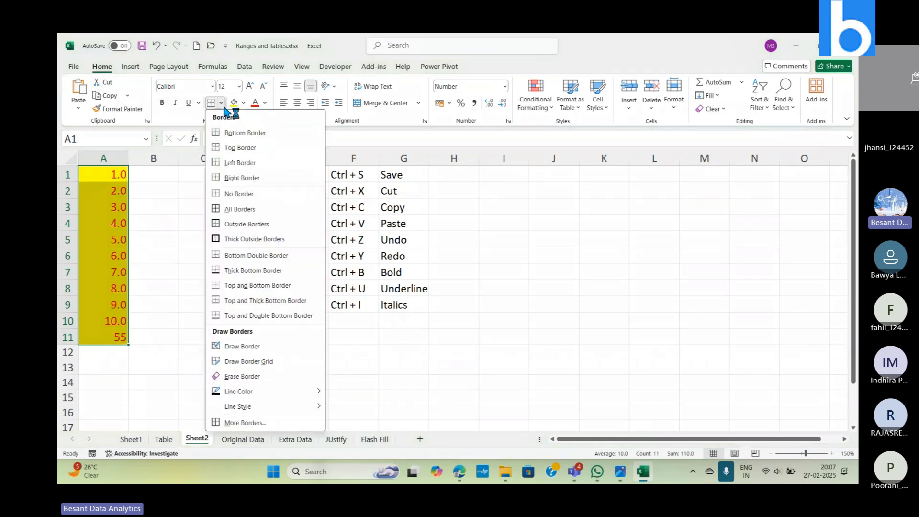
pyautogui.click(224, 205)
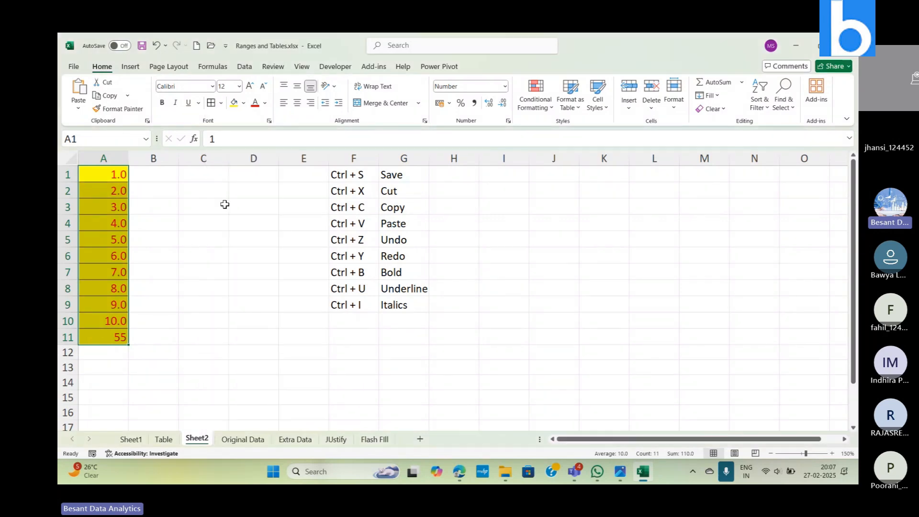
pyautogui.click(221, 104)
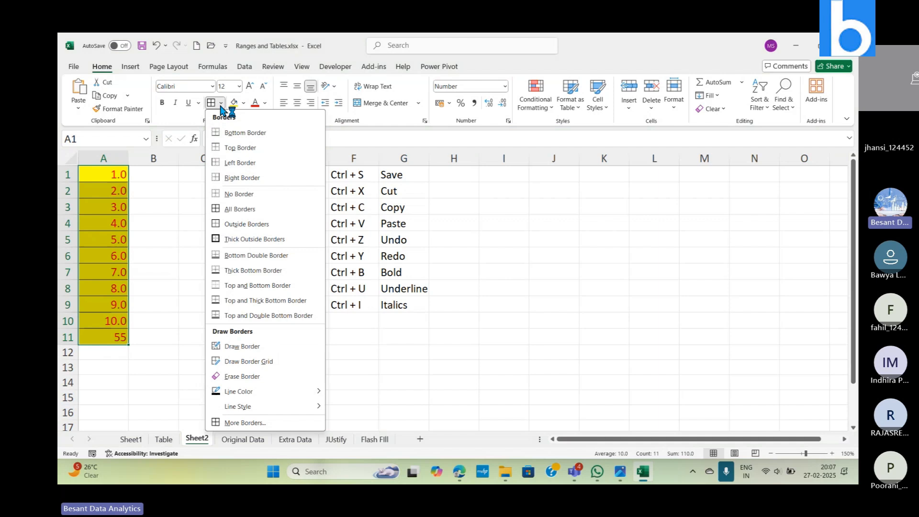
pyautogui.click(246, 135)
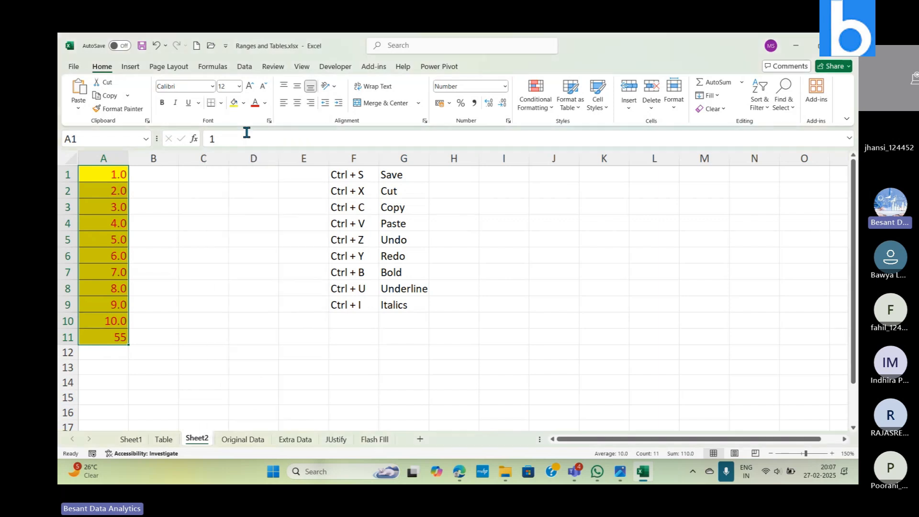
pyautogui.click(221, 104)
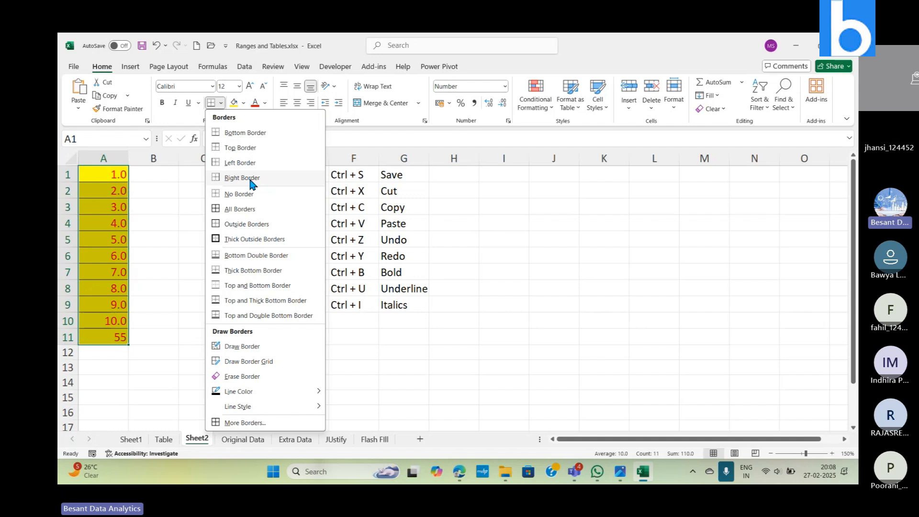
pyautogui.click(245, 195)
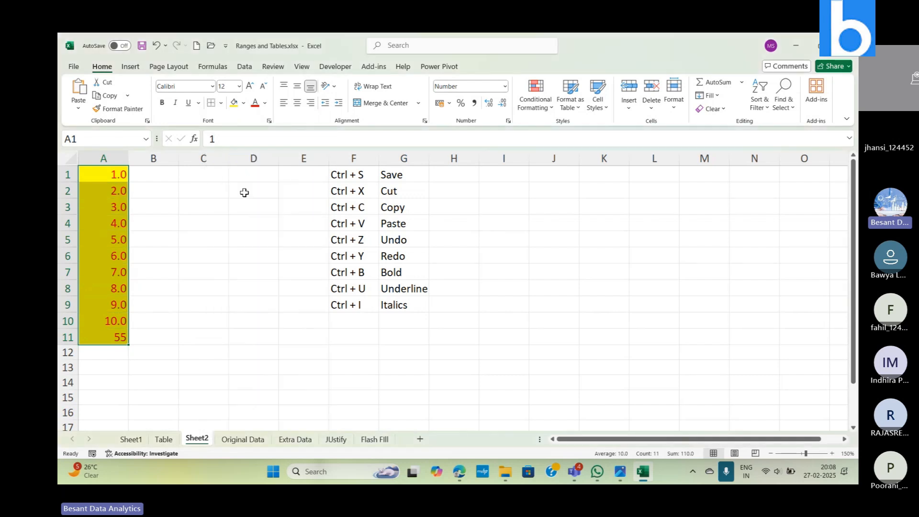
# Add a right border to cells A1:A11 and deselect the range to check it.
pyautogui.click(221, 103)
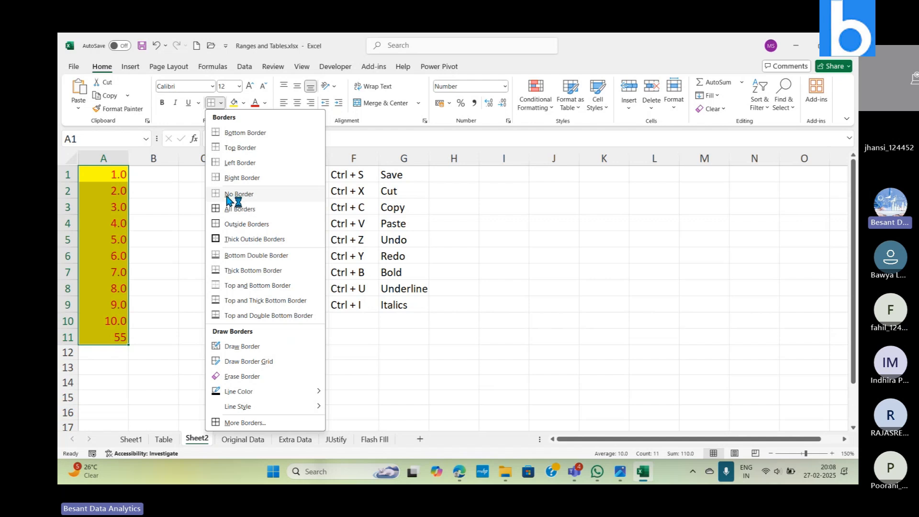
pyautogui.click(237, 179)
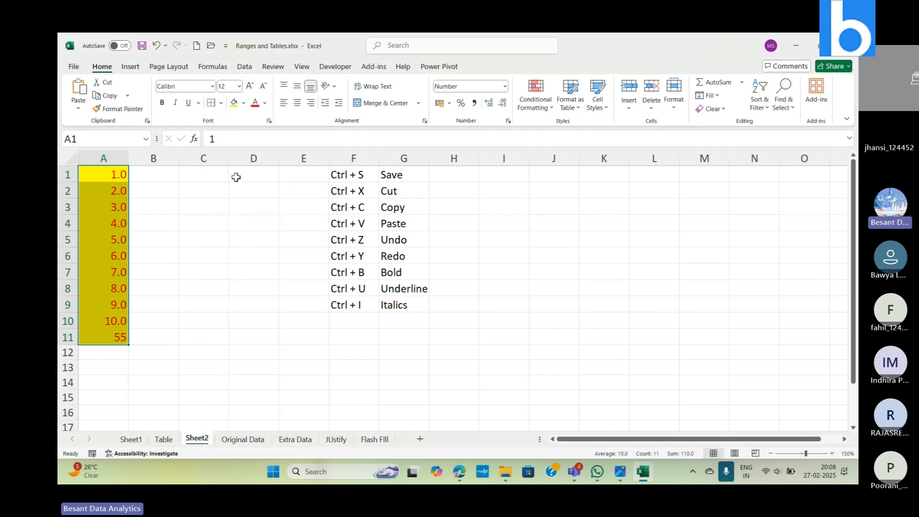
pyautogui.click(199, 240)
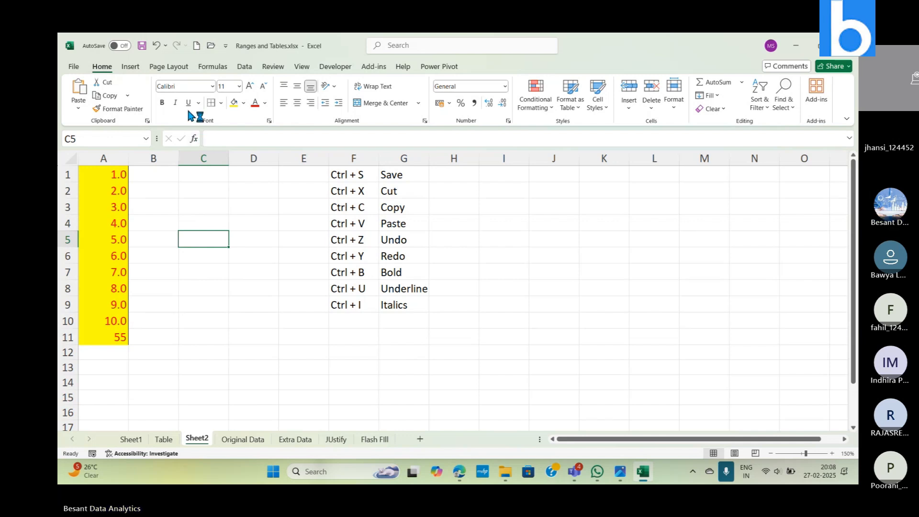
# Apply Thick Outside Borders around the range A1:A11 and deselect it.
pyautogui.click(105, 171)
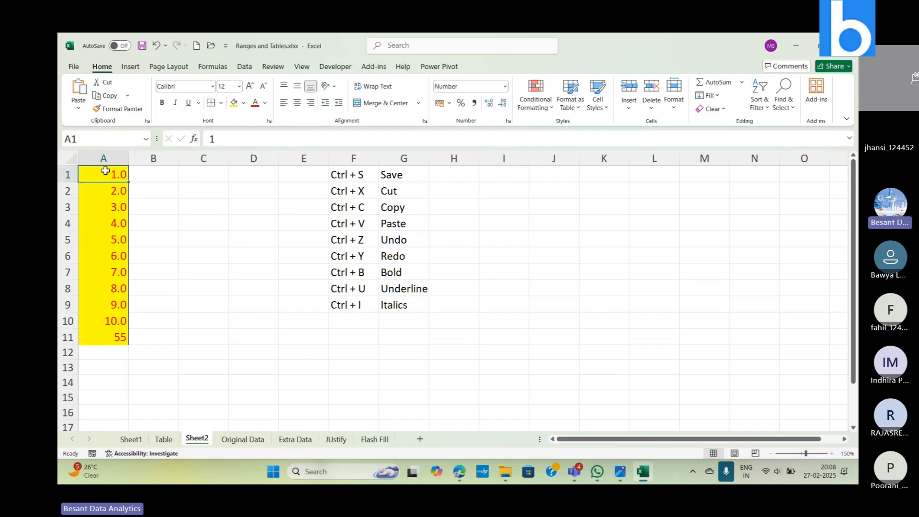
pyautogui.hotkey('ctrl', 'shift', 'Down')
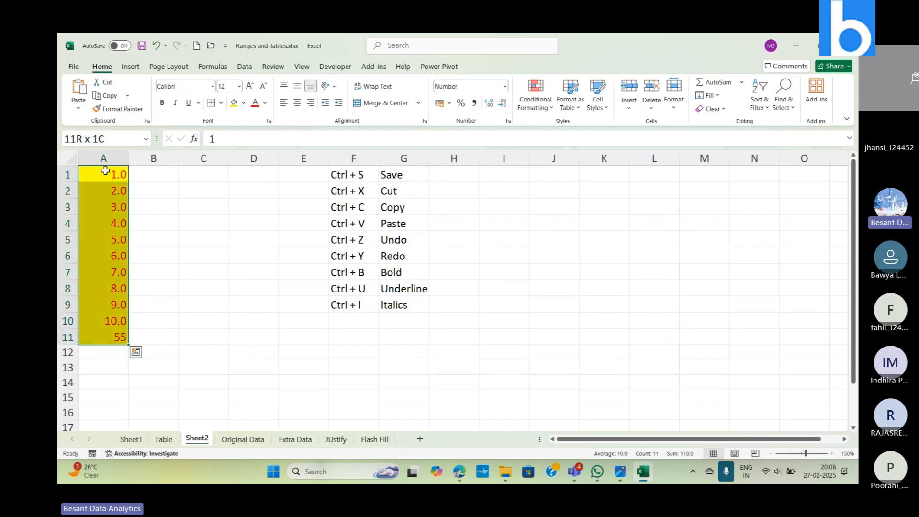
pyautogui.click(219, 105)
pyautogui.click(249, 241)
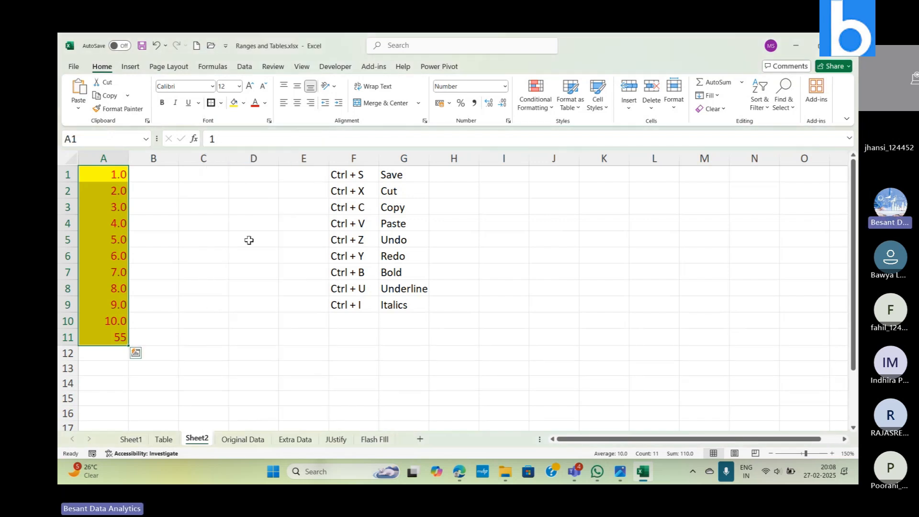
pyautogui.click(248, 240)
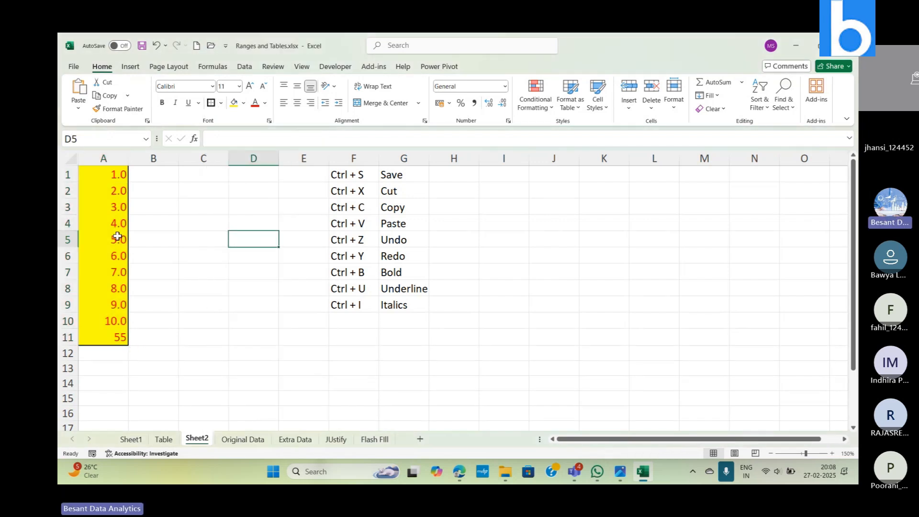
# Apply the same thick outside border to the sum in cell A11 alone.
pyautogui.click(104, 338)
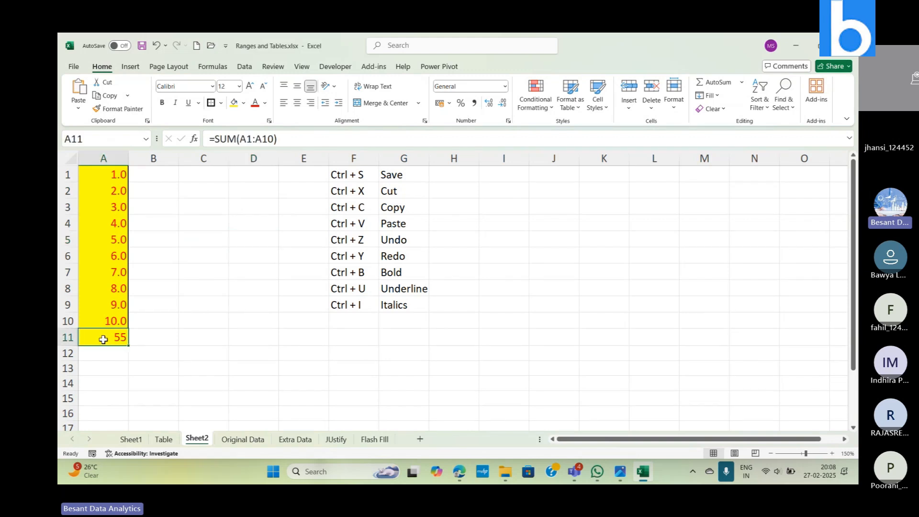
pyautogui.click(209, 103)
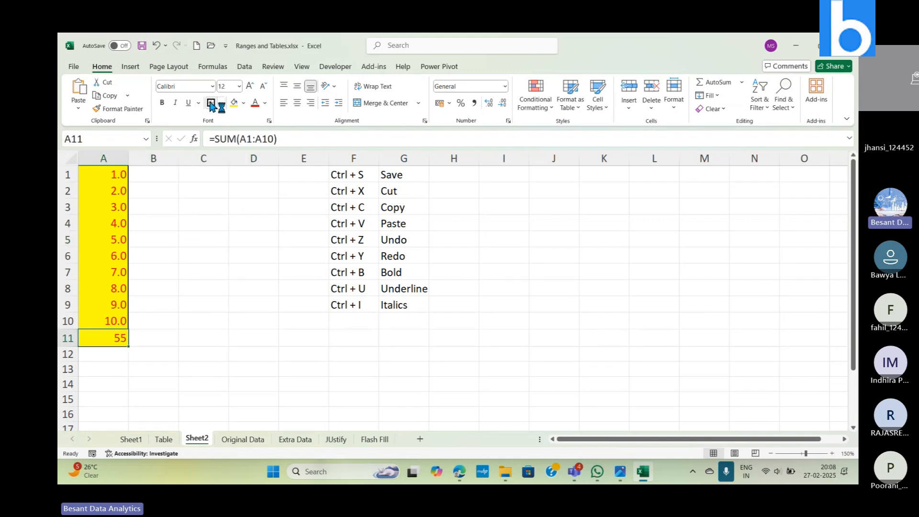
pyautogui.click(217, 316)
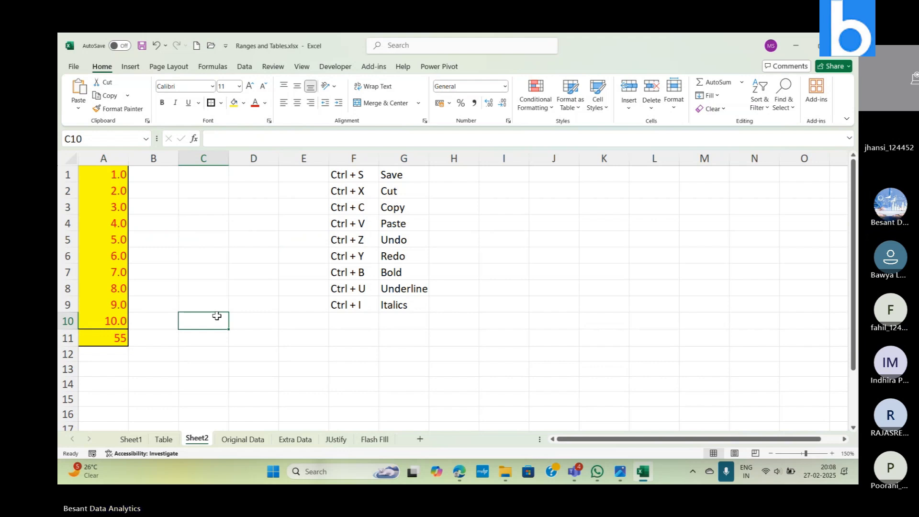
# Remove every border from cells A1:A11 with the No Border option.
pyautogui.click(100, 174)
pyautogui.hotkey('ctrl', 'shift', 'Down')
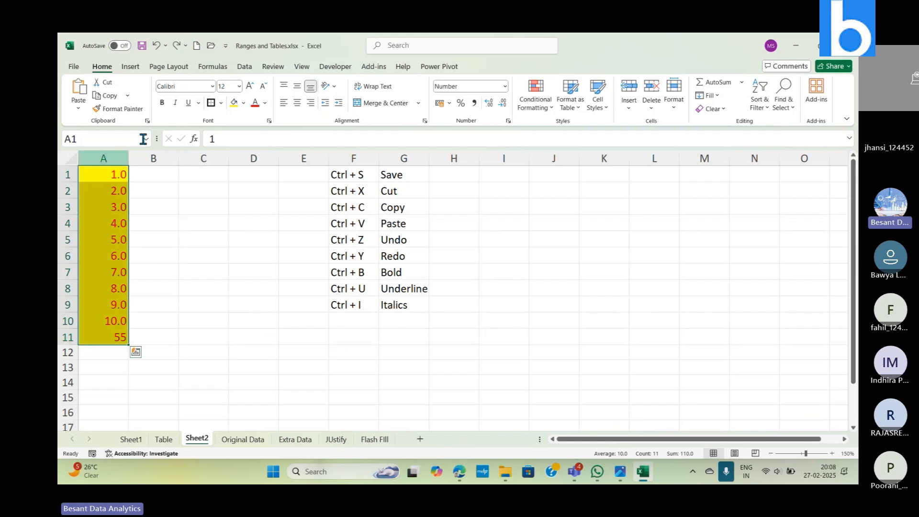
pyautogui.click(221, 102)
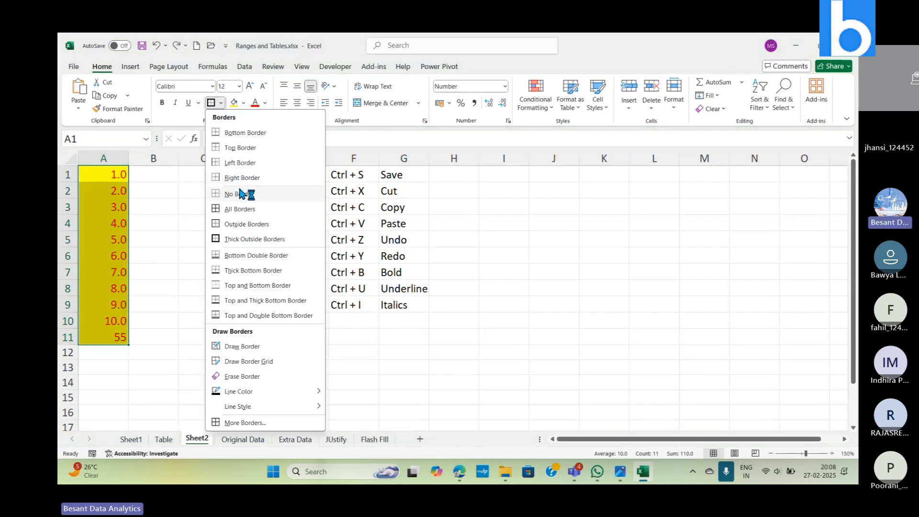
pyautogui.click(239, 188)
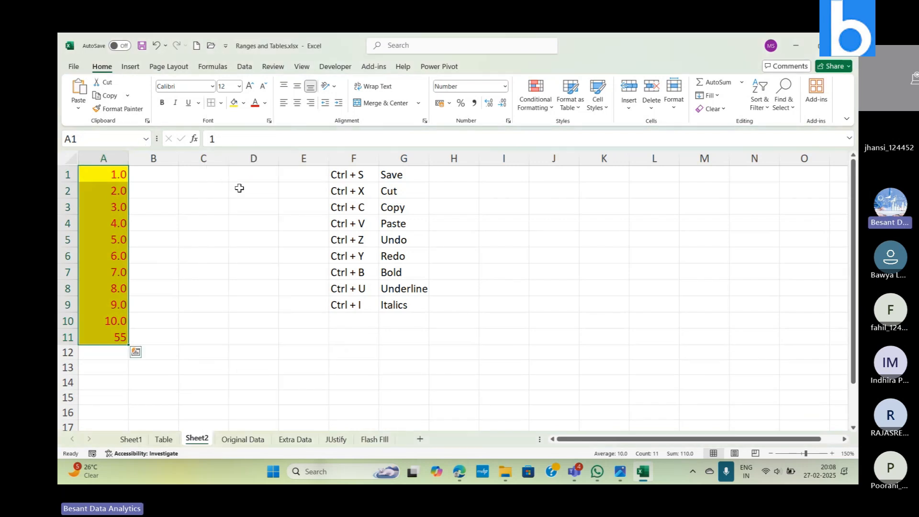
# Set the line color for drawing borders to the standard dark red.
pyautogui.click(220, 102)
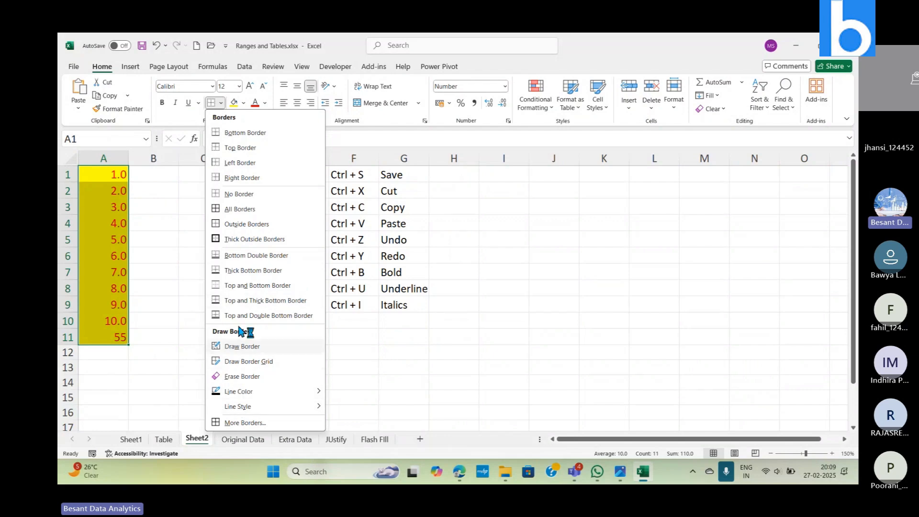
pyautogui.moveTo(244, 393)
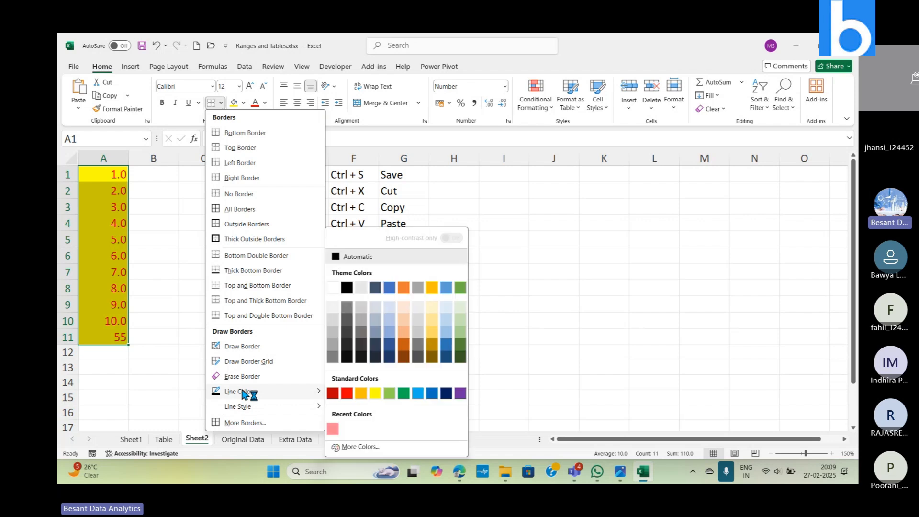
pyautogui.click(333, 394)
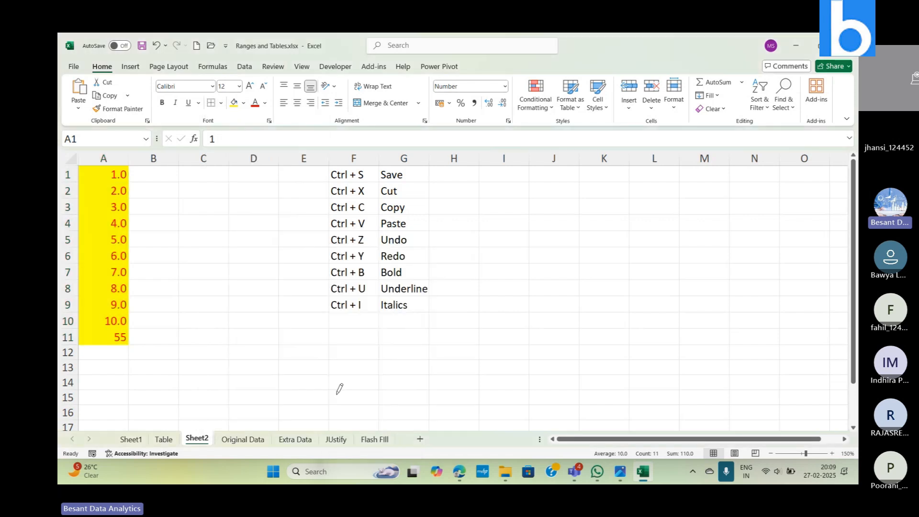
# Set the border line style to the thickest solid line, apply All Borders to A1:A11, and deselect the range.
pyautogui.click(221, 103)
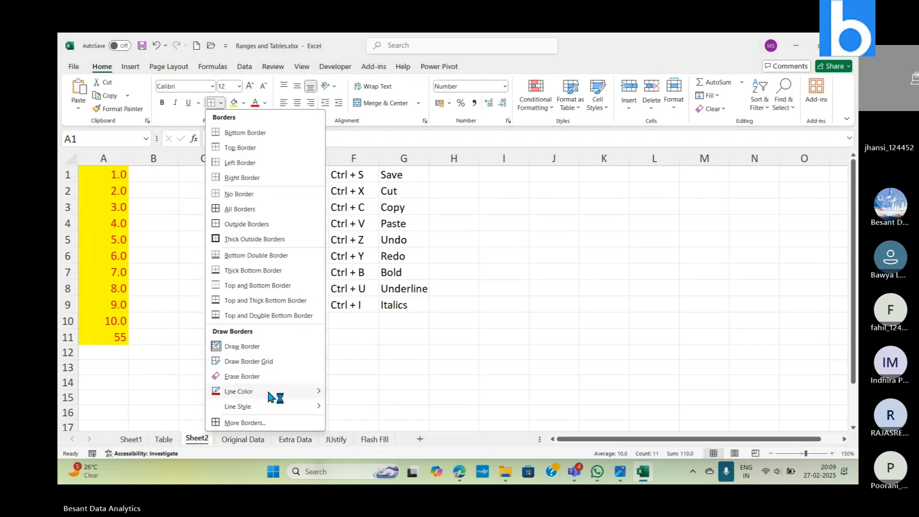
pyautogui.moveTo(273, 407)
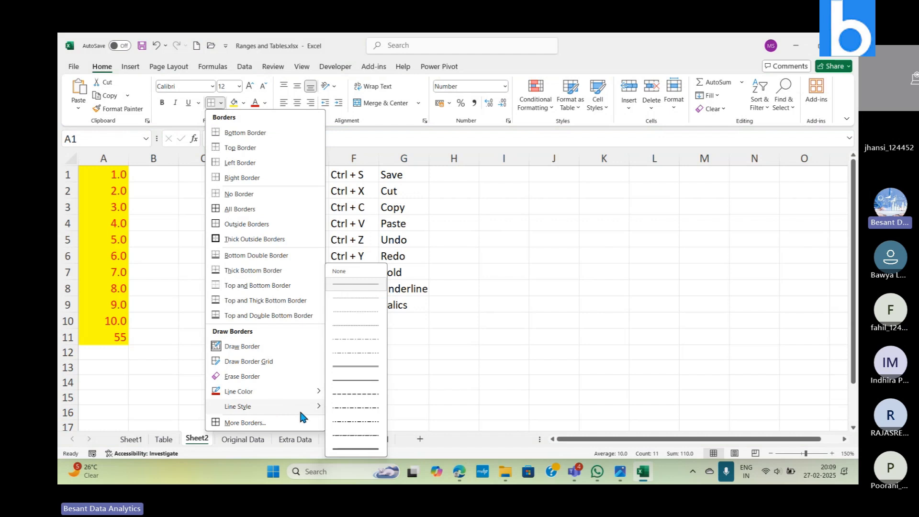
pyautogui.click(352, 452)
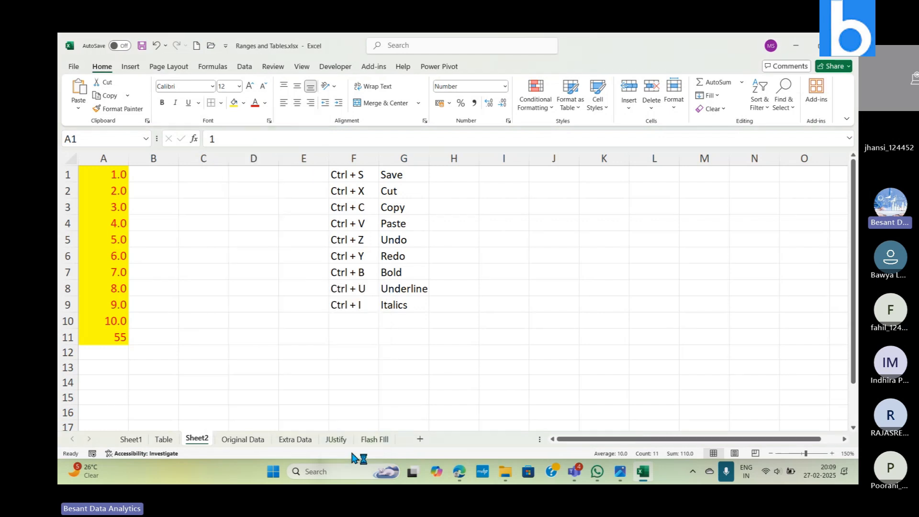
pyautogui.click(220, 103)
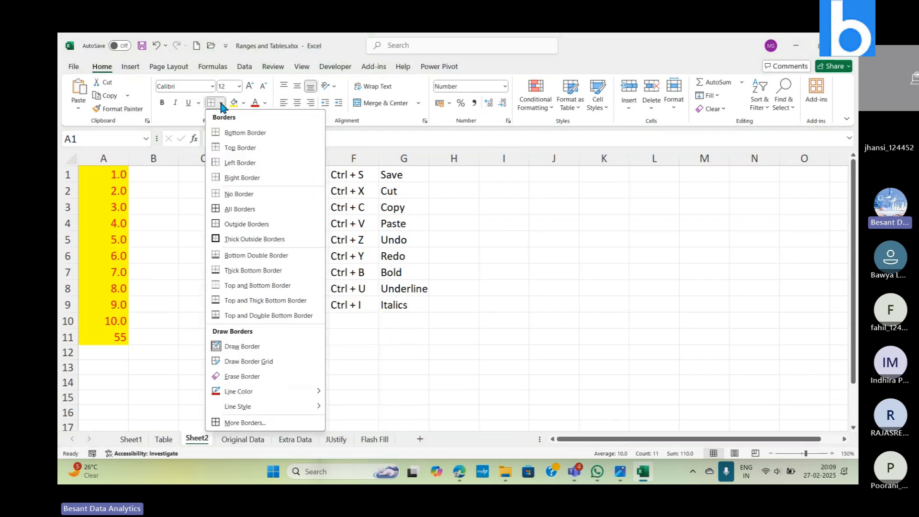
pyautogui.click(245, 209)
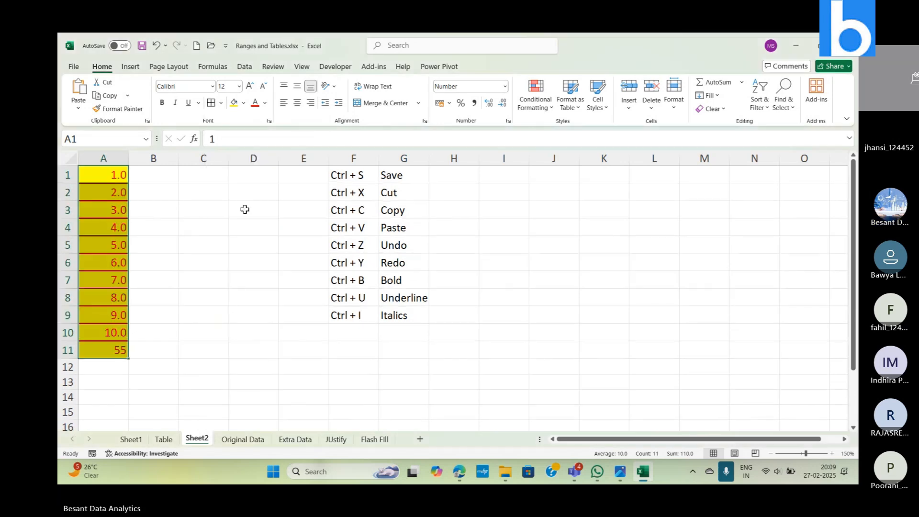
pyautogui.click(245, 209)
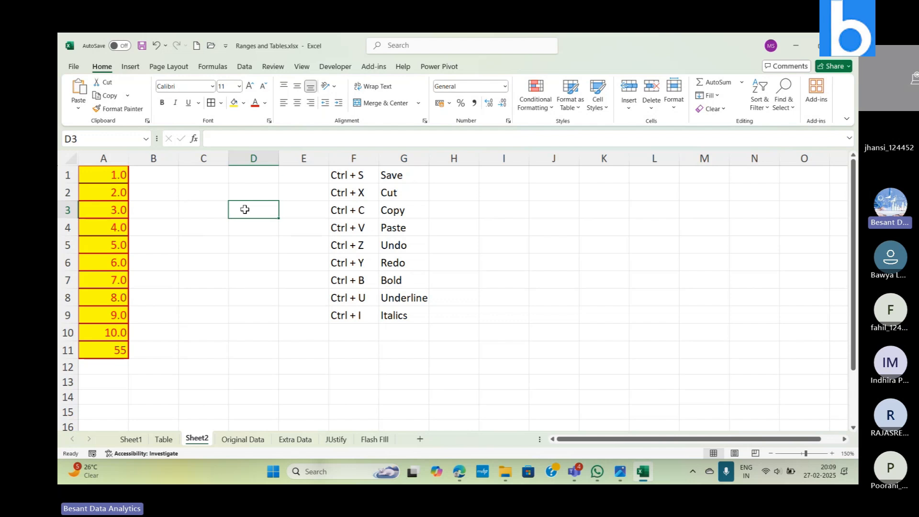
# Undo the All Borders formatting, then clear any borders from A1:A11 with No Border and deselect the range.
pyautogui.hotkey('ctrl', 'z')
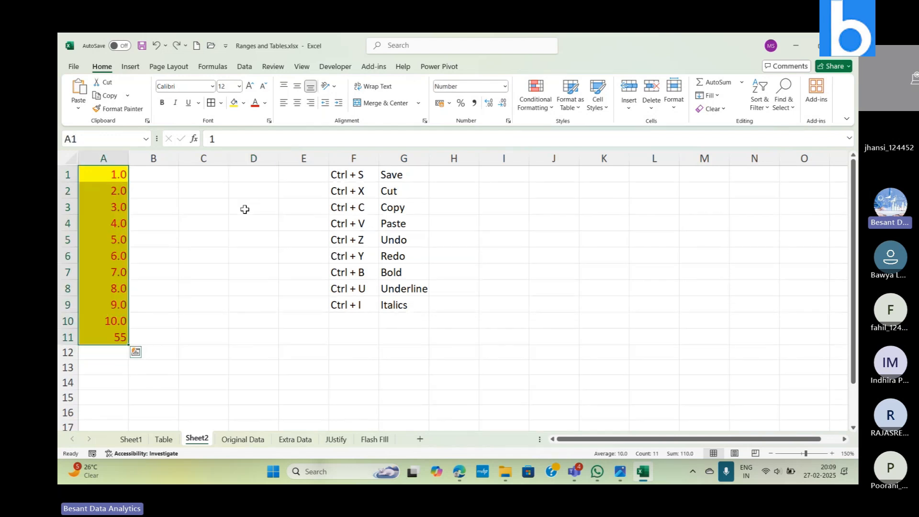
pyautogui.click(221, 103)
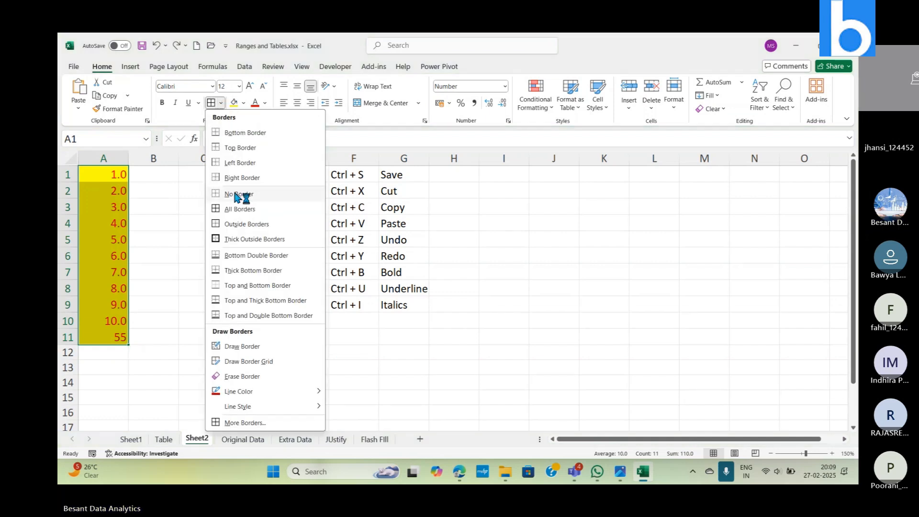
pyautogui.click(173, 197)
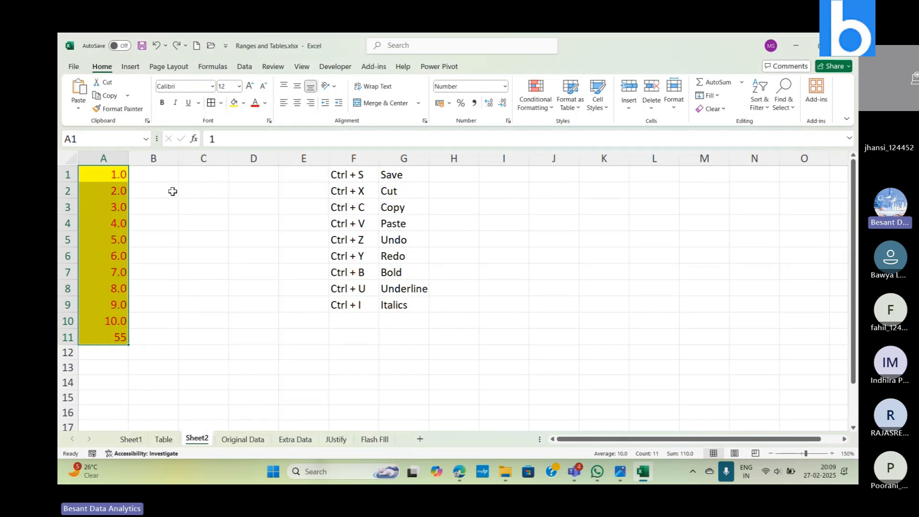
pyautogui.click(220, 104)
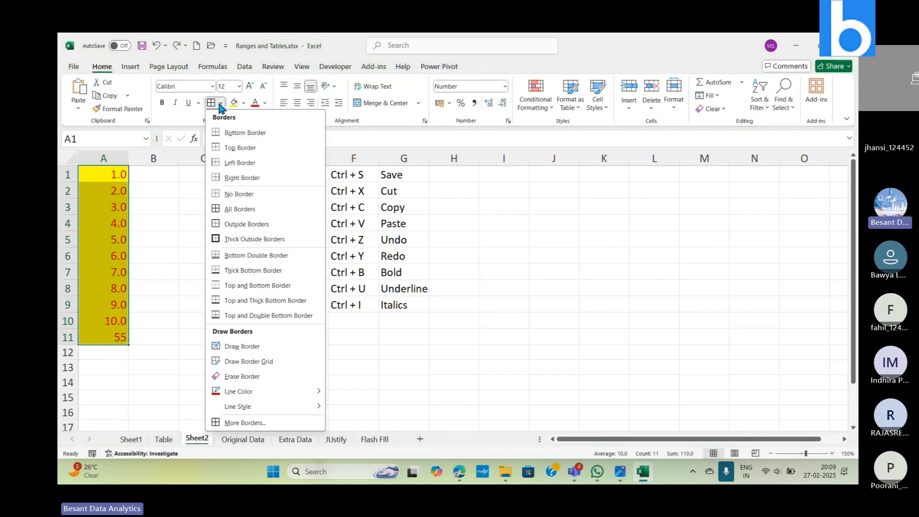
pyautogui.click(224, 192)
pyautogui.click(199, 234)
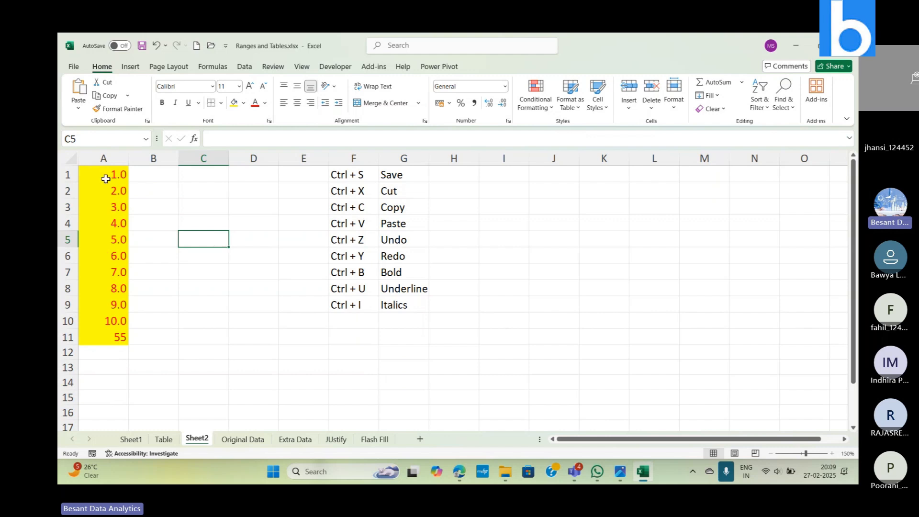
# Change the font color of cells A1:A11 to the black theme color.
pyautogui.click(106, 179)
pyautogui.hotkey('ctrl', 'shift', 'Down')
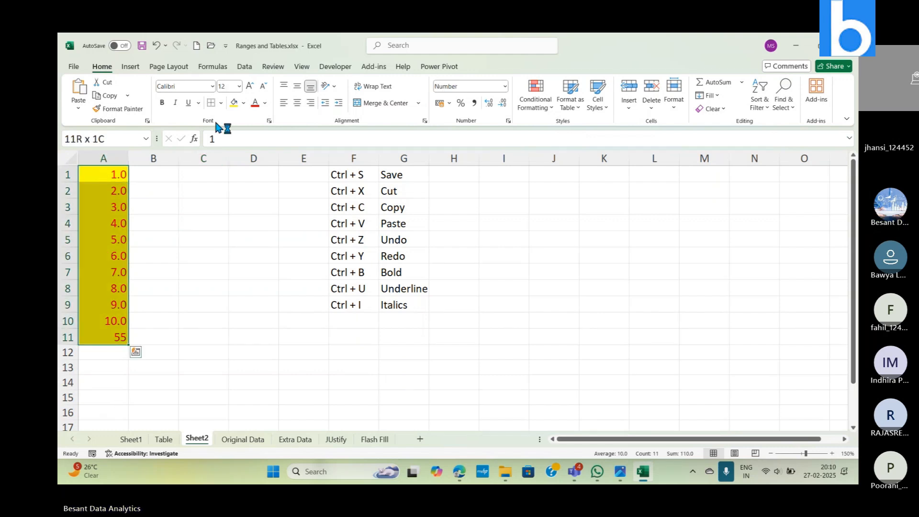
pyautogui.click(244, 103)
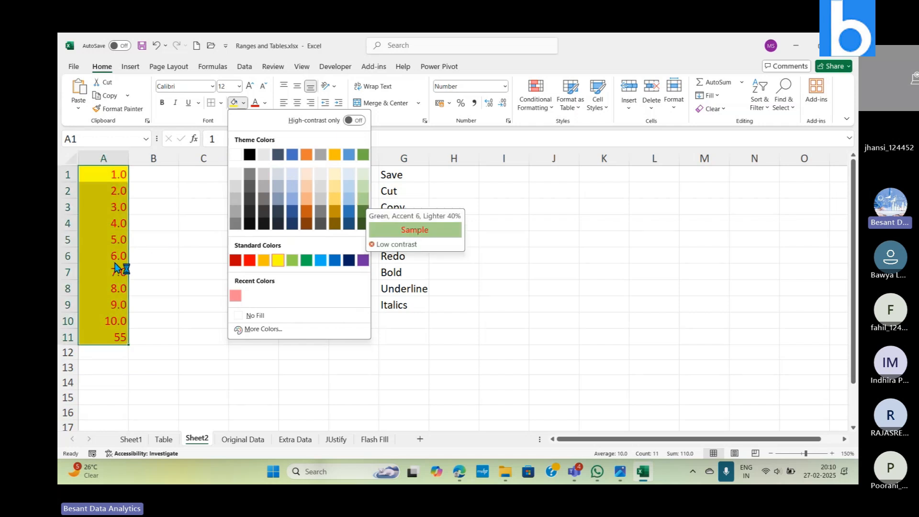
pyautogui.click(266, 106)
pyautogui.click(266, 106)
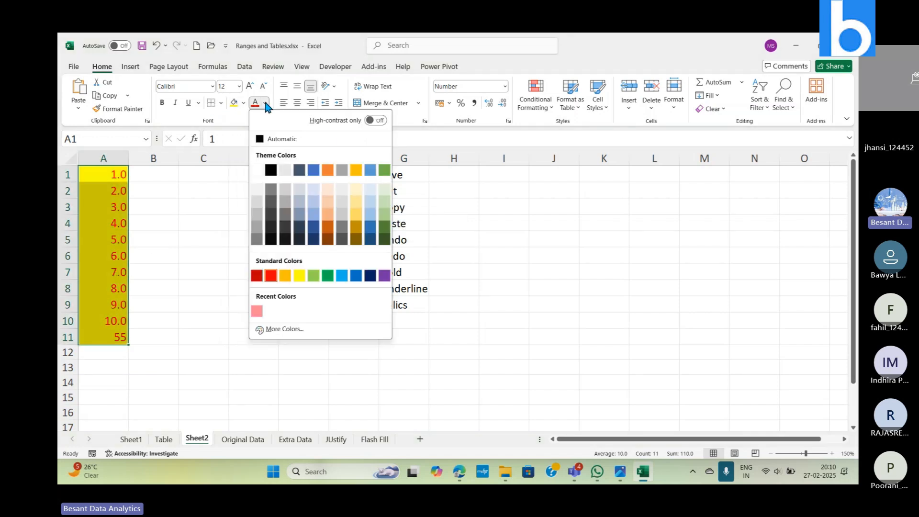
pyautogui.click(239, 182)
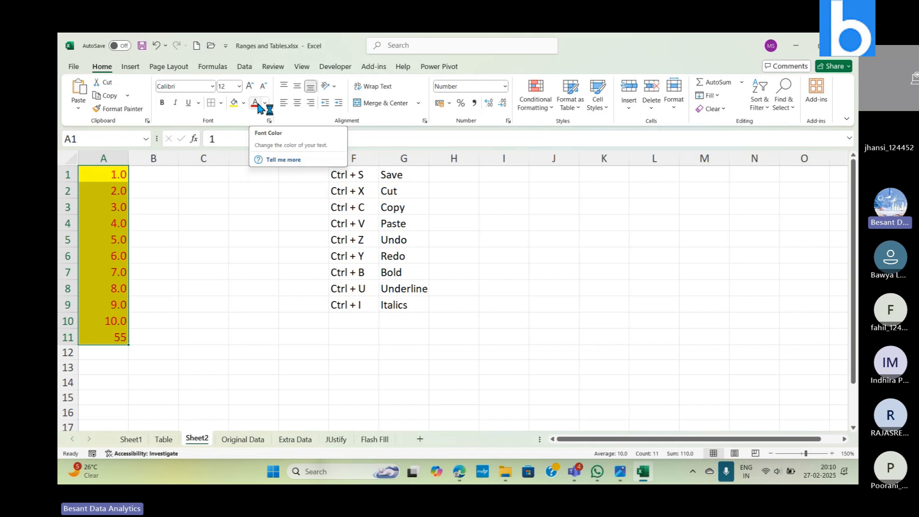
pyautogui.click(265, 102)
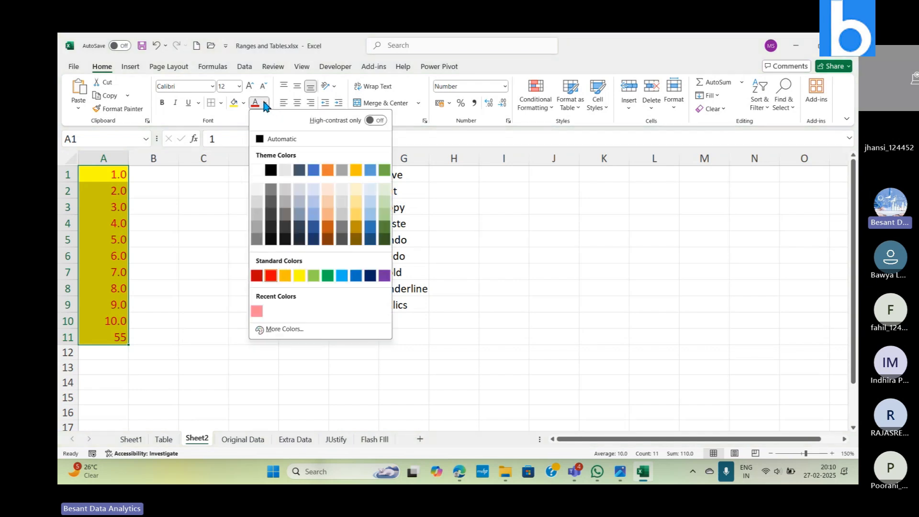
pyautogui.click(270, 170)
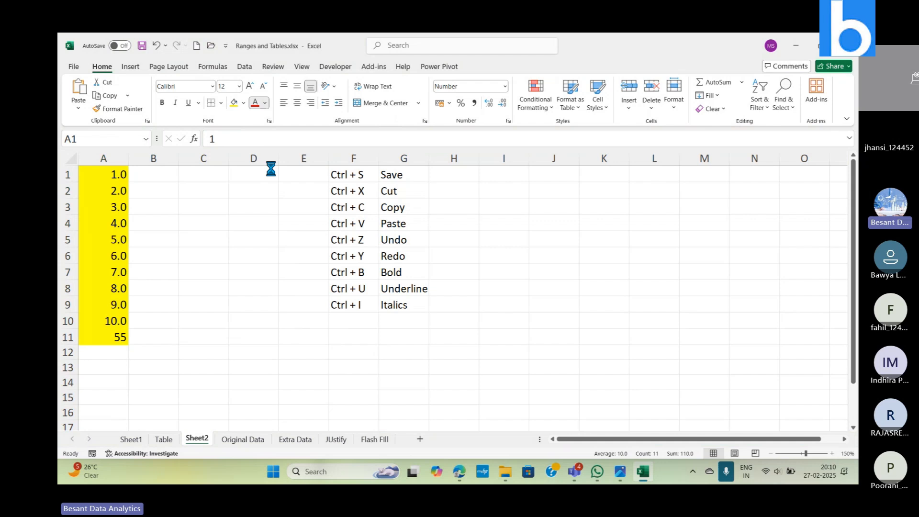
pyautogui.click(265, 103)
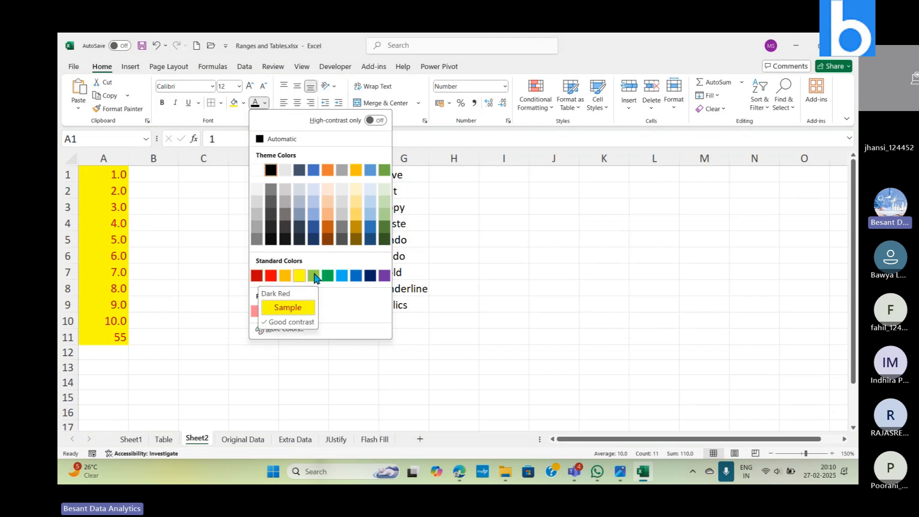
pyautogui.click(230, 287)
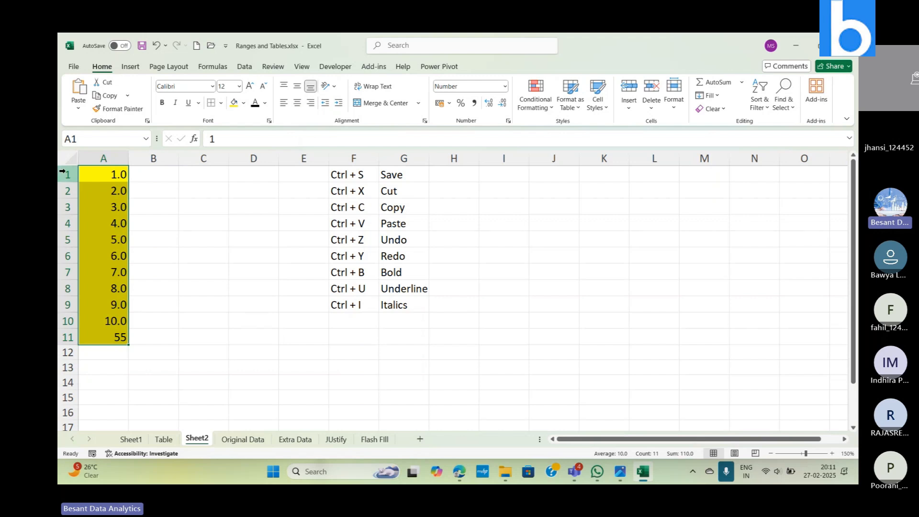
# Set the height of rows 1 to 11 to 25.
pyautogui.moveTo(62, 171); pyautogui.dragTo(62, 337)
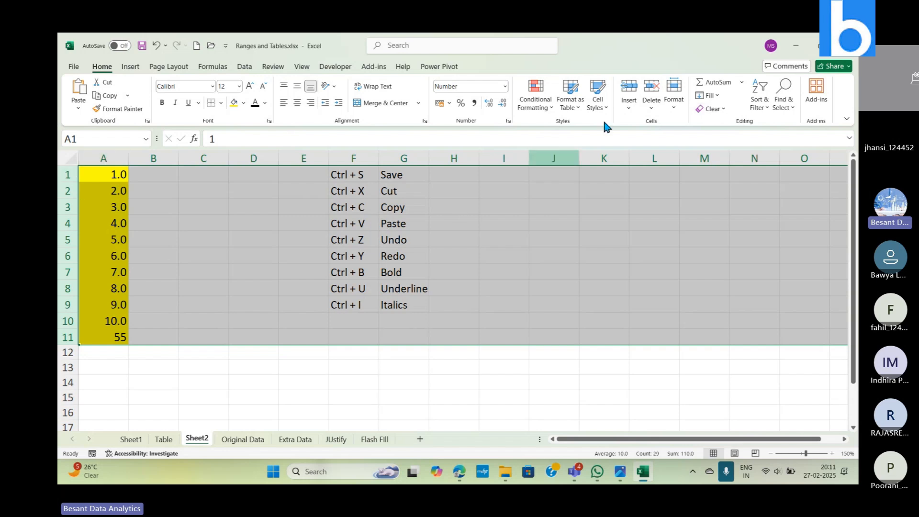
pyautogui.click(681, 110)
pyautogui.click(701, 142)
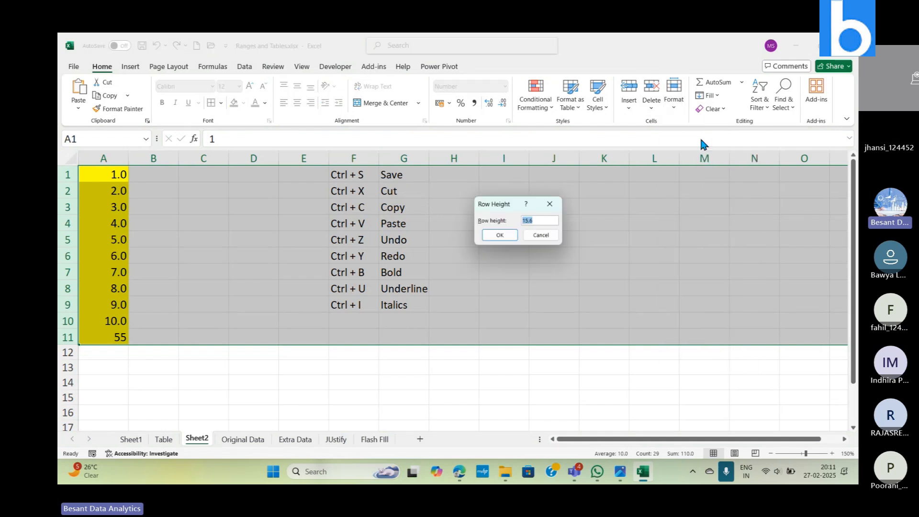
pyautogui.click(546, 223)
pyautogui.write('25')
pyautogui.press('Return')
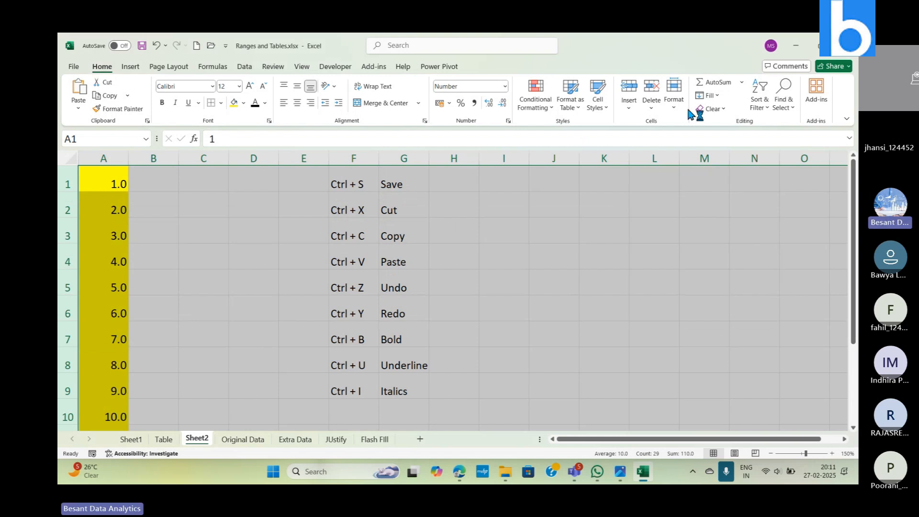
# Set the column width to 25 with rows 1 to 11 still selected.
pyautogui.click(673, 93)
pyautogui.click(685, 172)
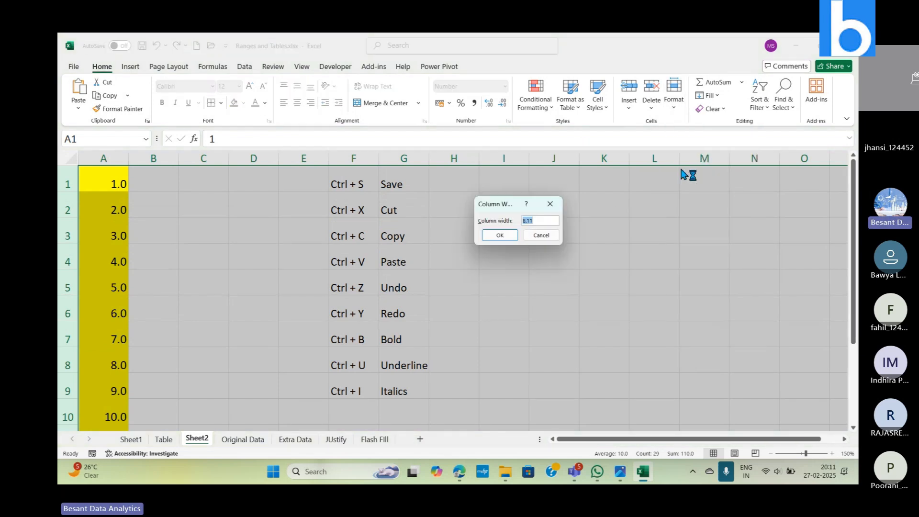
pyautogui.write('25')
pyautogui.press('Return')
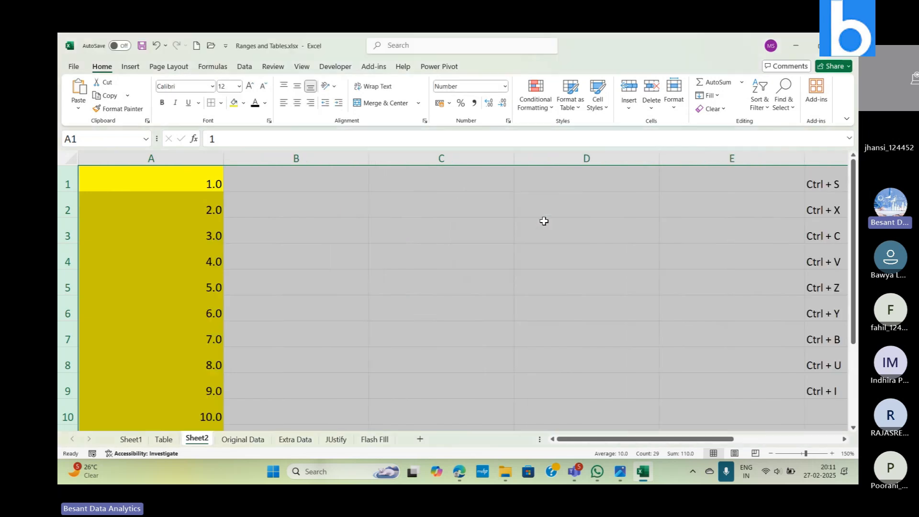
# Reduce the column width to 15 and deselect the rows.
pyautogui.click(675, 106)
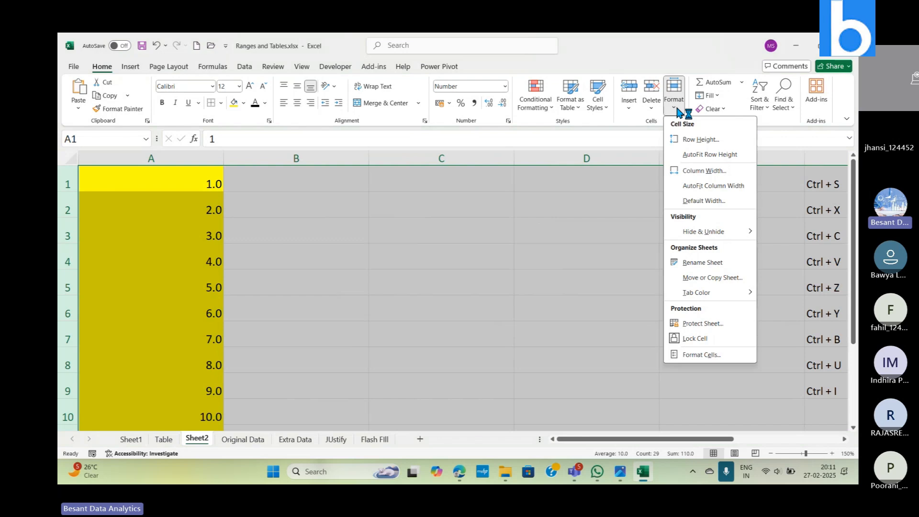
pyautogui.click(691, 175)
pyautogui.click(707, 176)
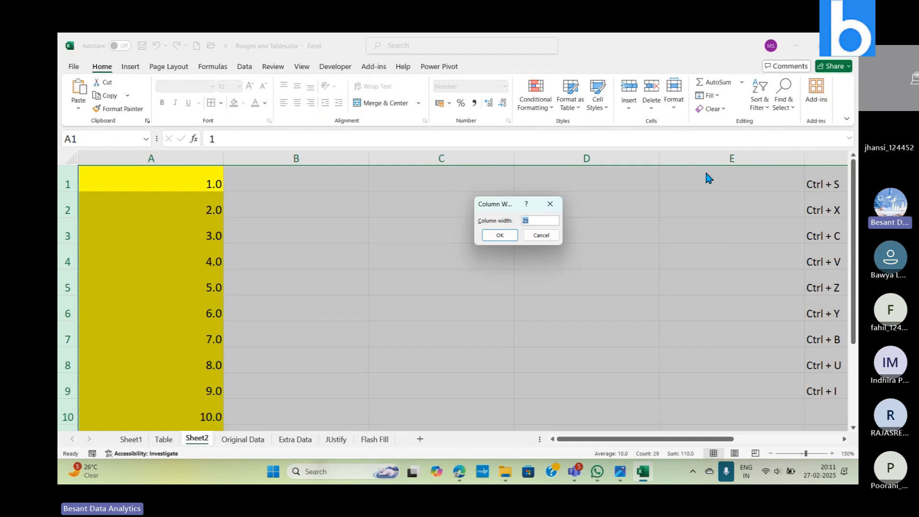
pyautogui.write('15')
pyautogui.press('Return')
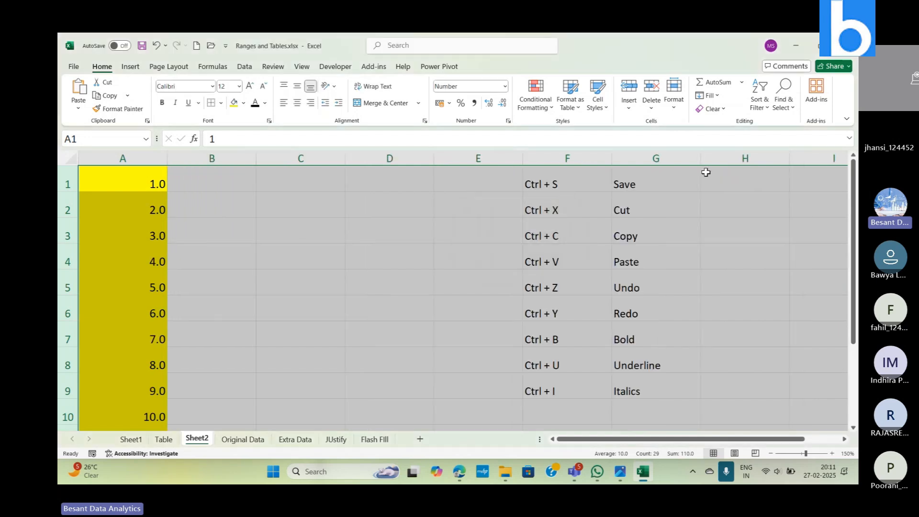
pyautogui.click(292, 271)
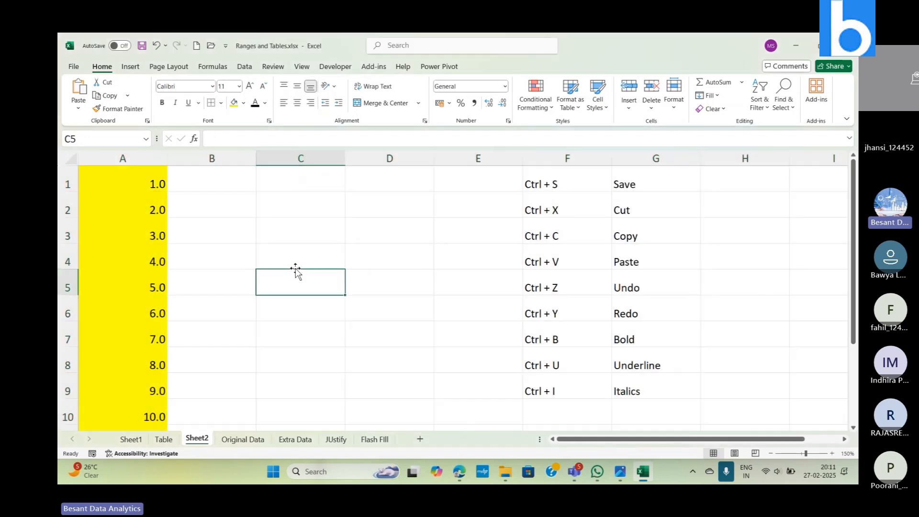
# Compare Bottom Align and Middle Align on cells A1:A11, ending with the values vertically centered by Middle Align.
pyautogui.click(118, 182)
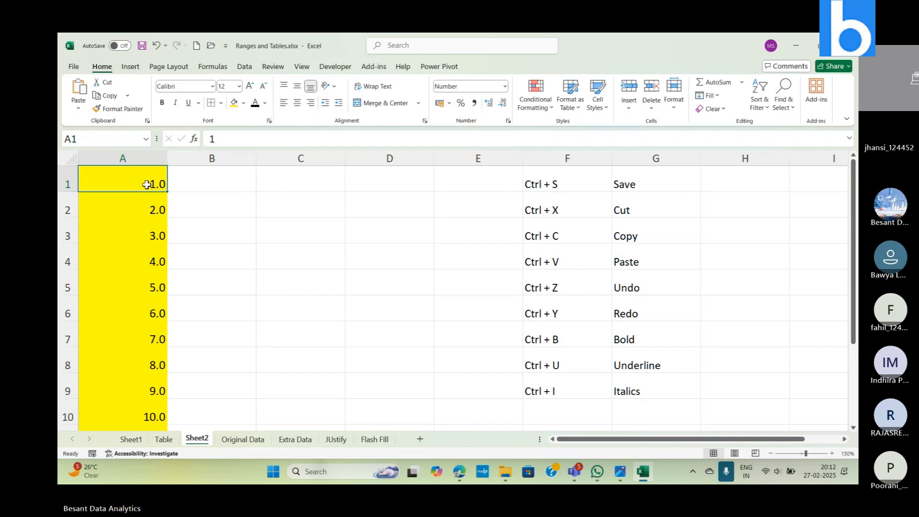
pyautogui.hotkey('ctrl', 'shift', 'Down')
pyautogui.hotkey('alt', '=')
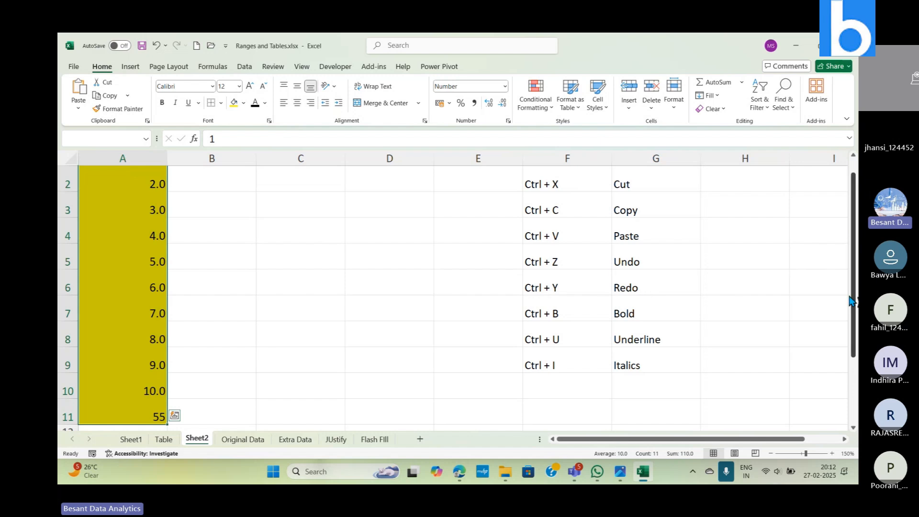
pyautogui.moveTo(853, 305); pyautogui.dragTo(854, 277)
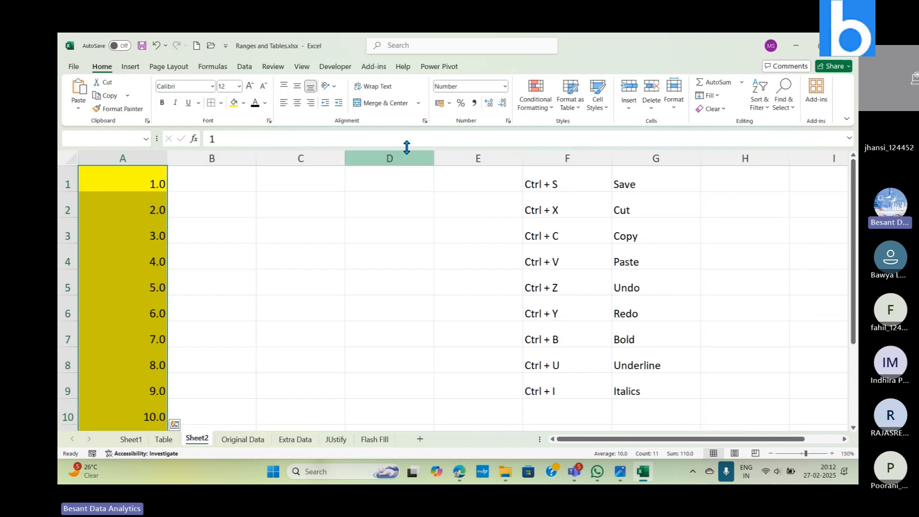
pyautogui.click(310, 93)
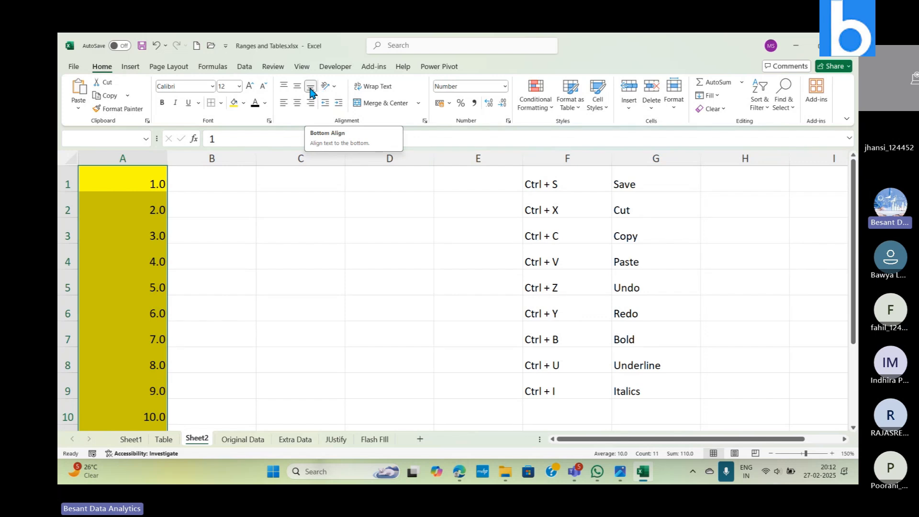
pyautogui.click(296, 87)
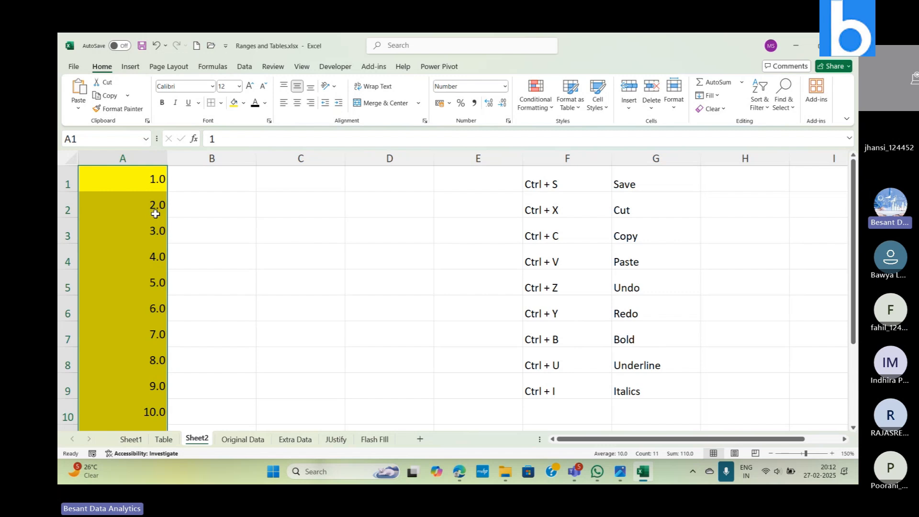
pyautogui.click(311, 91)
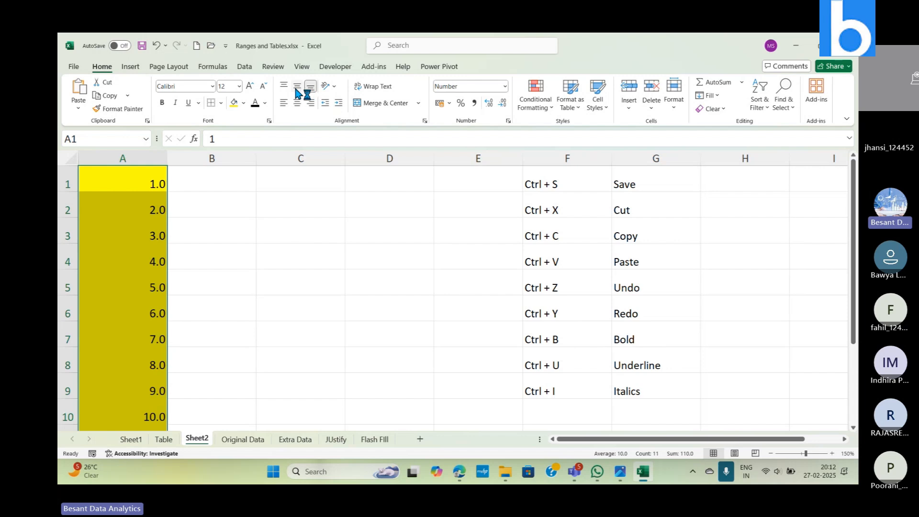
pyautogui.click(297, 87)
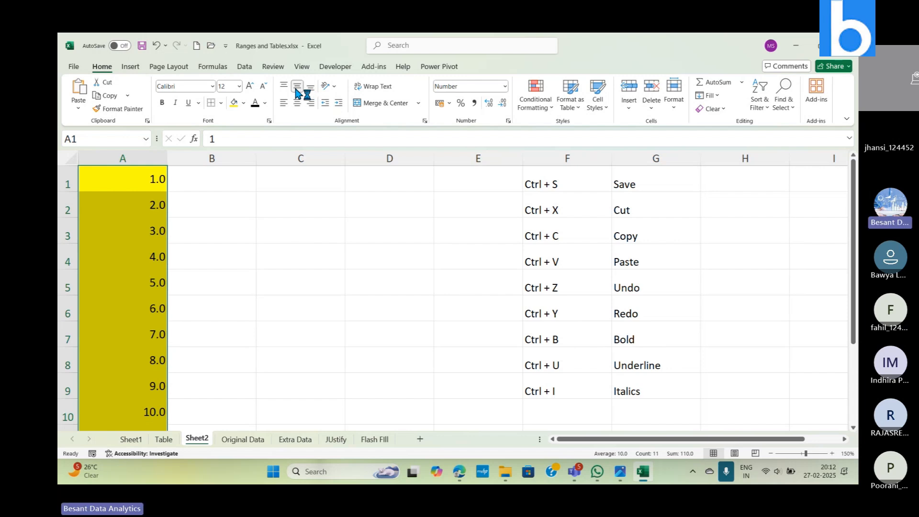
# Try Top Align and Middle Align on cells A1:A11, finishing with Bottom Align.
pyautogui.click(283, 87)
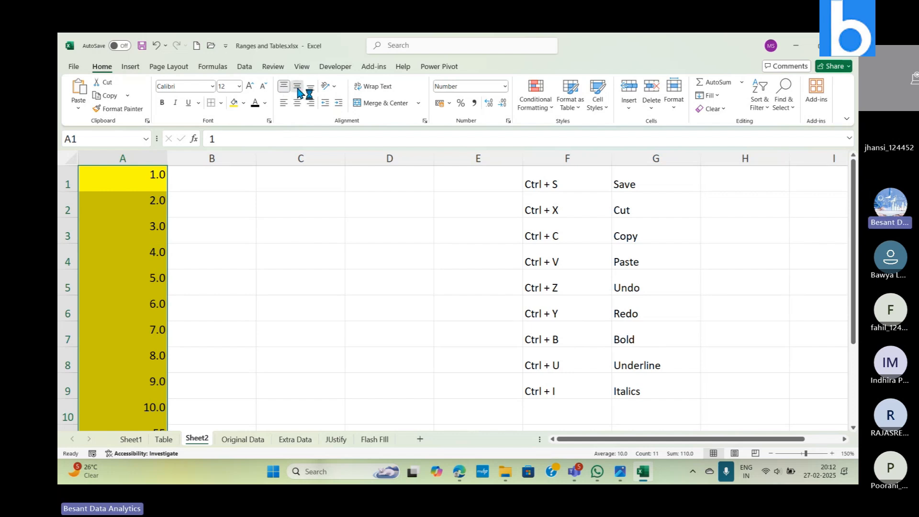
pyautogui.click(298, 89)
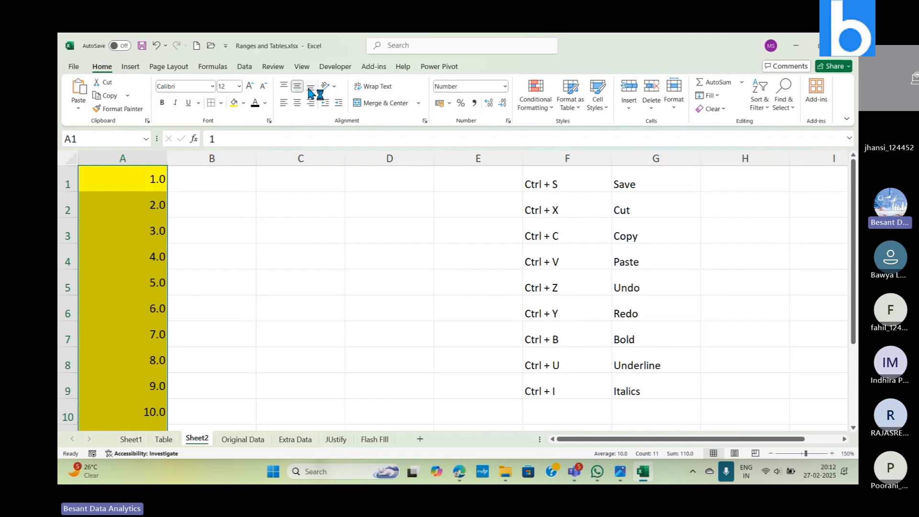
pyautogui.click(310, 90)
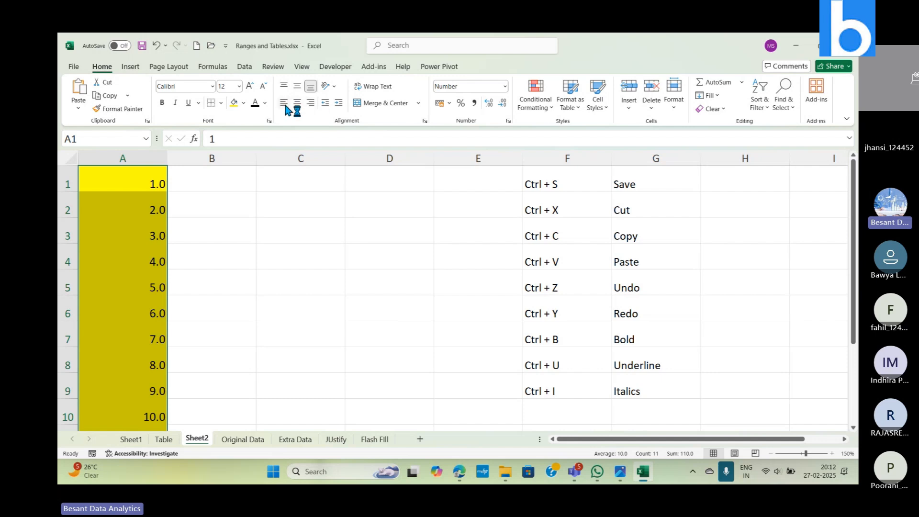
# Compare right, center and left horizontal alignment on cells A1:A11, finishing with Align Right.
pyautogui.click(314, 108)
pyautogui.click(297, 103)
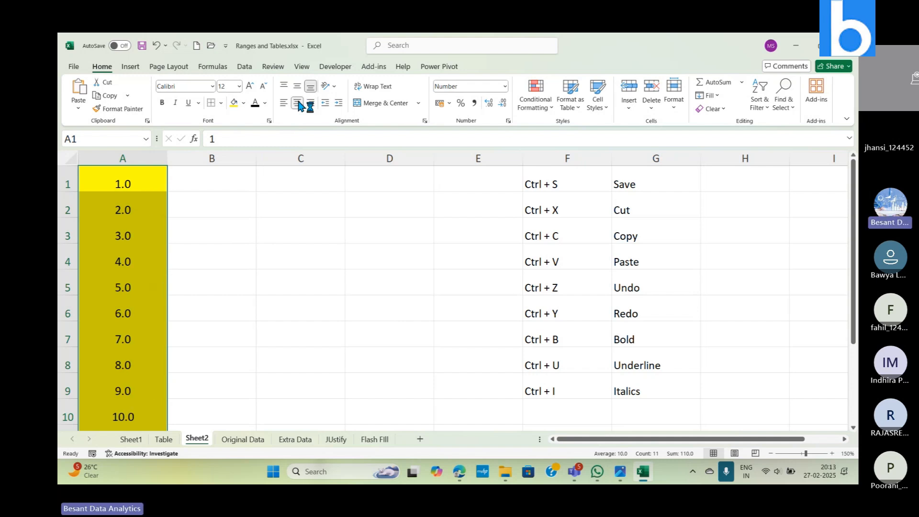
pyautogui.click(283, 104)
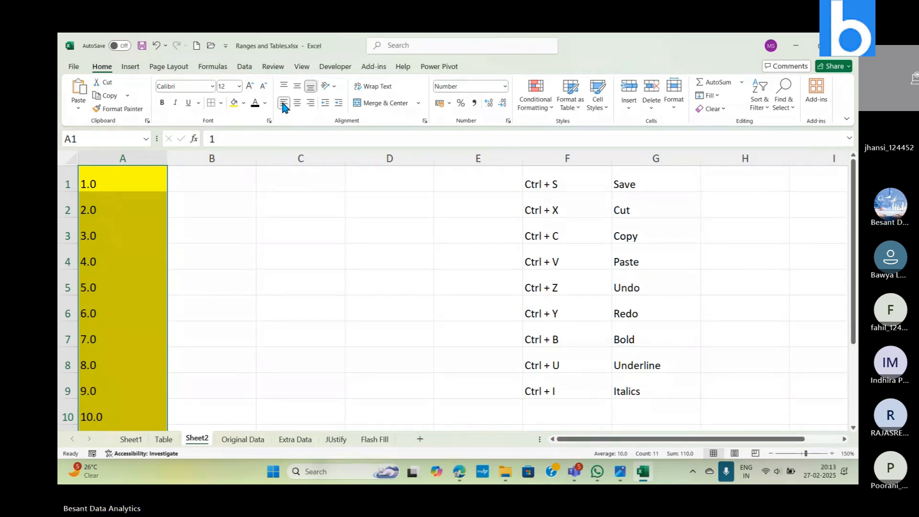
pyautogui.click(114, 163)
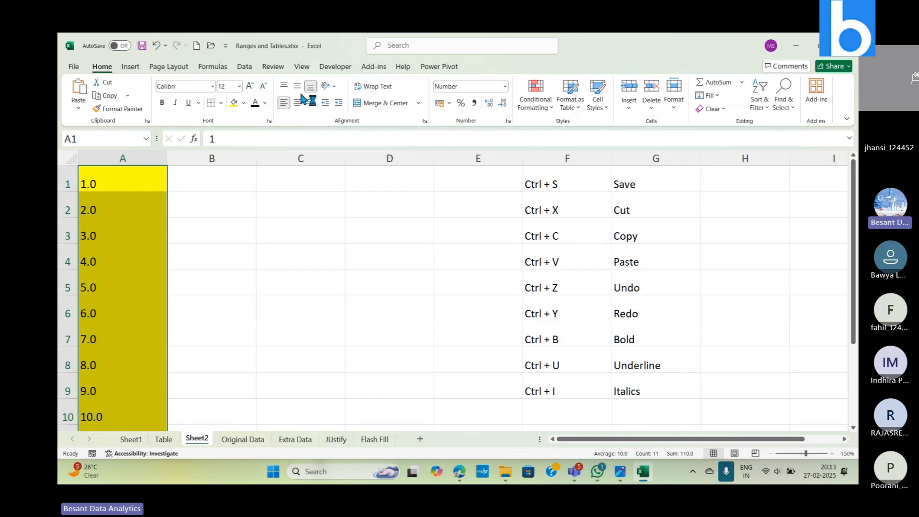
pyautogui.click(298, 103)
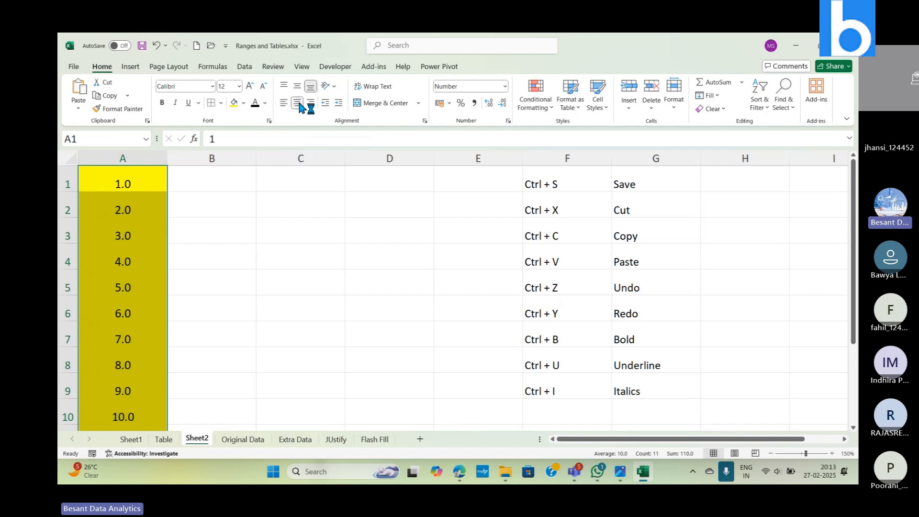
pyautogui.click(311, 104)
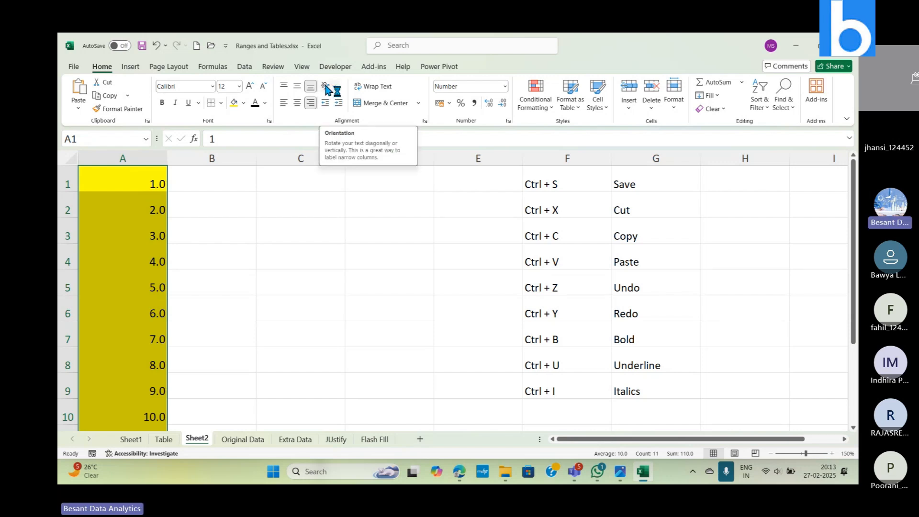
# Try the Angle Counterclockwise orientation on cells A1:A11, cancel merging them, and undo the rotation.
pyautogui.click(327, 87)
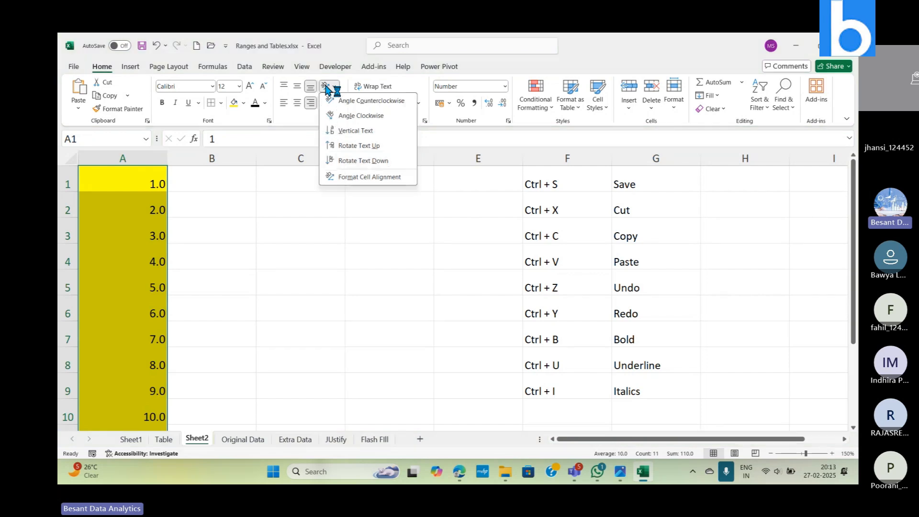
pyautogui.click(359, 101)
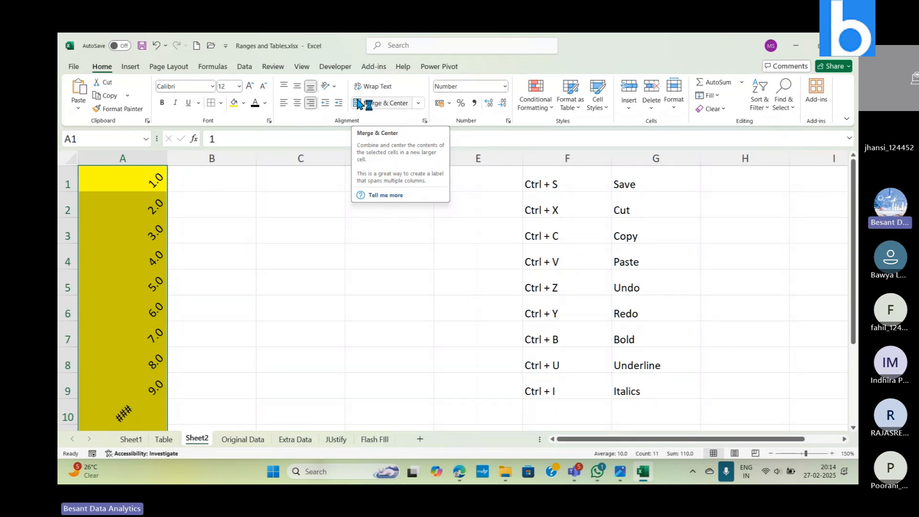
pyautogui.click(359, 103)
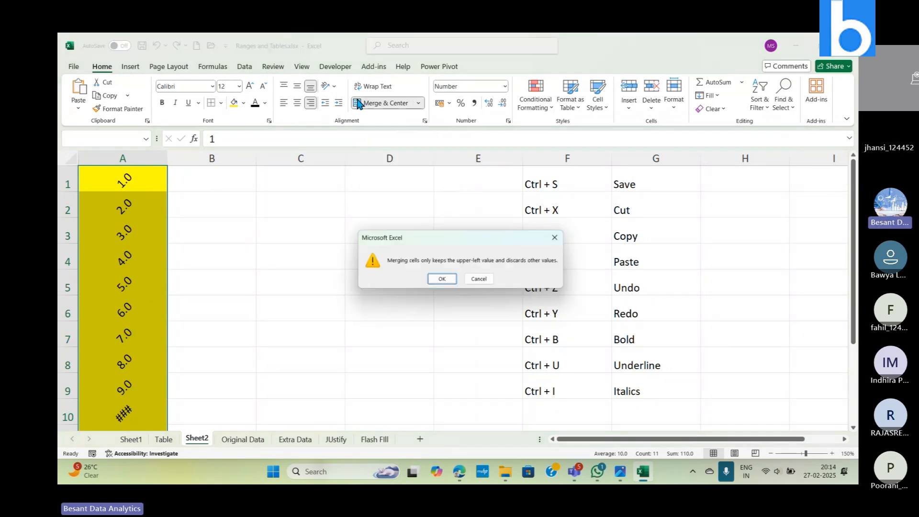
pyautogui.click(480, 279)
pyautogui.hotkey('ctrl', 'z')
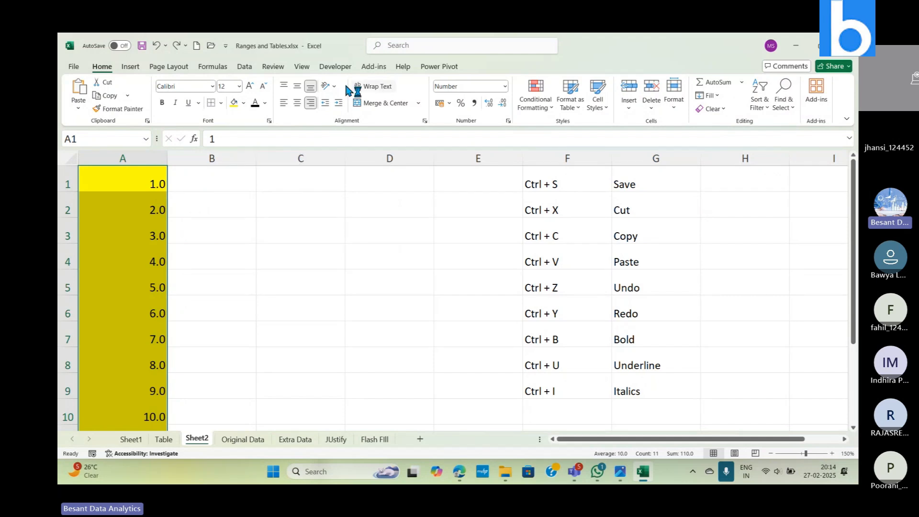
# Try the Vertical Text and Rotate Text Up orientations on cells A1:A11 and undo both.
pyautogui.click(329, 86)
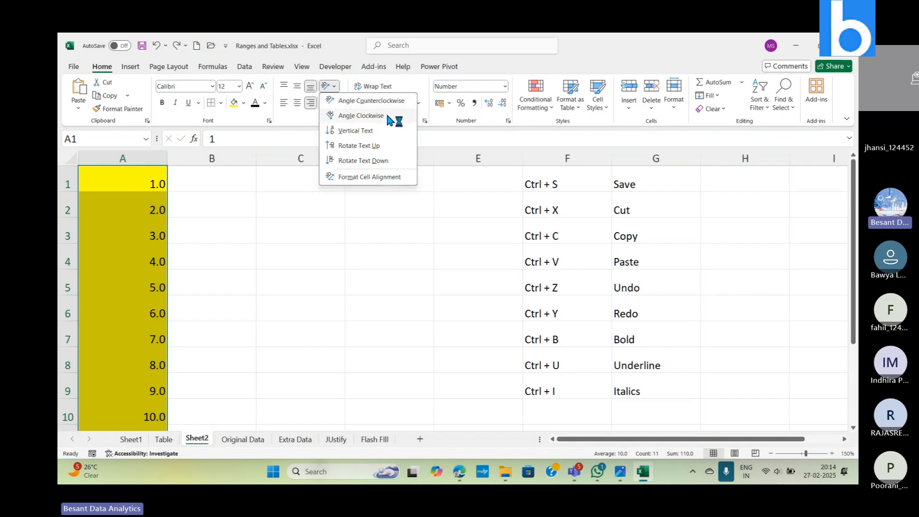
pyautogui.click(350, 131)
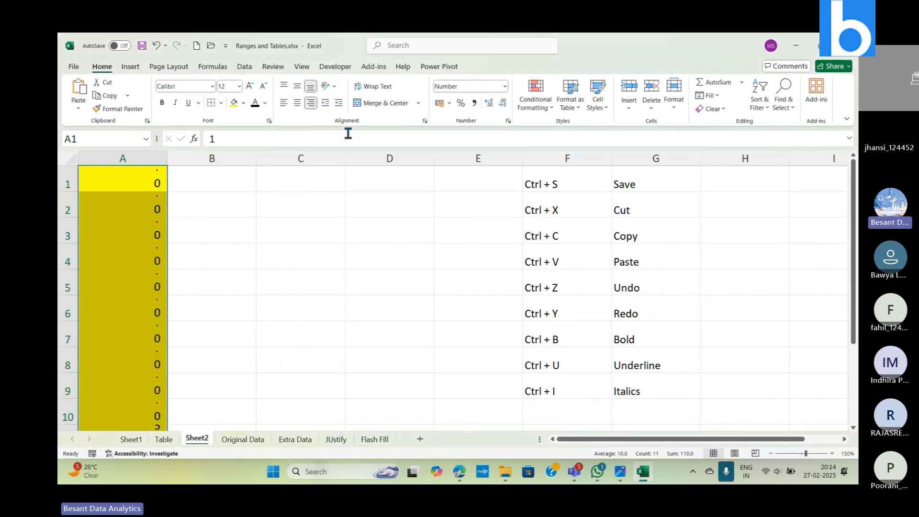
pyautogui.click(328, 86)
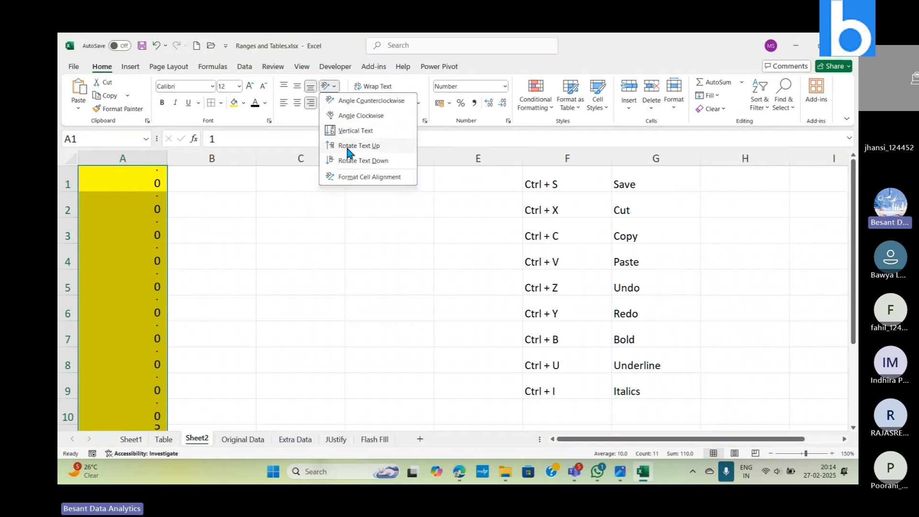
pyautogui.click(346, 145)
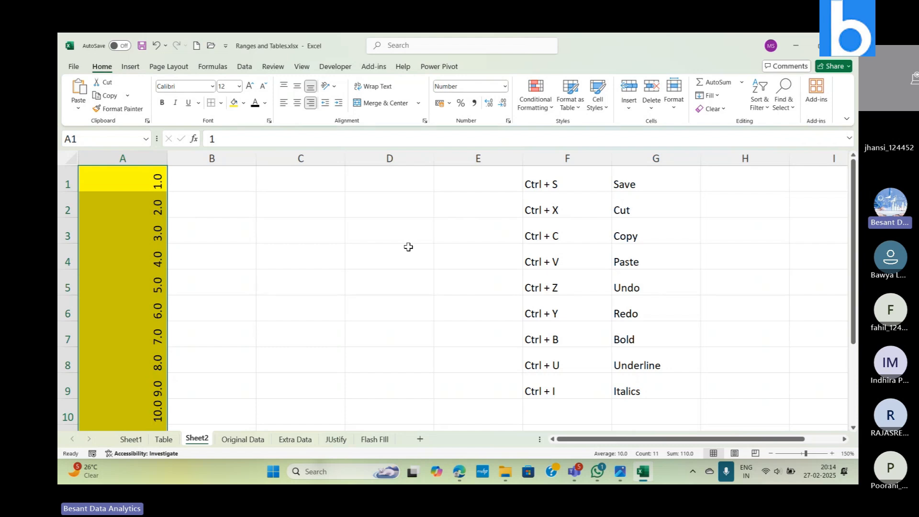
pyautogui.hotkey('ctrl', 'z')
pyautogui.hotkey('ctrl', 'z')
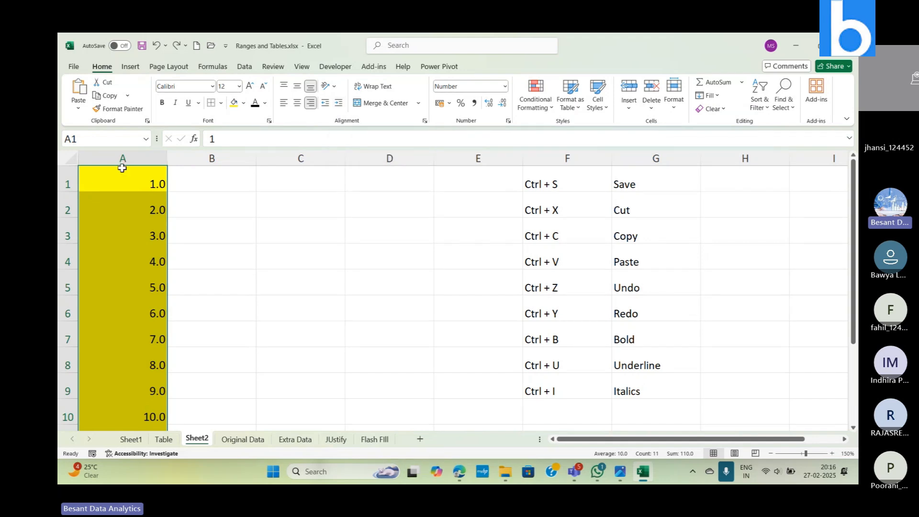
# Narrow column A to a little over half its width and decrease the indent of cell A1.
pyautogui.click(110, 180)
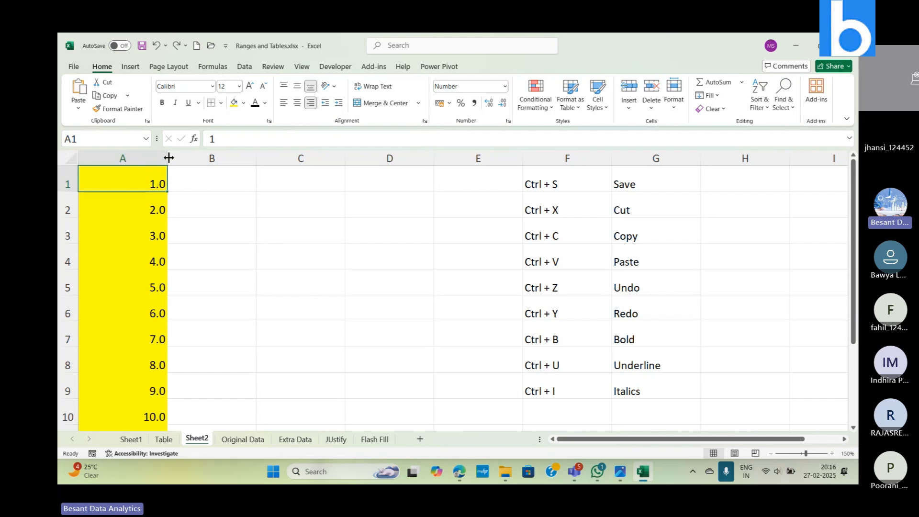
pyautogui.moveTo(167, 158); pyautogui.dragTo(131, 159)
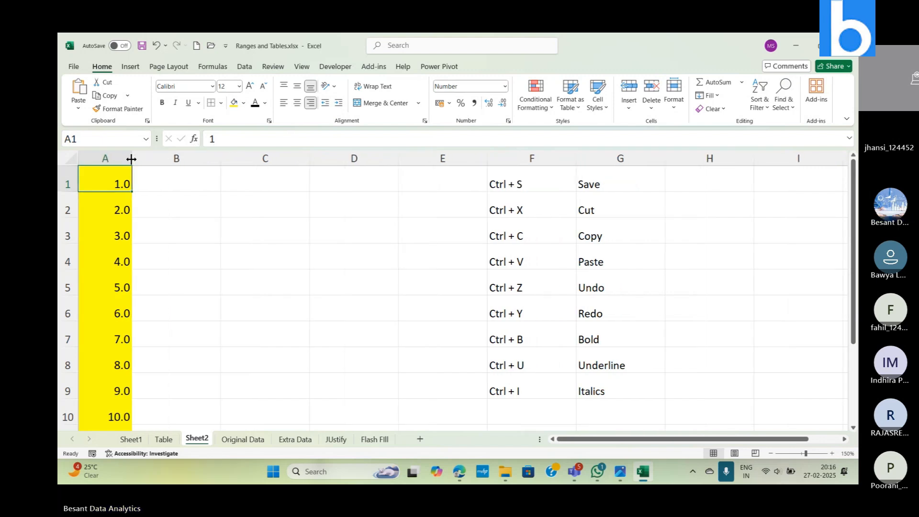
pyautogui.click(325, 104)
# Increase the indent of cells A1:A11 several levels and autofit column A to the indented values.
pyautogui.moveTo(115, 184); pyautogui.dragTo(99, 389)
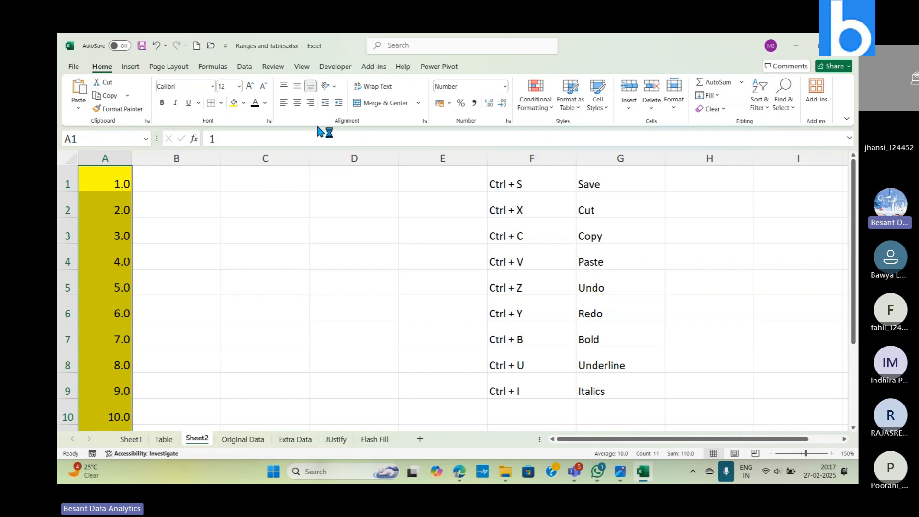
pyautogui.click(338, 105)
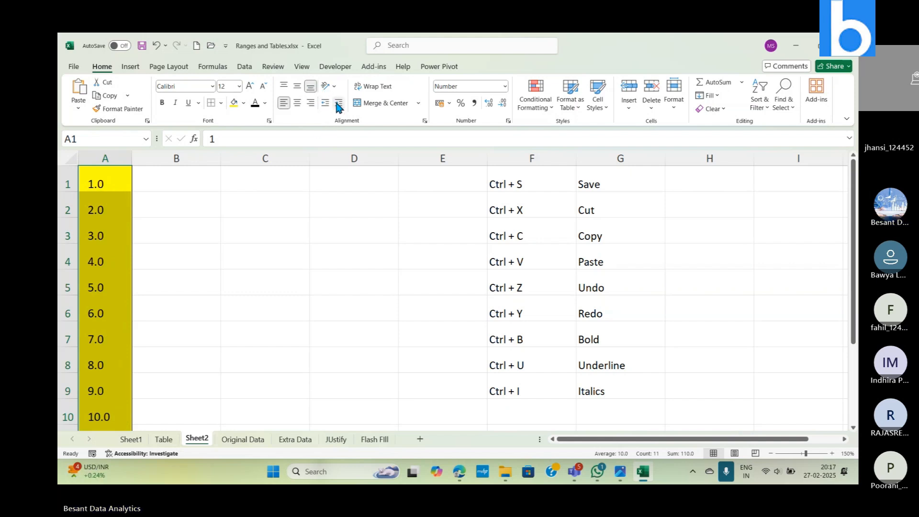
pyautogui.click(338, 104)
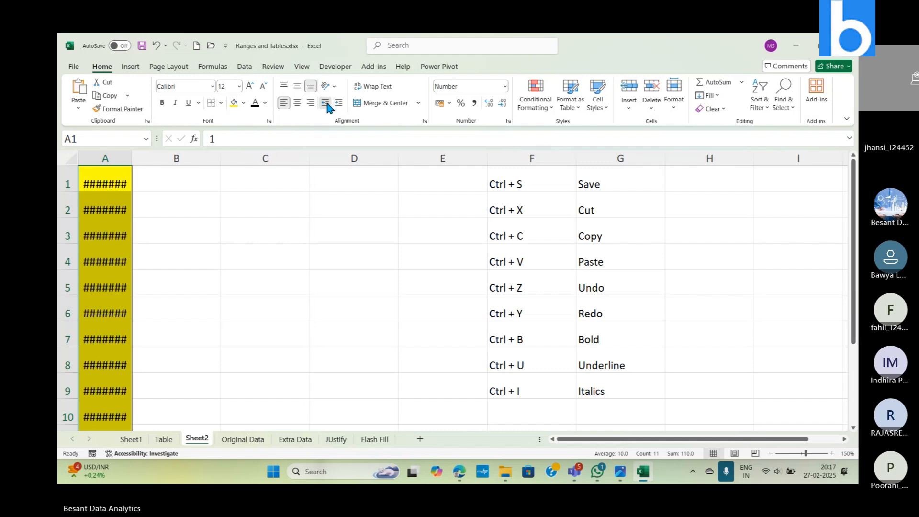
pyautogui.click(326, 103)
pyautogui.click(338, 104)
pyautogui.doubleClick(131, 158)
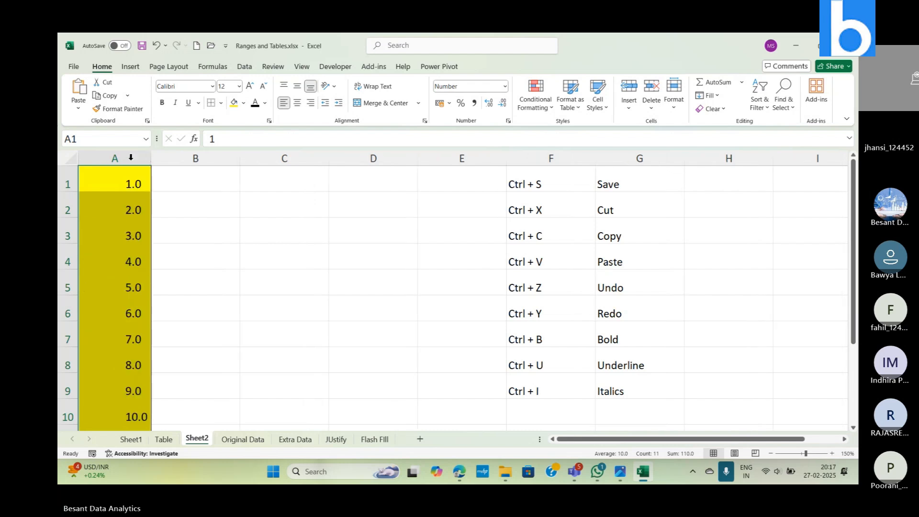
# Compare Decrease Indent and Increase Indent on cells A1:A11 by shifting the values back and forth.
pyautogui.click(325, 104)
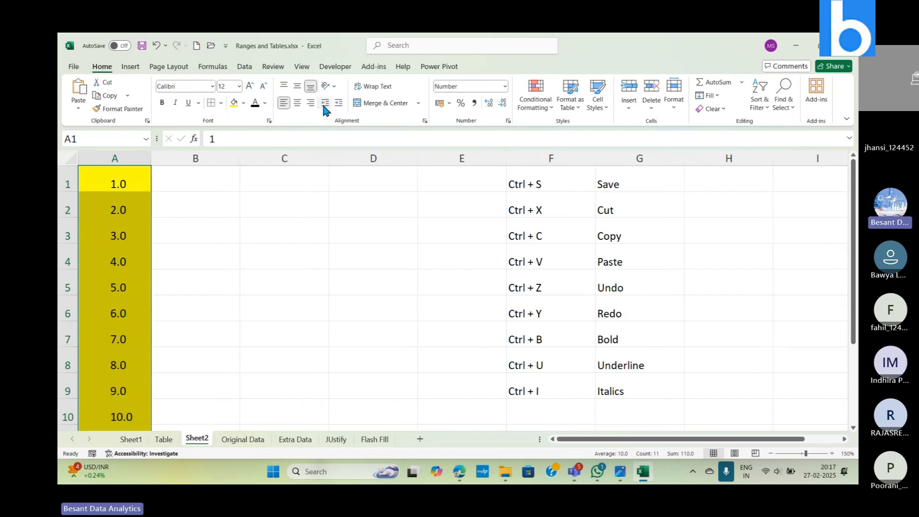
pyautogui.click(324, 105)
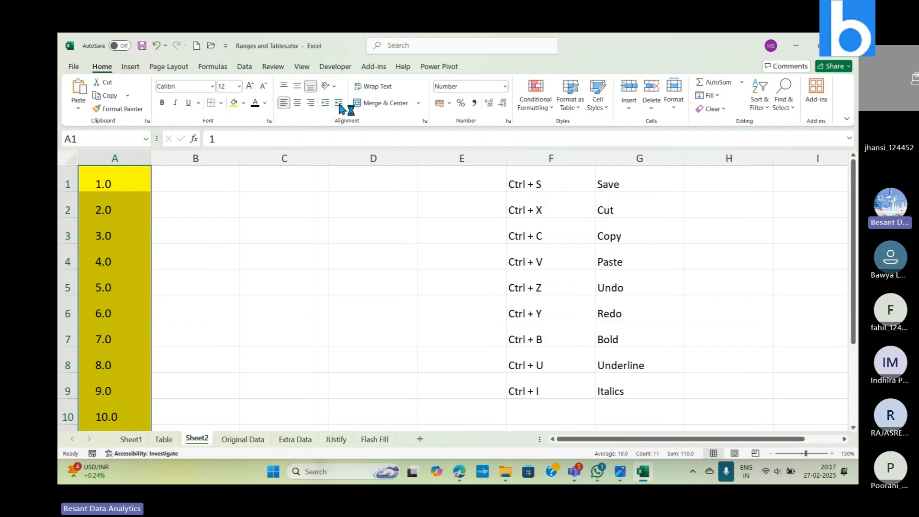
pyautogui.click(339, 104)
pyautogui.click(338, 103)
pyautogui.click(339, 103)
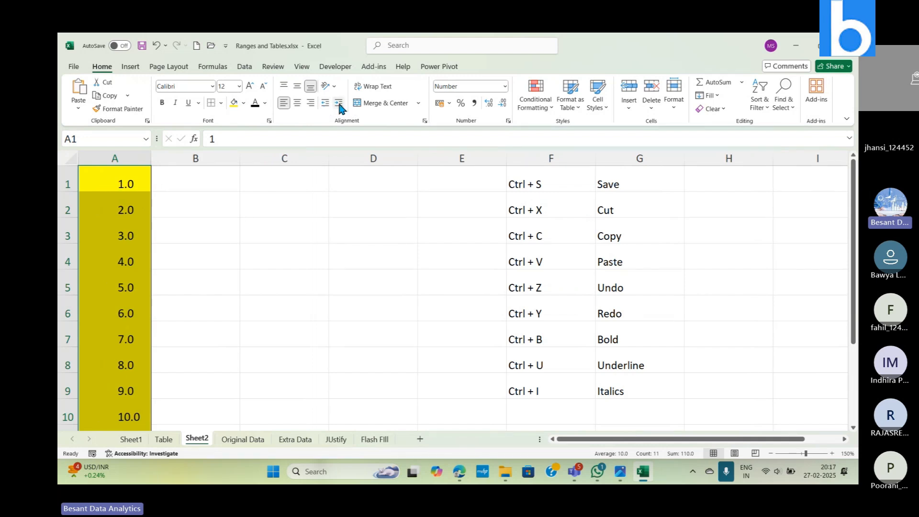
pyautogui.click(324, 103)
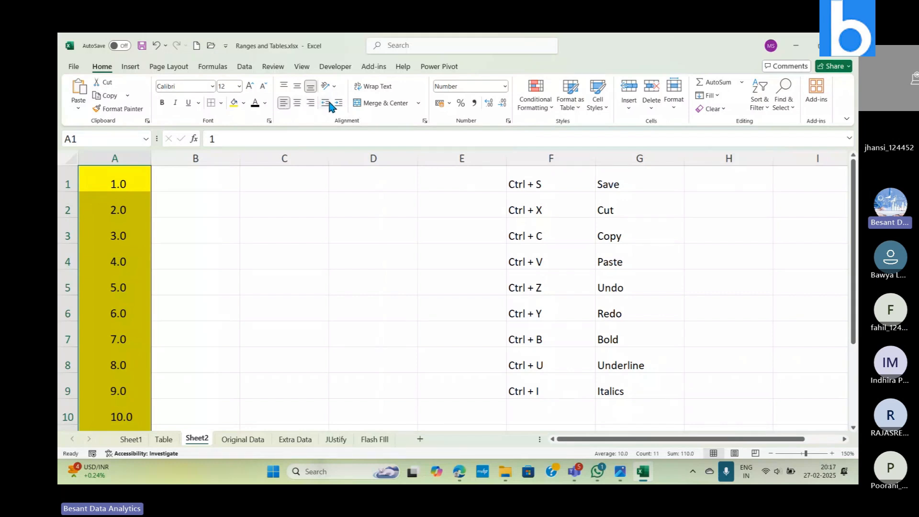
pyautogui.click(339, 105)
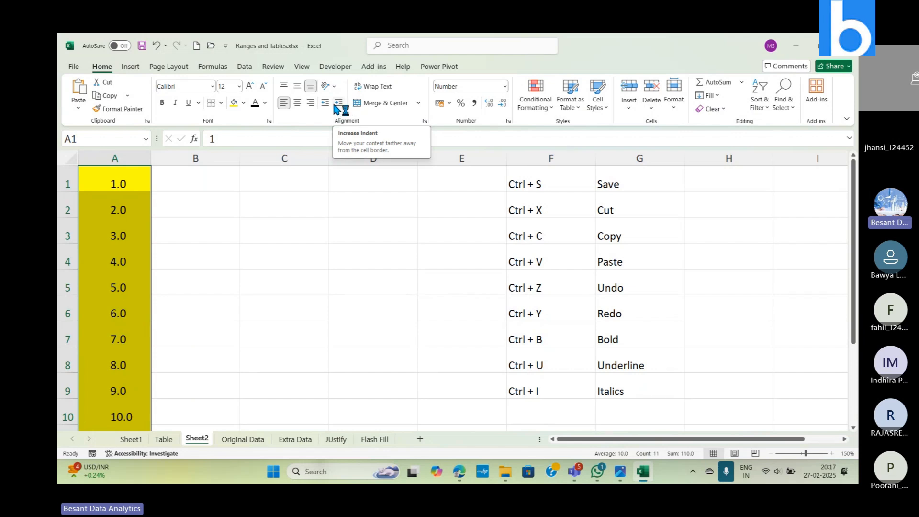
pyautogui.click(327, 104)
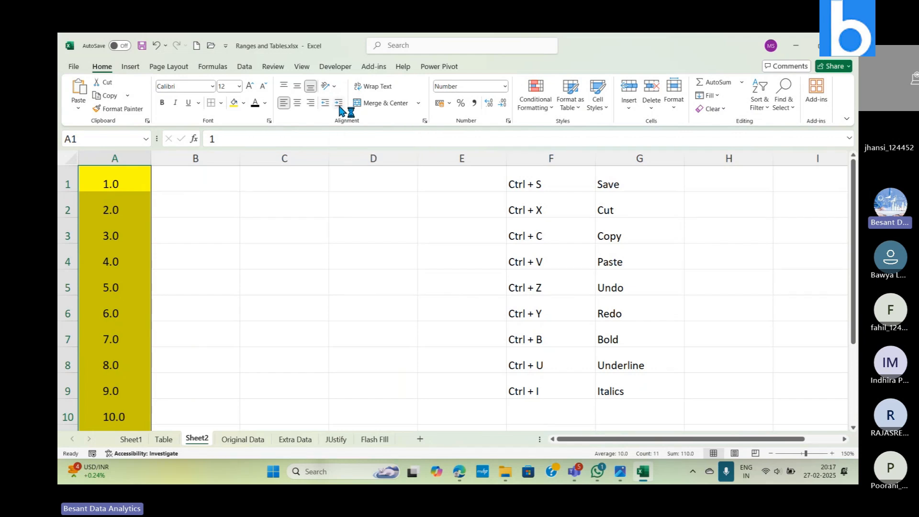
pyautogui.click(338, 104)
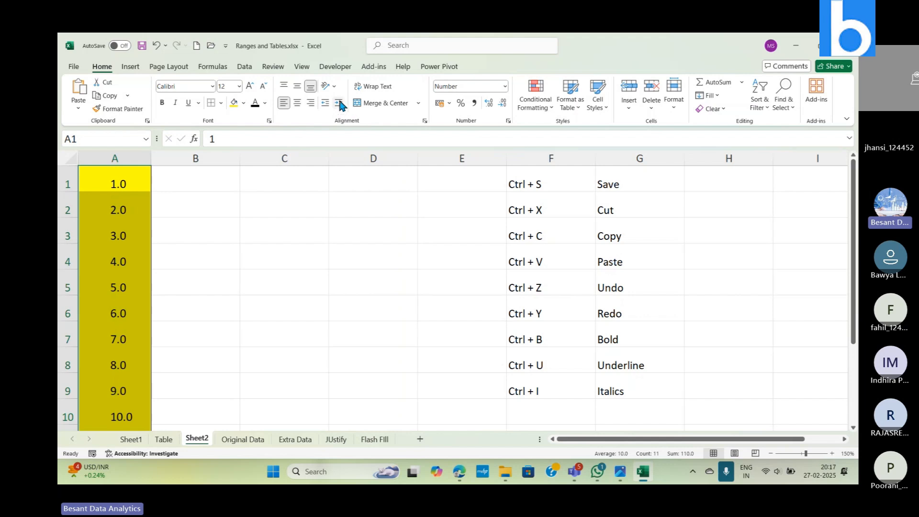
pyautogui.click(340, 105)
# Try Center alignment on cells A1:A11 and finish with the values aligned right.
pyautogui.click(297, 103)
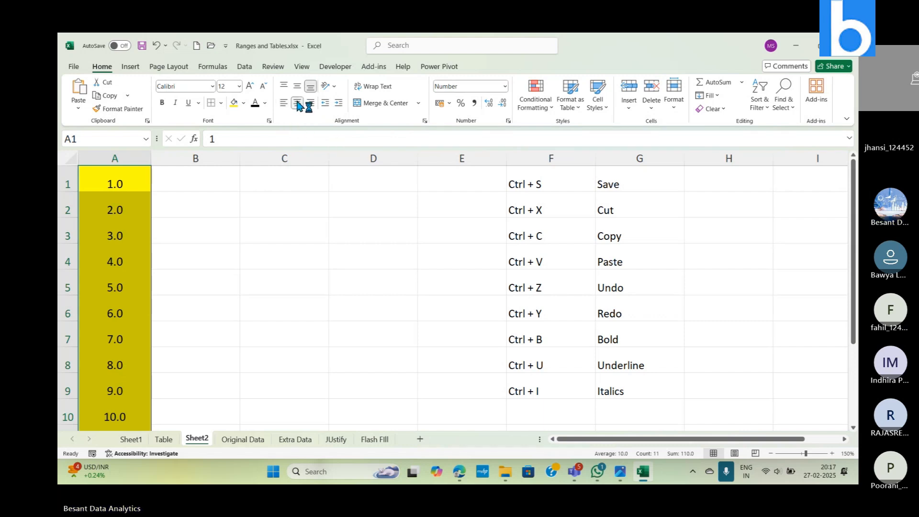
pyautogui.click(310, 103)
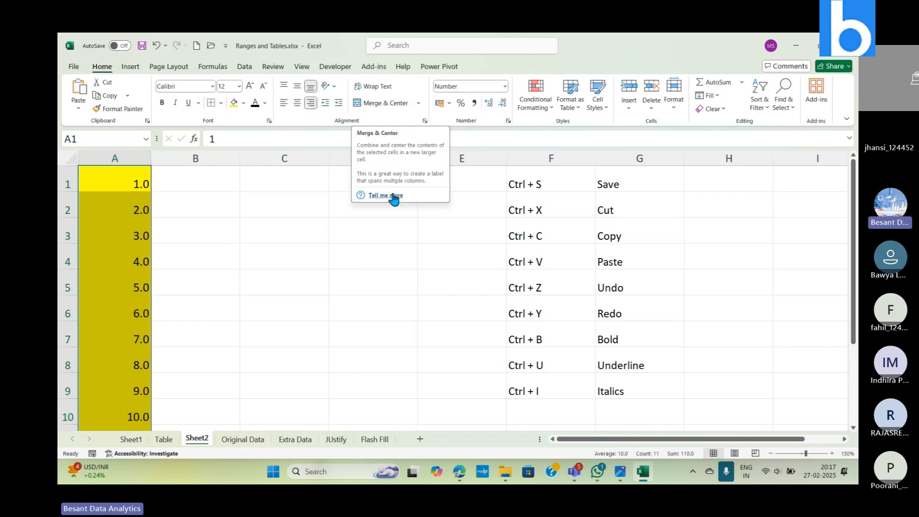
# Switch to Sheet1, which holds the long sentence in A1, and zoom the sheet to 130%.
pyautogui.click(163, 439)
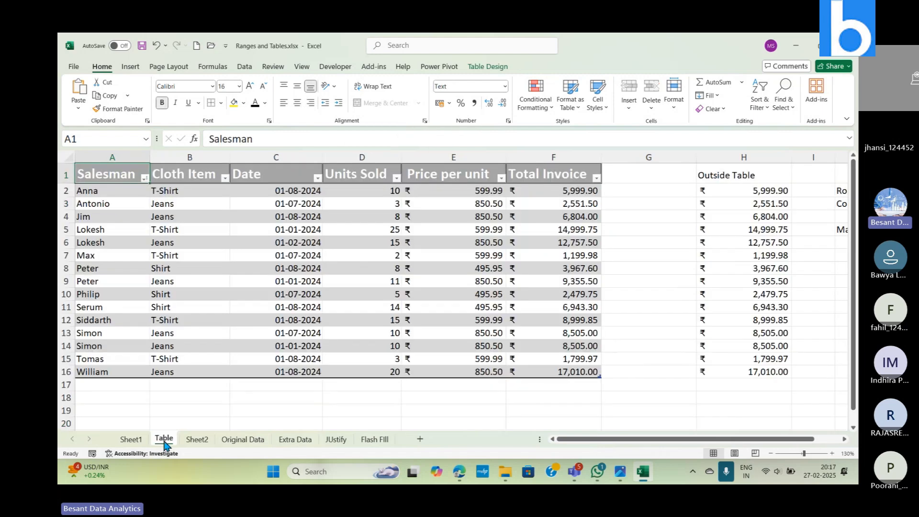
pyautogui.click(131, 439)
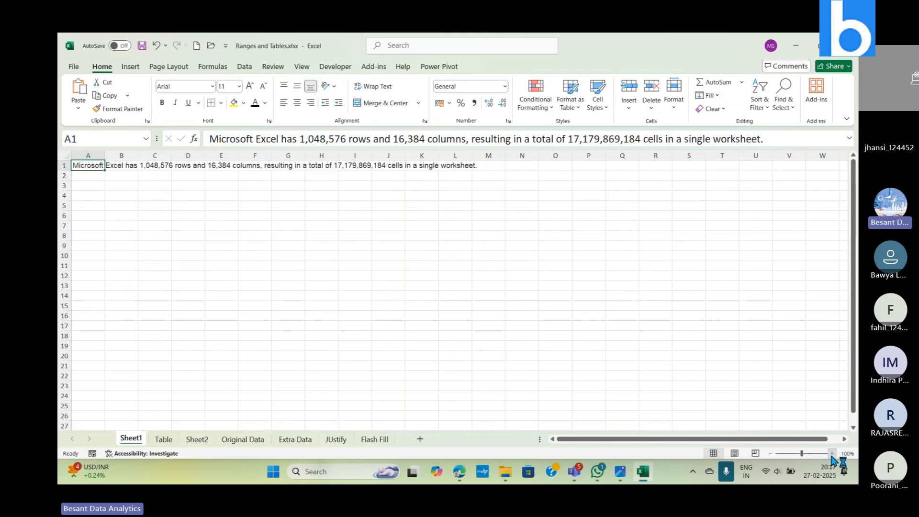
pyautogui.click(832, 453)
pyautogui.click(832, 453)
pyautogui.click(831, 453)
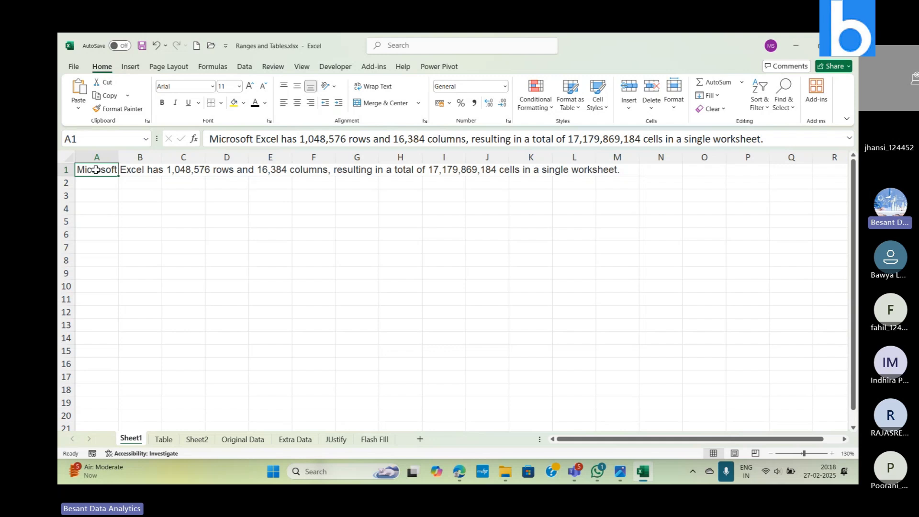
# Compare the contents of cells A1 and B1 to identify which cell actually stores the long sentence.
pyautogui.click(142, 170)
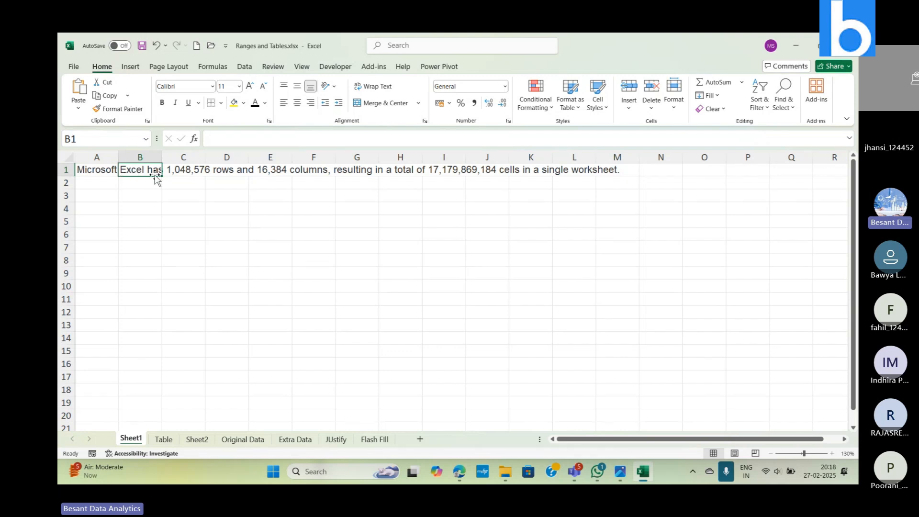
pyautogui.click(82, 170)
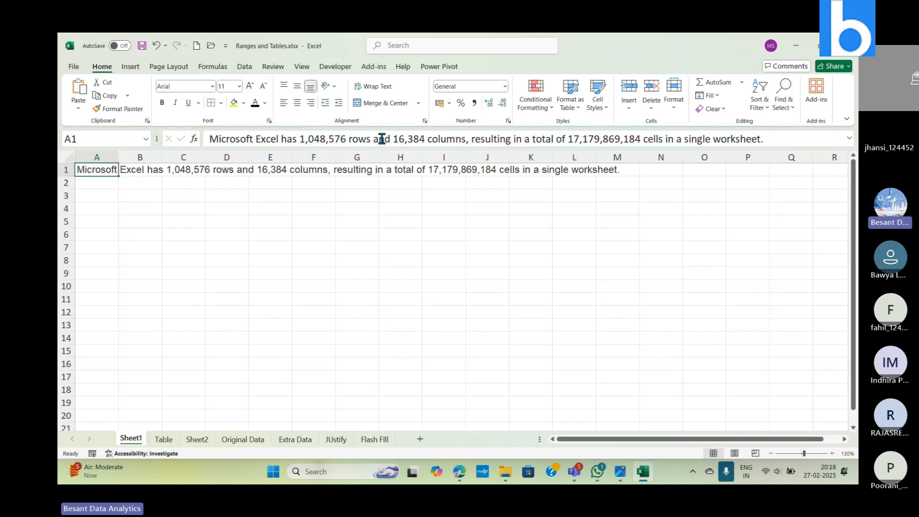
pyautogui.click(156, 169)
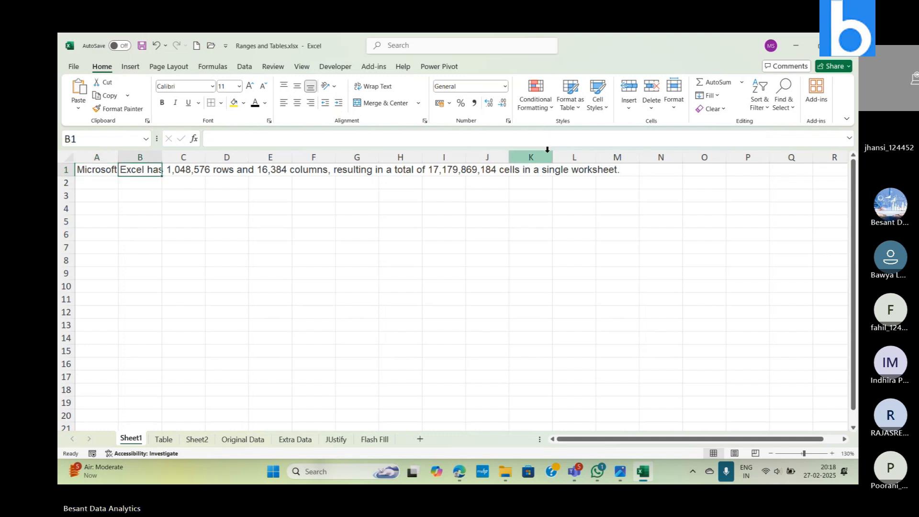
# Try Wrap Text on cell A1 with a slightly wider column A, and undo both changes.
pyautogui.click(93, 172)
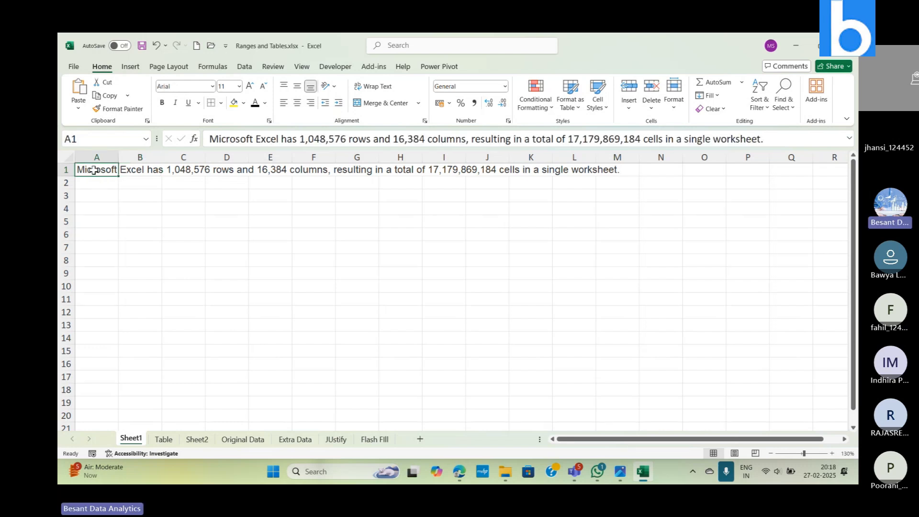
pyautogui.click(384, 89)
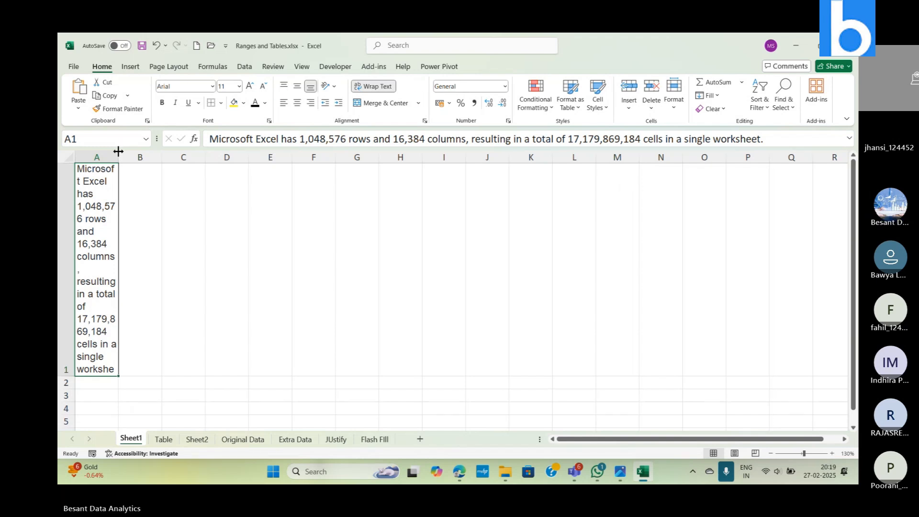
pyautogui.moveTo(118, 152); pyautogui.dragTo(133, 145)
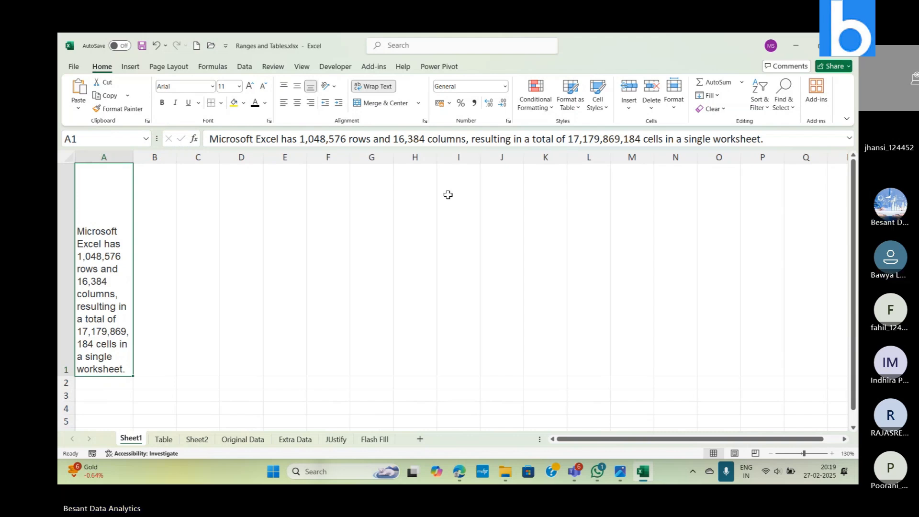
pyautogui.hotkey('ctrl', 'z')
pyautogui.hotkey('ctrl', 'z')
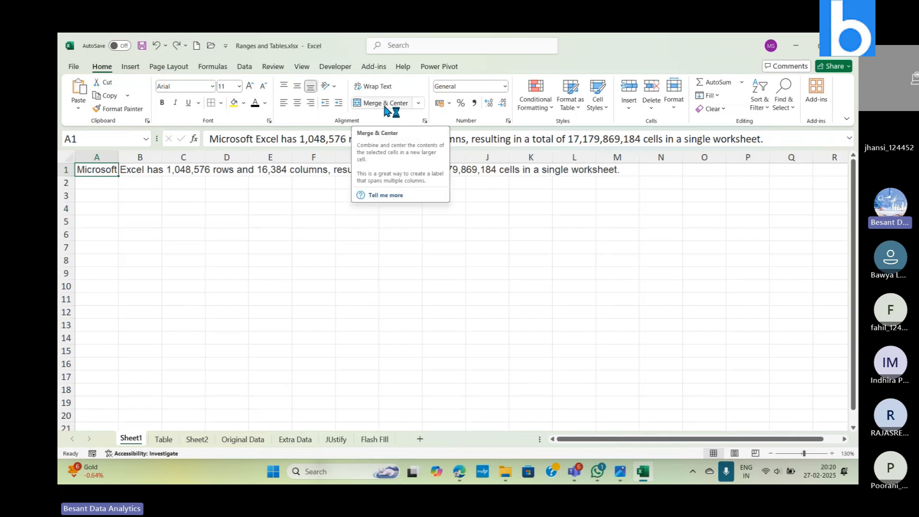
# Merge the empty cells A6:D6 with Merge Cells and check that they are selected as one cell.
pyautogui.click(104, 235)
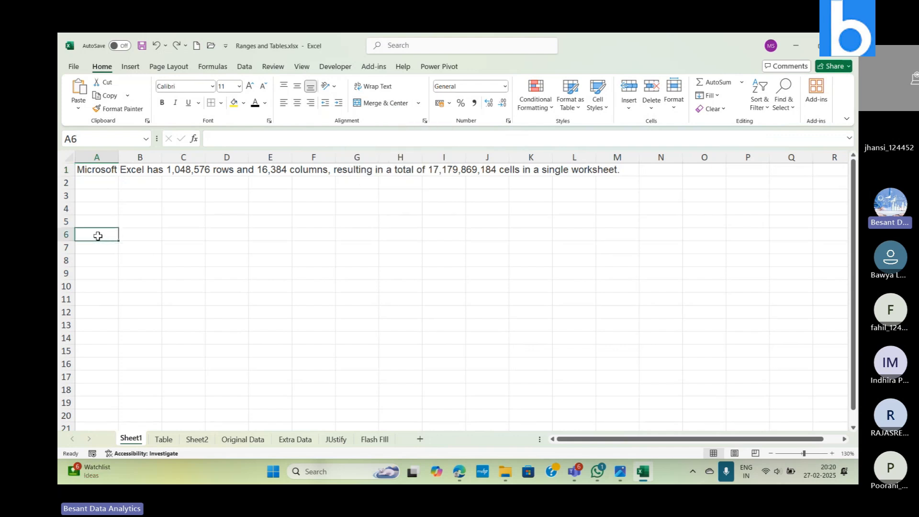
pyautogui.moveTo(97, 235); pyautogui.dragTo(229, 238)
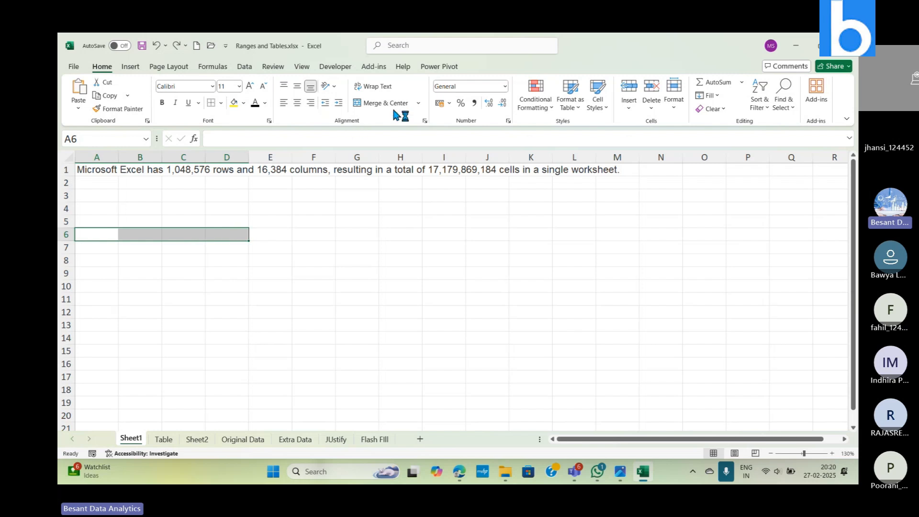
pyautogui.click(419, 104)
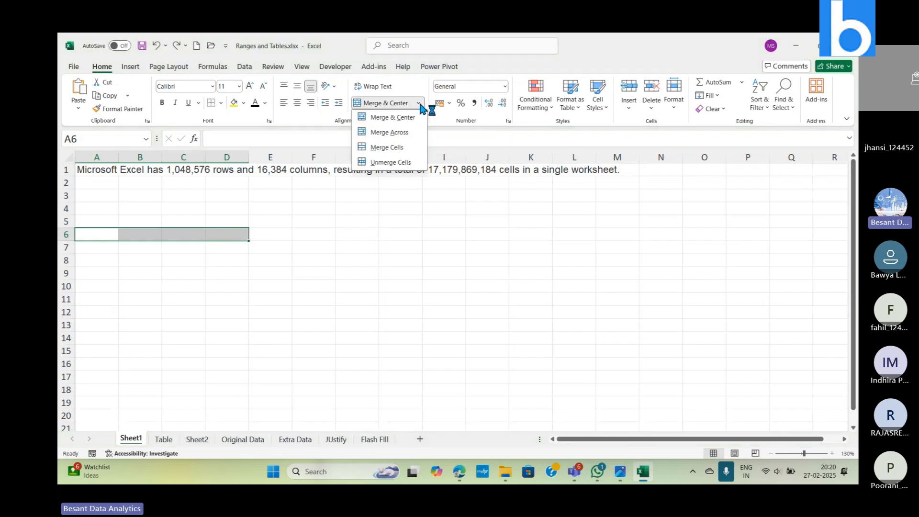
pyautogui.click(388, 147)
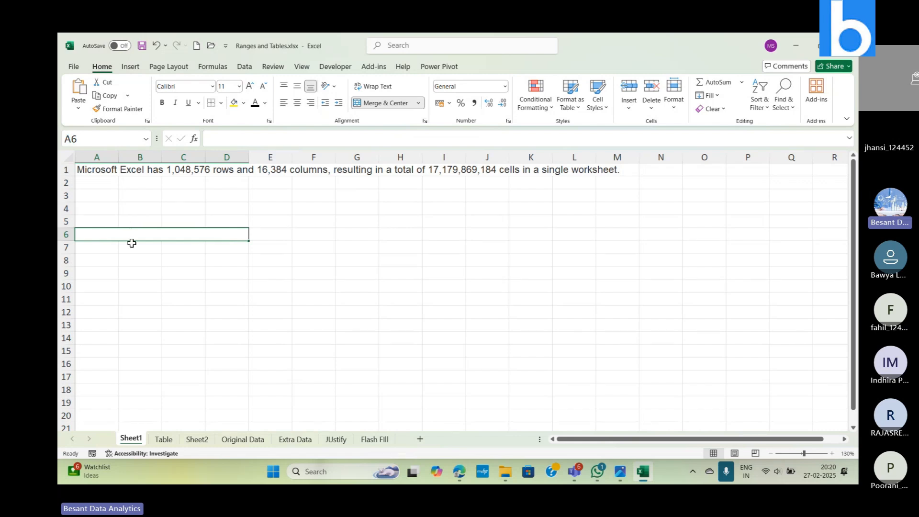
pyautogui.click(276, 233)
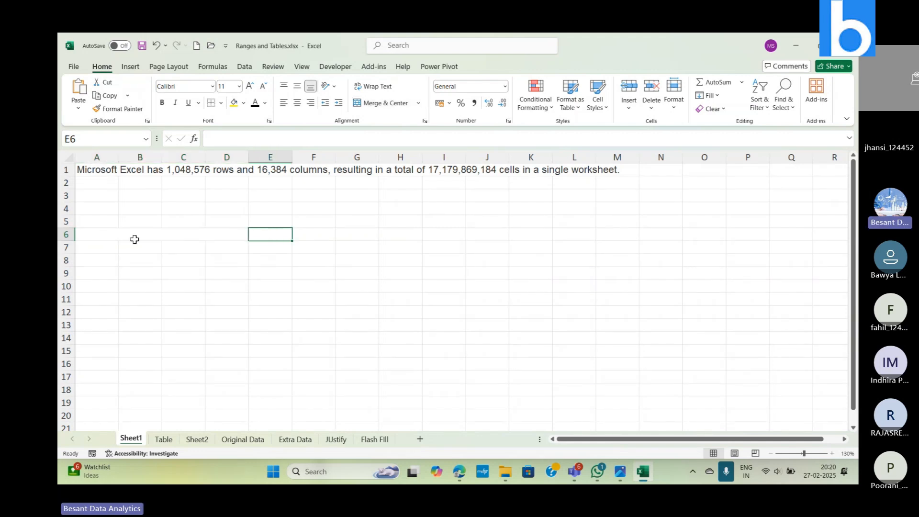
pyautogui.click(135, 239)
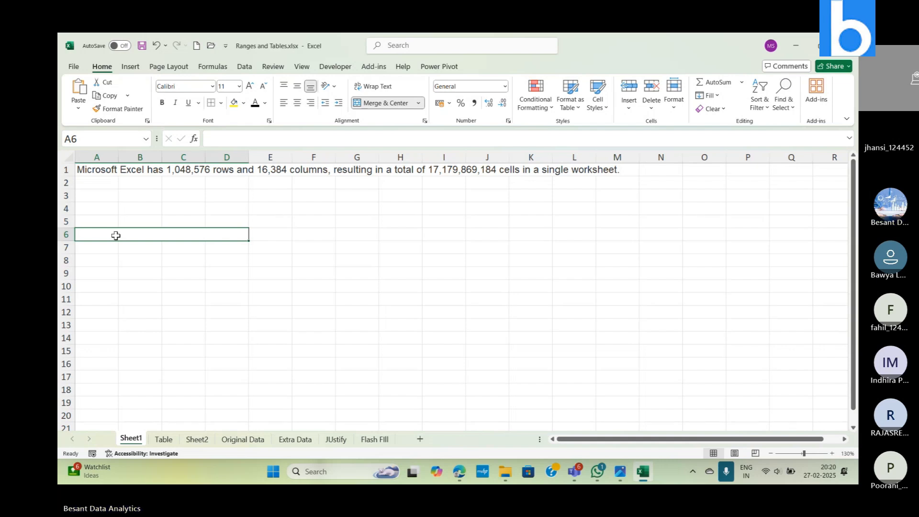
pyautogui.press('Right')
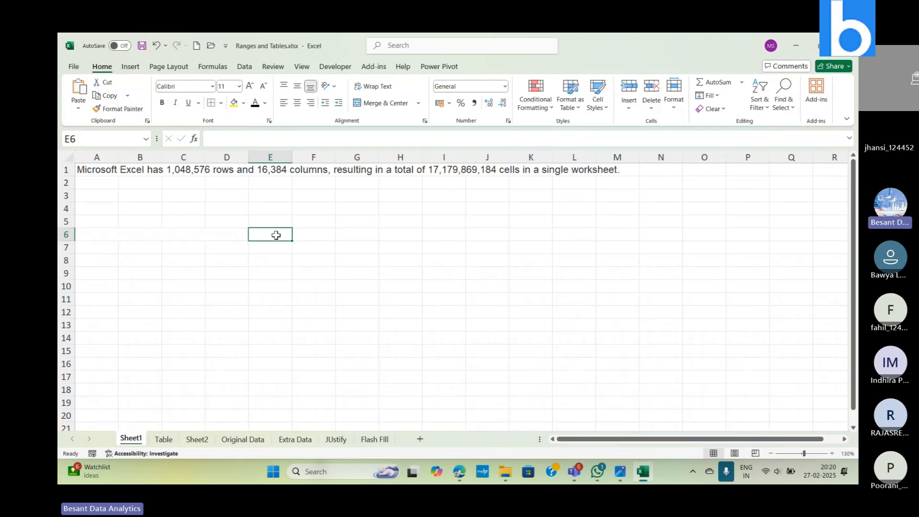
# Unmerge cells A6:D6 and check that the cells in row 6 can be selected individually.
pyautogui.click(180, 231)
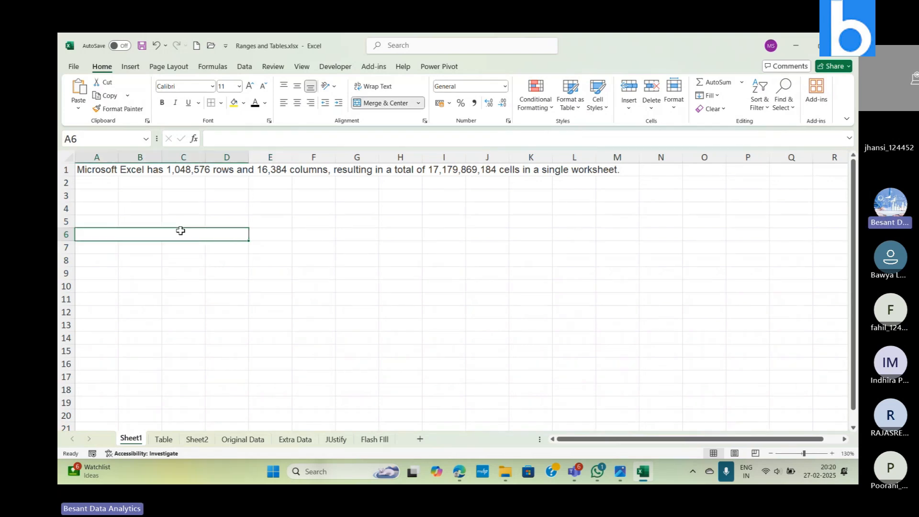
pyautogui.click(419, 103)
pyautogui.click(395, 162)
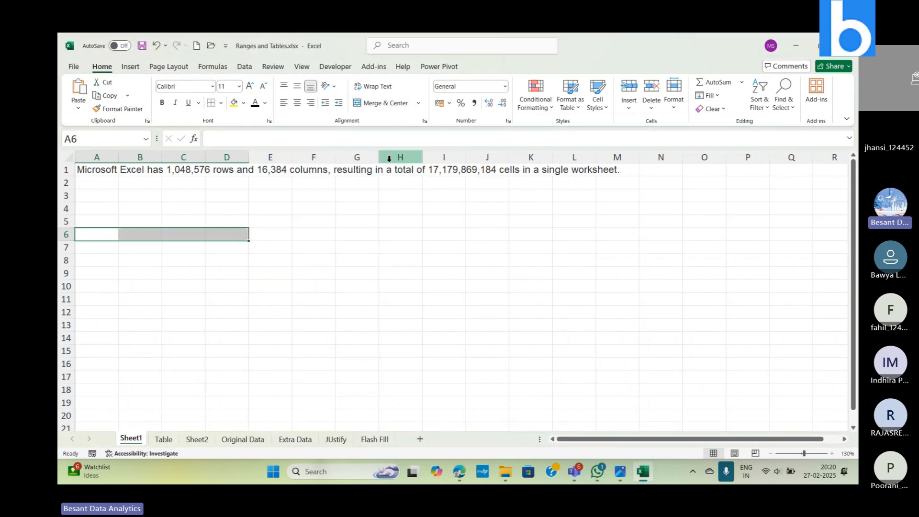
pyautogui.click(89, 236)
pyautogui.click(139, 234)
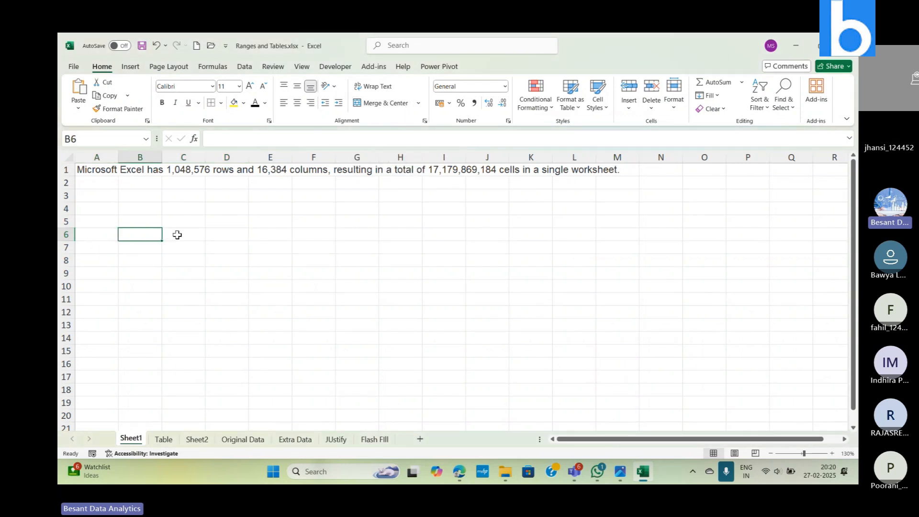
pyautogui.click(177, 234)
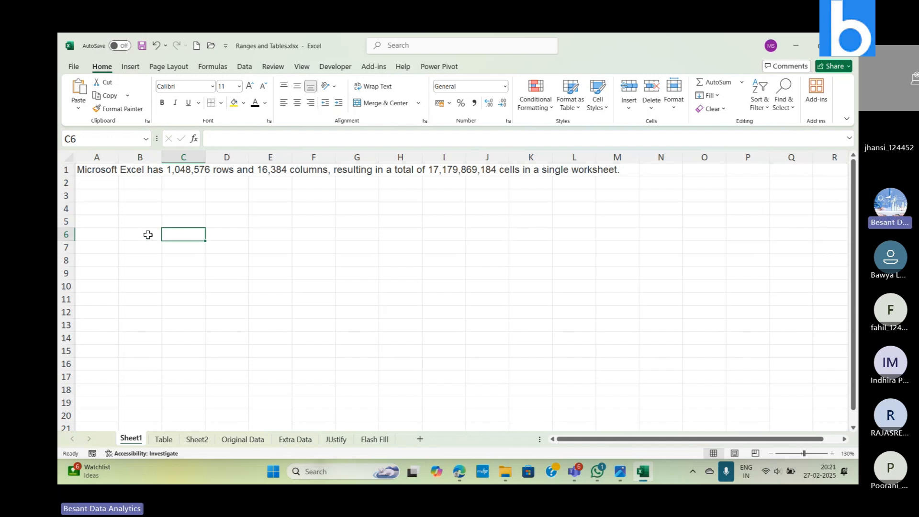
# Enter the text "Besant Technologies" in cell A6.
pyautogui.click(99, 231)
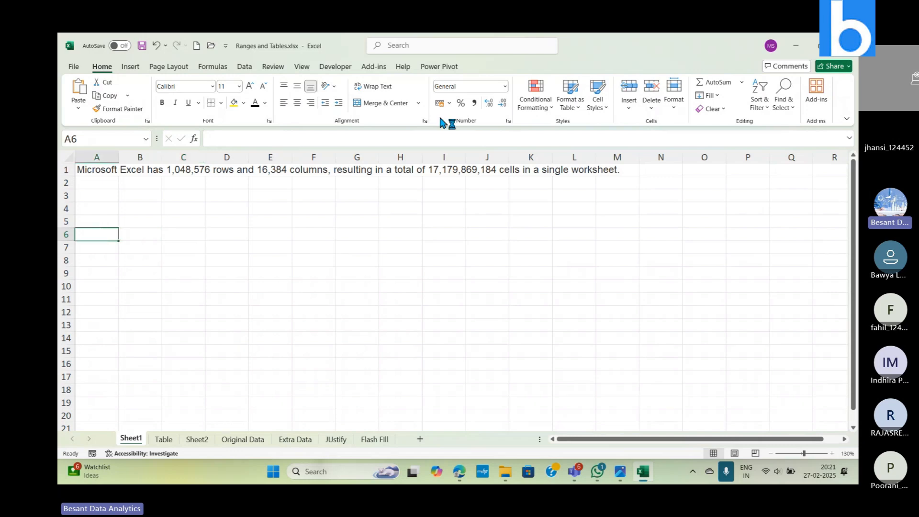
pyautogui.click(418, 103)
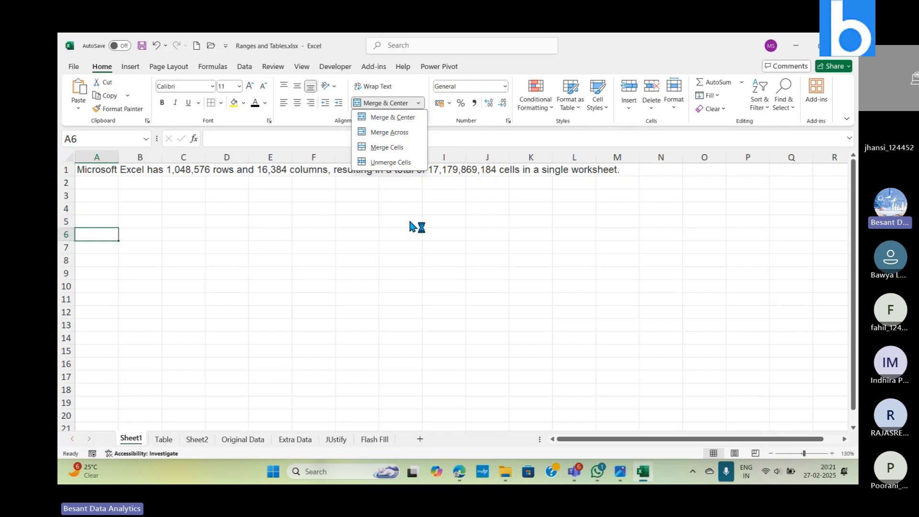
pyautogui.click(100, 233)
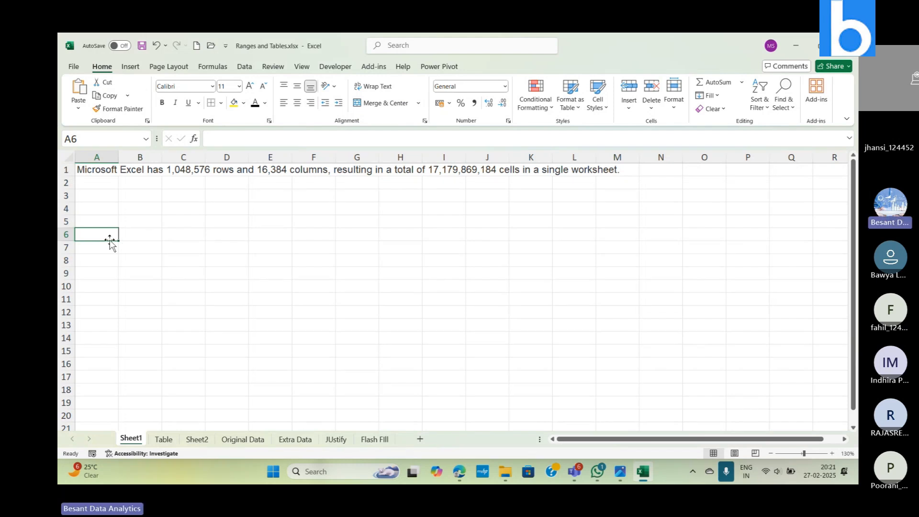
pyautogui.write('Besant Tec')
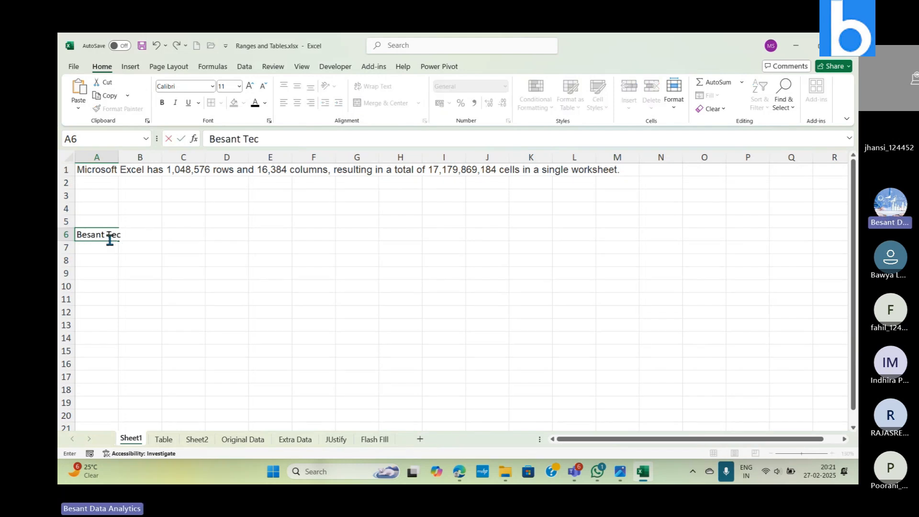
pyautogui.write('hnologies')
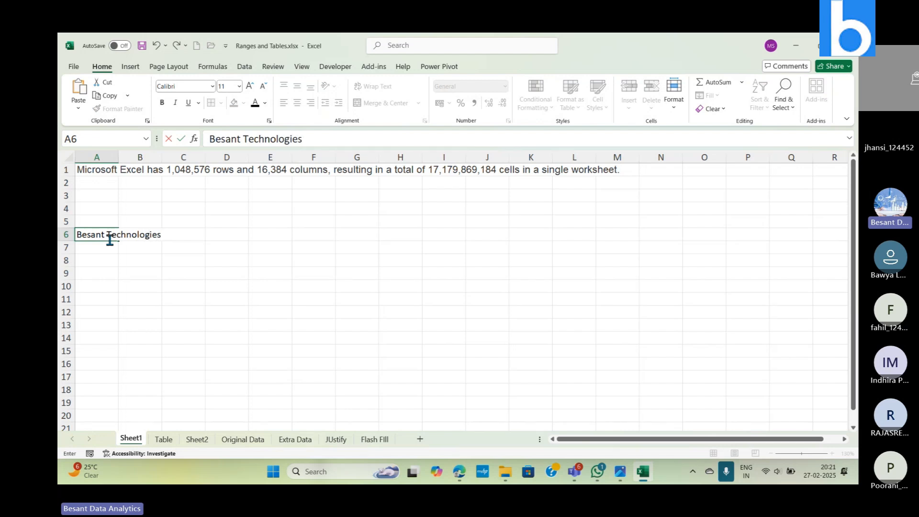
pyautogui.press('Return')
pyautogui.click(99, 226)
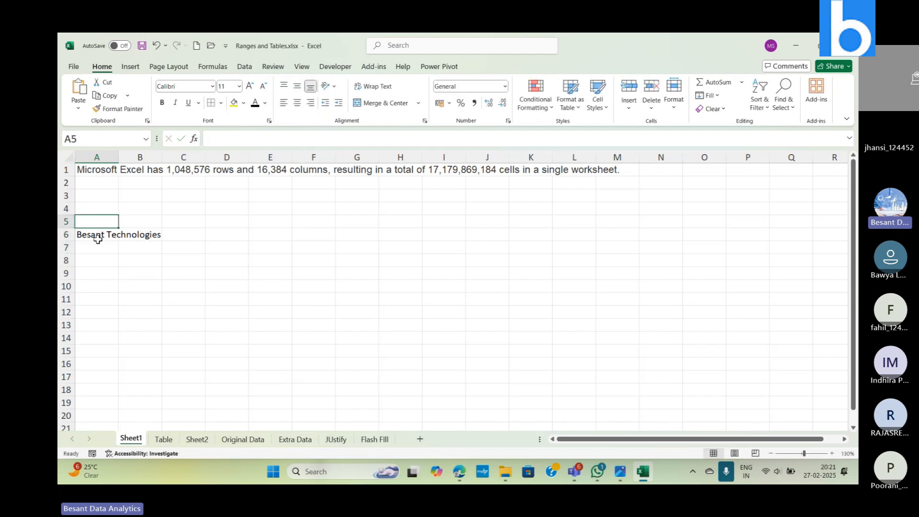
# Apply Merge & Center to cells A6:D6 so the text spans the four columns.
pyautogui.click(97, 237)
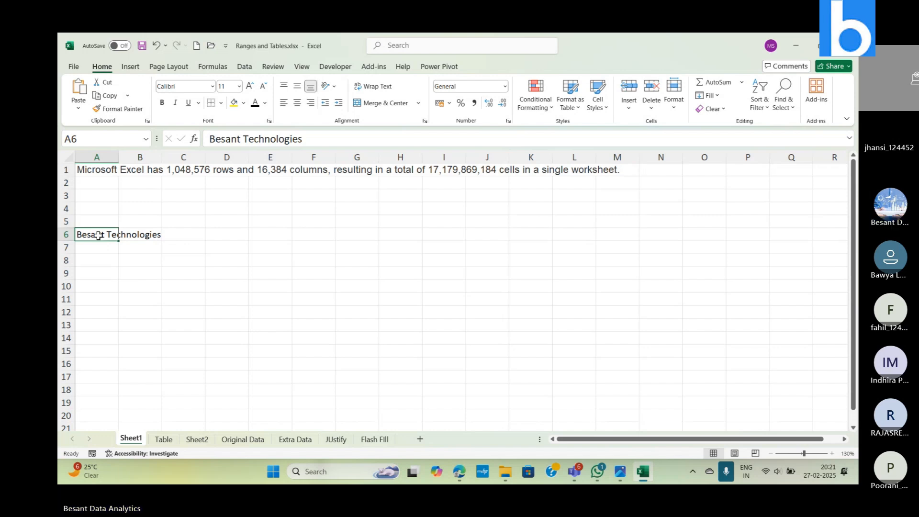
pyautogui.moveTo(99, 235); pyautogui.dragTo(219, 238)
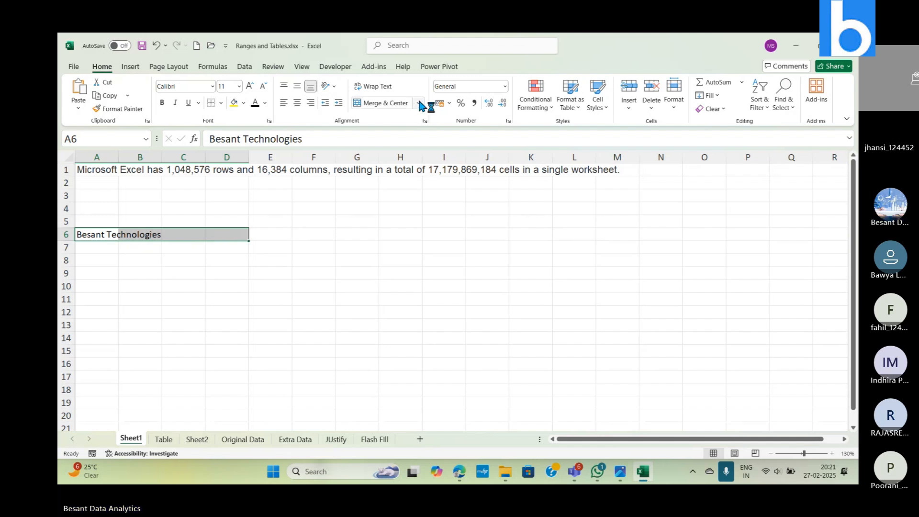
pyautogui.click(404, 104)
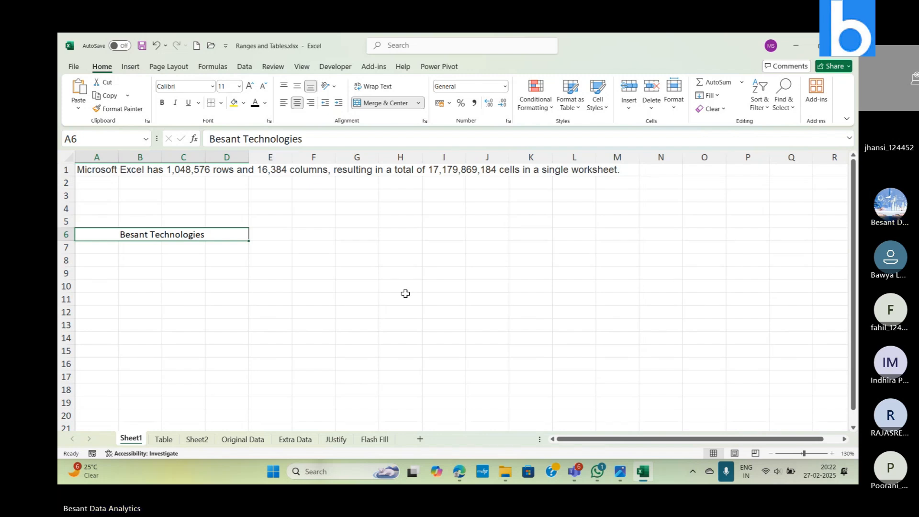
# Unmerge cells A6:D6 and align the text in A6 to the left.
pyautogui.click(419, 104)
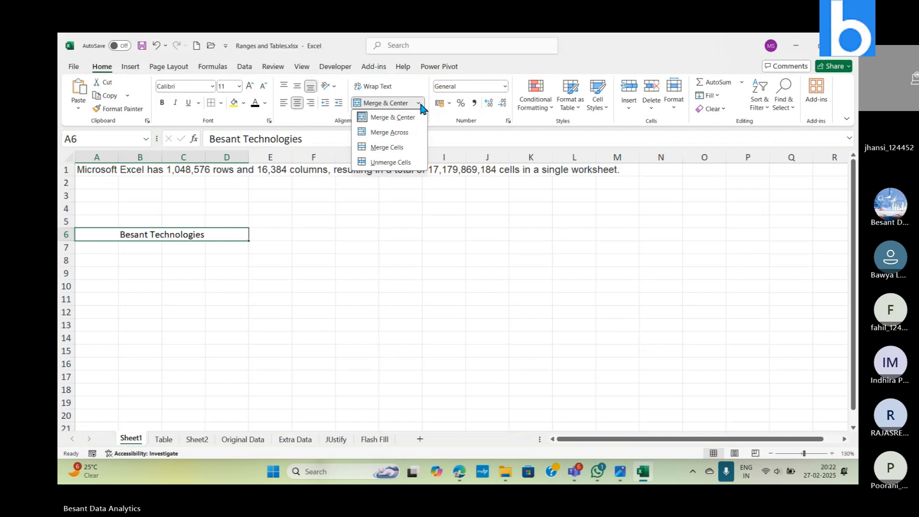
pyautogui.click(391, 162)
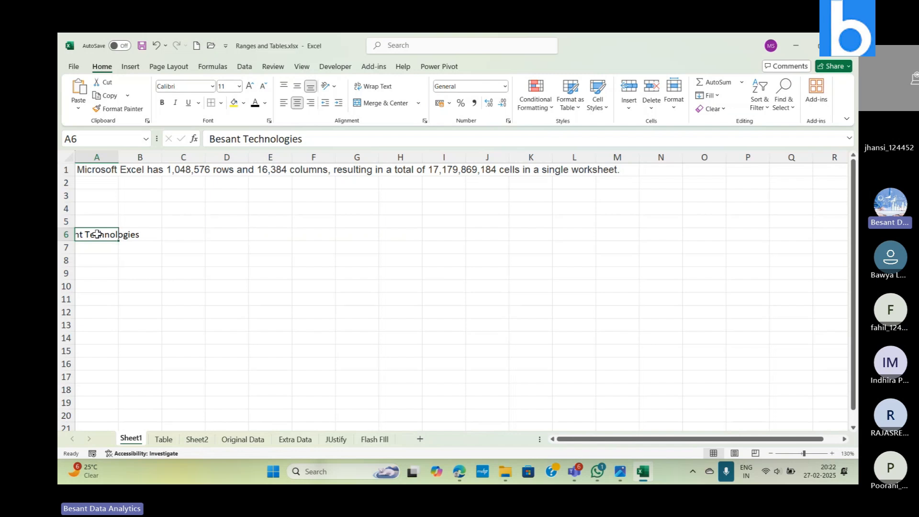
pyautogui.click(284, 104)
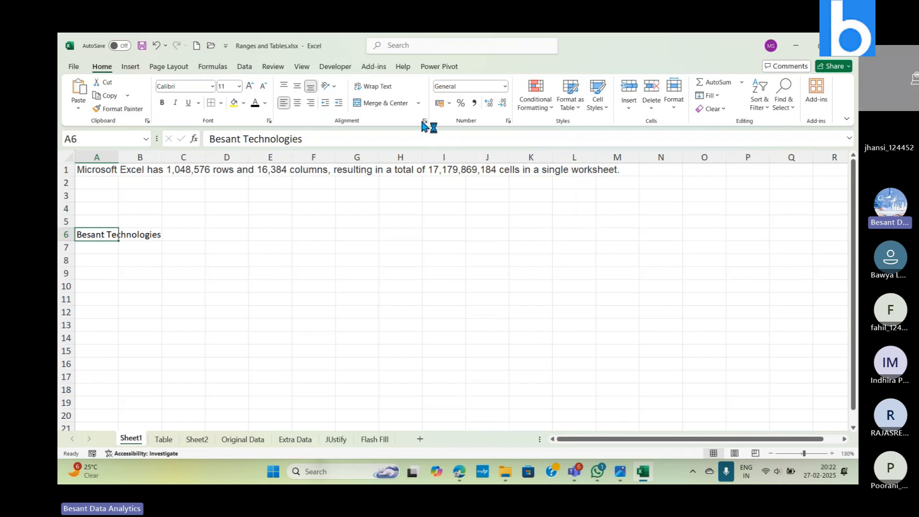
# Apply Merge Across to cells A6:C6.
pyautogui.moveTo(102, 234); pyautogui.dragTo(176, 233)
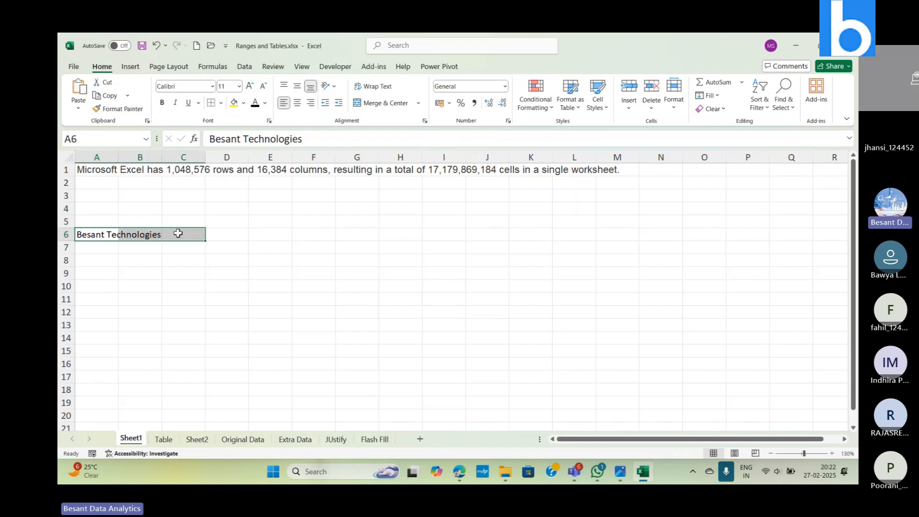
pyautogui.click(418, 102)
pyautogui.click(399, 136)
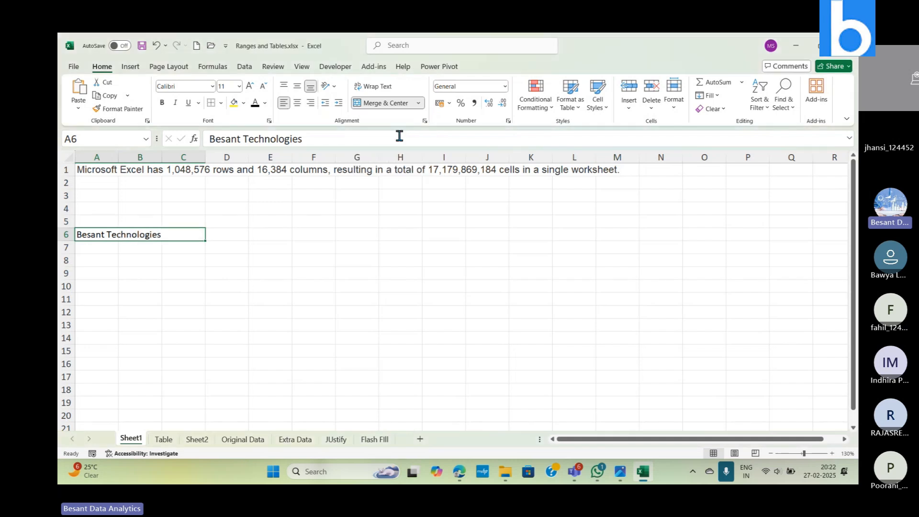
# Unmerge cells A6:C6 and apply Merge & Center to the same range.
pyautogui.click(420, 104)
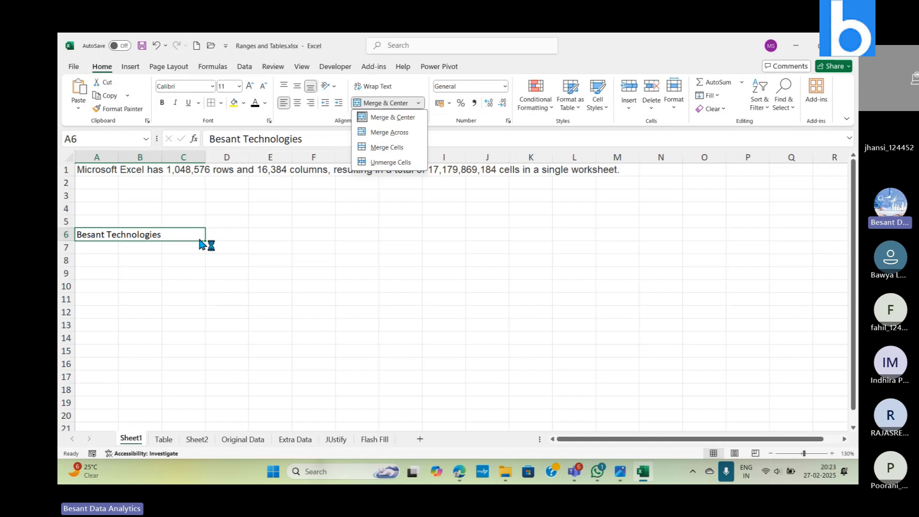
pyautogui.click(395, 117)
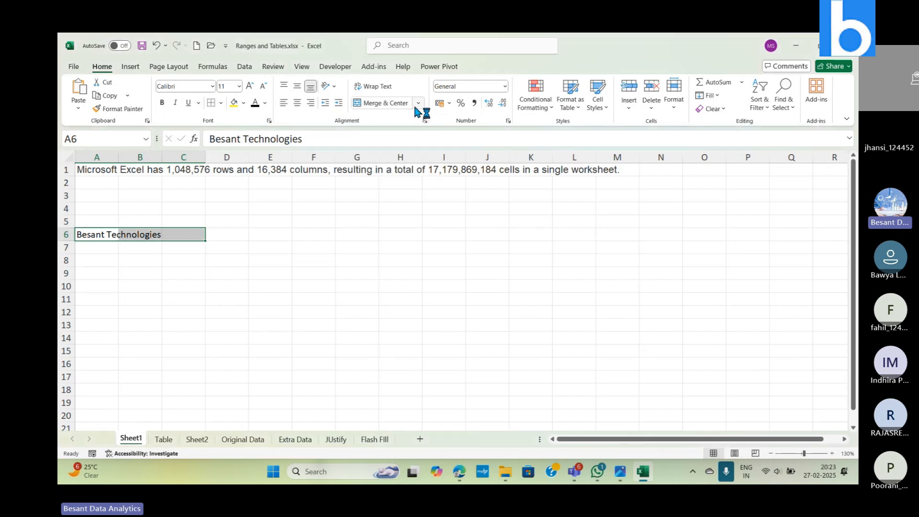
pyautogui.click(419, 104)
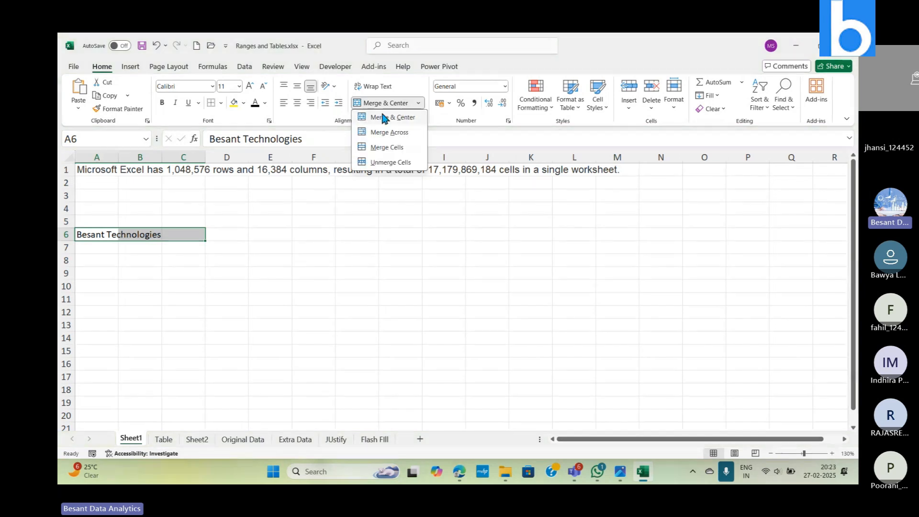
pyautogui.click(391, 117)
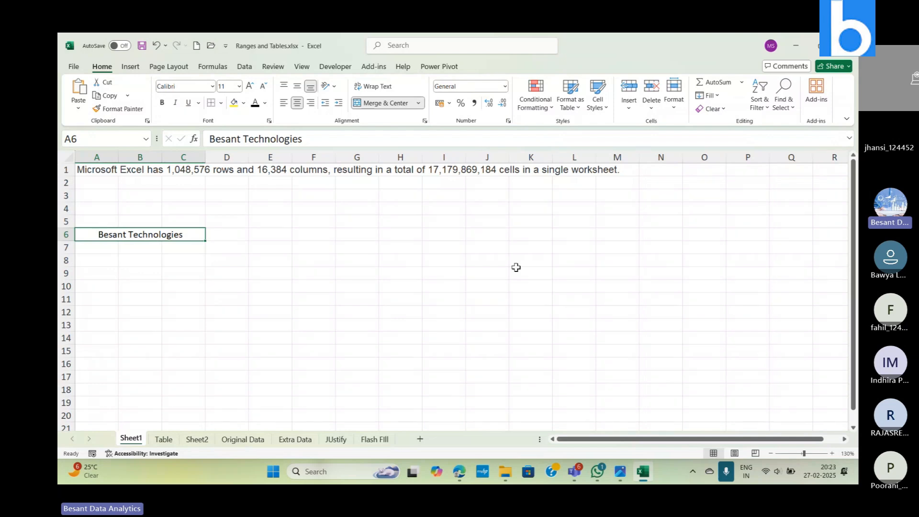
pyautogui.click(418, 104)
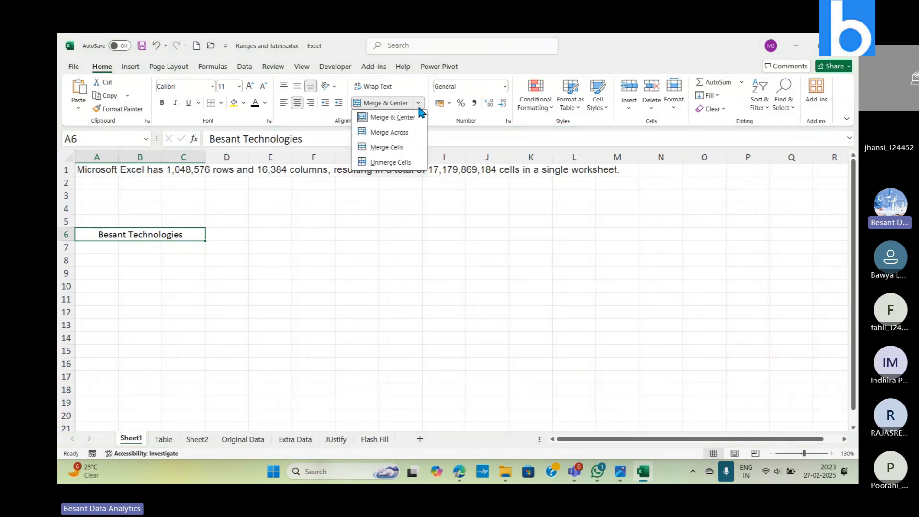
pyautogui.click(454, 309)
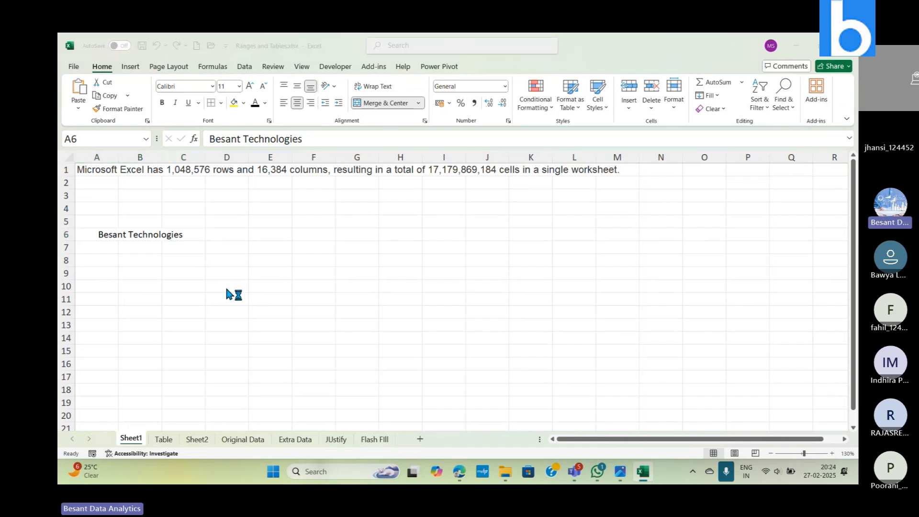
# Switch to the Teams meeting, look through the pages of participant tiles, and return to the Excel workbook.
pyautogui.hotkey('alt', 'Tab')
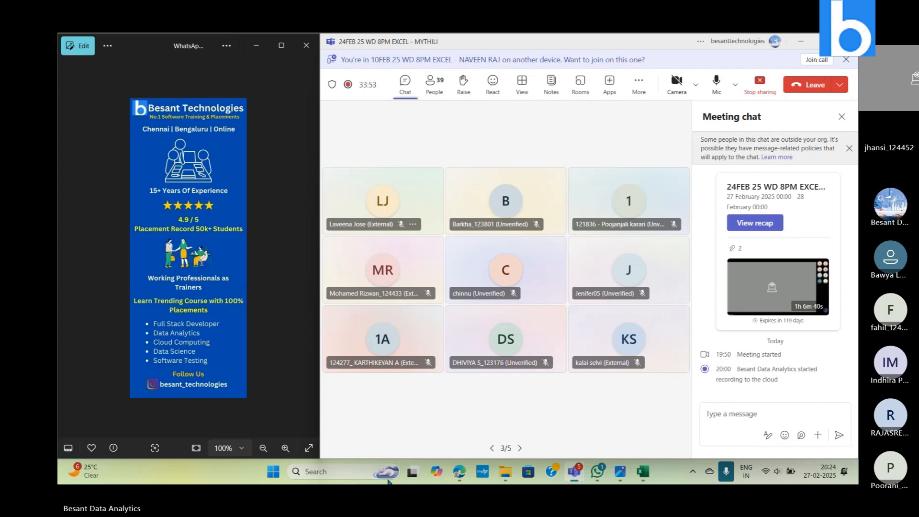
pyautogui.click(519, 449)
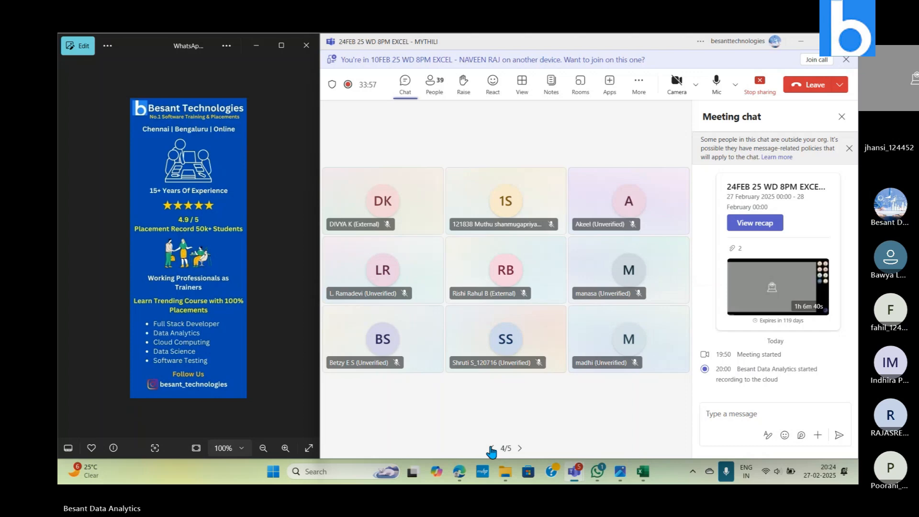
pyautogui.click(492, 448)
pyautogui.click(491, 448)
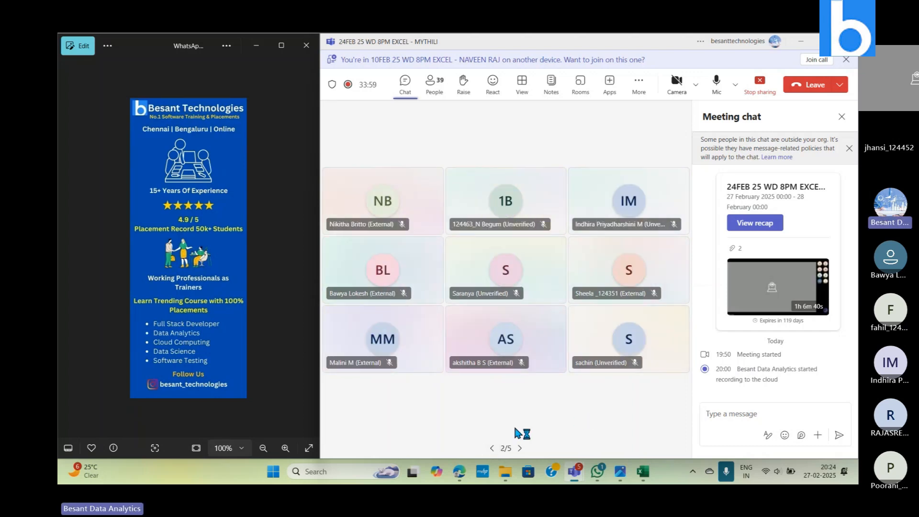
pyautogui.click(491, 448)
pyautogui.hotkey('alt', 'Tab')
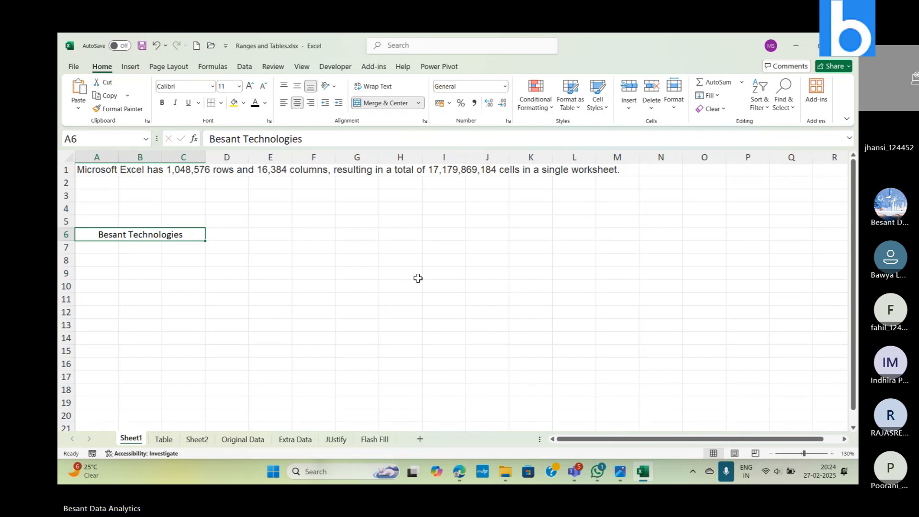
# Switch to the Teams meeting, adjust the system volume, and return to the Excel workbook.
pyautogui.hotkey('alt', 'Tab')
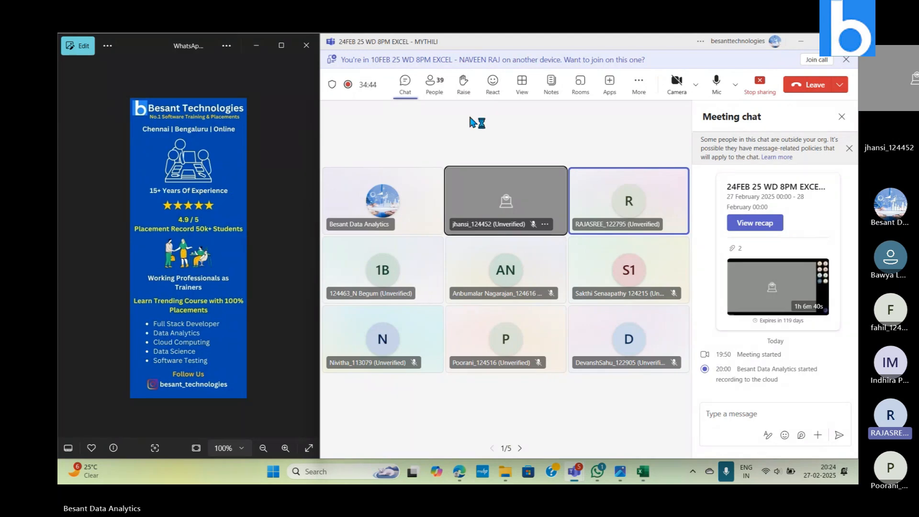
pyautogui.press('XF86AudioLowerVolume')
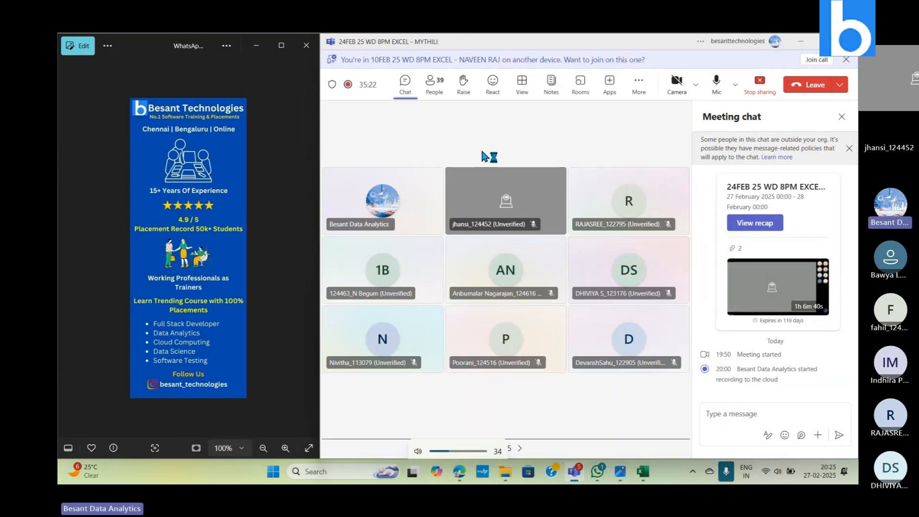
pyautogui.press('XF86AudioLowerVolume')
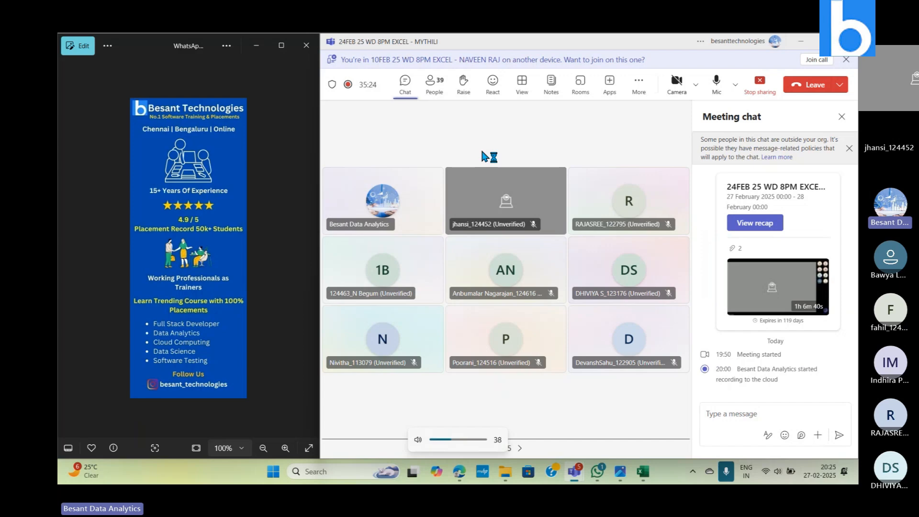
pyautogui.press('XF86AudioRaiseVolume')
pyautogui.press('XF86AudioRaiseVolume')
pyautogui.press('XF86AudioRaiseVolume')
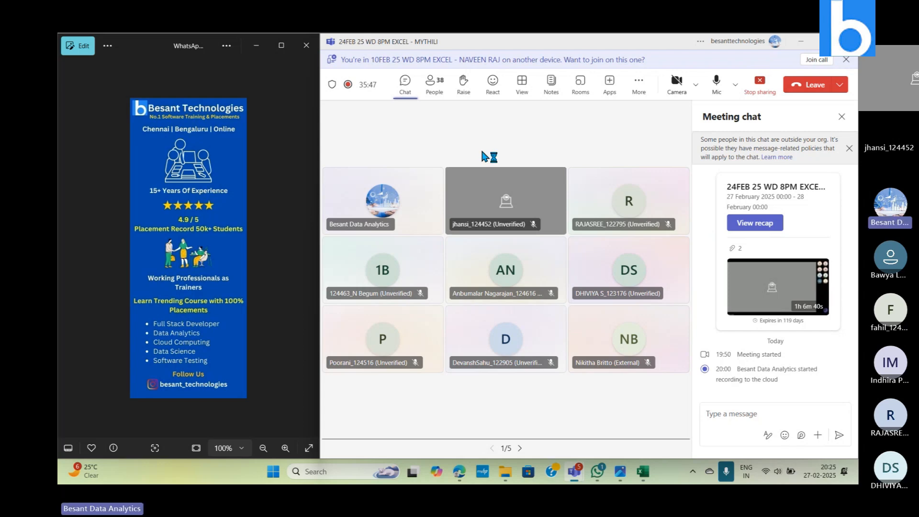
pyautogui.hotkey('alt', 'Tab')
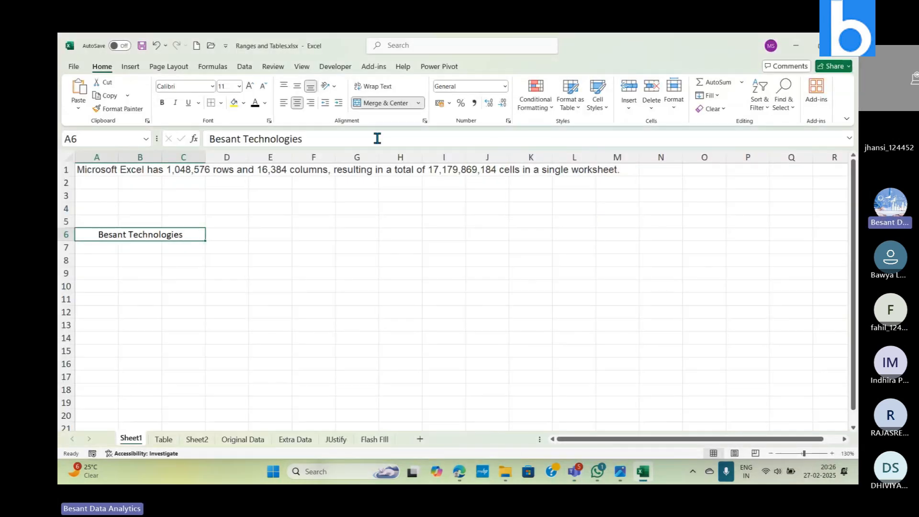
# Examine the list of available number formats for the empty cell D6, leaving its format as is.
pyautogui.click(220, 236)
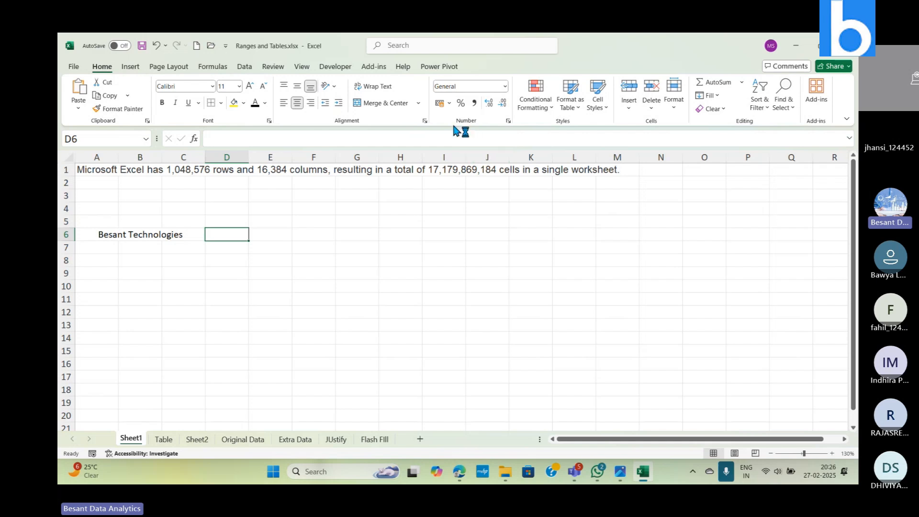
pyautogui.click(504, 86)
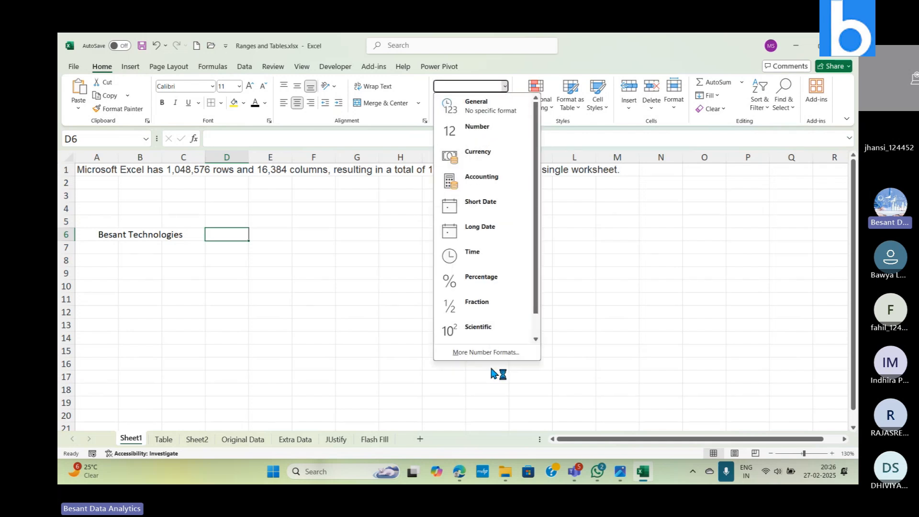
pyautogui.click(516, 385)
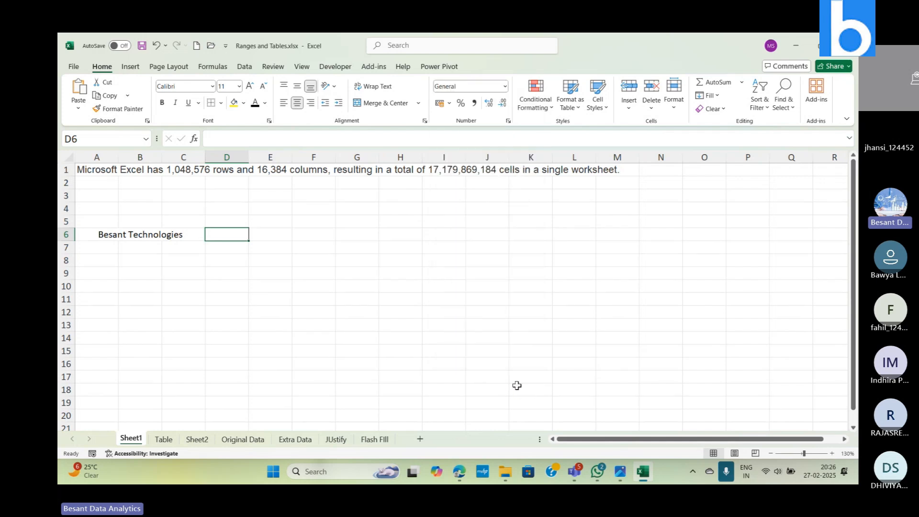
pyautogui.click(503, 86)
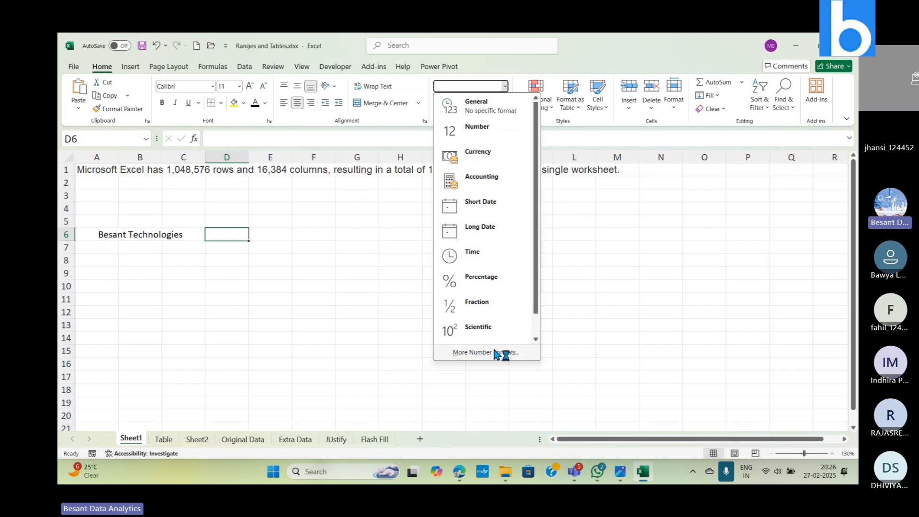
pyautogui.click(562, 353)
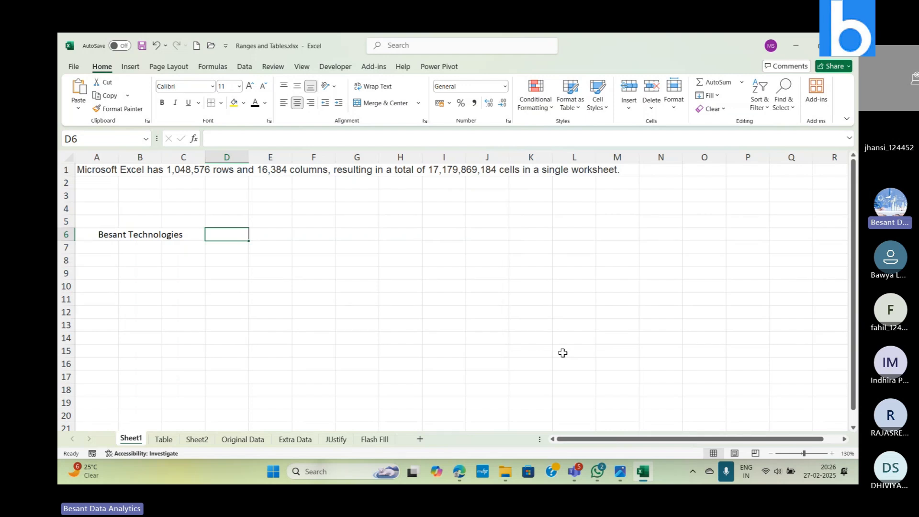
# On the Table sheet, select the Salesman and Cloth Item columns A1:B16 and examine their number format options.
pyautogui.click(163, 440)
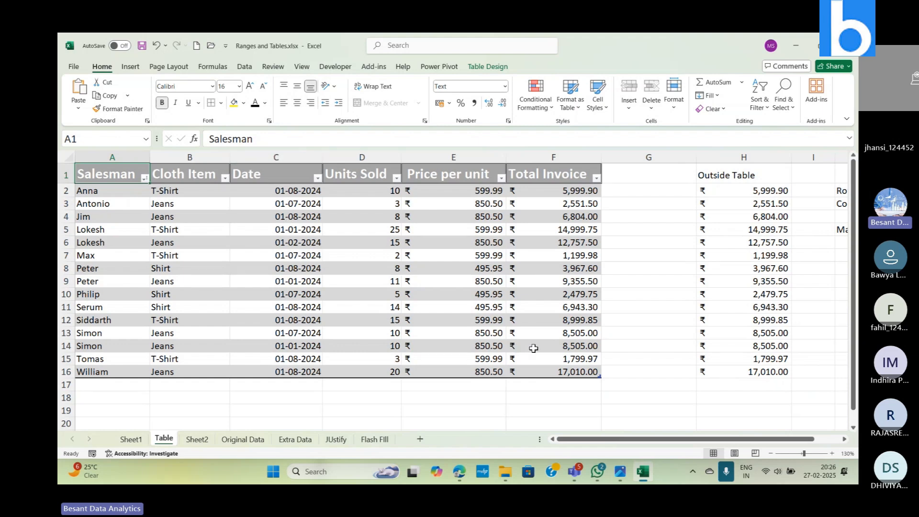
pyautogui.click(114, 188)
pyautogui.click(177, 190)
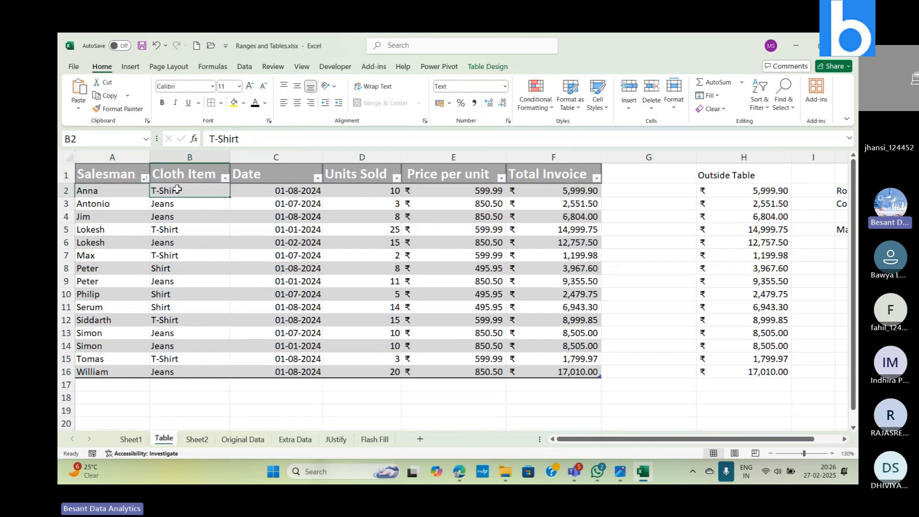
pyautogui.click(106, 191)
pyautogui.click(110, 154)
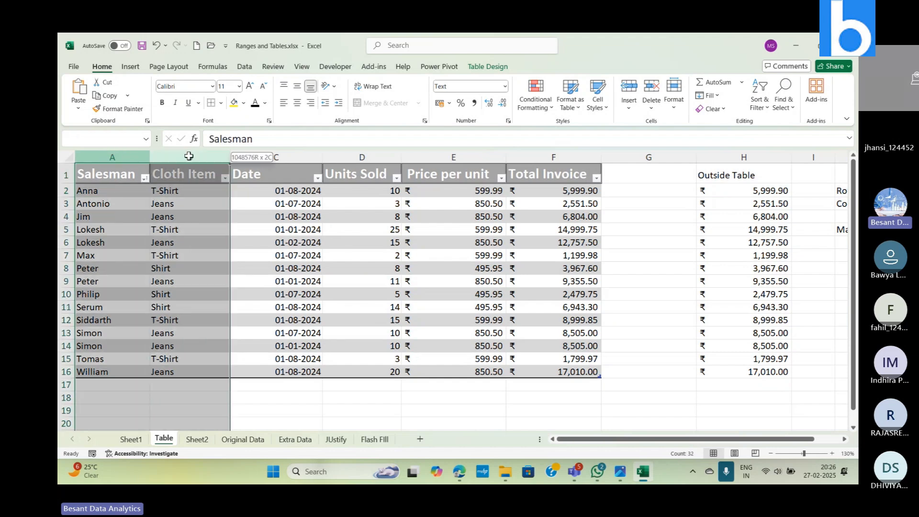
pyautogui.click(107, 176)
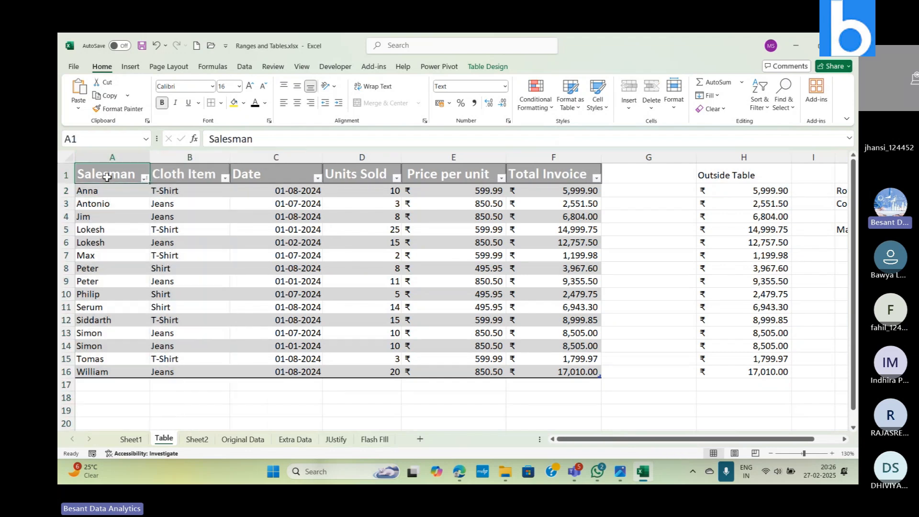
pyautogui.moveTo(107, 176); pyautogui.dragTo(225, 371)
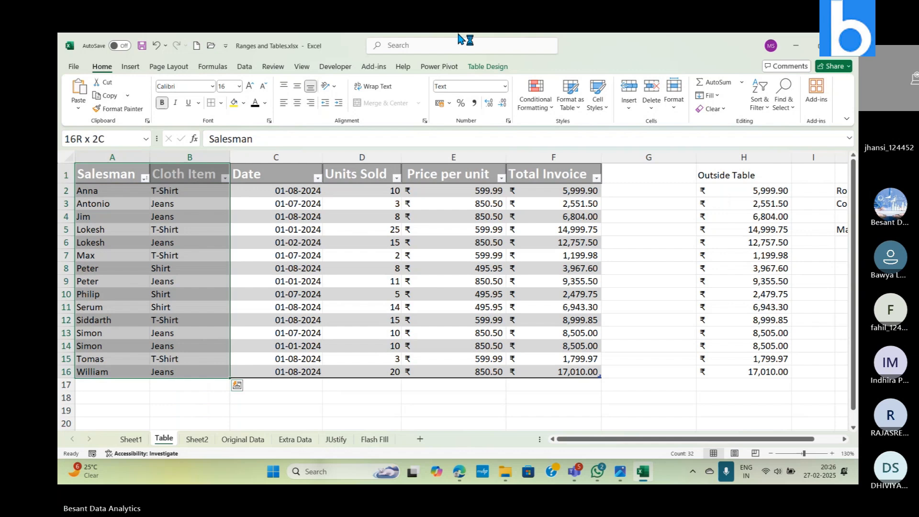
pyautogui.click(505, 87)
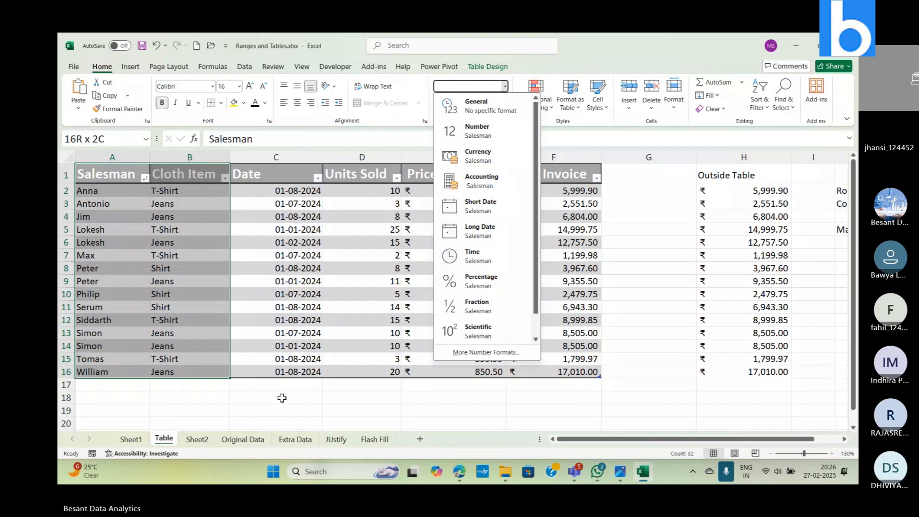
pyautogui.press('Escape')
# Select the dates in C2:C16 and examine how each number format previews them, without applying one.
pyautogui.click(287, 178)
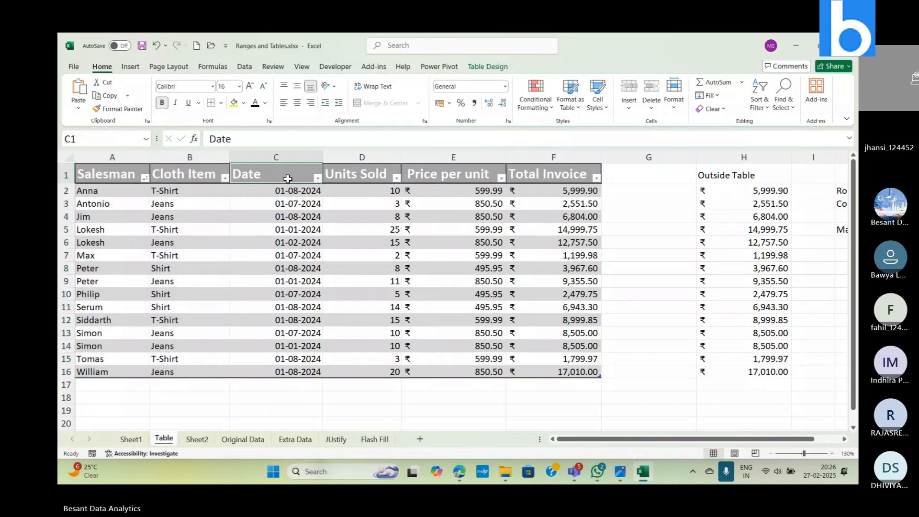
pyautogui.press('Down')
pyautogui.hotkey('ctrl', 'shift', 'Down')
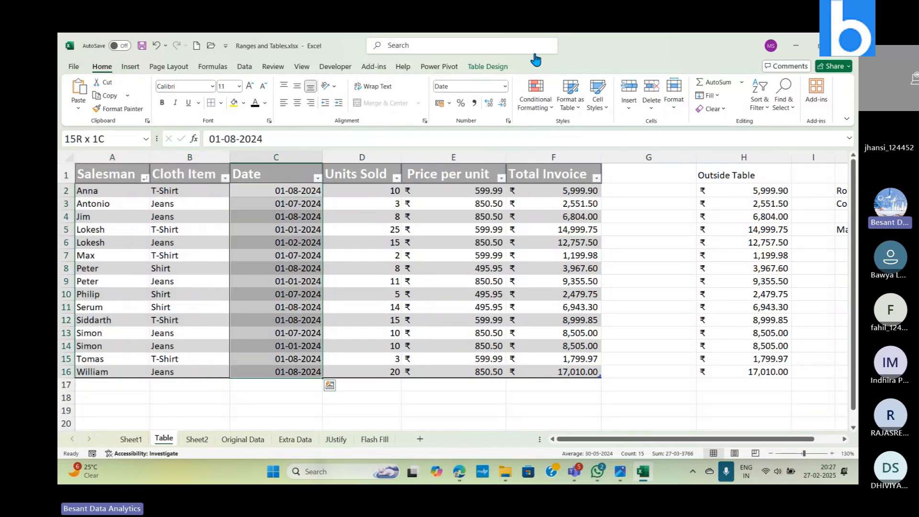
pyautogui.click(505, 87)
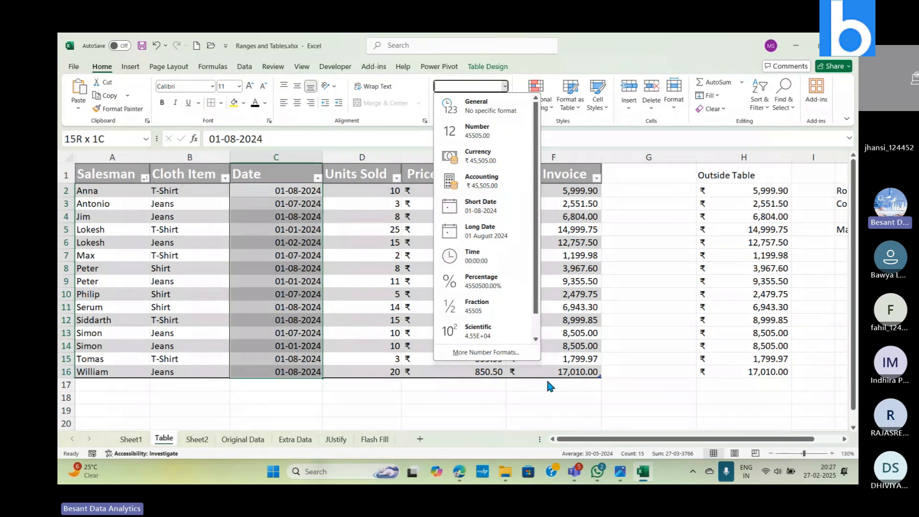
pyautogui.click(579, 426)
pyautogui.click(578, 424)
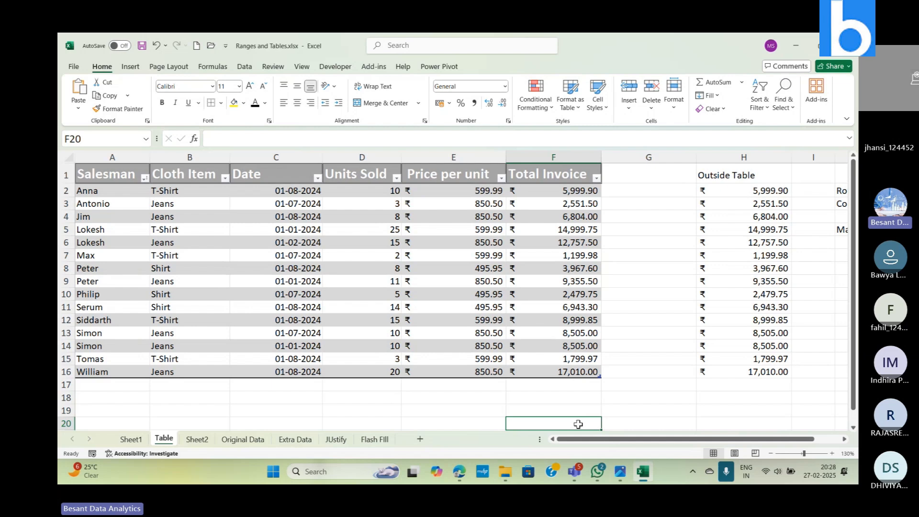
# Apply the Number format to the dates in C2:C16 and reduce them to zero decimal places.
pyautogui.moveTo(261, 191); pyautogui.dragTo(288, 371)
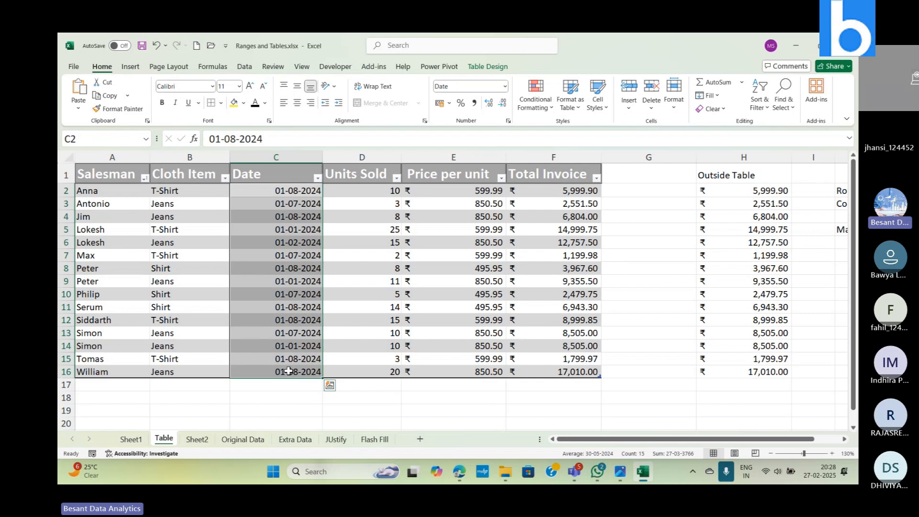
pyautogui.click(505, 87)
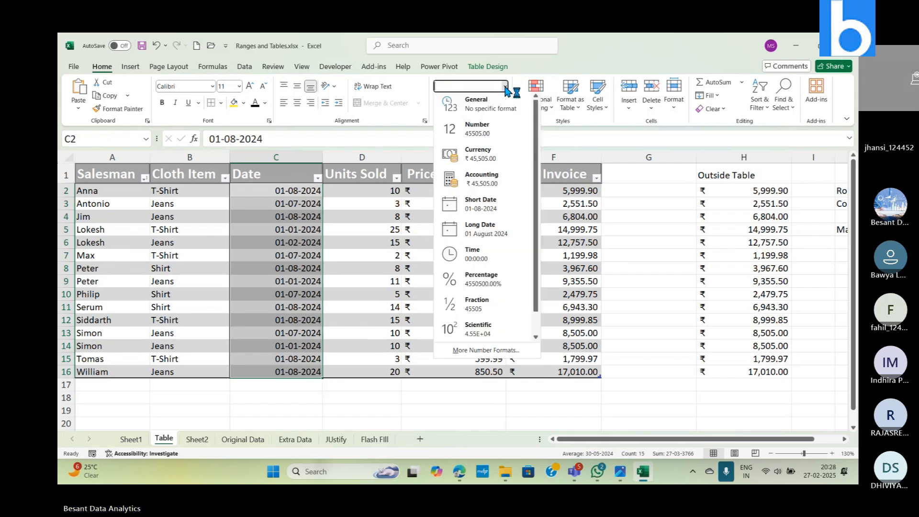
pyautogui.click(485, 135)
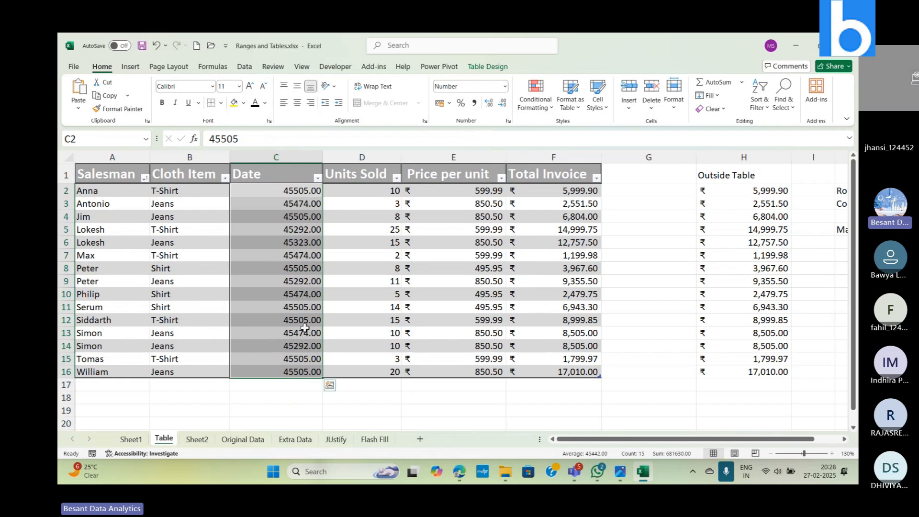
pyautogui.click(504, 107)
pyautogui.click(503, 107)
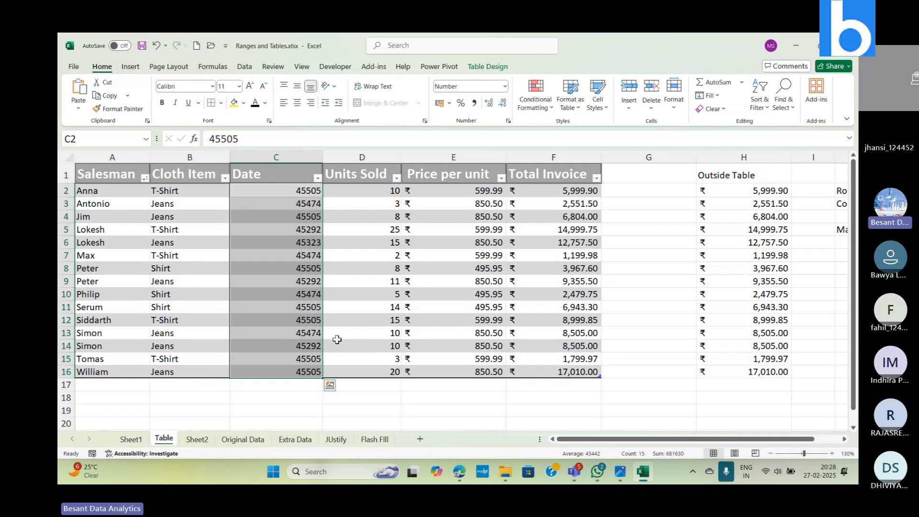
# Add a new worksheet right after the Table sheet and enlarge its view to 150%.
pyautogui.click(420, 438)
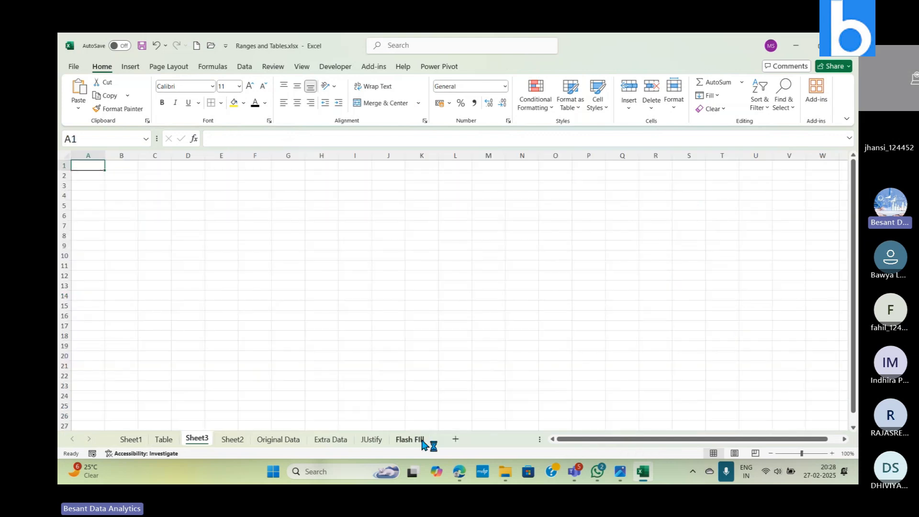
pyautogui.click(832, 453)
pyautogui.click(832, 453)
pyautogui.click(831, 453)
pyautogui.click(831, 453)
pyautogui.click(832, 453)
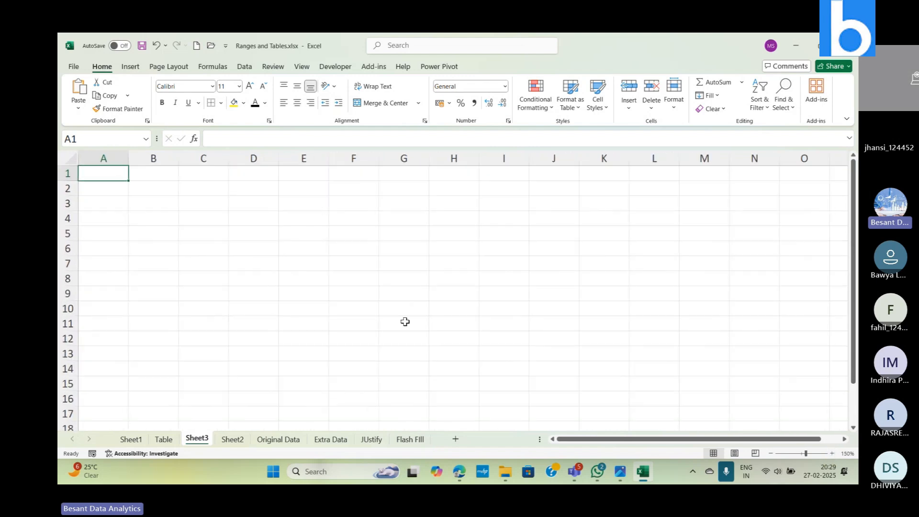
# Enter the formula =TODAY() in cell D4 of Sheet3.
pyautogui.click(248, 221)
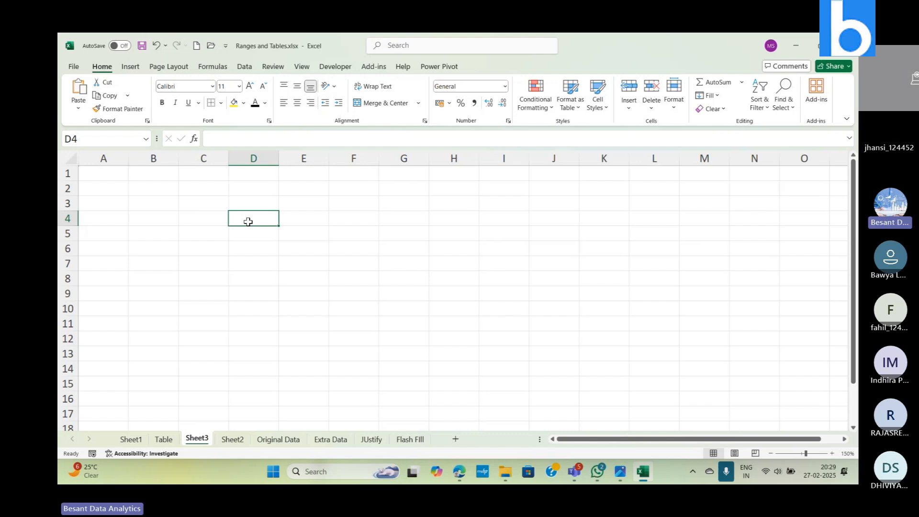
pyautogui.write('=toda')
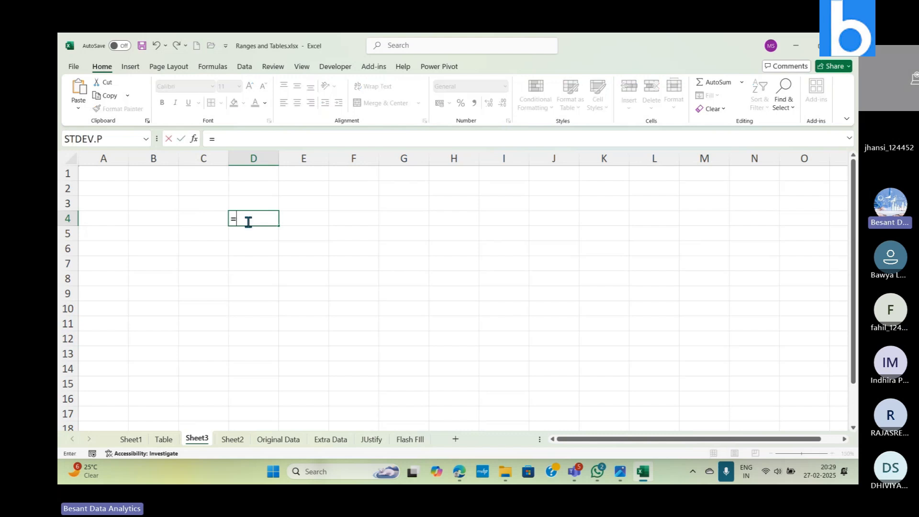
pyautogui.press('BackSpace')
pyautogui.press('BackSpace')
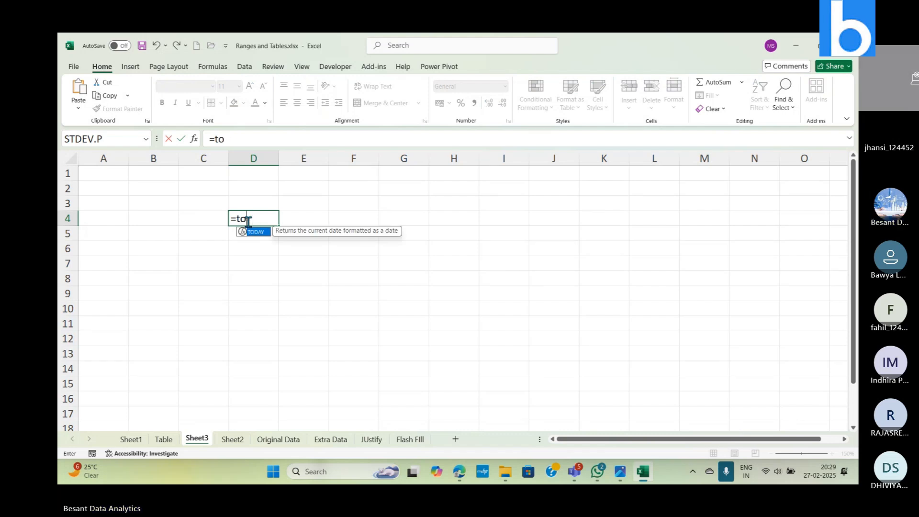
pyautogui.write('day')
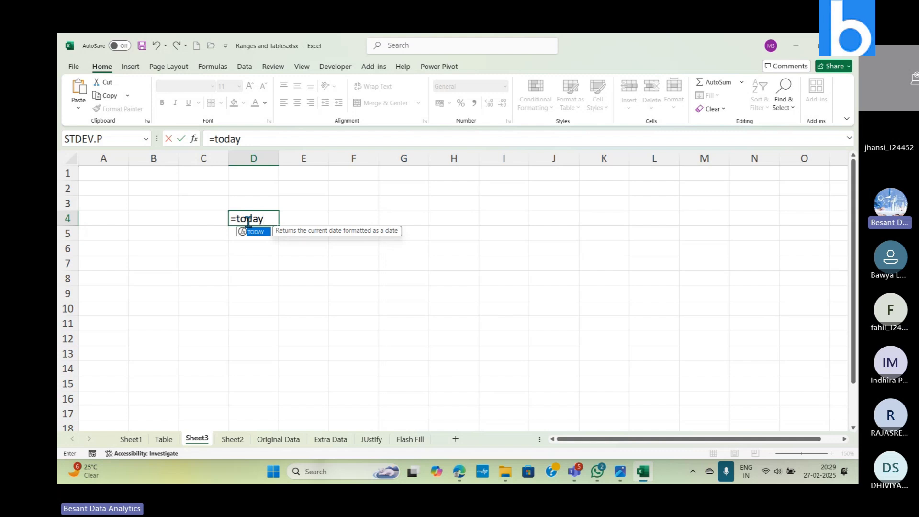
pyautogui.write('()')
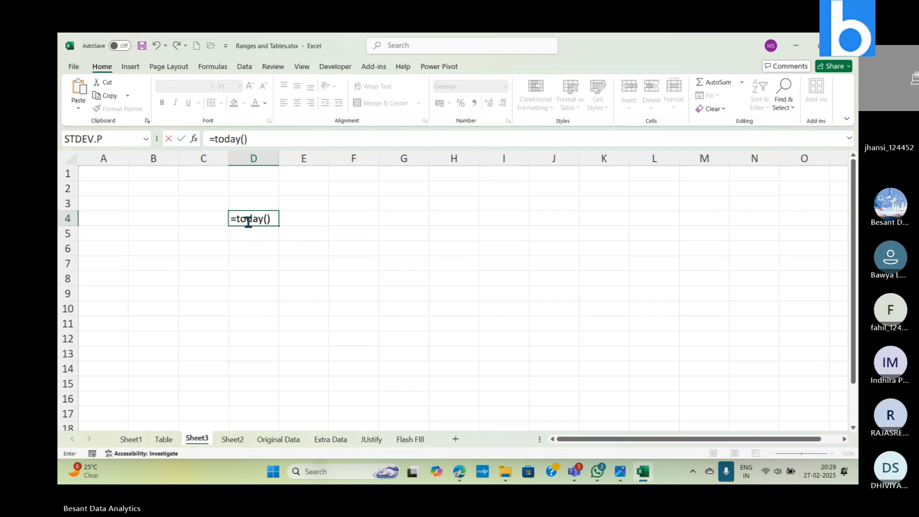
pyautogui.press('Return')
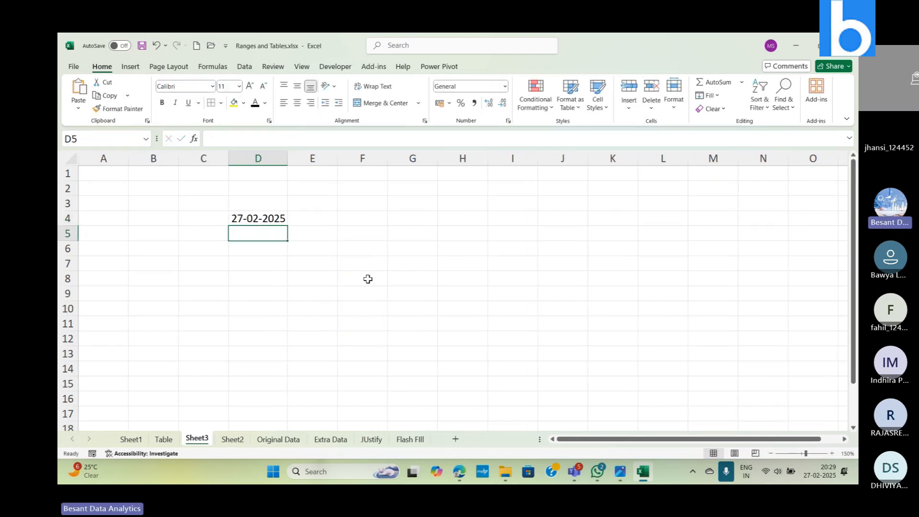
# Apply the Number format to the date in D4 and reduce it to zero decimal places.
pyautogui.click(272, 218)
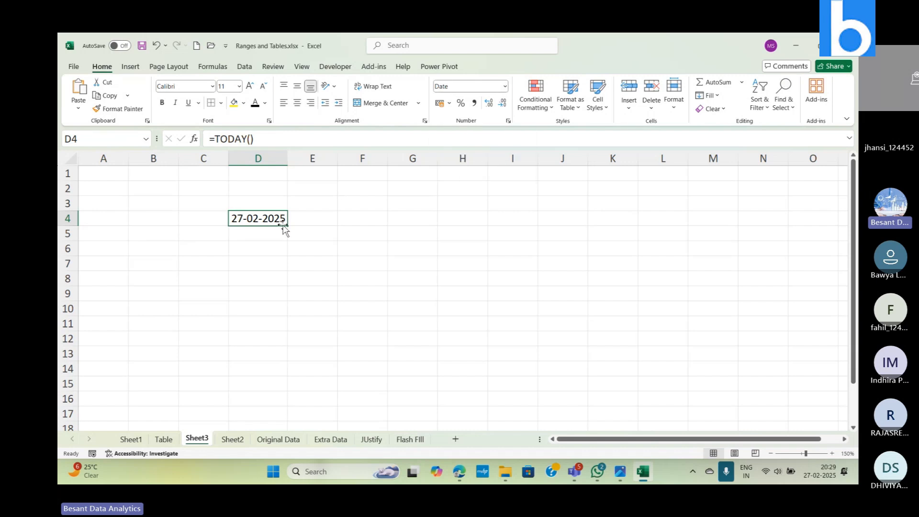
pyautogui.click(505, 87)
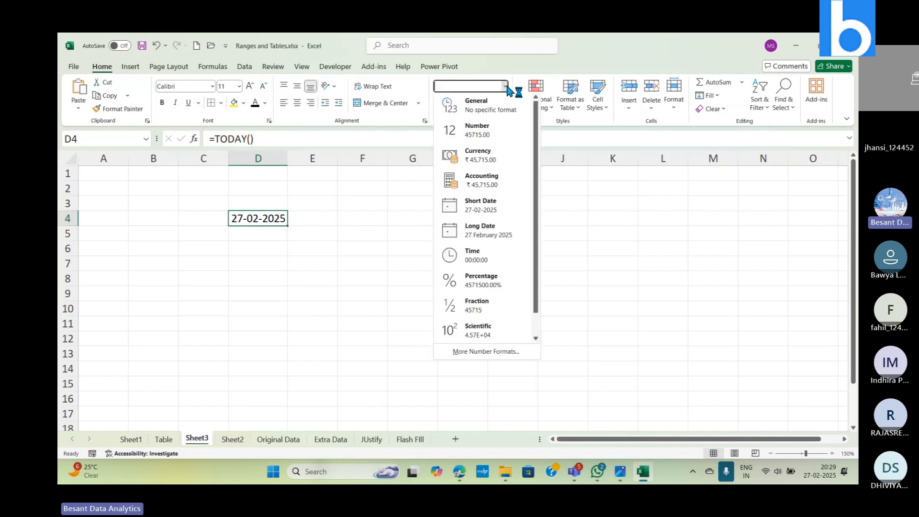
pyautogui.click(478, 141)
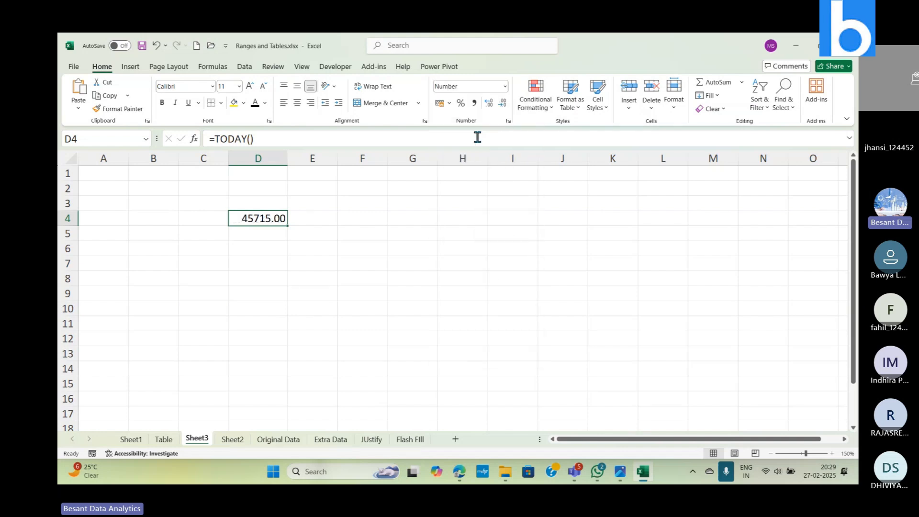
pyautogui.click(502, 105)
pyautogui.click(502, 105)
pyautogui.click(505, 104)
# Enter the formula =DATE(2025,2,26) in cell D6.
pyautogui.click(268, 252)
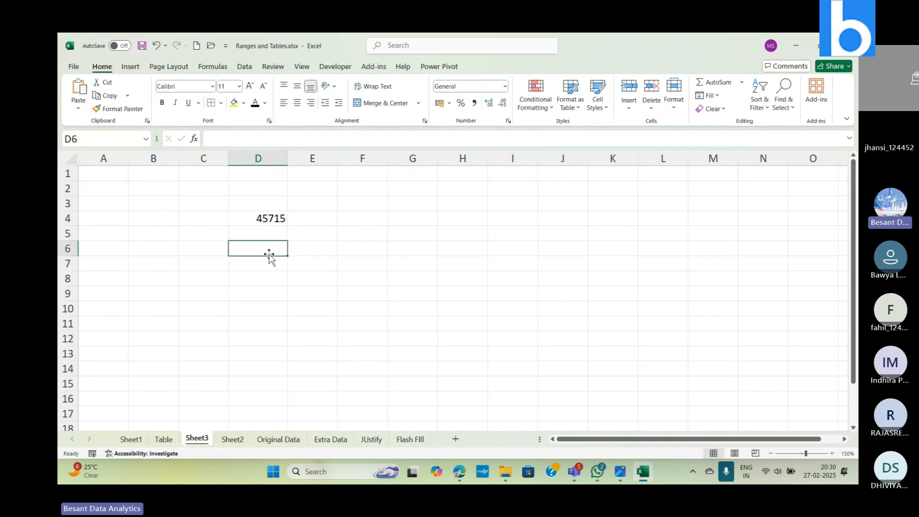
pyautogui.write('=date')
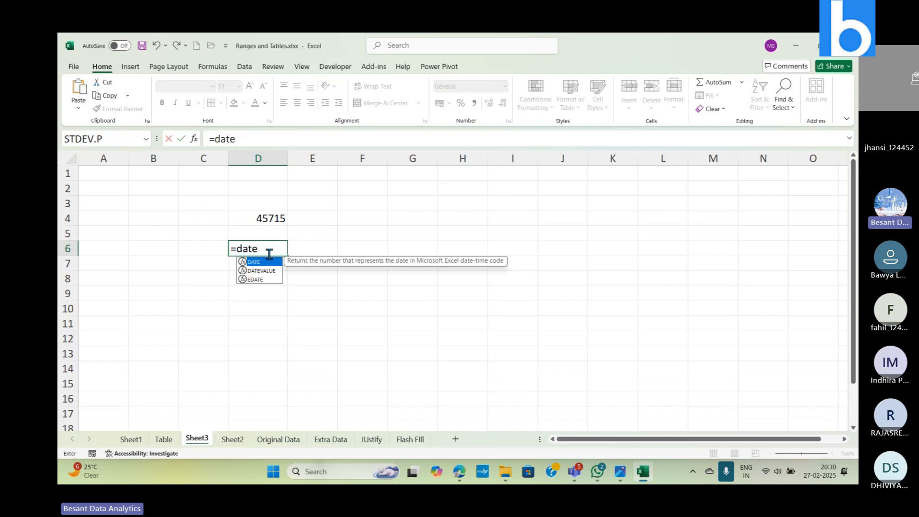
pyautogui.press('Tab')
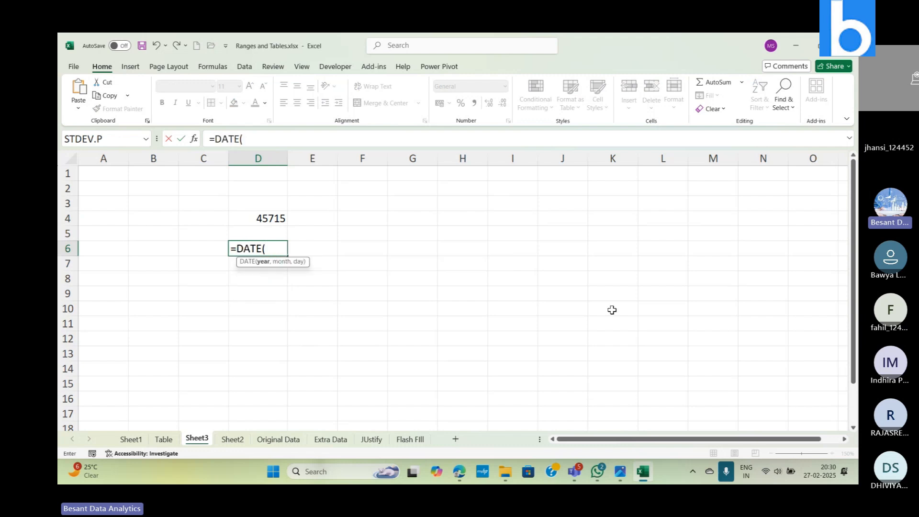
pyautogui.write('202')
pyautogui.write('5,')
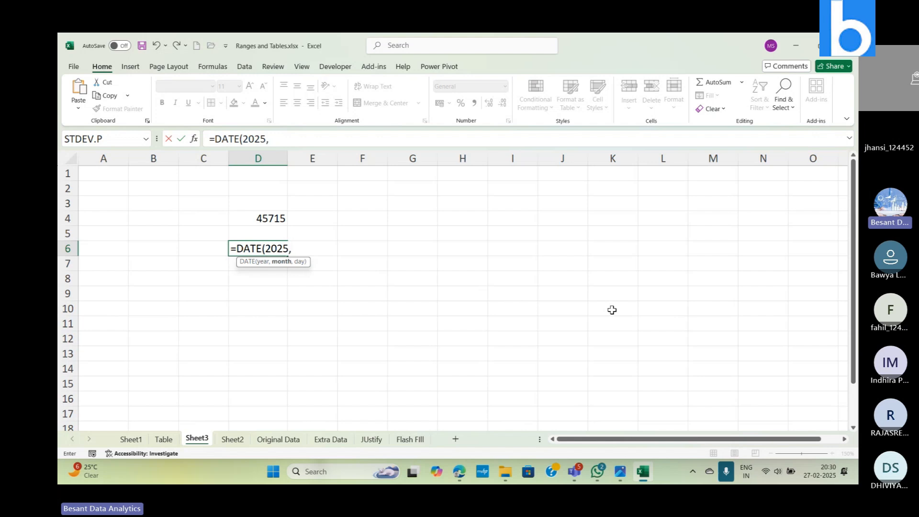
pyautogui.write('03')
pyautogui.press('BackSpace')
pyautogui.press('BackSpace')
pyautogui.write('2')
pyautogui.write(',2')
pyautogui.write('6')
pyautogui.write(')')
pyautogui.press('Return')
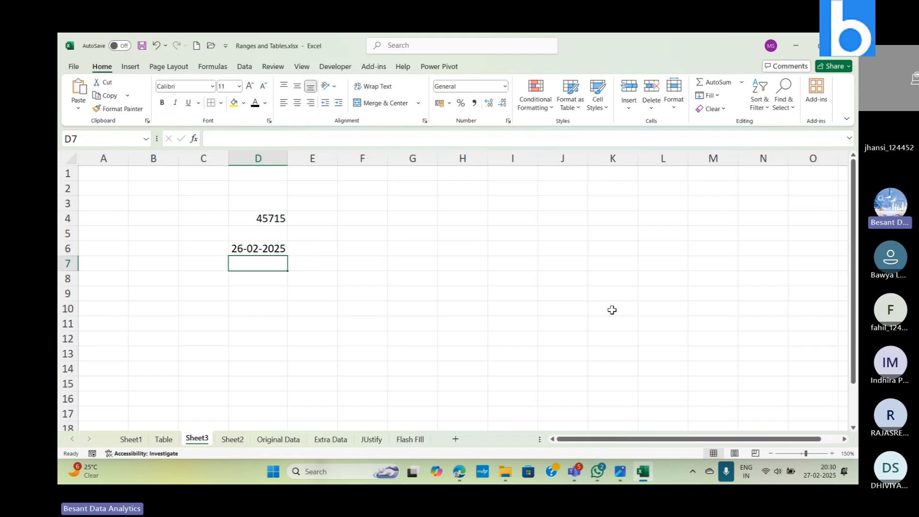
# Apply the Number format to the date in D6 and reduce it to zero decimal places.
pyautogui.press('Up')
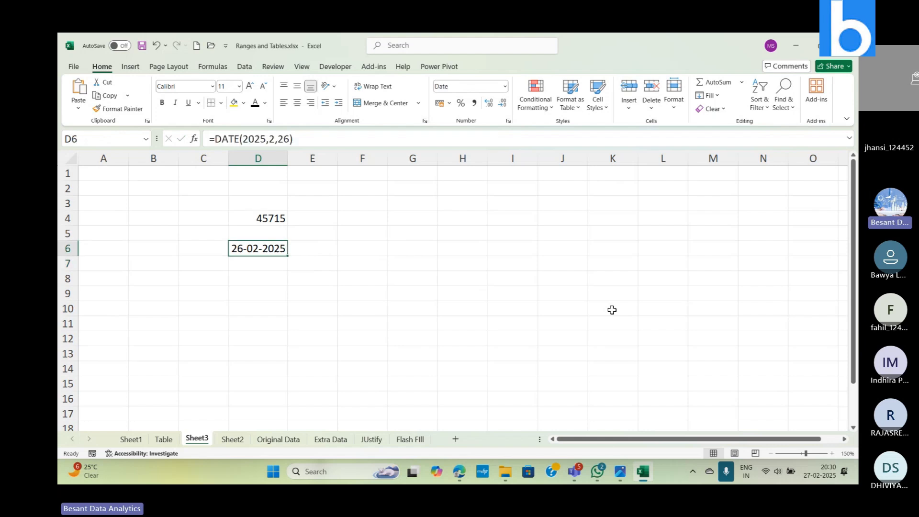
pyautogui.click(506, 87)
pyautogui.click(477, 128)
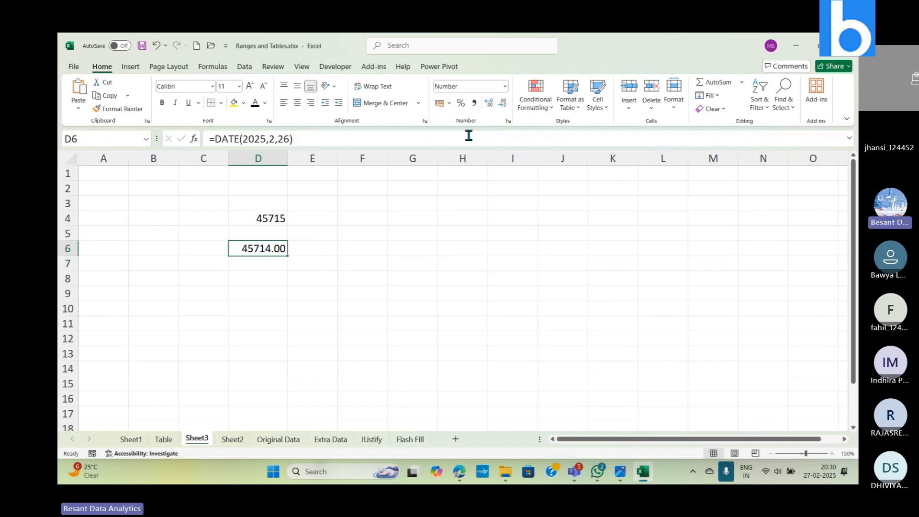
pyautogui.click(503, 103)
pyautogui.click(506, 104)
# Format D6 as Short Date, switch it to Long Date, and review the number format list without choosing another.
pyautogui.click(505, 87)
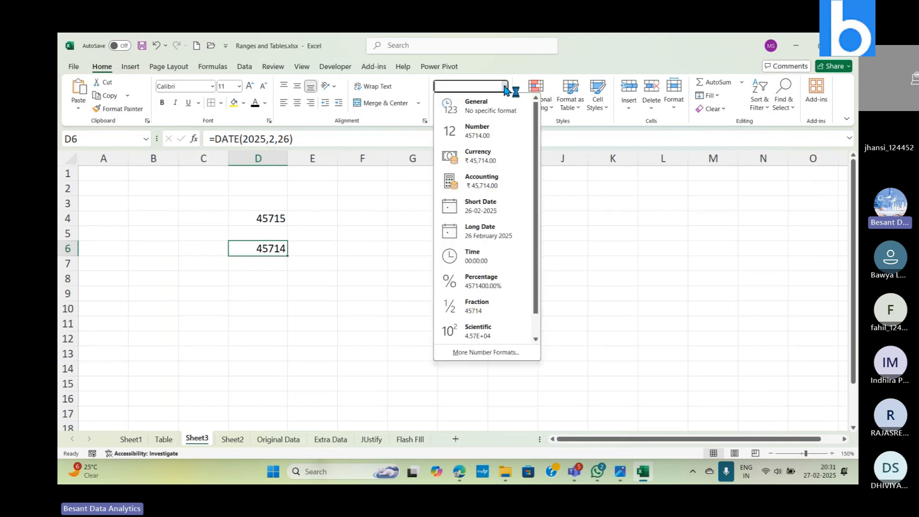
pyautogui.click(483, 211)
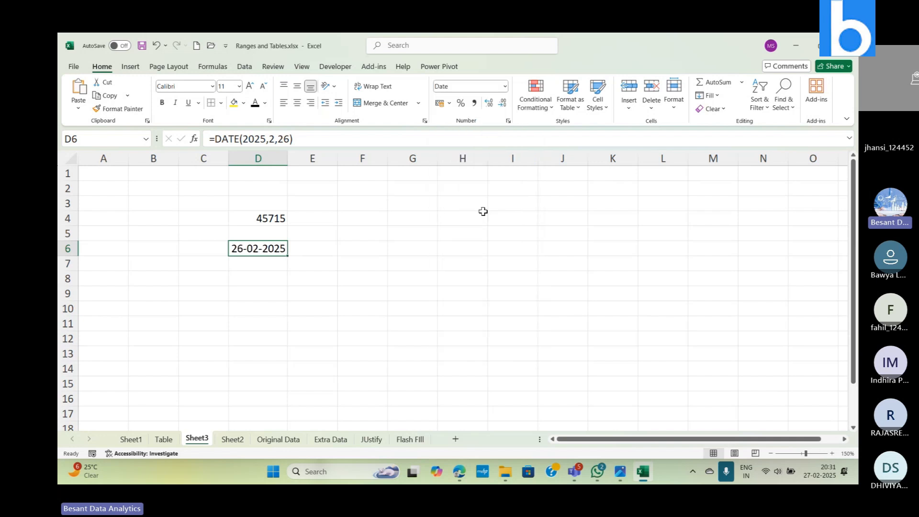
pyautogui.click(506, 86)
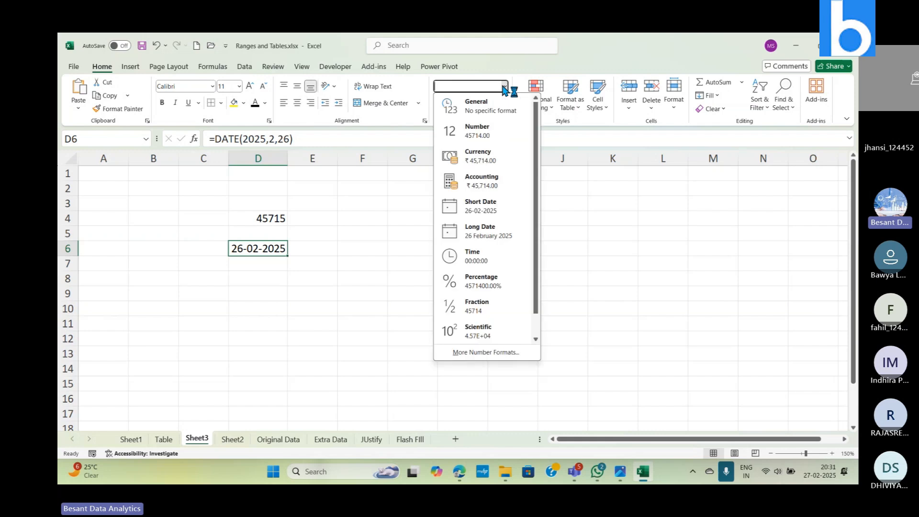
pyautogui.click(486, 232)
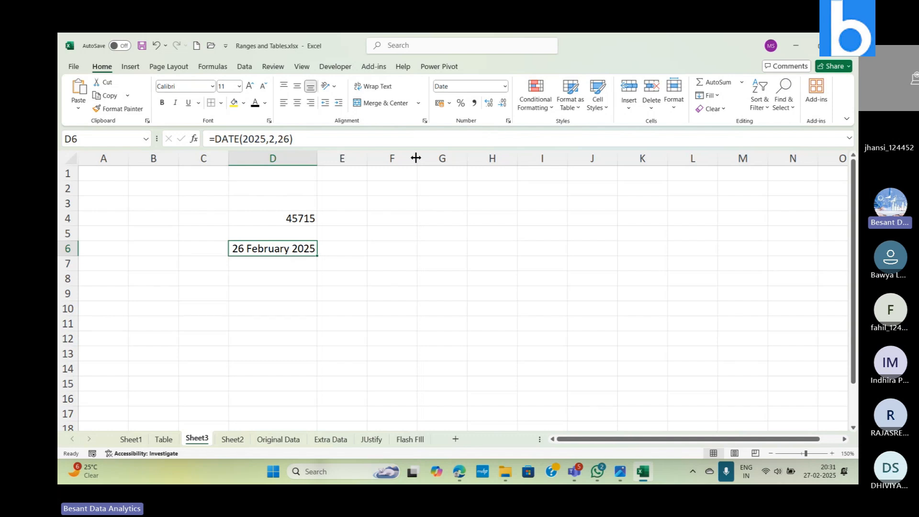
pyautogui.click(505, 87)
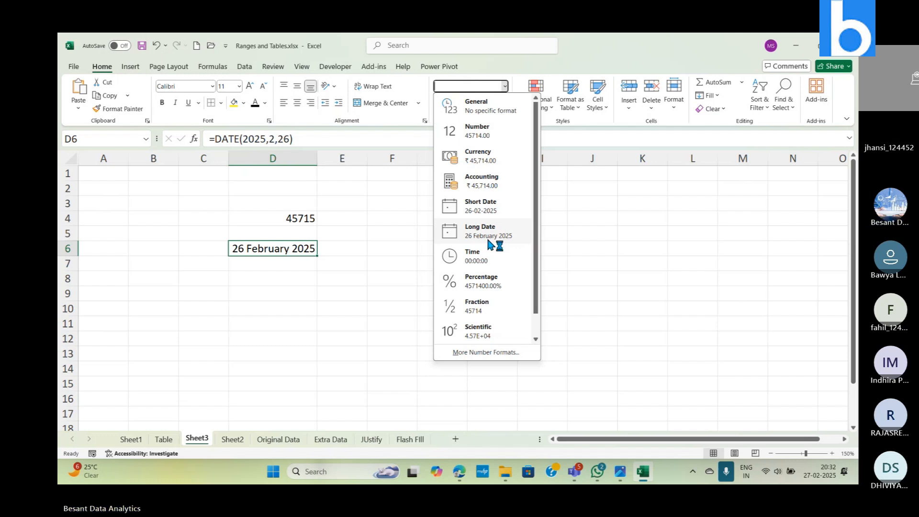
pyautogui.click(351, 302)
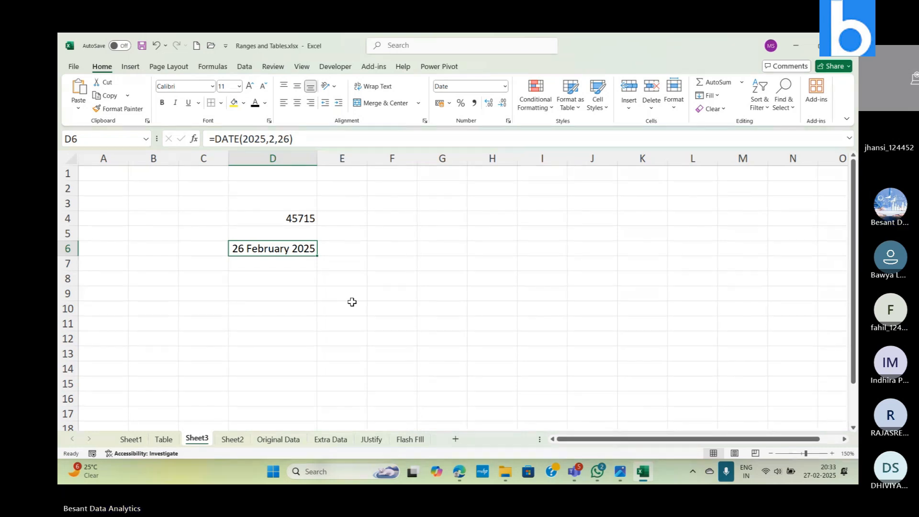
pyautogui.hotkey('alt', 'Tab')
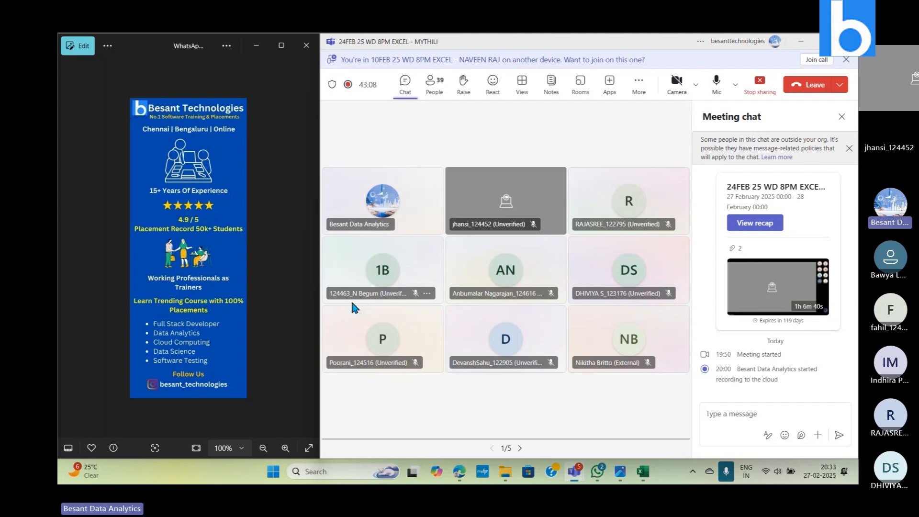
pyautogui.hotkey('alt', 'Tab')
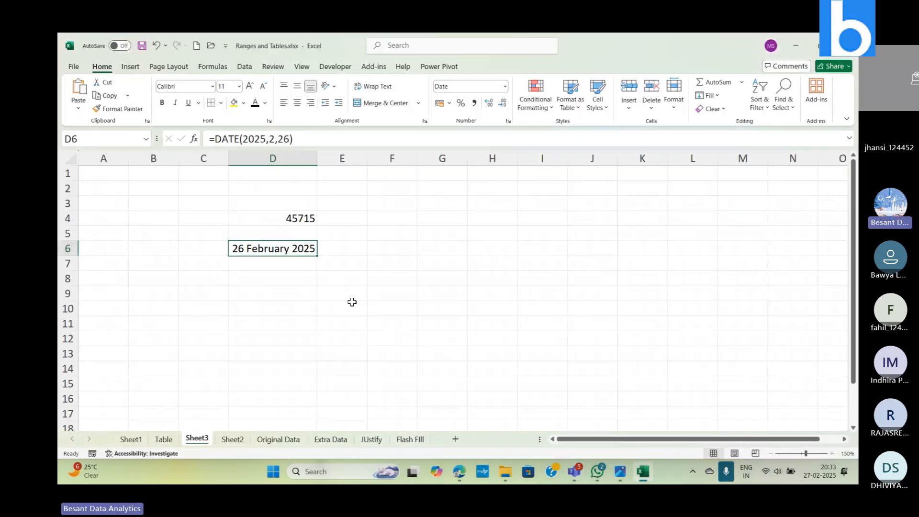
# On the Table sheet, format the dates in C2:C16 as Short Date, followed by Long Date.
pyautogui.click(163, 439)
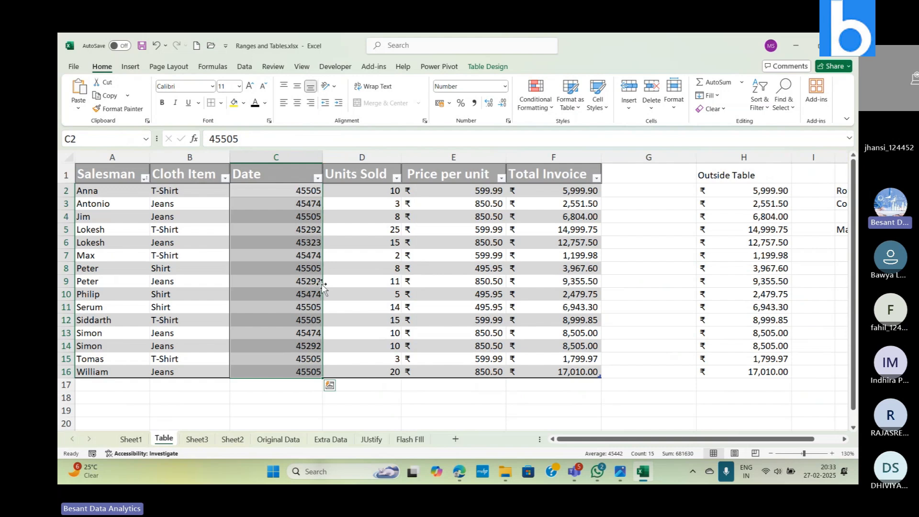
pyautogui.click(504, 86)
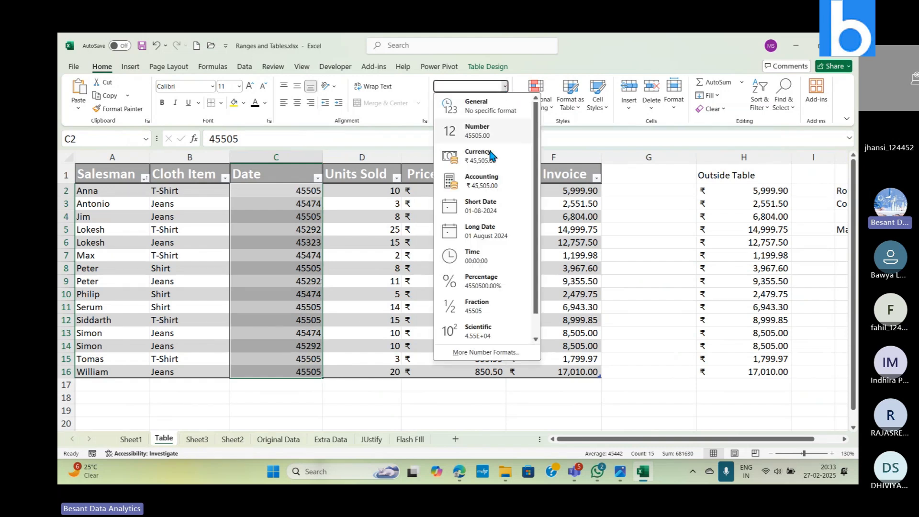
pyautogui.click(486, 205)
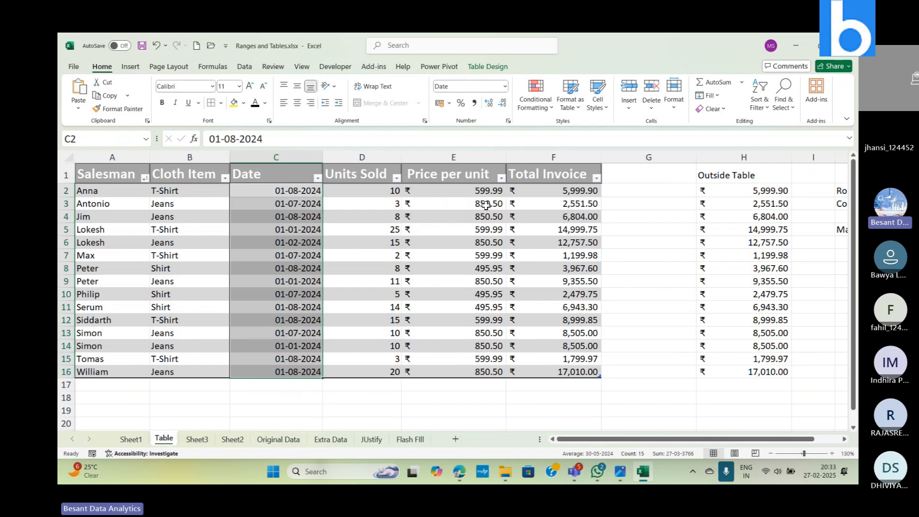
pyautogui.click(505, 86)
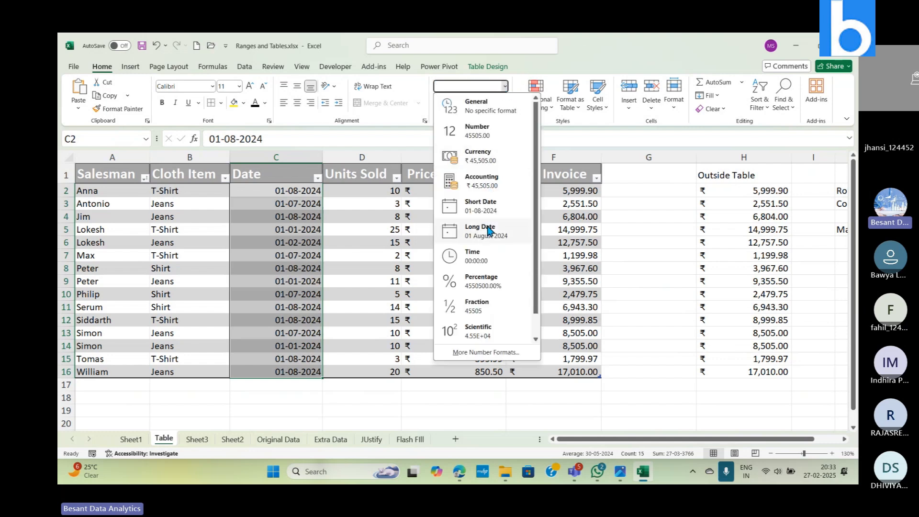
pyautogui.click(488, 231)
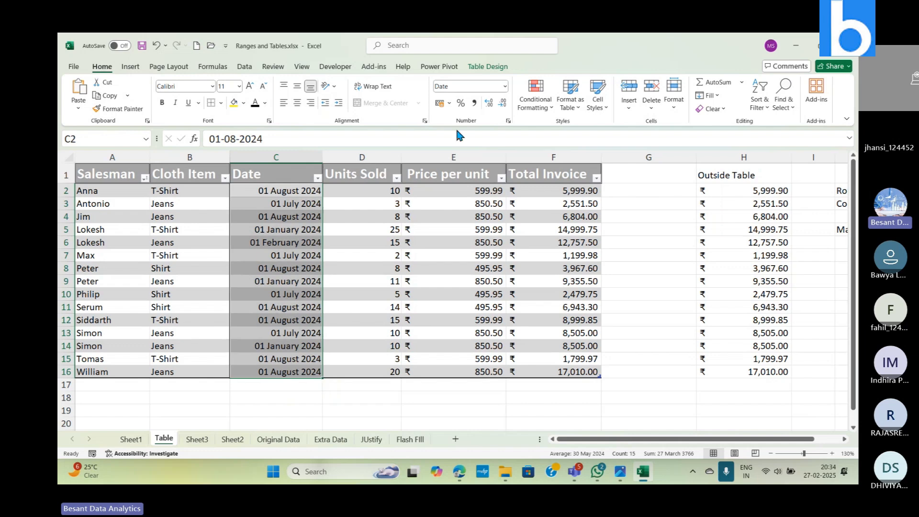
pyautogui.click(504, 87)
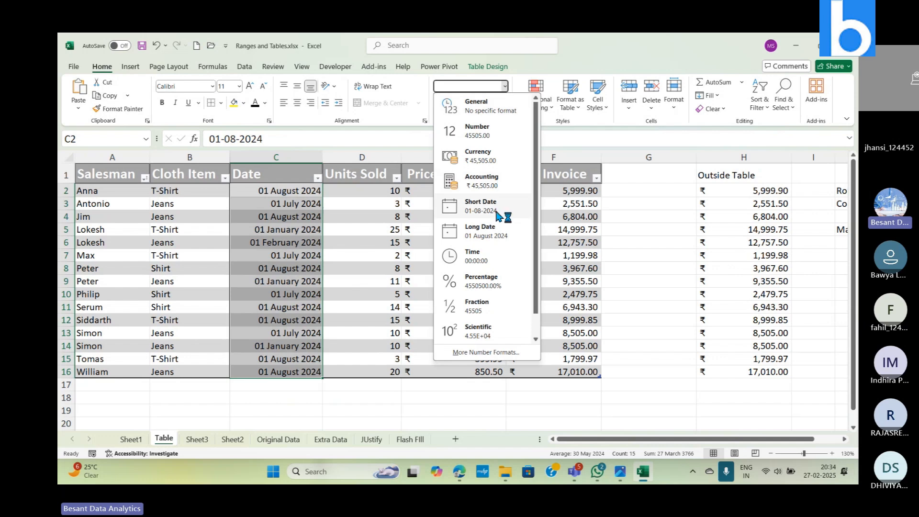
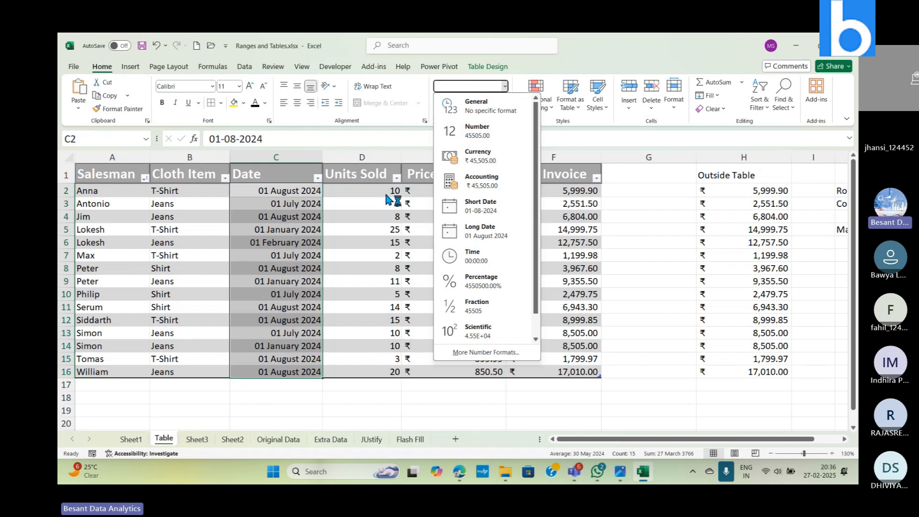
# Apply the Number format to the Units Sold values in D2:D16 and reduce them to zero decimal places.
pyautogui.click(368, 191)
pyautogui.click(369, 191)
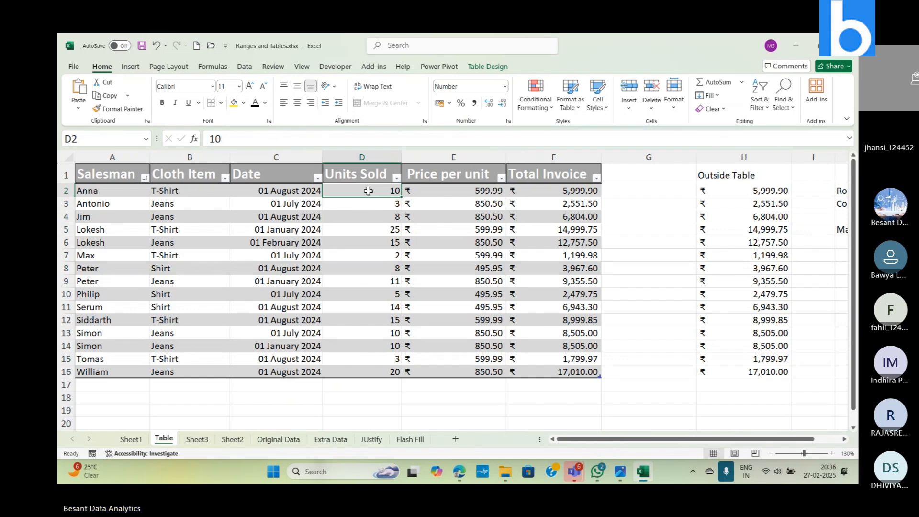
pyautogui.hotkey('ctrl', 'shift', 'Down')
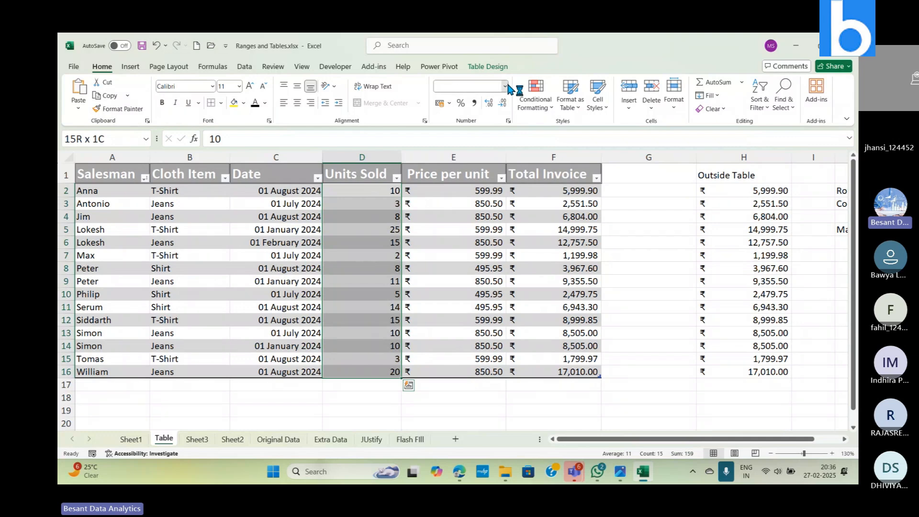
pyautogui.click(505, 86)
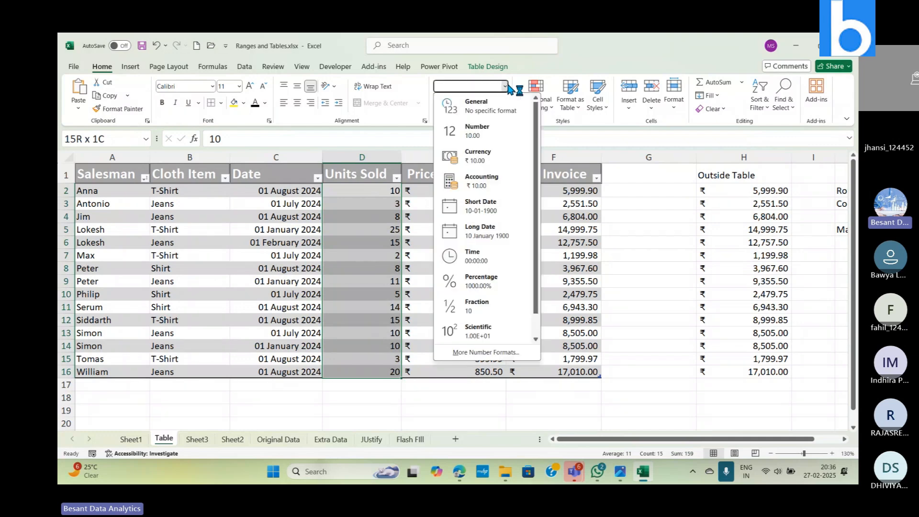
pyautogui.click(476, 136)
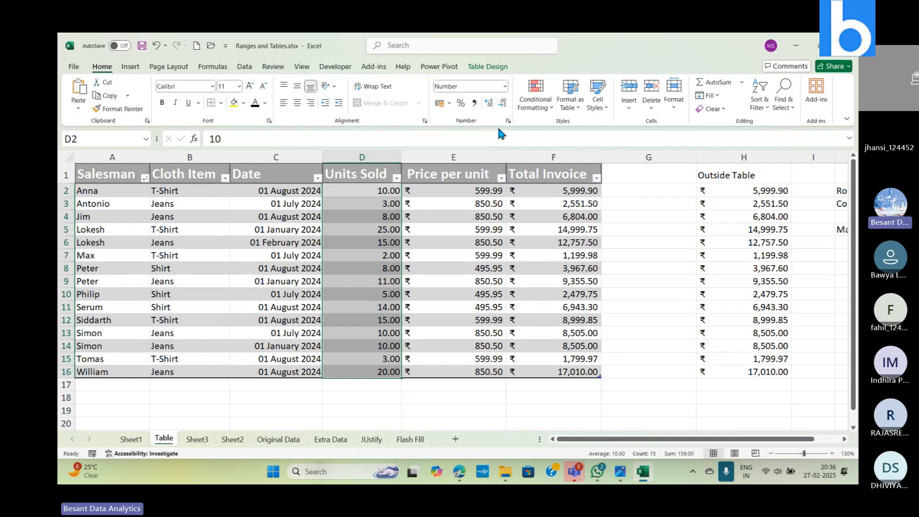
pyautogui.click(502, 103)
pyautogui.click(502, 104)
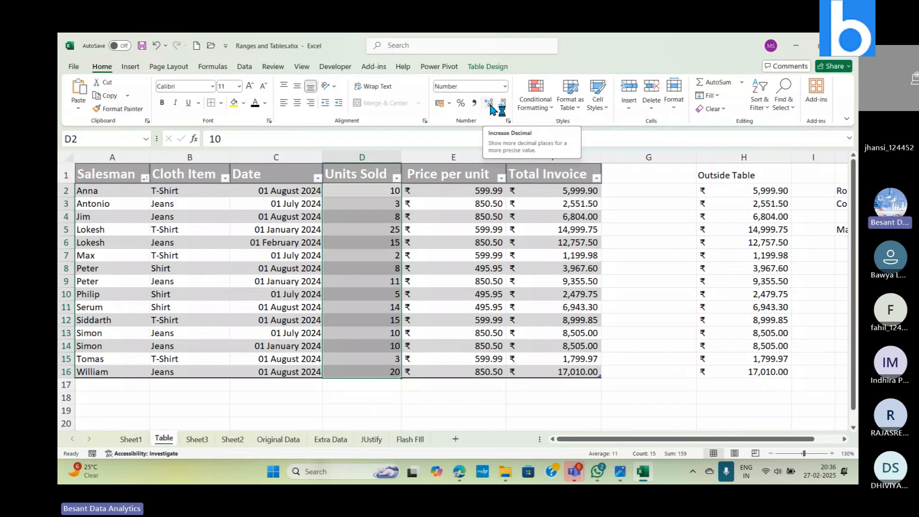
# Increase the Units Sold values to three decimal places, and reduce them back to zero.
pyautogui.click(489, 104)
pyautogui.click(489, 104)
pyautogui.click(489, 104)
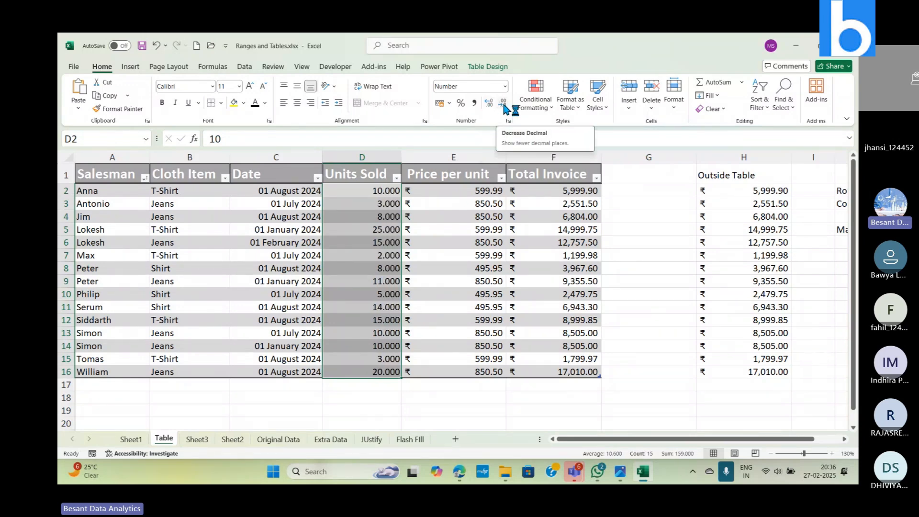
pyautogui.click(502, 104)
pyautogui.click(503, 103)
pyautogui.click(502, 104)
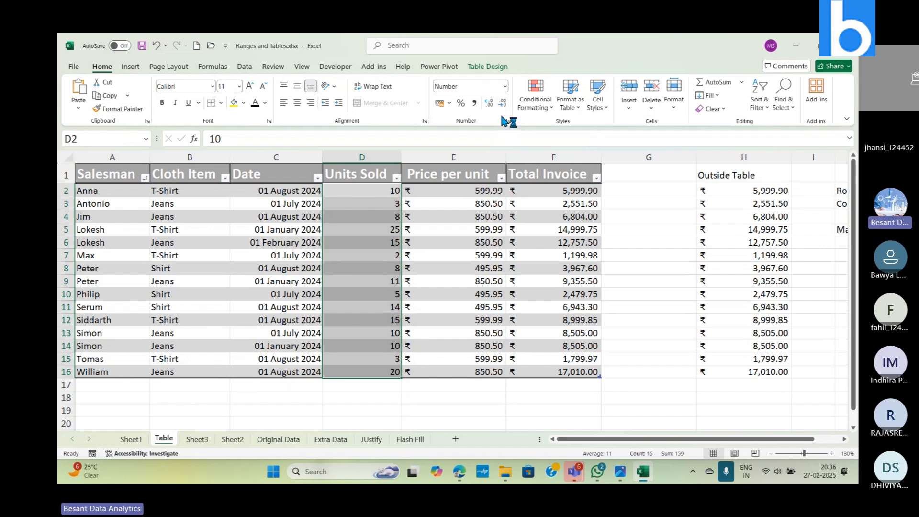
pyautogui.click(504, 86)
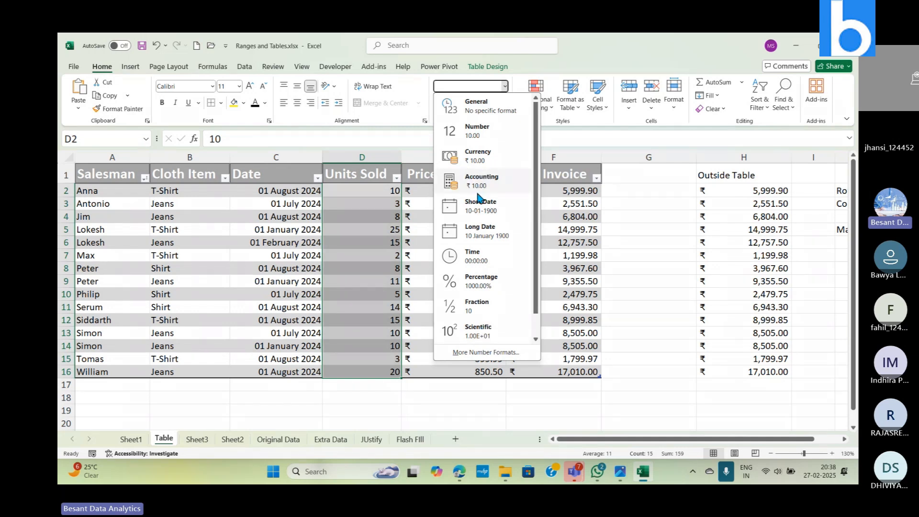
pyautogui.click(485, 404)
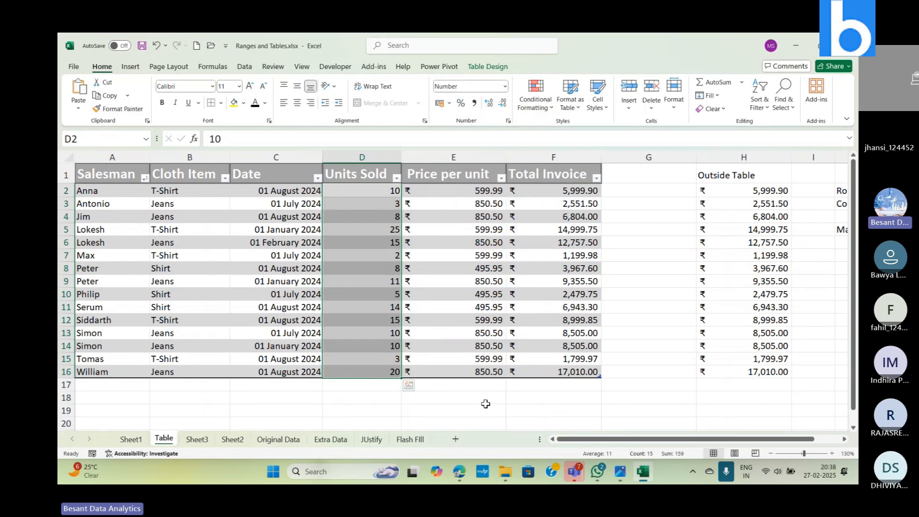
# Format the Price per unit and Total Invoice values in E2:F16 as Currency.
pyautogui.click(461, 192)
pyautogui.hotkey('ctrl', 'shift', 'Down')
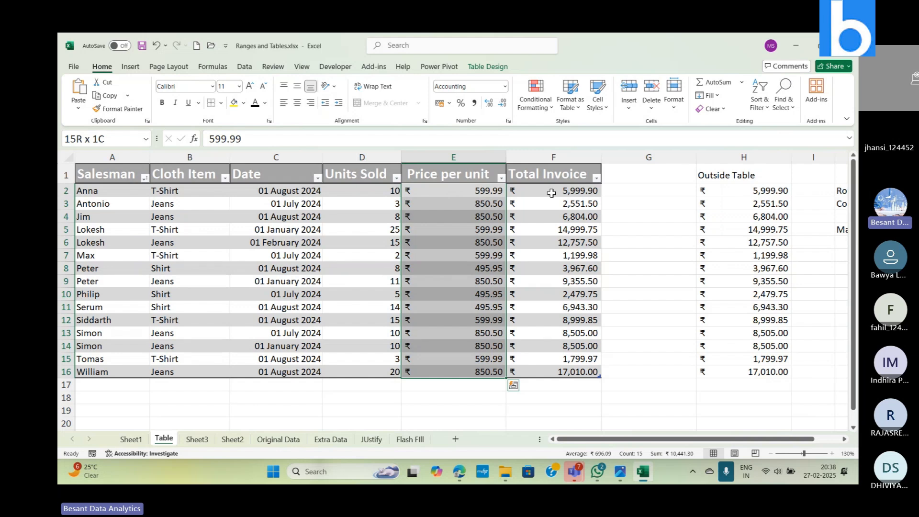
pyautogui.hotkey('ctrl', 'q')
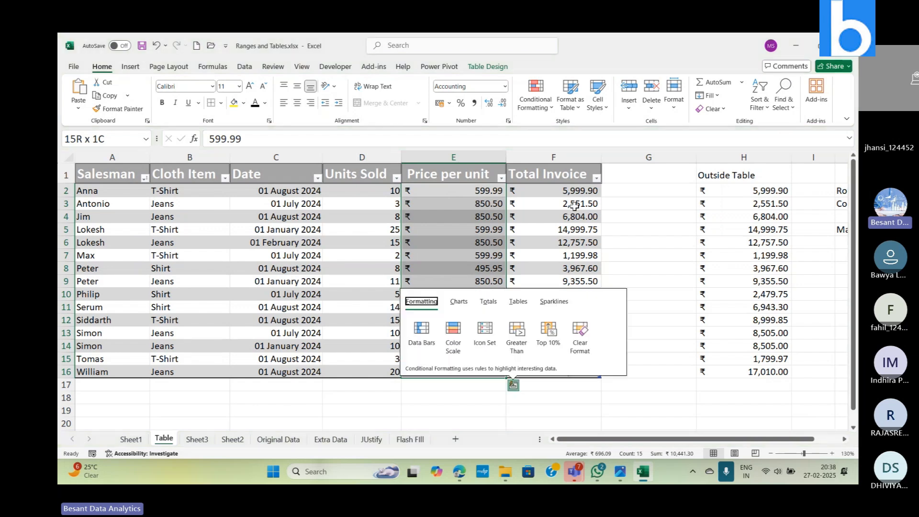
pyautogui.press('Escape')
pyautogui.hotkey('shift', 'Right')
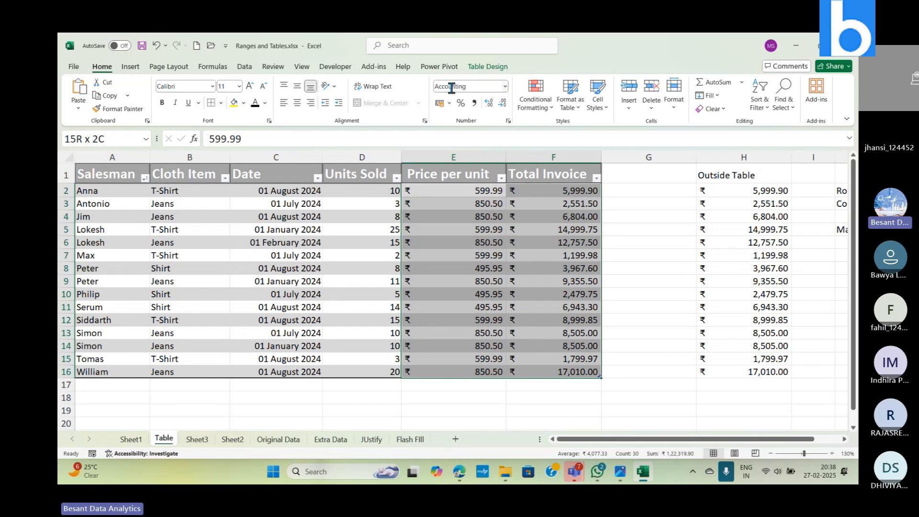
pyautogui.click(505, 87)
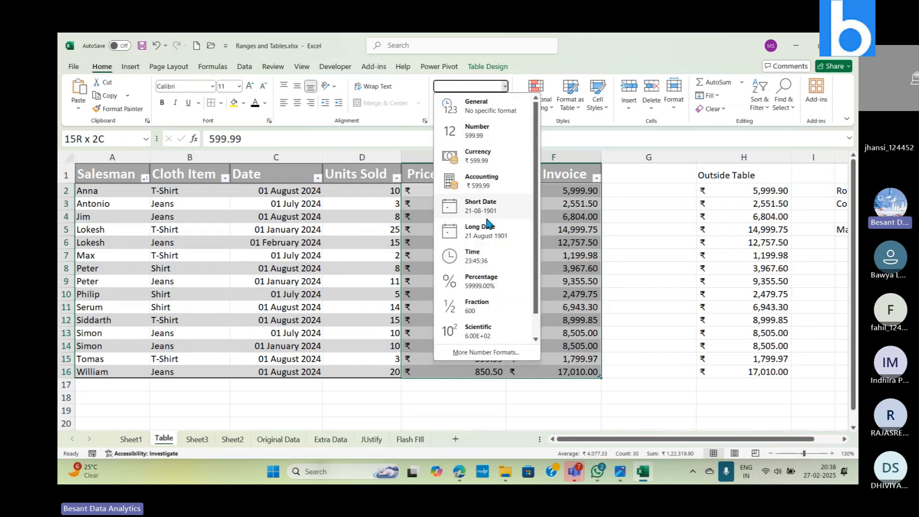
pyautogui.click(484, 153)
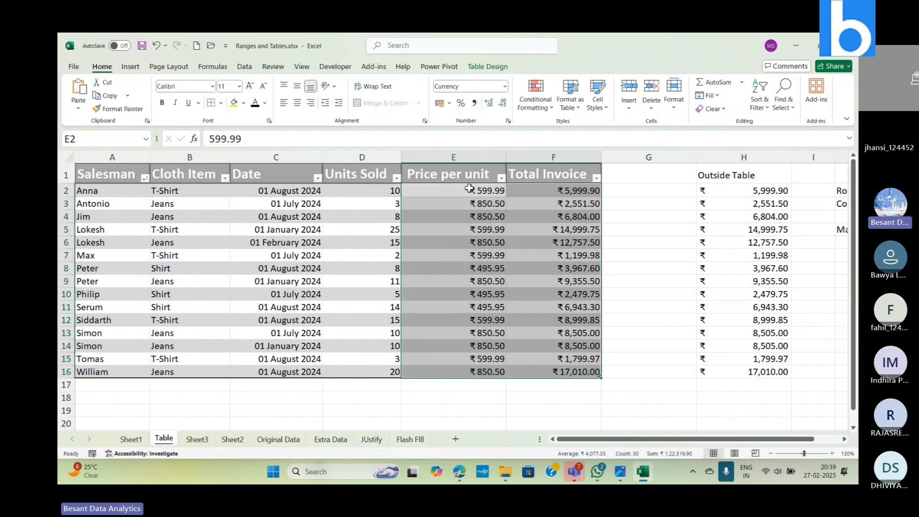
# Apply the Accounting format to E2:F16 and review the number format list without choosing another.
pyautogui.click(504, 86)
pyautogui.click(483, 182)
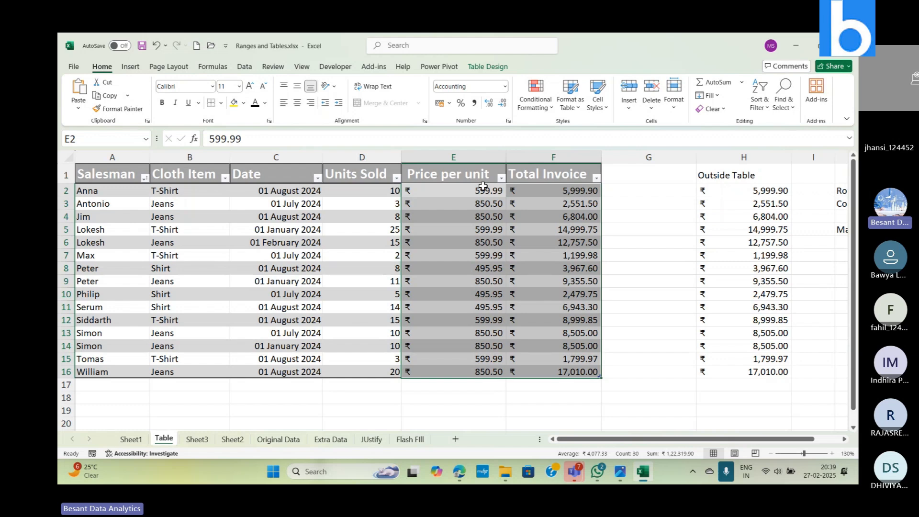
pyautogui.click(506, 87)
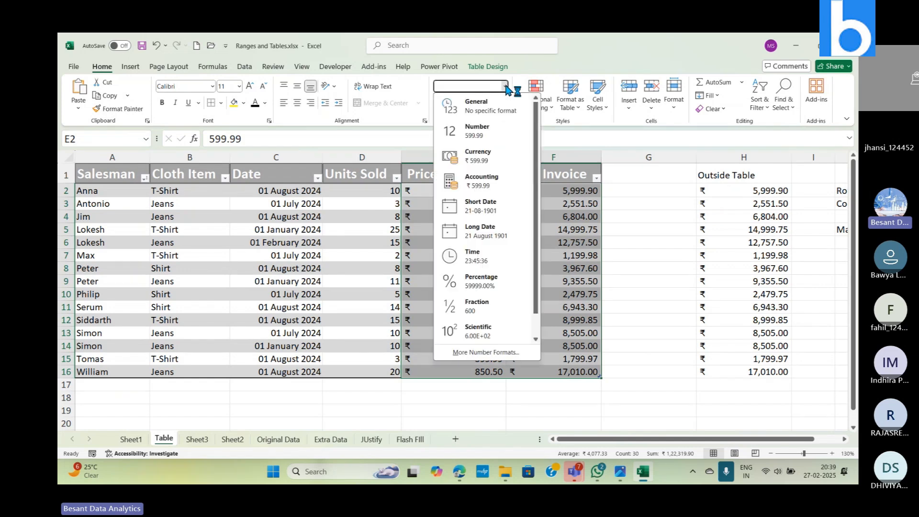
pyautogui.click(610, 76)
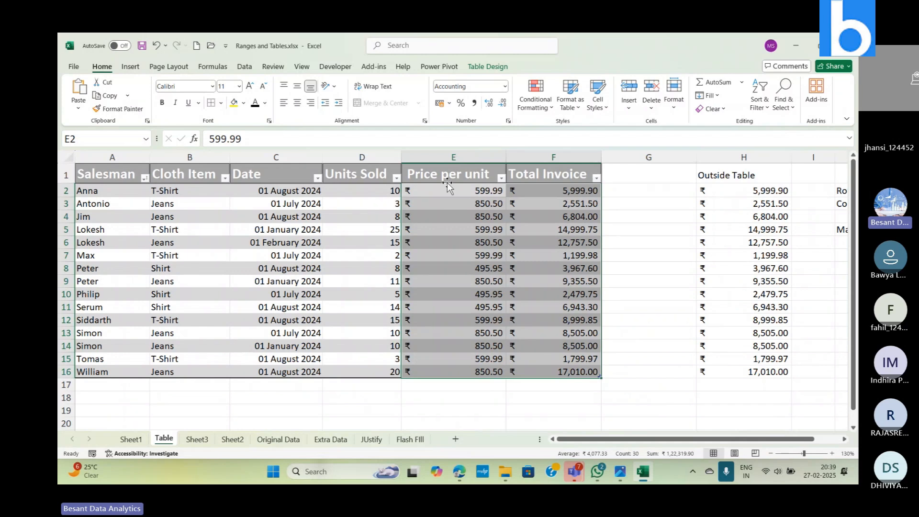
# Try the $ English (United States) accounting format on E2:F16, and undo it.
pyautogui.click(450, 103)
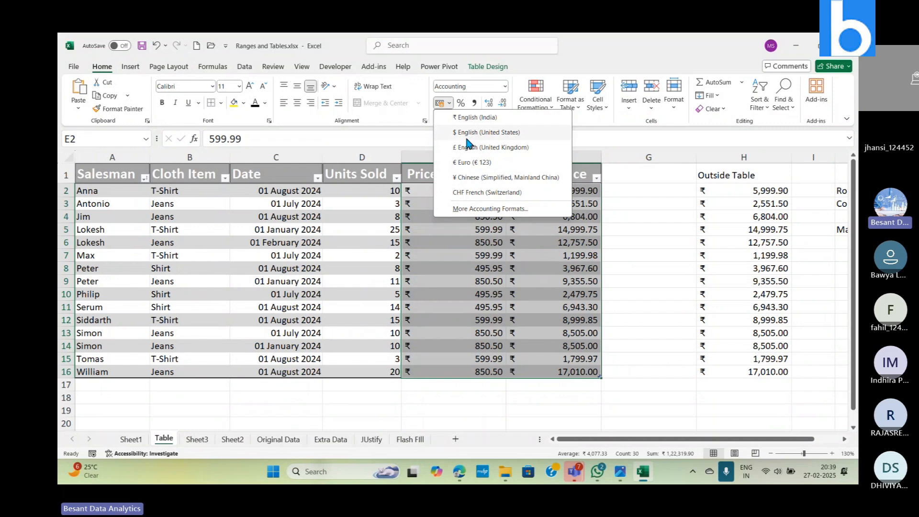
pyautogui.click(471, 163)
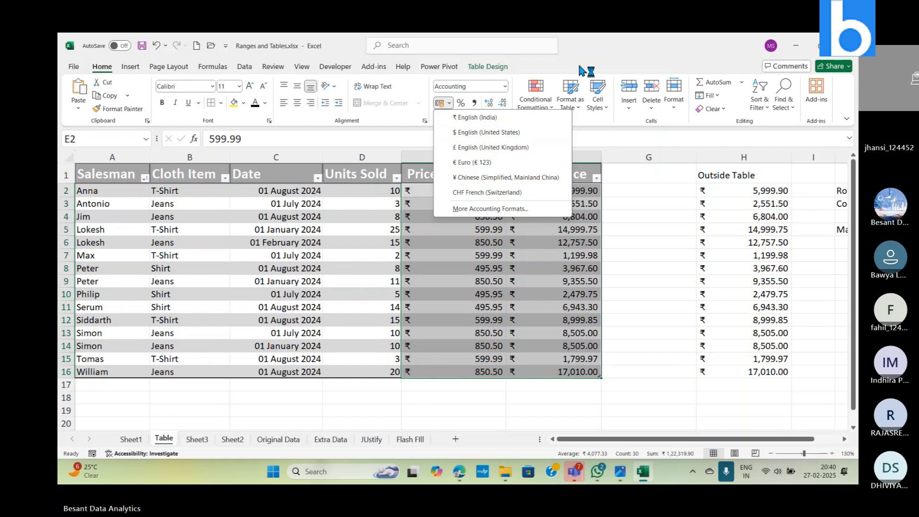
pyautogui.click(493, 133)
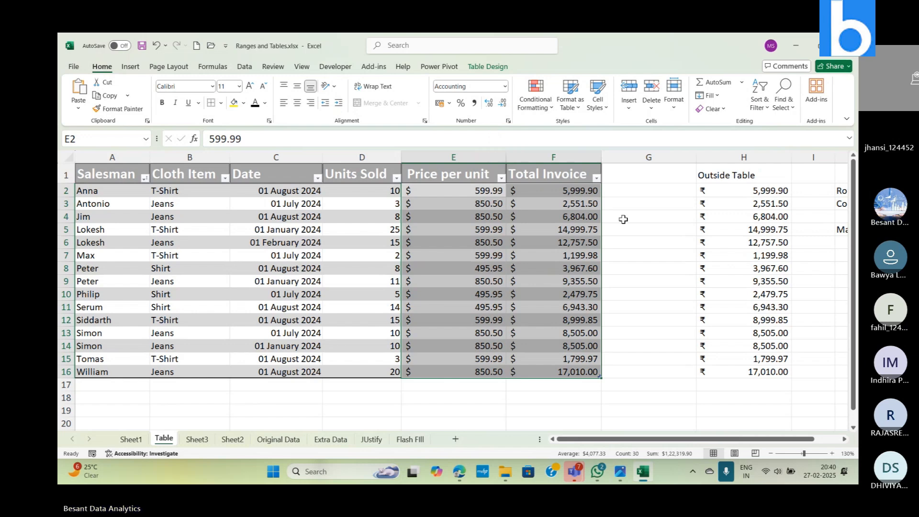
pyautogui.hotkey('ctrl', 'z')
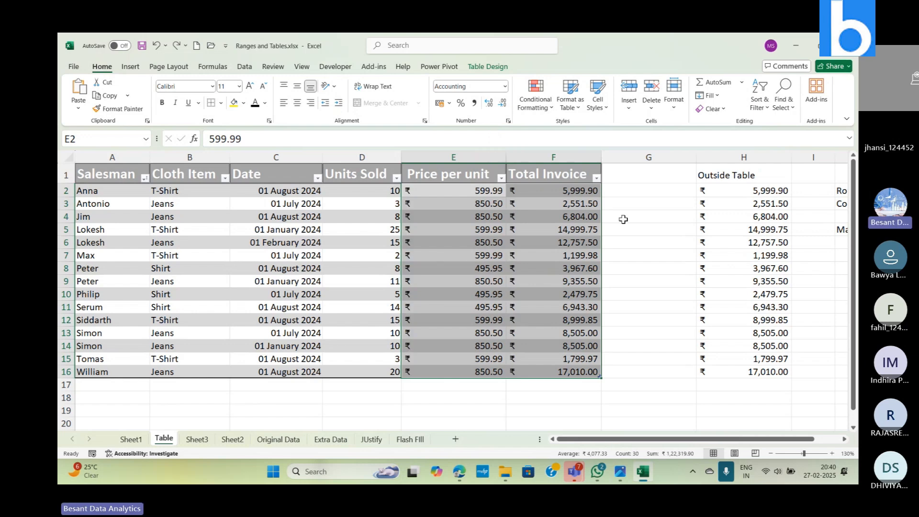
pyautogui.click(506, 86)
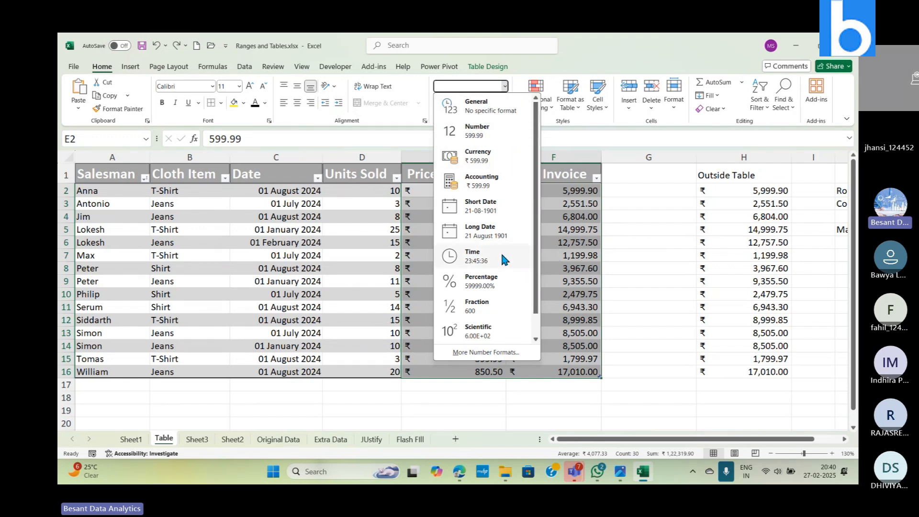
pyautogui.click(637, 283)
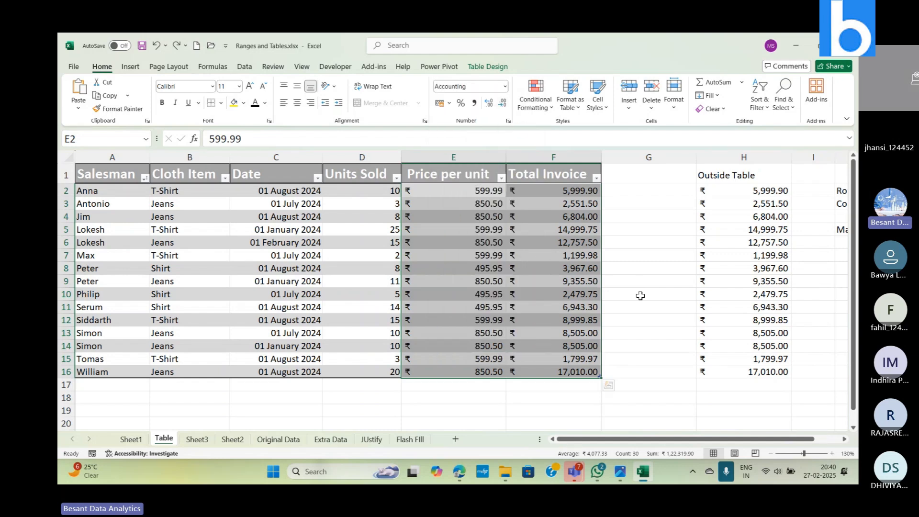
# Add a blank worksheet, delete it, and return to Sheet3.
pyautogui.click(641, 293)
pyautogui.click(455, 439)
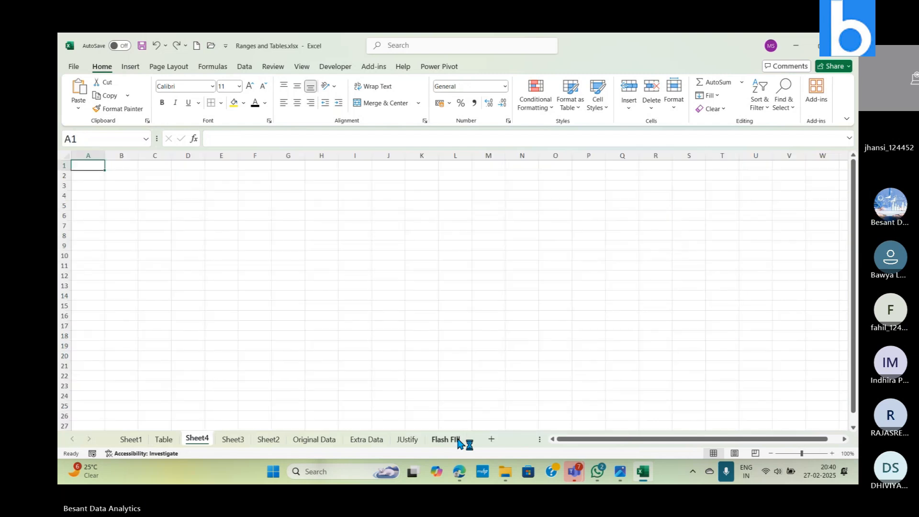
pyautogui.click(225, 439)
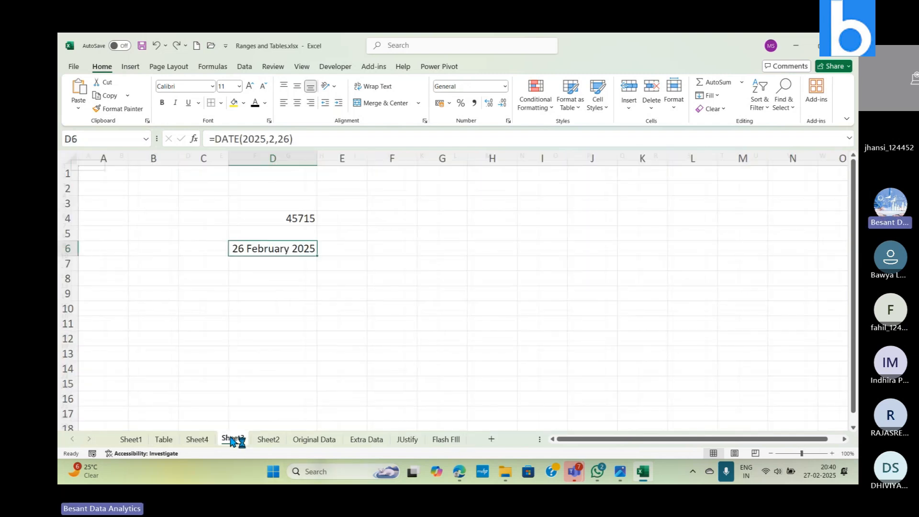
pyautogui.click(204, 439)
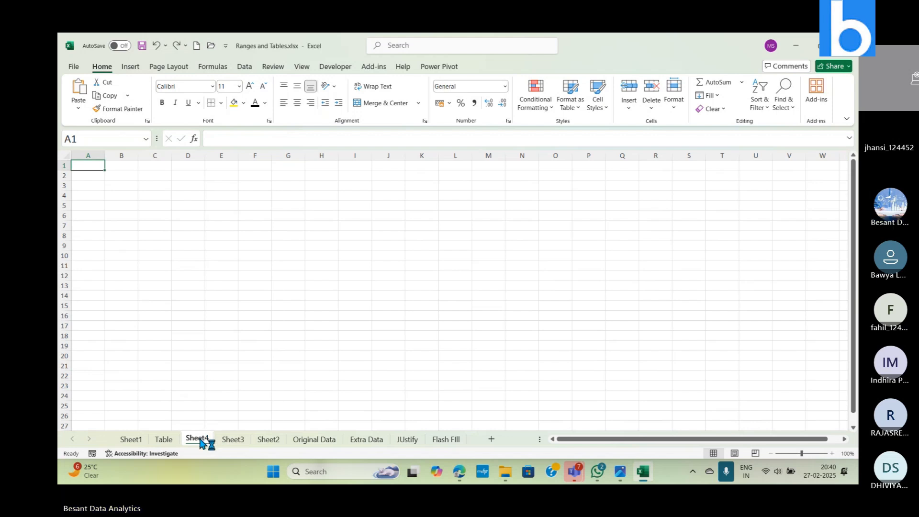
pyautogui.rightClick(204, 439)
pyautogui.click(226, 307)
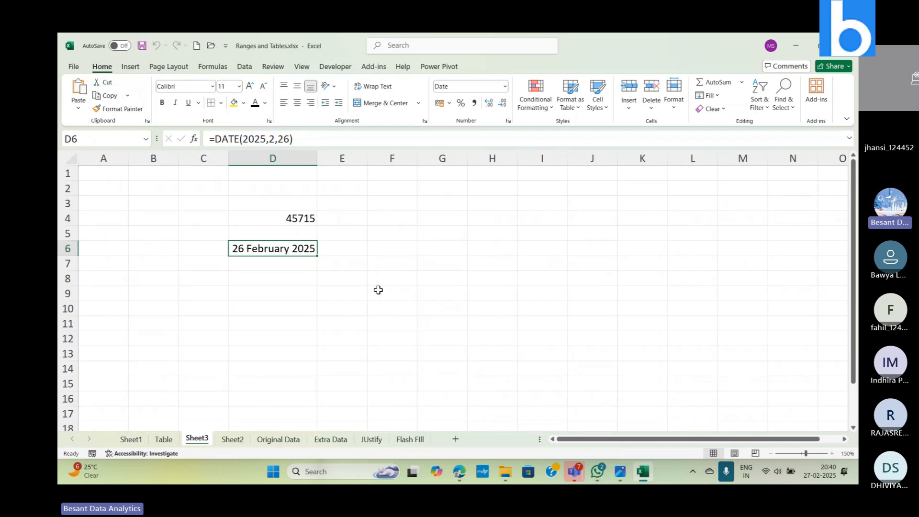
# On Sheet3, format the TODAY formula's result in D4 as Short Date.
pyautogui.click(304, 219)
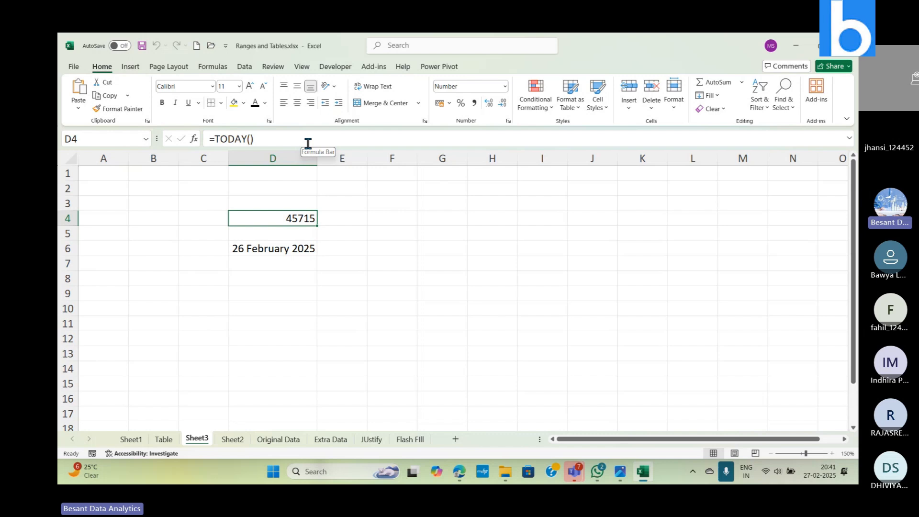
pyautogui.click(504, 86)
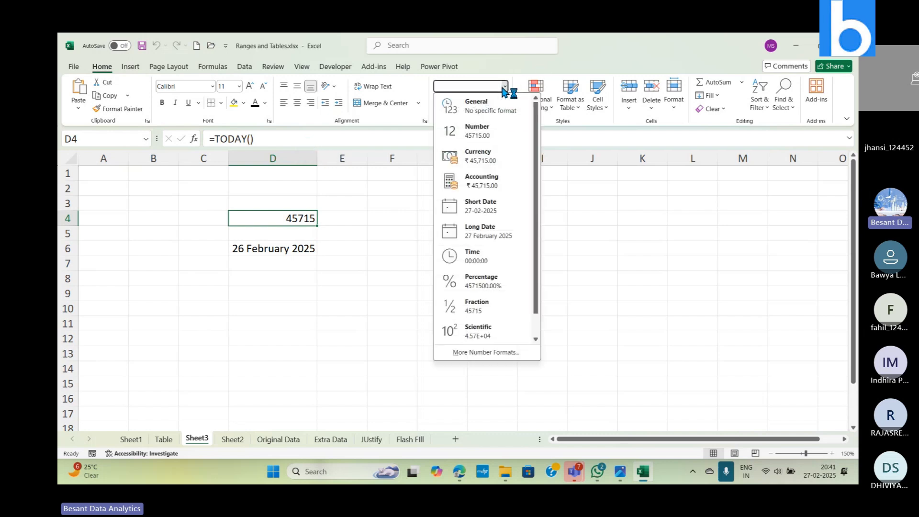
pyautogui.click(497, 209)
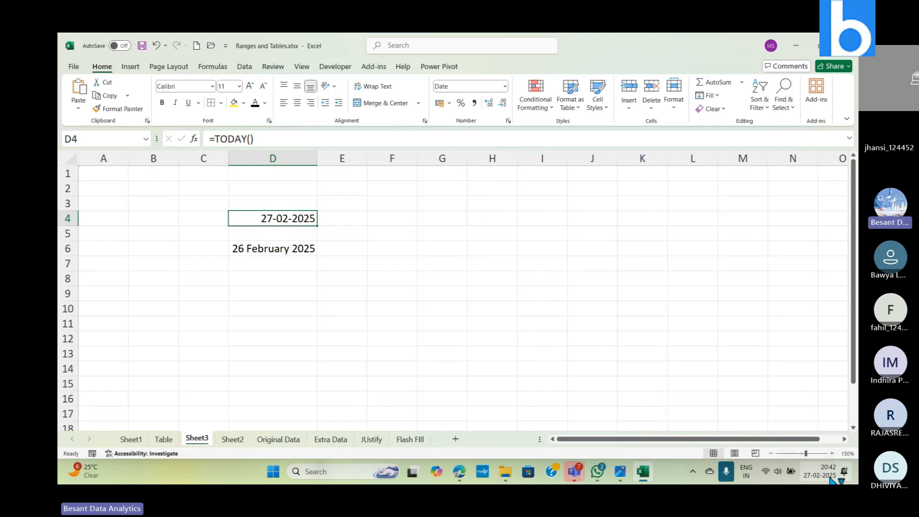
# Enter the formula =NOW() in cell F4.
pyautogui.click(394, 217)
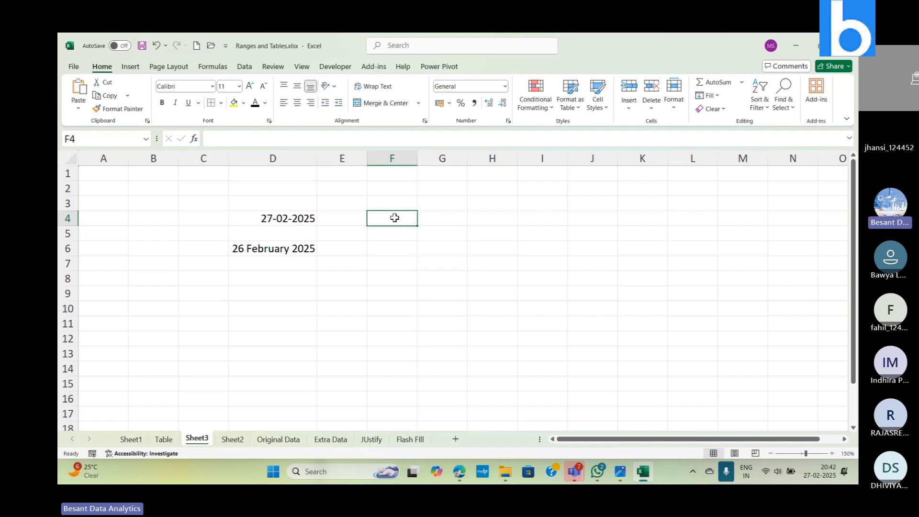
pyautogui.write('=now')
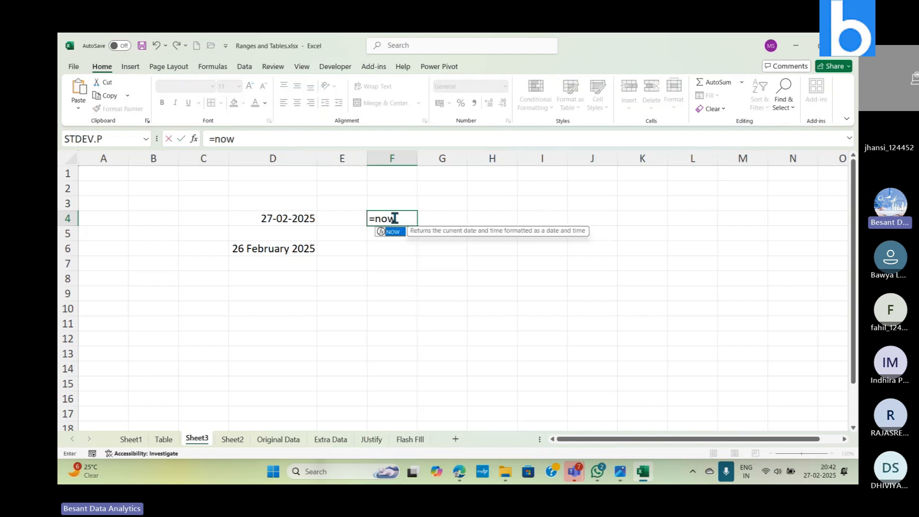
pyautogui.write('()')
pyautogui.press('BackSpace')
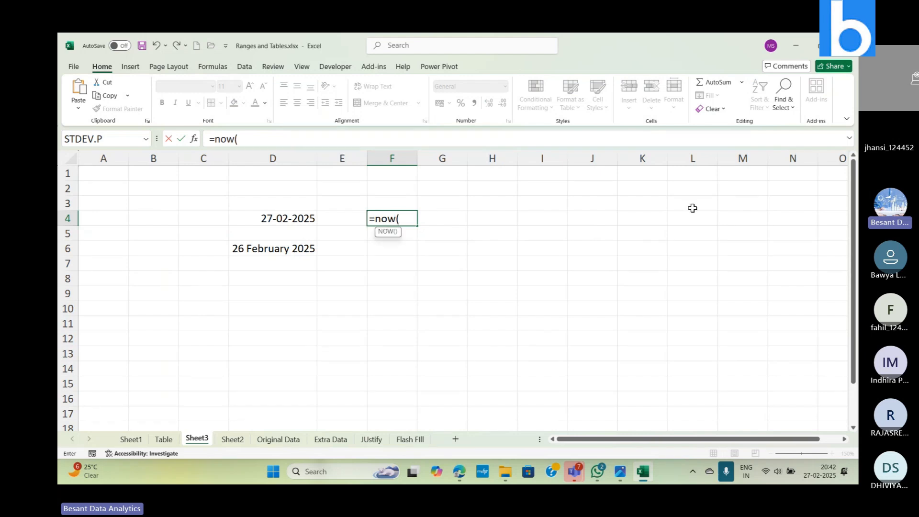
pyautogui.press('BackSpace')
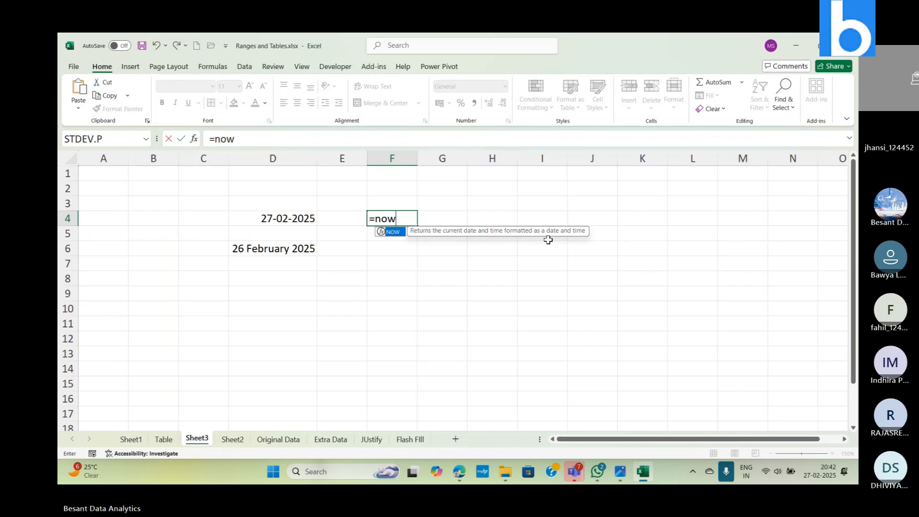
pyautogui.write('()')
pyautogui.press('Return')
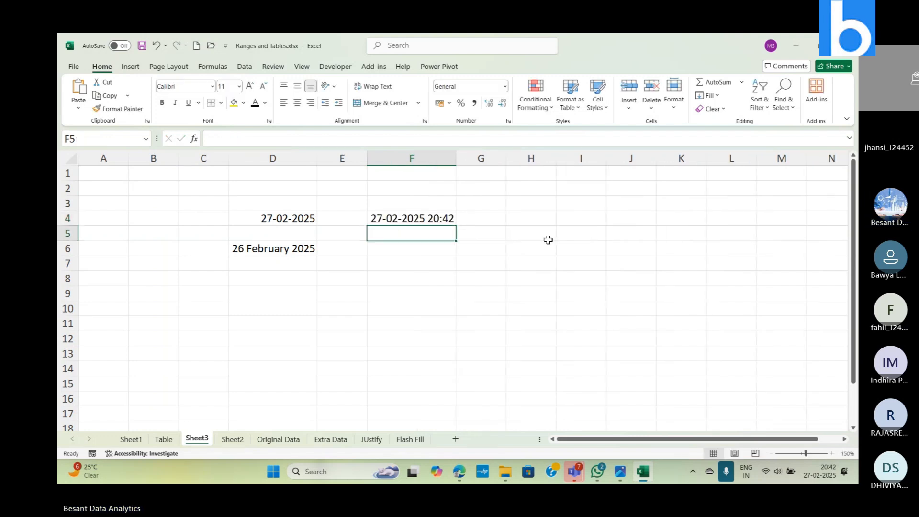
# Format the NOW formula's result in cell F4 with the Time number format.
pyautogui.press('Up')
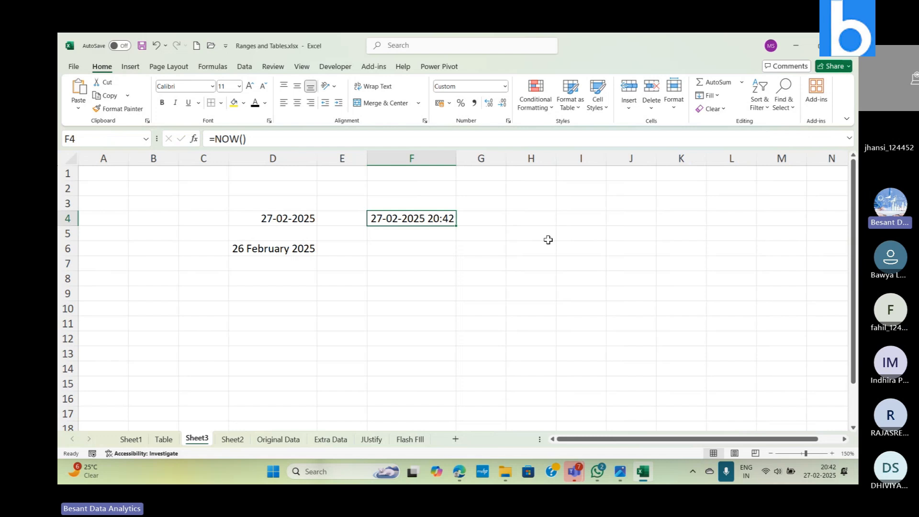
pyautogui.click(251, 214)
pyautogui.click(506, 87)
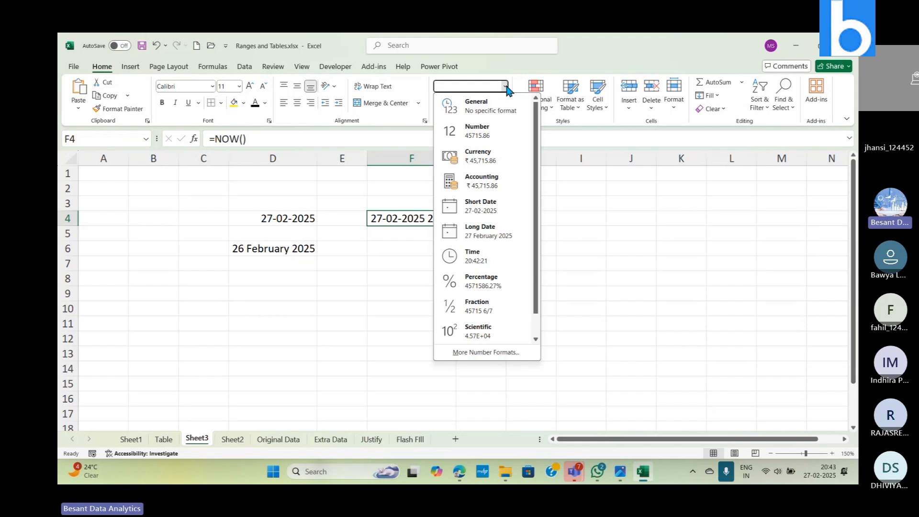
pyautogui.click(475, 255)
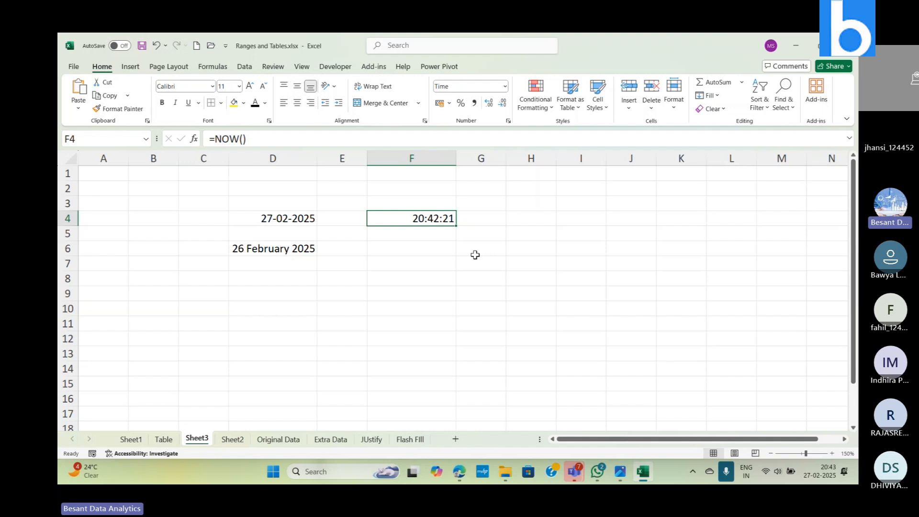
pyautogui.click(505, 86)
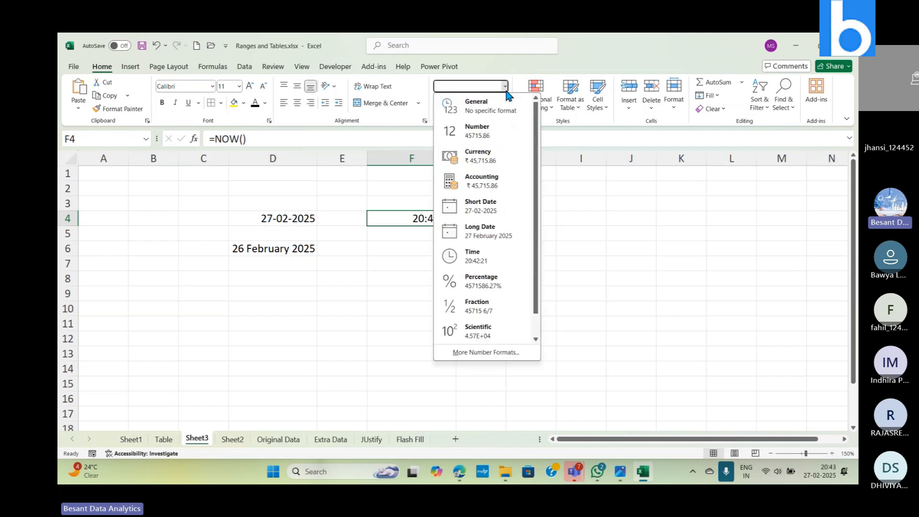
pyautogui.click(493, 256)
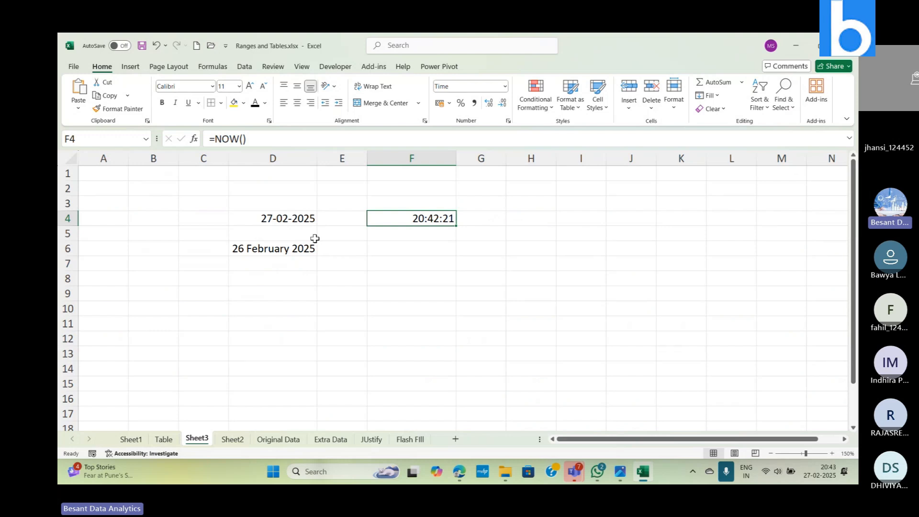
# Compare the TODAY formula in D4 with the NOW formula in F4, including their number formats.
pyautogui.click(285, 219)
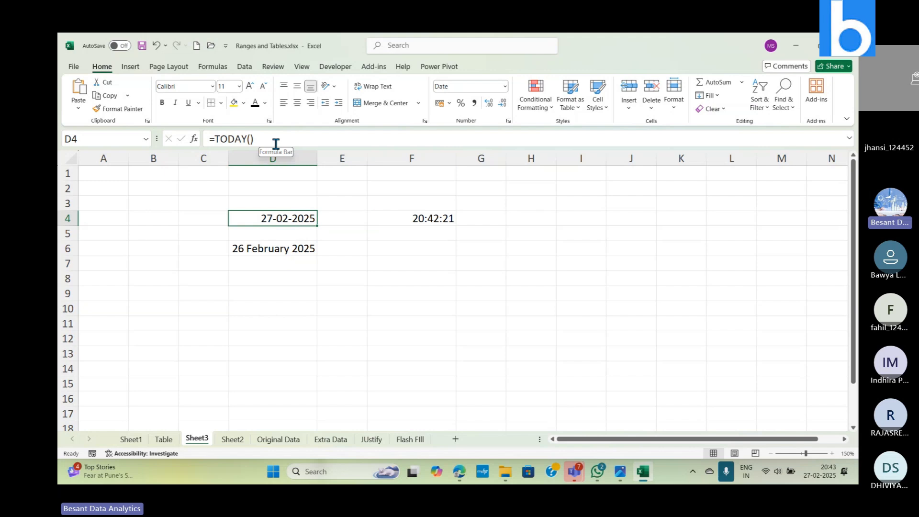
pyautogui.click(416, 217)
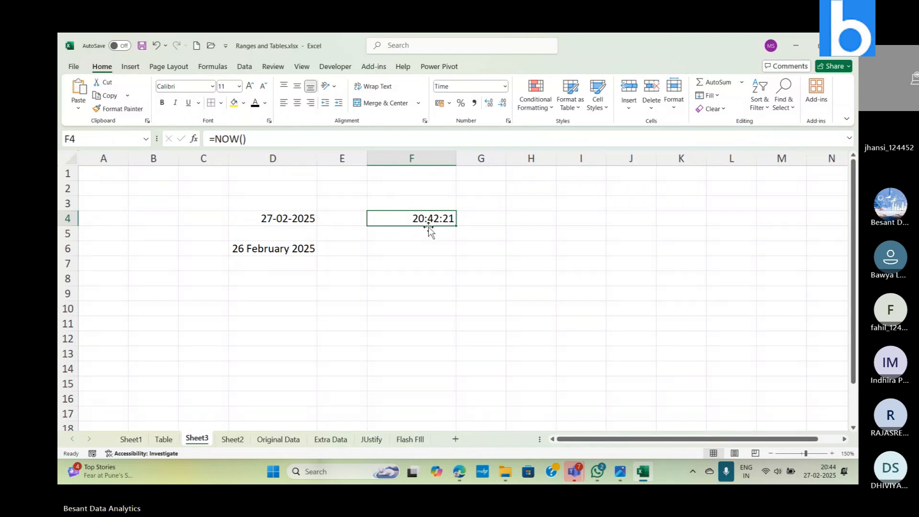
pyautogui.click(300, 219)
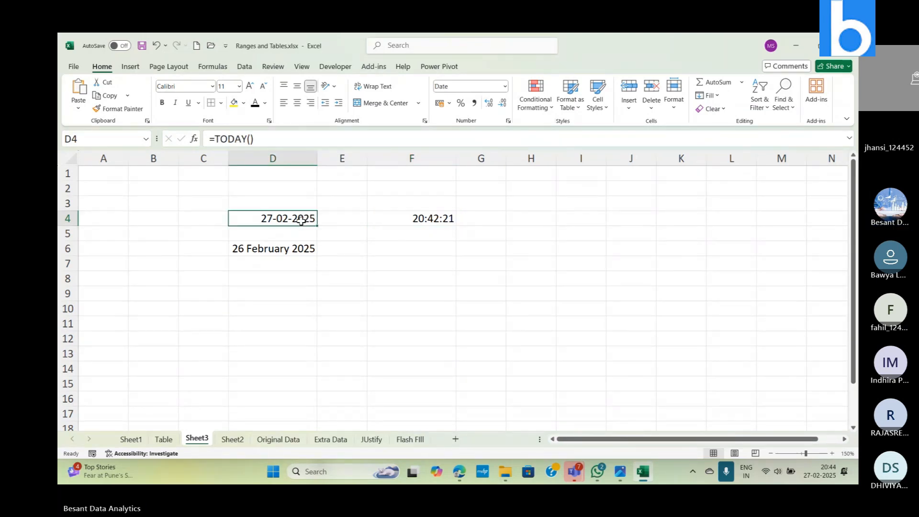
pyautogui.click(416, 218)
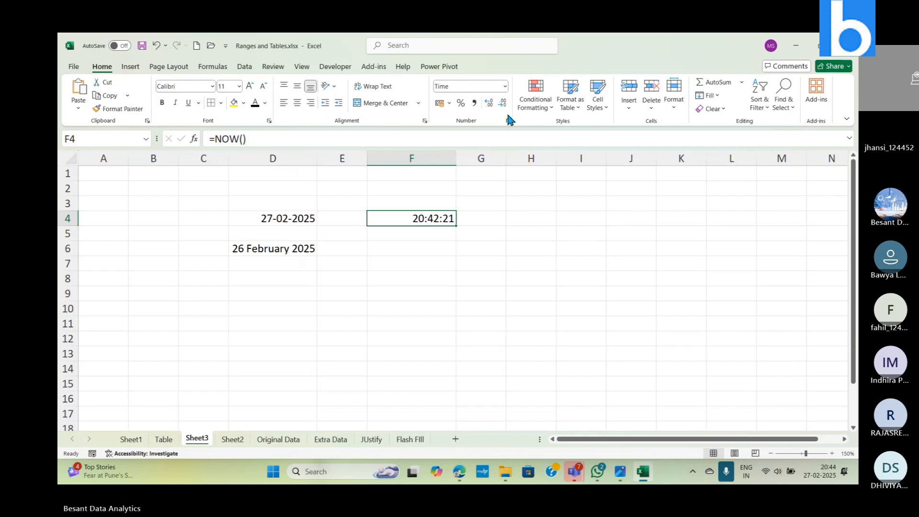
# Undo the Time format on cell F4 so it shows date and time, and widen column F slightly.
pyautogui.click(505, 87)
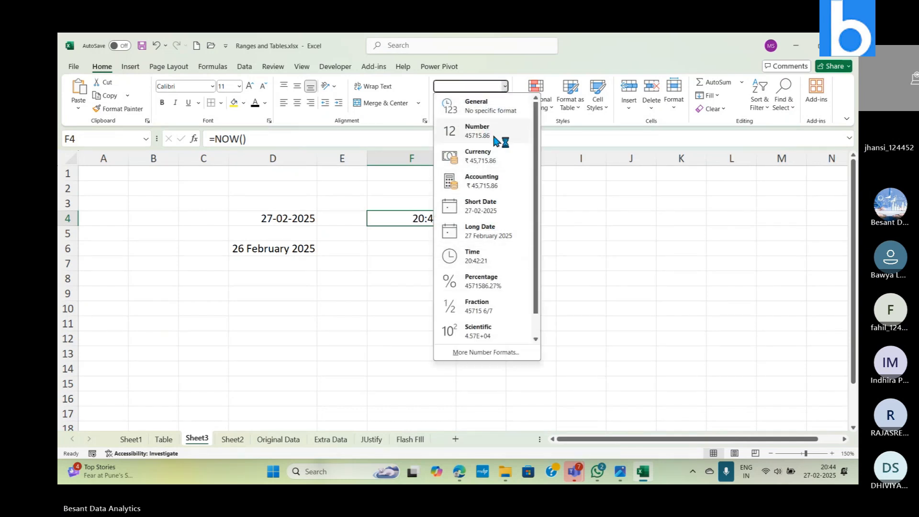
pyautogui.click(587, 254)
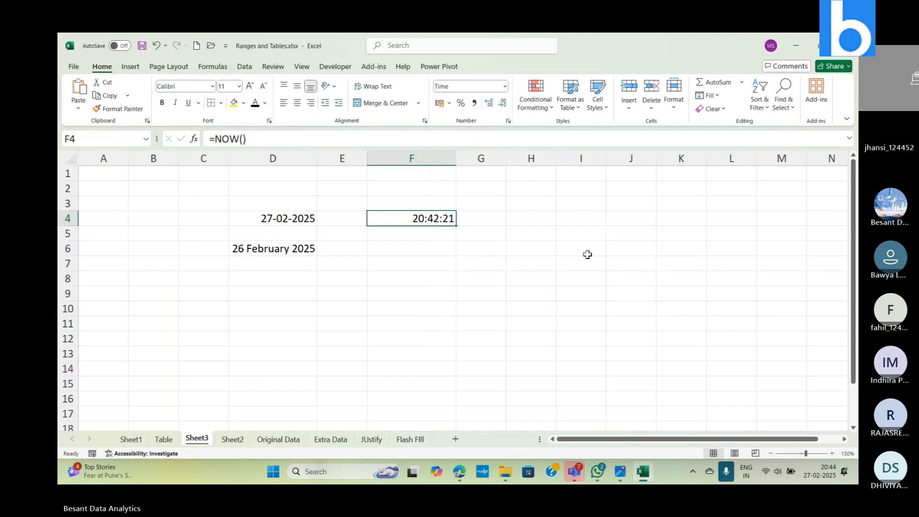
pyautogui.hotkey('ctrl', 'z')
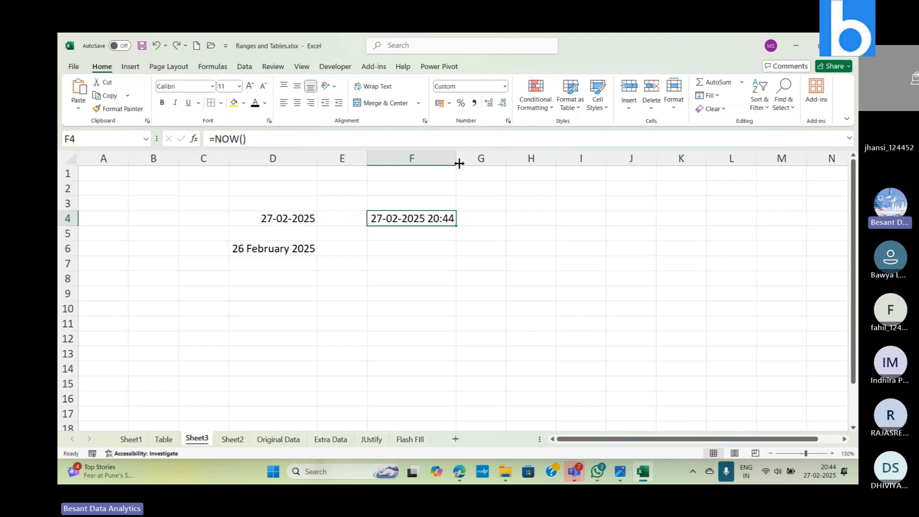
pyautogui.moveTo(453, 158); pyautogui.dragTo(481, 159)
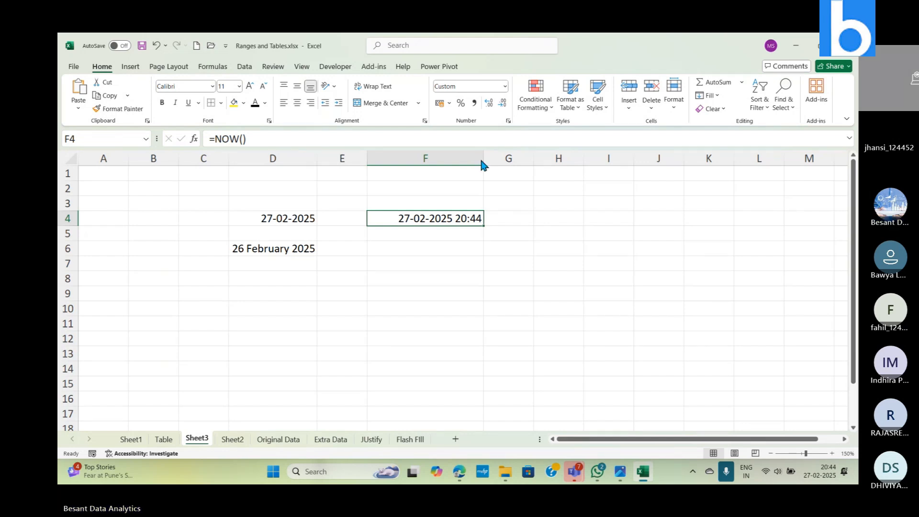
pyautogui.hotkey('alt', 'Tab')
pyautogui.click(483, 164)
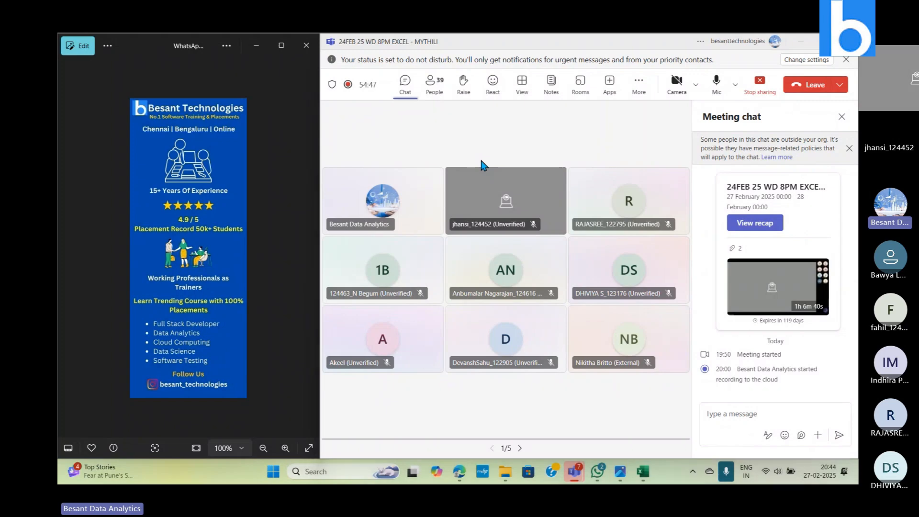
pyautogui.hotkey('alt', 'Tab')
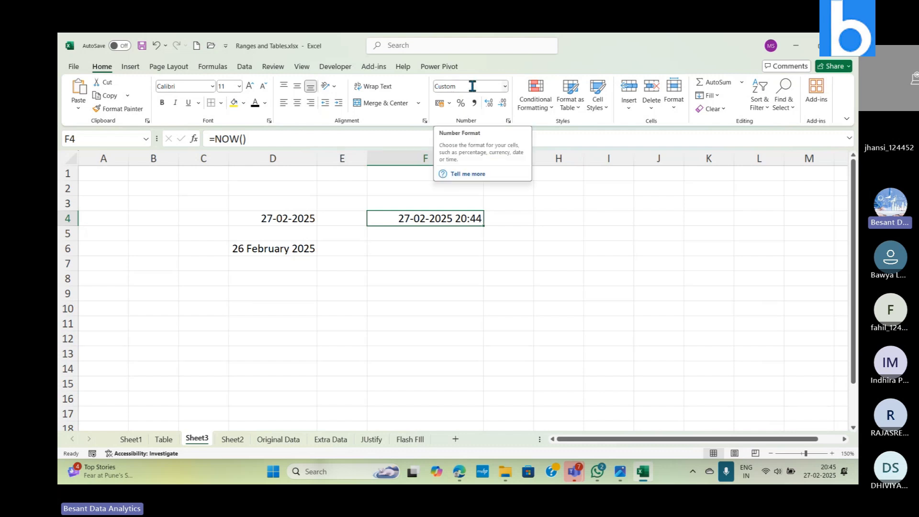
# Format cell F4 as Time and re-enter its =NOW() formula to refresh the displayed time.
pyautogui.click(505, 86)
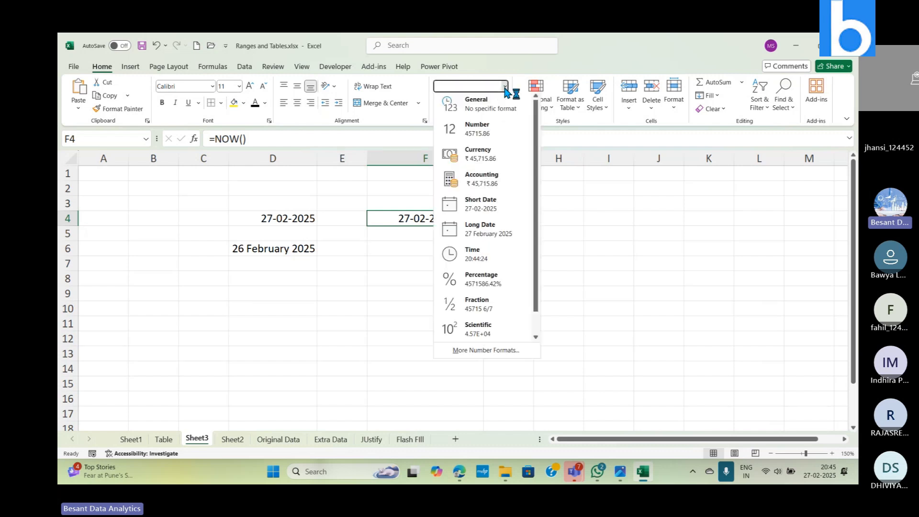
pyautogui.click(482, 255)
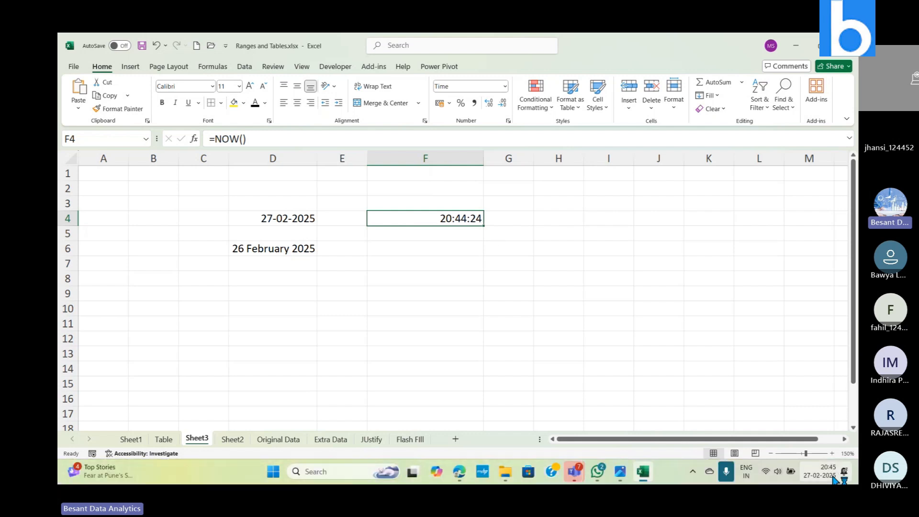
pyautogui.moveTo(833, 477)
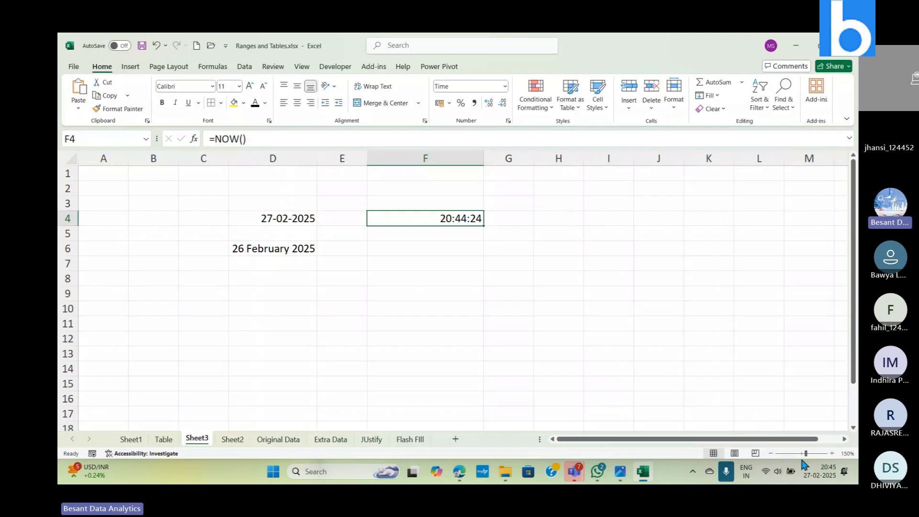
pyautogui.click(340, 139)
pyautogui.press('Return')
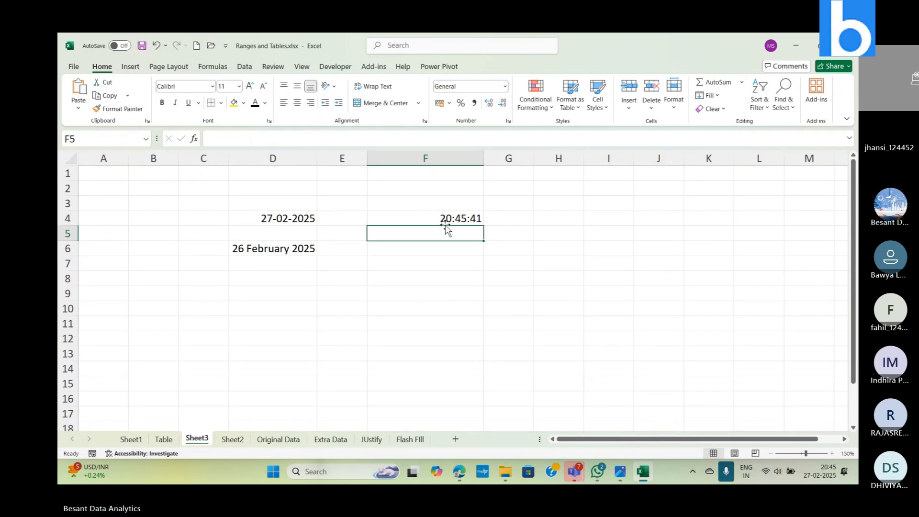
# Check the date formula in cell D4 and refresh F4 once more by recommitting its =NOW() formula.
pyautogui.click(287, 221)
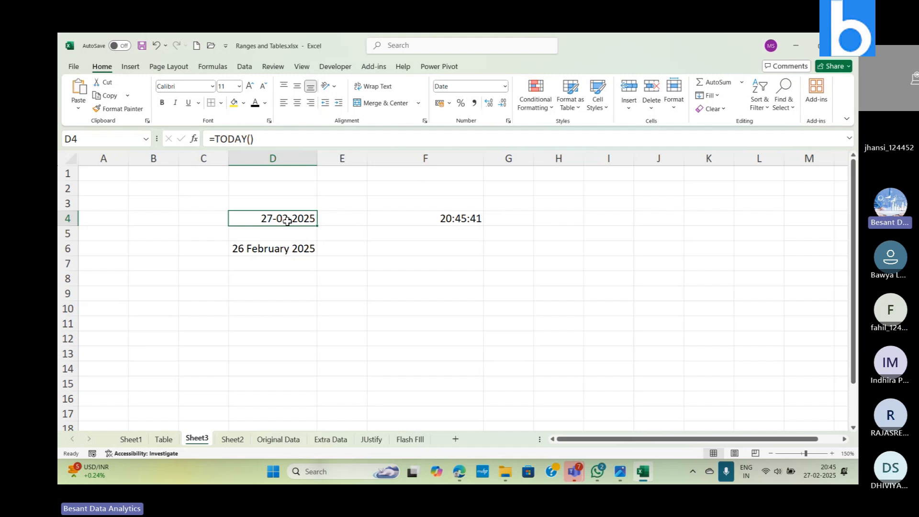
pyautogui.click(450, 220)
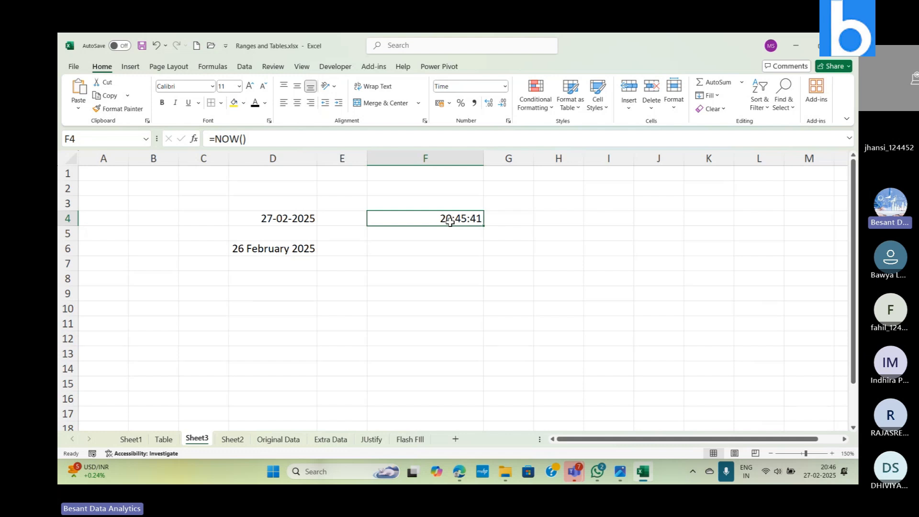
pyautogui.click(404, 139)
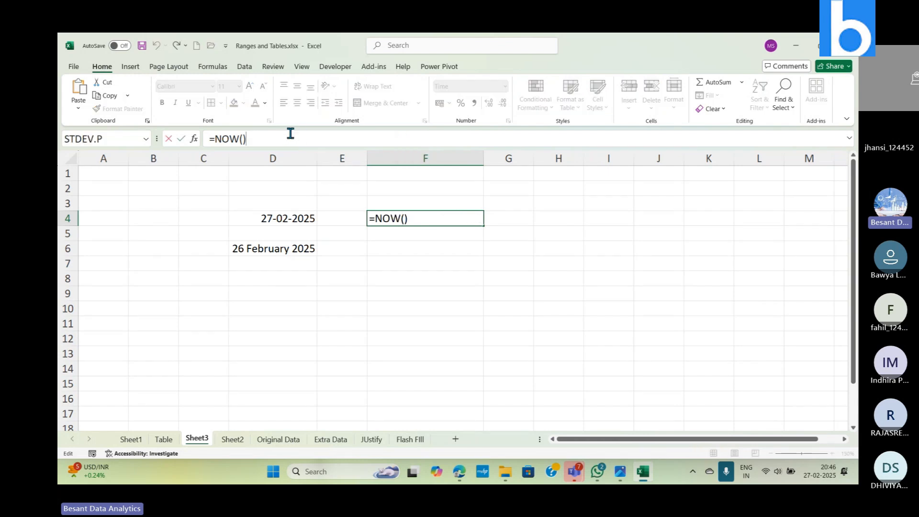
pyautogui.press('Return')
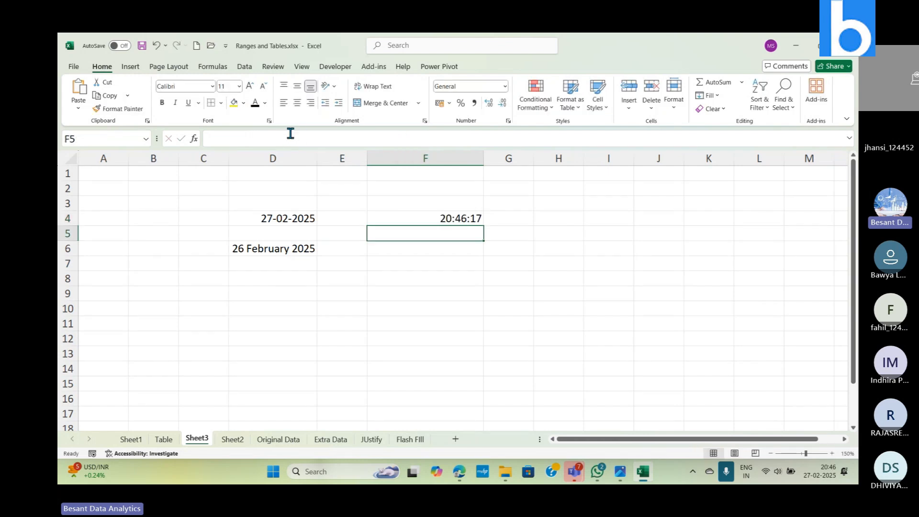
# Review the number formats available for cell F4 and reapply the Time format to it.
pyautogui.click(450, 218)
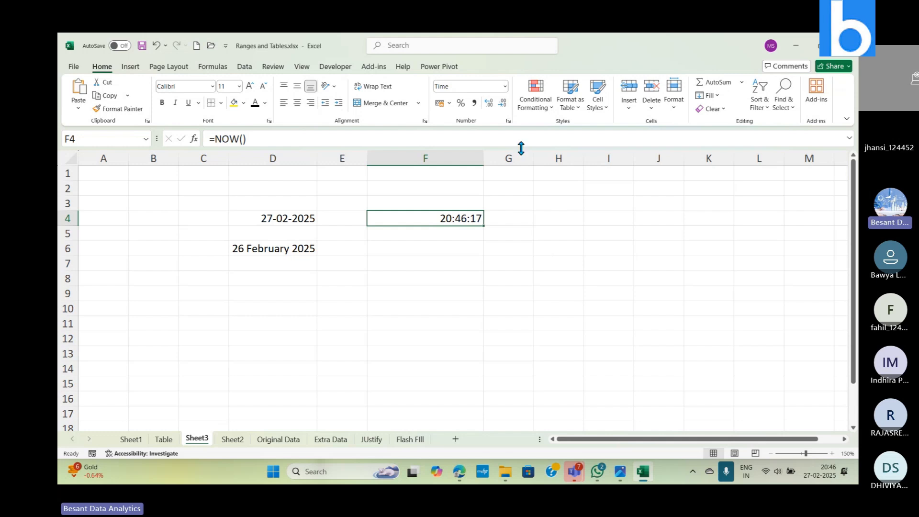
pyautogui.click(505, 89)
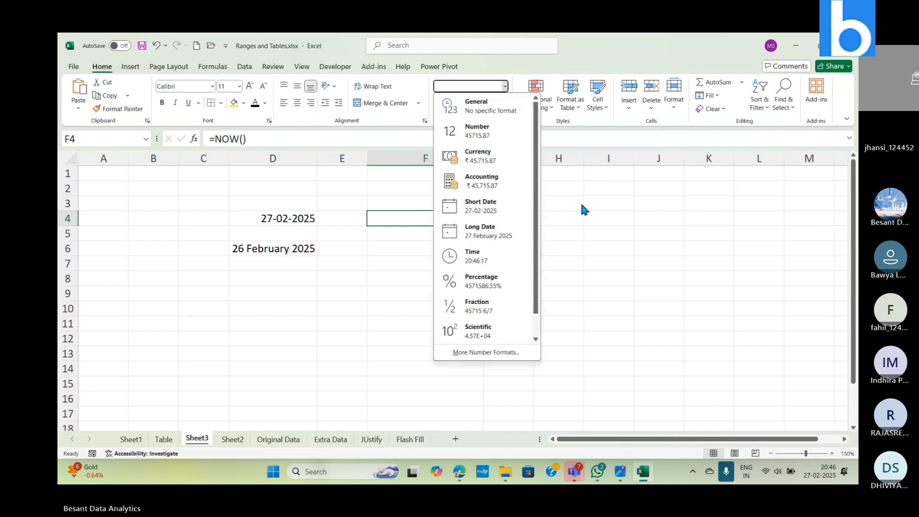
pyautogui.click(626, 263)
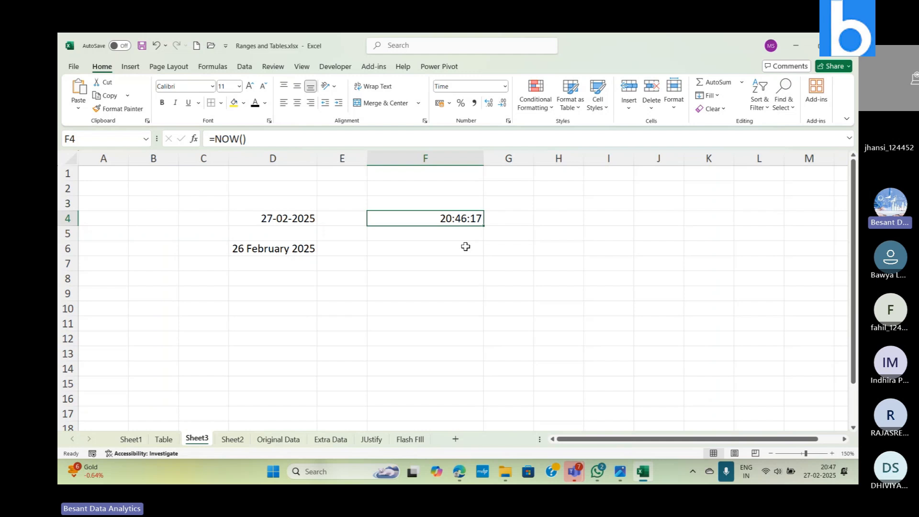
pyautogui.click(505, 86)
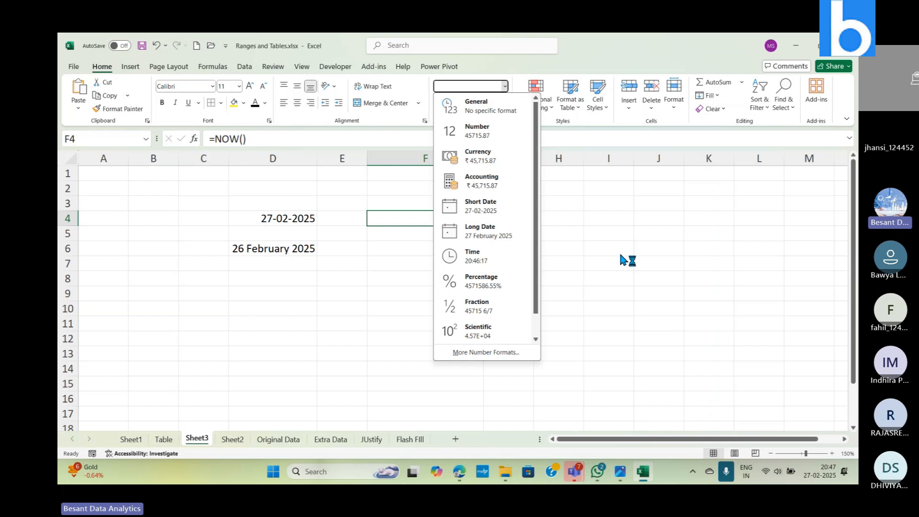
pyautogui.press('Down')
pyautogui.press('Down')
pyautogui.press('Down')
pyautogui.press('Down')
pyautogui.press('Down')
pyautogui.press('Down')
pyautogui.press('Down')
pyautogui.press('Return')
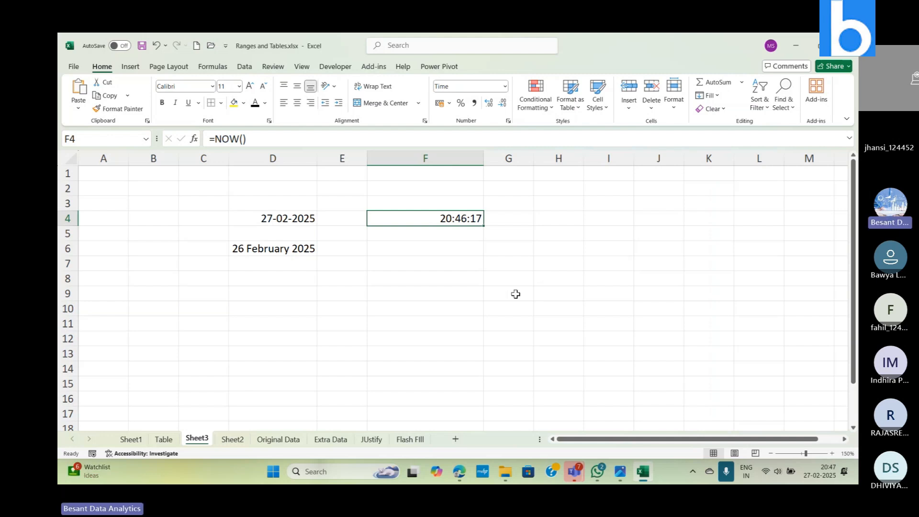
pyautogui.click(505, 87)
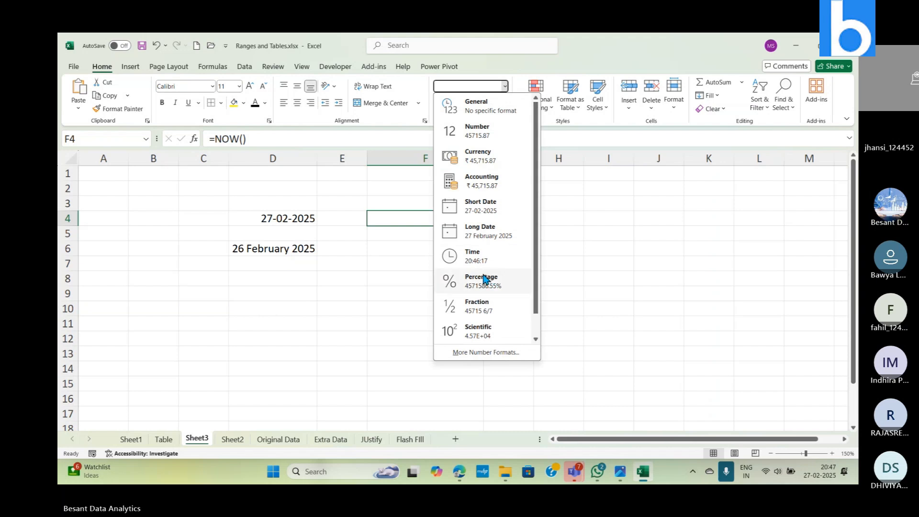
pyautogui.click(474, 256)
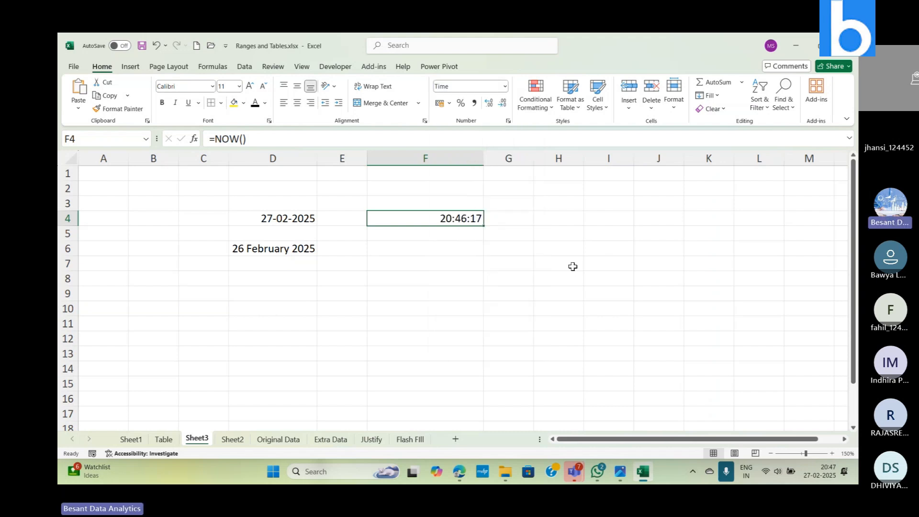
# Enter the formula =1/100 in cell H4 and format the result as a percentage.
pyautogui.click(575, 214)
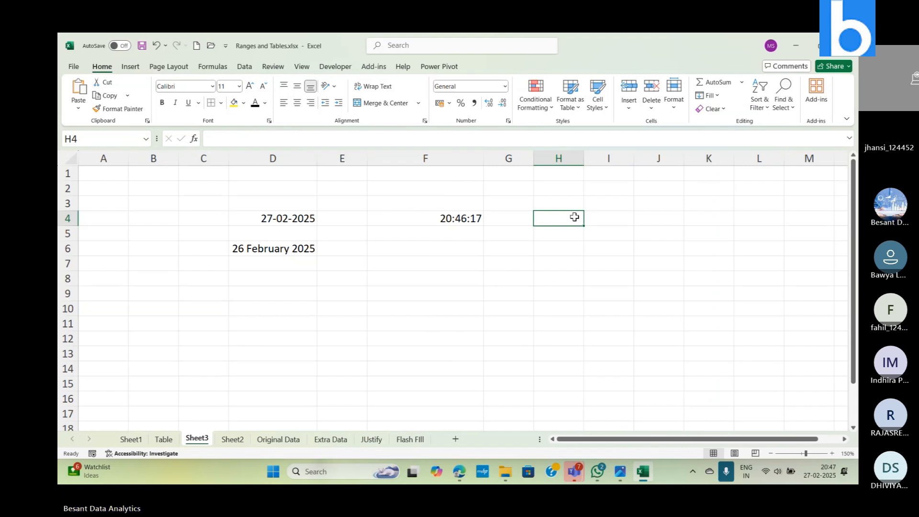
pyautogui.write('=')
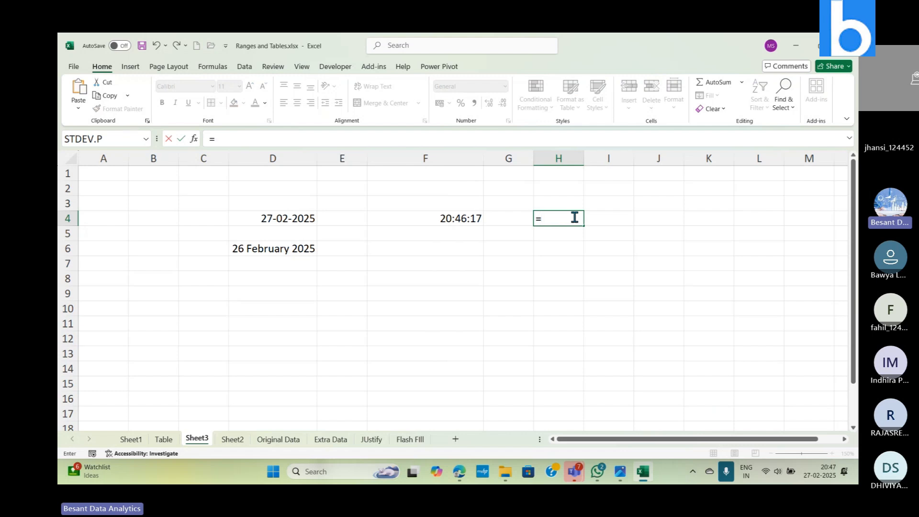
pyautogui.write('1/100')
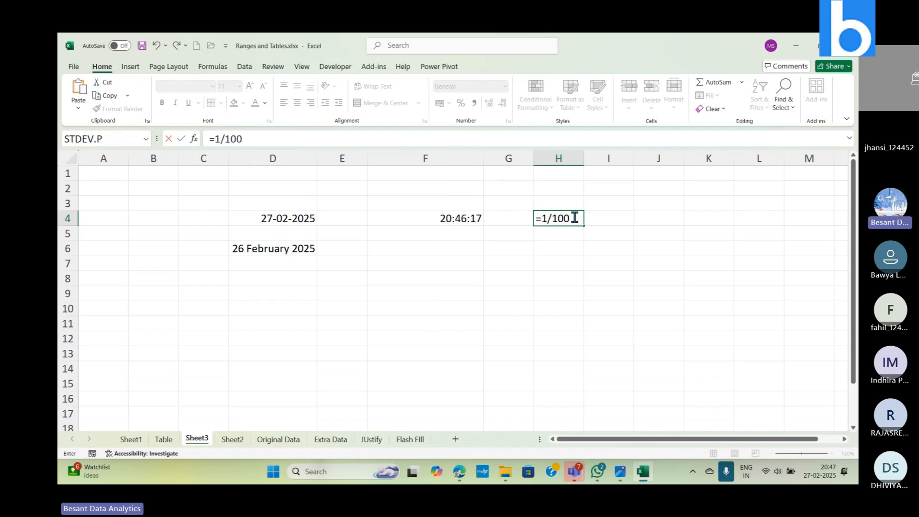
pyautogui.press('Return')
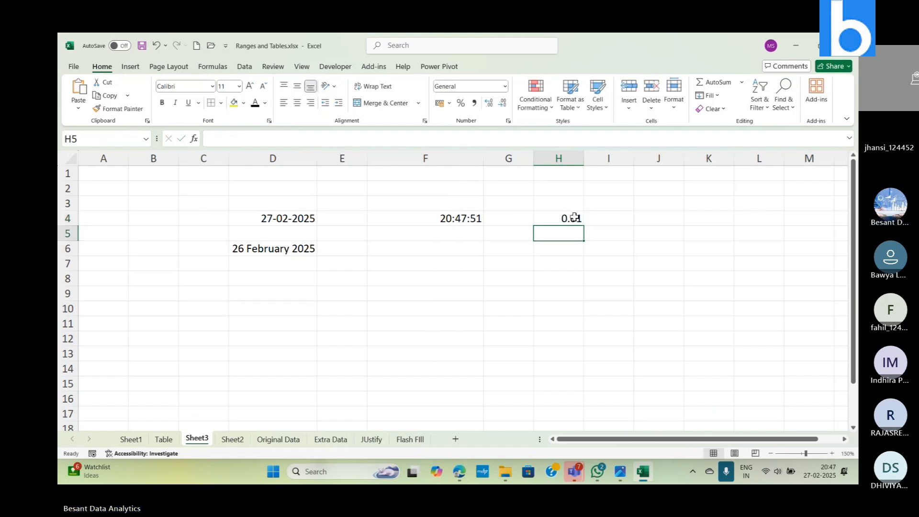
pyautogui.click(554, 217)
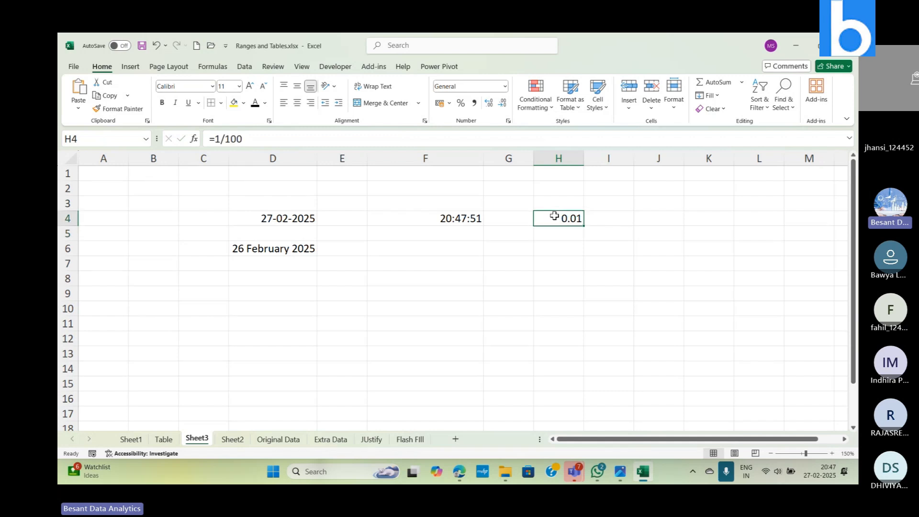
pyautogui.click(461, 106)
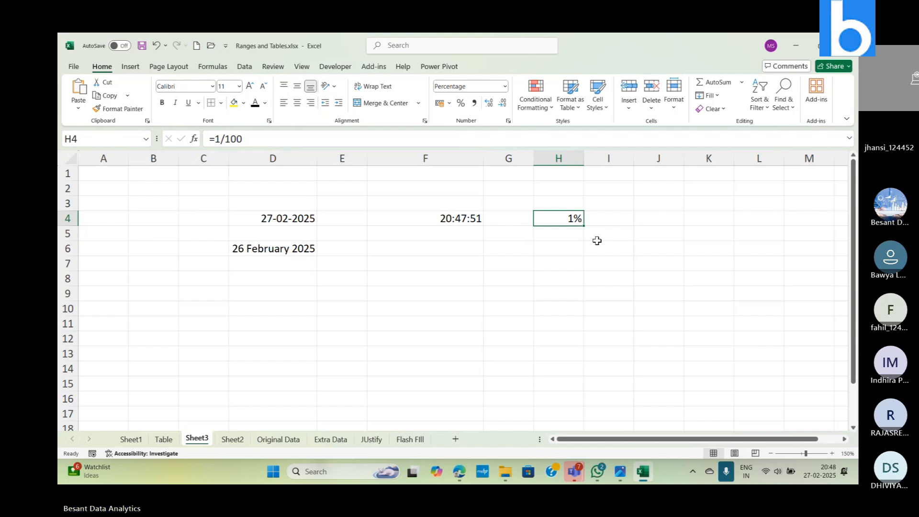
# Change the formula in cell H4 to =25/100.
pyautogui.click(221, 139)
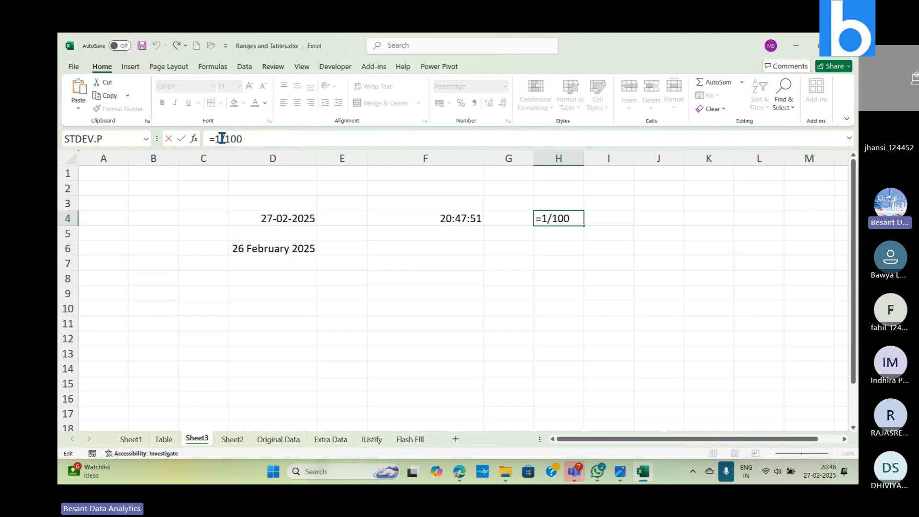
pyautogui.press('BackSpace')
pyautogui.write('25')
pyautogui.press('Return')
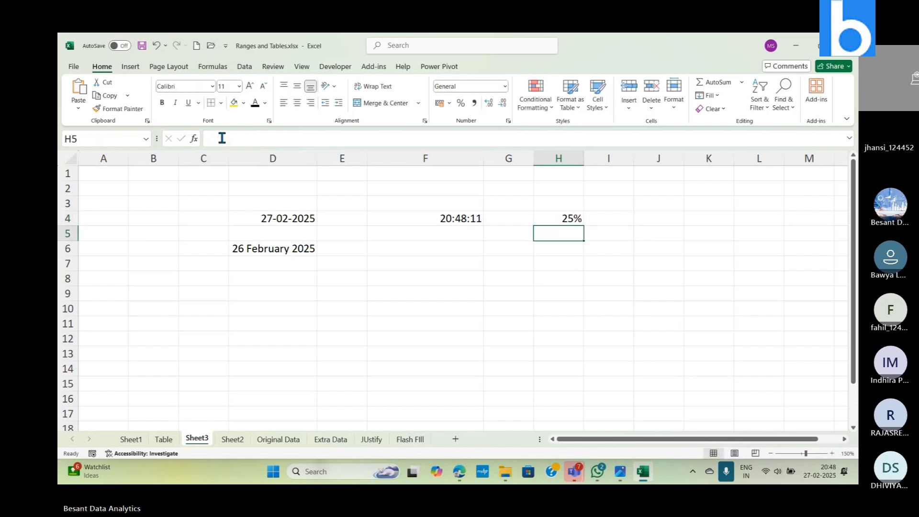
# Switch cell H4 to the General format and back to Percentage with no decimal places.
pyautogui.press('Up')
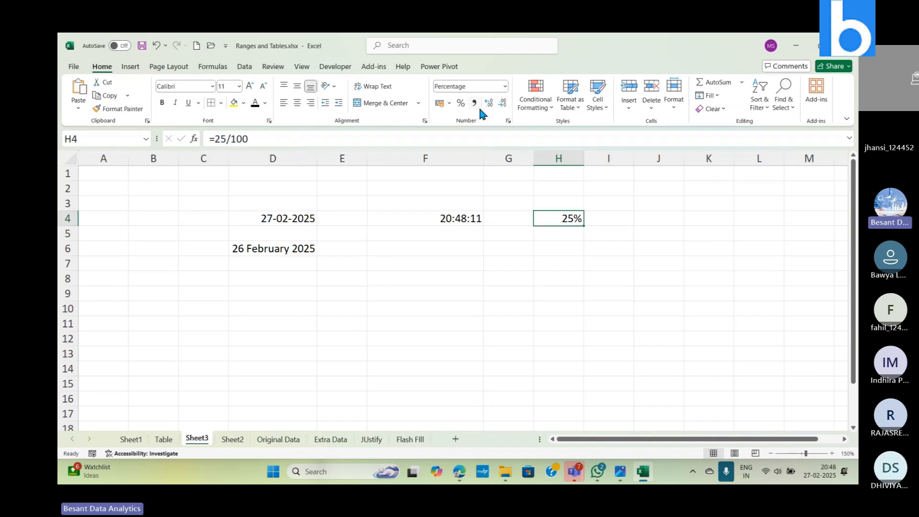
pyautogui.click(505, 87)
pyautogui.click(491, 106)
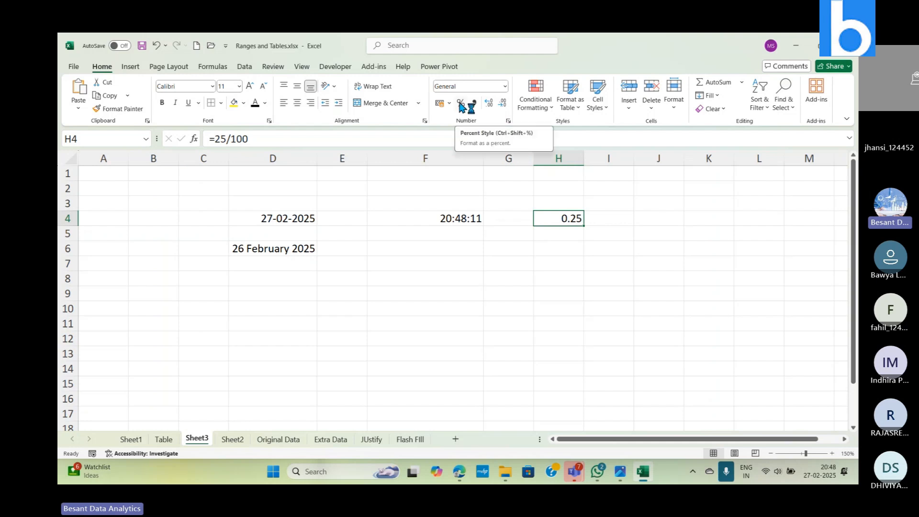
pyautogui.click(505, 87)
pyautogui.click(481, 279)
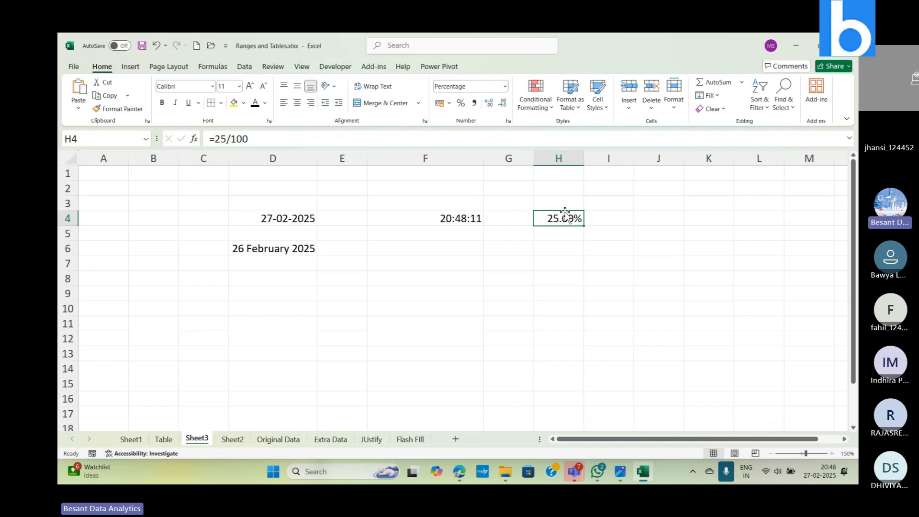
pyautogui.click(501, 102)
pyautogui.click(501, 103)
pyautogui.click(506, 87)
pyautogui.click(641, 240)
# Change the numerator in cell H4's formula so that it reads =26/100.
pyautogui.click(224, 139)
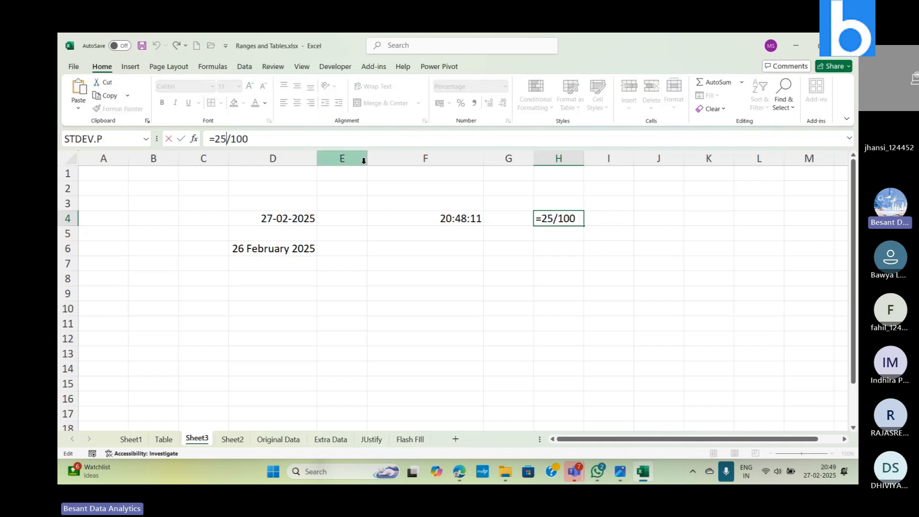
pyautogui.press('BackSpace')
pyautogui.write('6')
pyautogui.press('Return')
pyautogui.press('Up')
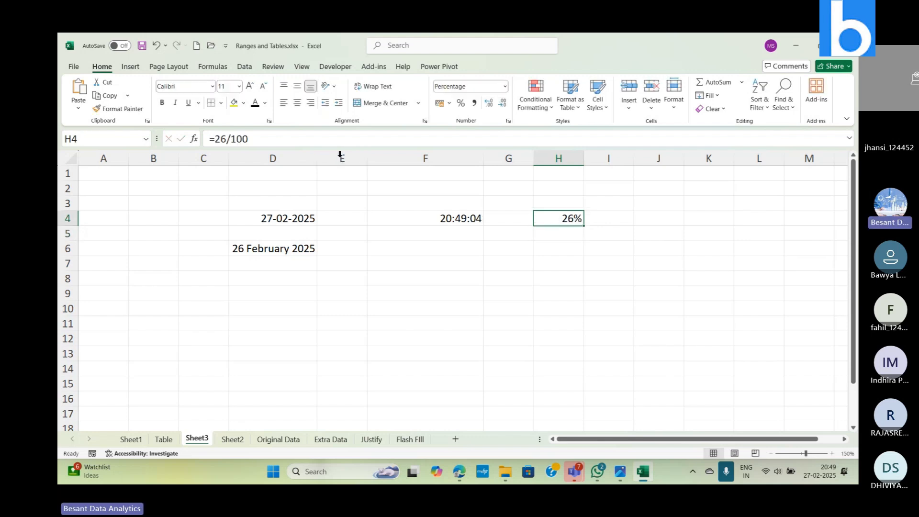
# Change the formula in cell H4 to =26.5/100.
pyautogui.click(227, 138)
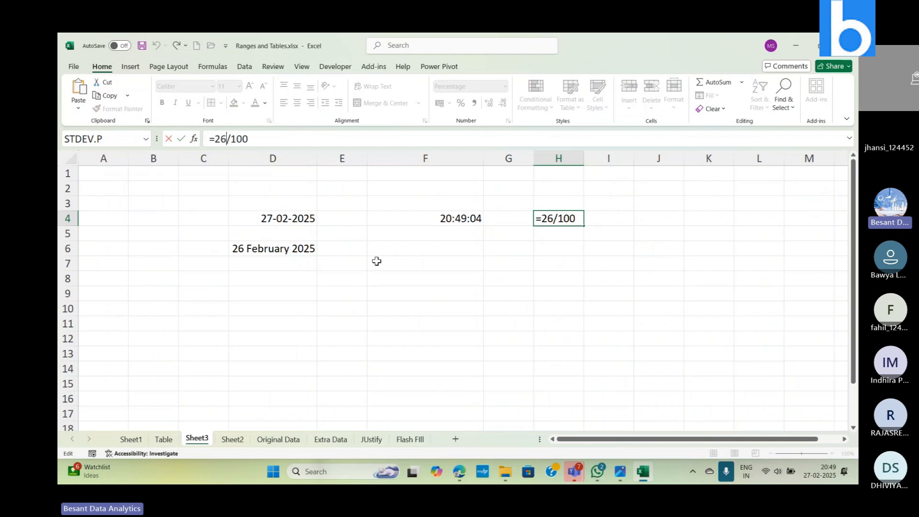
pyautogui.write('.5')
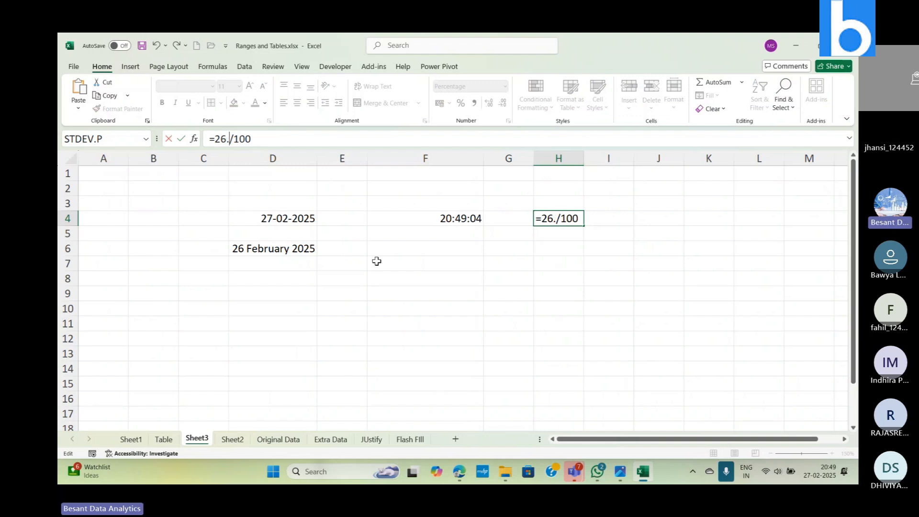
pyautogui.press('Return')
# Increase cell H4's percentage to two decimal places and reduce it back to none.
pyautogui.press('Up')
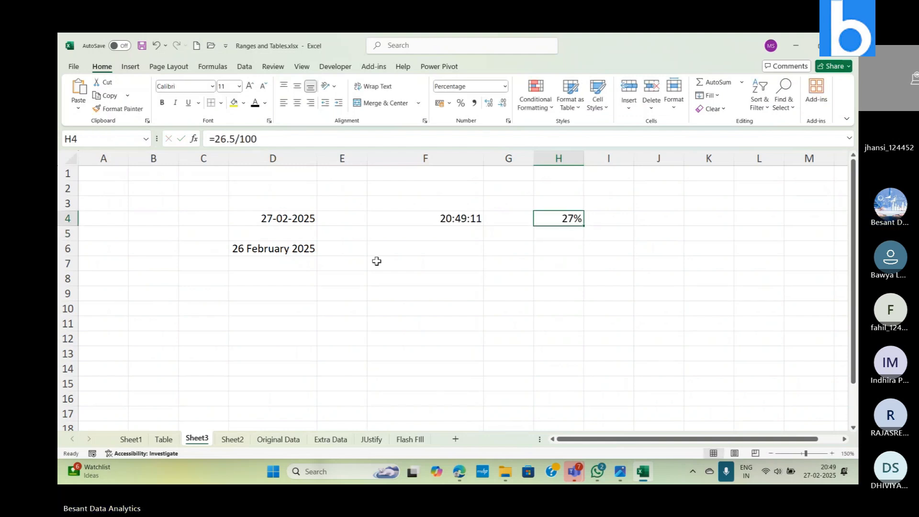
pyautogui.click(488, 104)
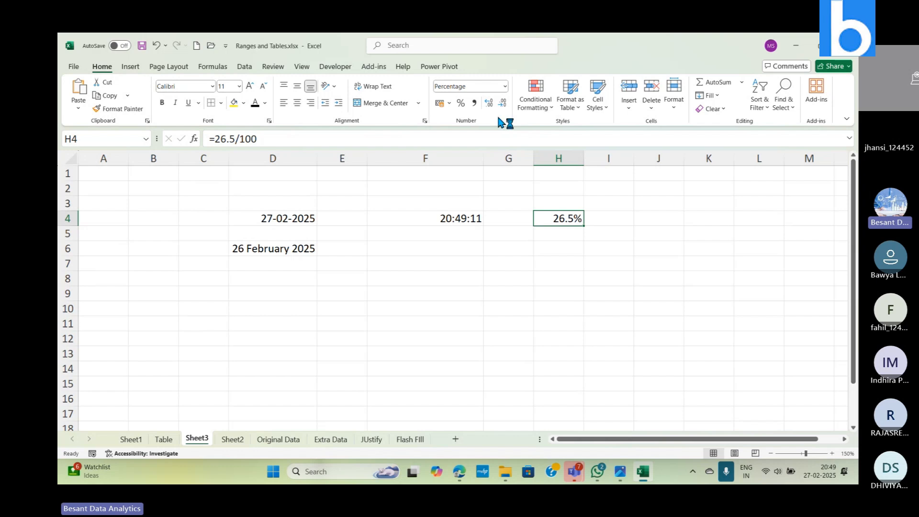
pyautogui.click(488, 106)
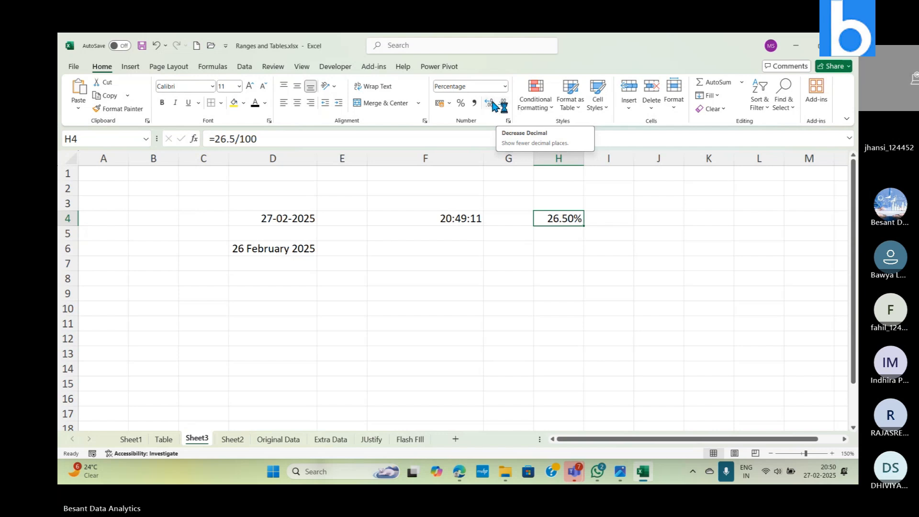
pyautogui.click(505, 106)
pyautogui.click(505, 107)
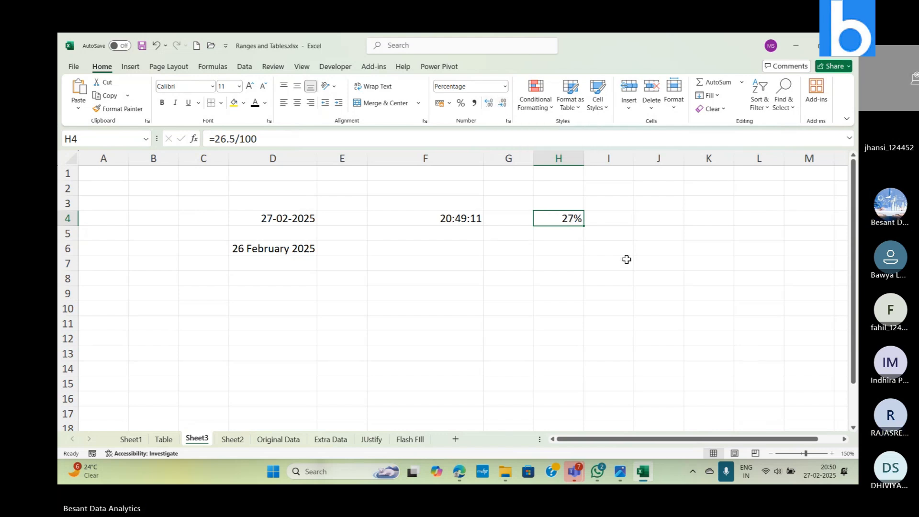
pyautogui.click(505, 85)
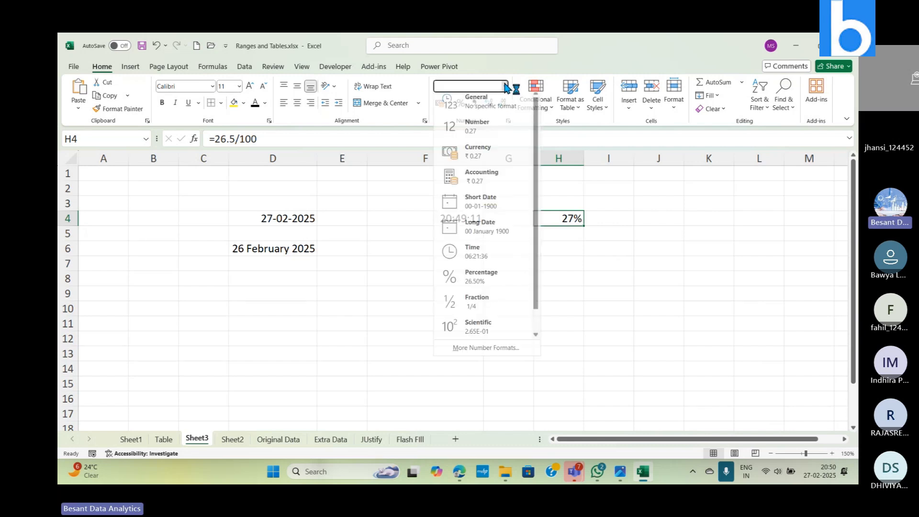
pyautogui.click(624, 324)
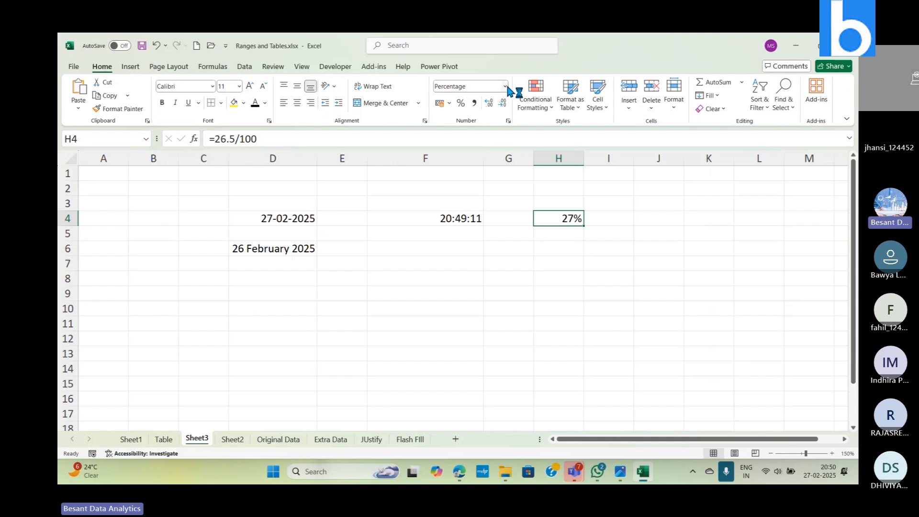
# Edit cell H4's formula so that it reads =25/100.
pyautogui.click(235, 138)
pyautogui.press('BackSpace')
pyautogui.press('BackSpace')
pyautogui.press('BackSpace')
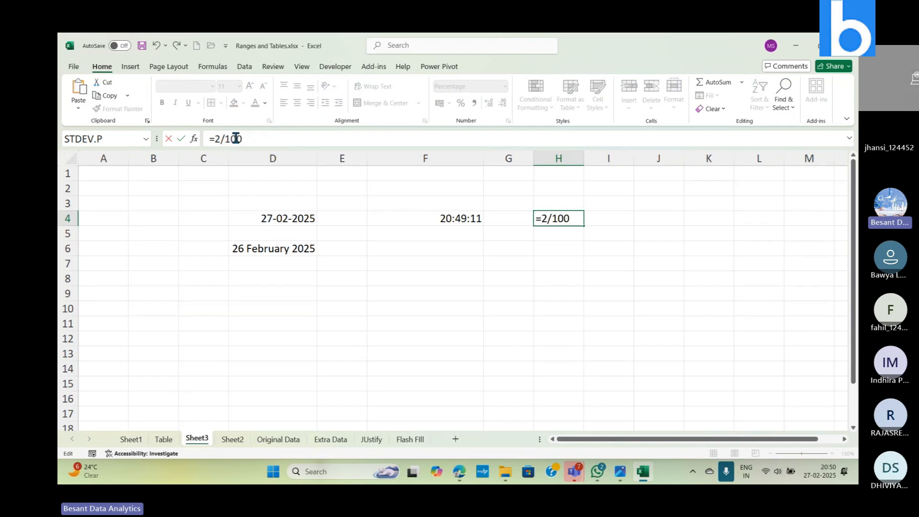
pyautogui.write('5')
pyautogui.press('Return')
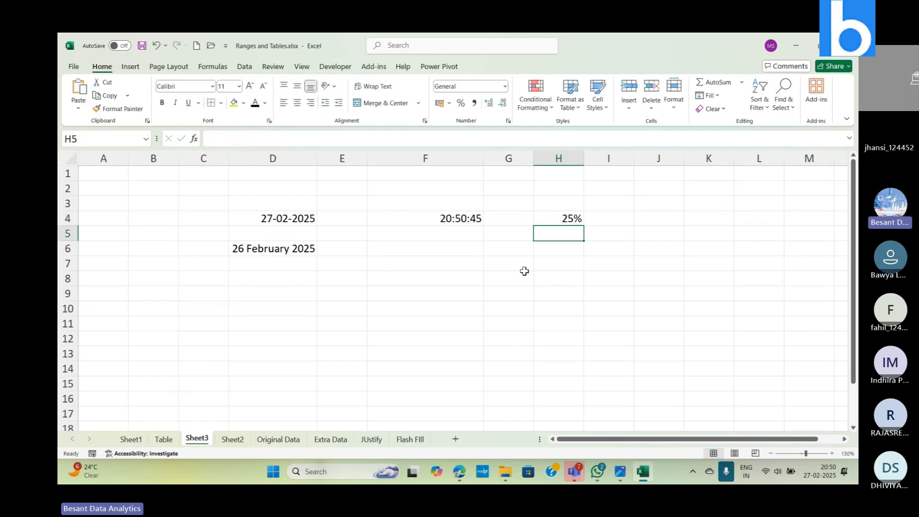
# Format cell H4 as a Fraction.
pyautogui.click(551, 220)
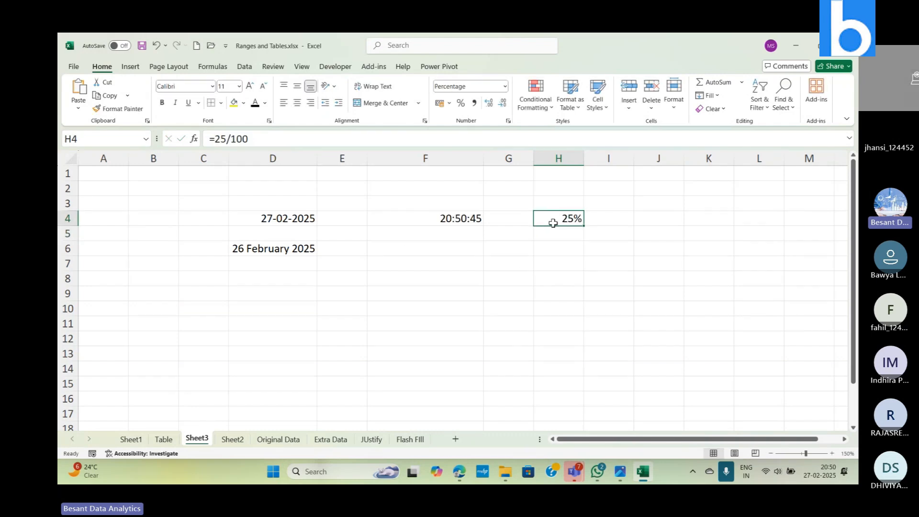
pyautogui.click(505, 86)
pyautogui.click(477, 302)
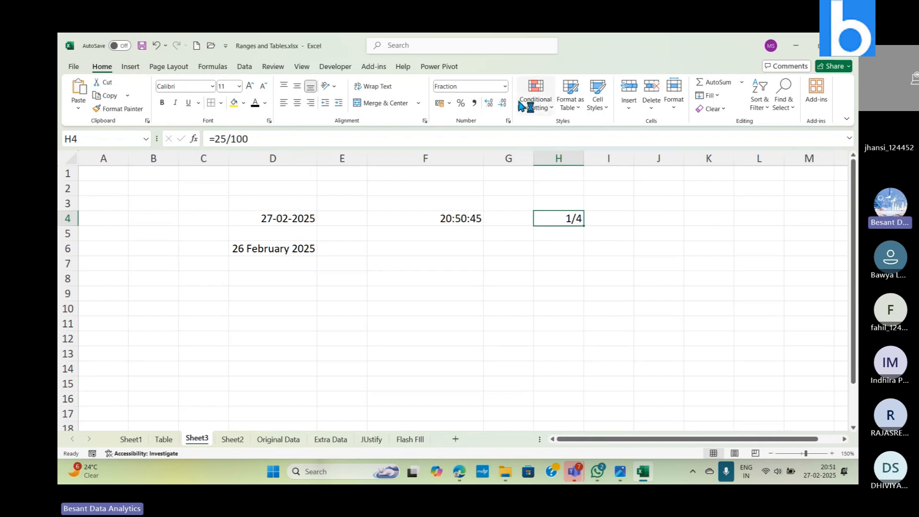
pyautogui.click(506, 86)
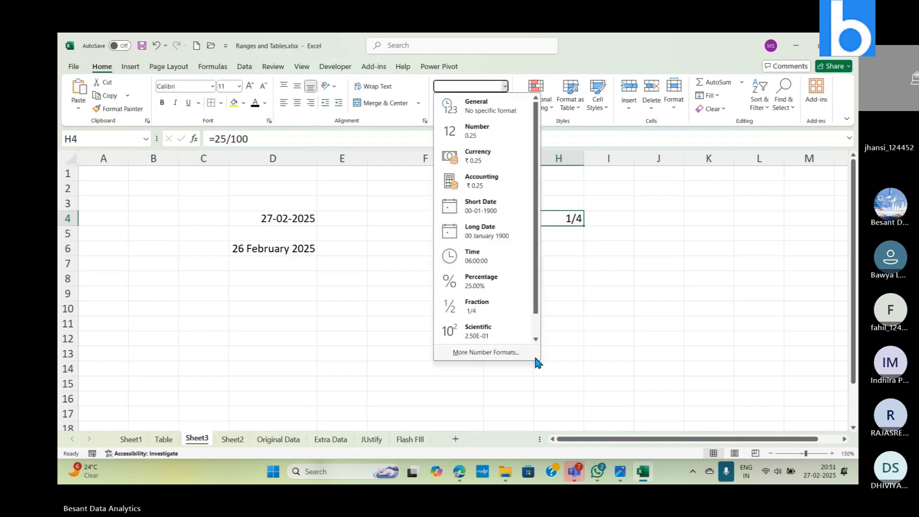
pyautogui.scroll(-1, 534, 330)
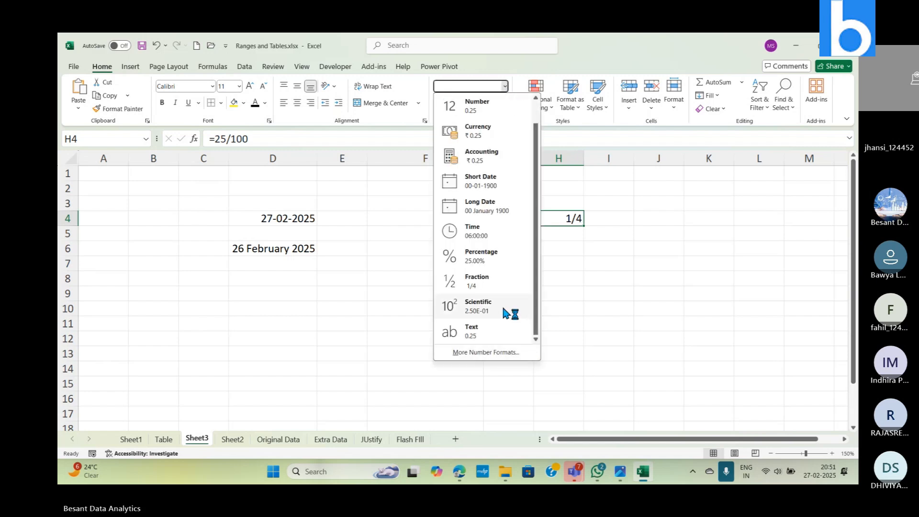
pyautogui.click(589, 323)
pyautogui.click(589, 323)
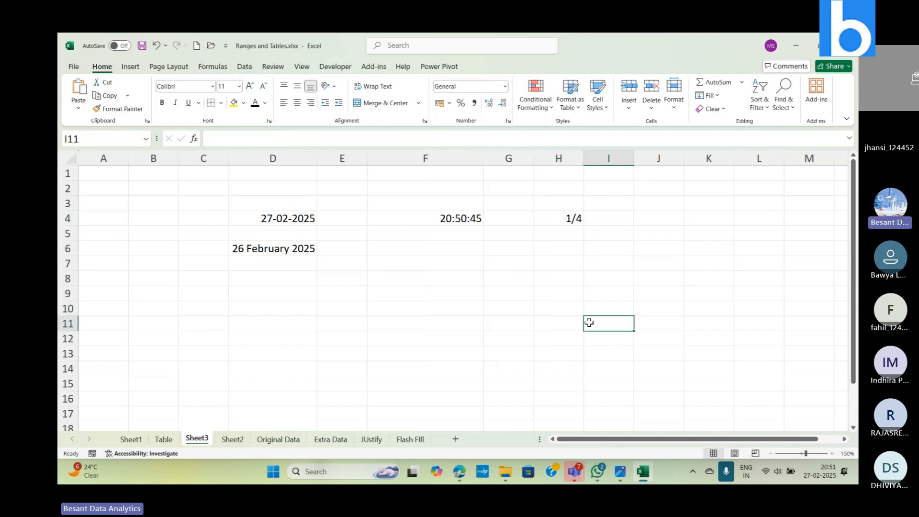
# Enter the formula =SIN(90) in cell I5 and apply the Scientific number format to it.
pyautogui.click(614, 237)
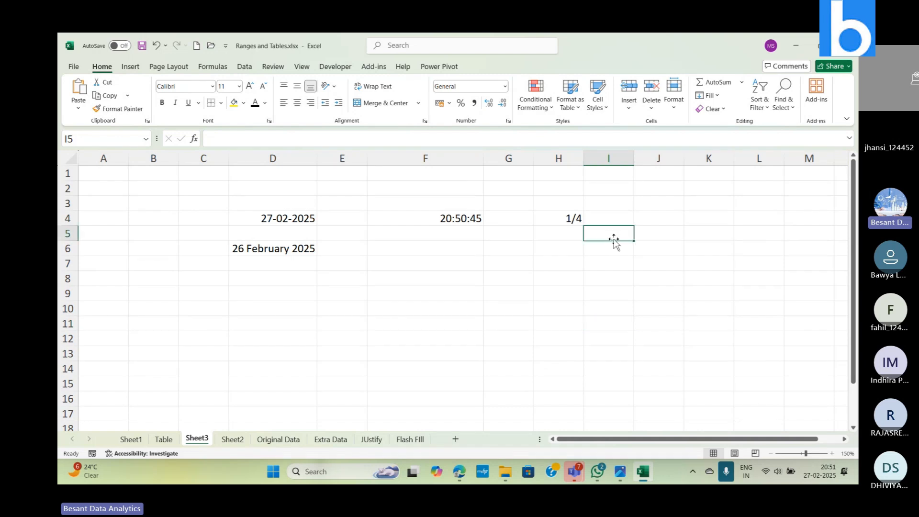
pyautogui.write('=s')
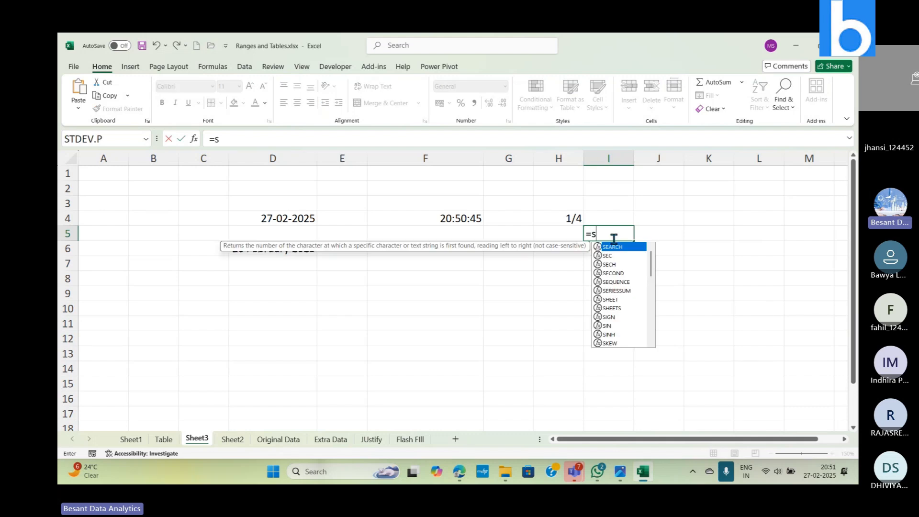
pyautogui.write('in(90)')
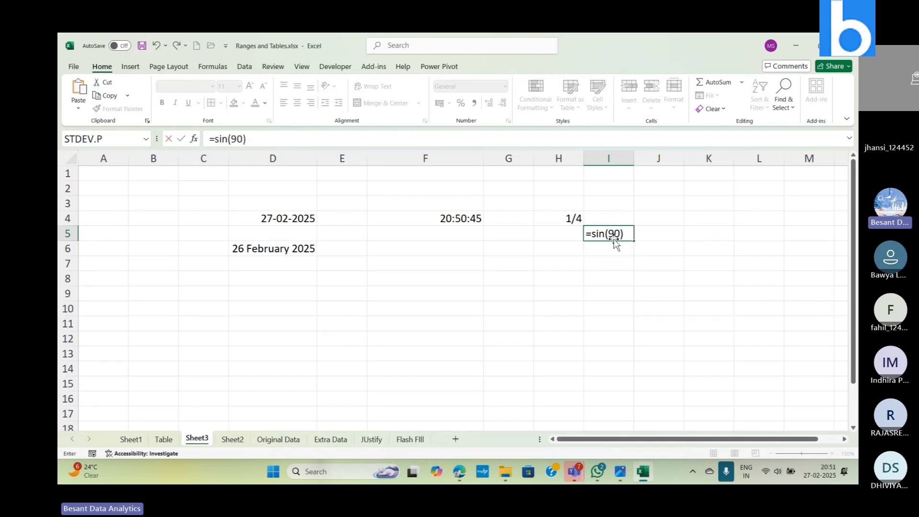
pyautogui.press('Return')
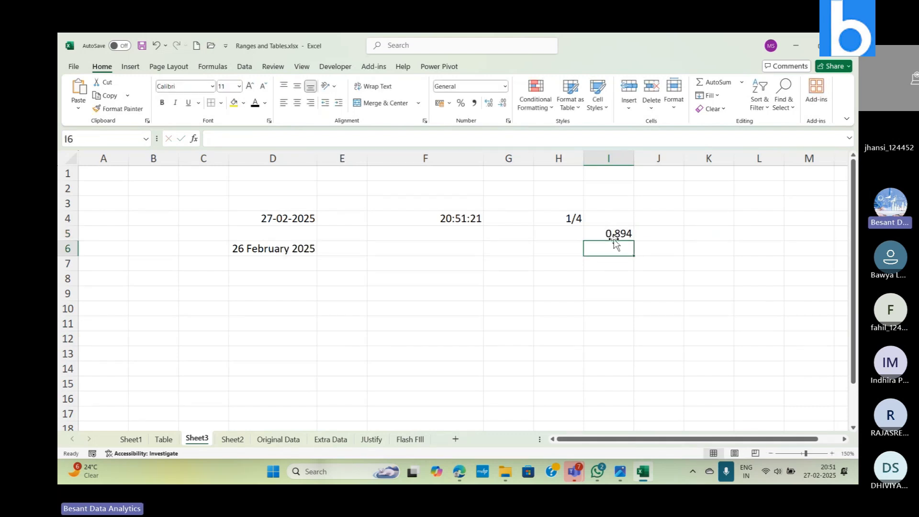
pyautogui.click(613, 239)
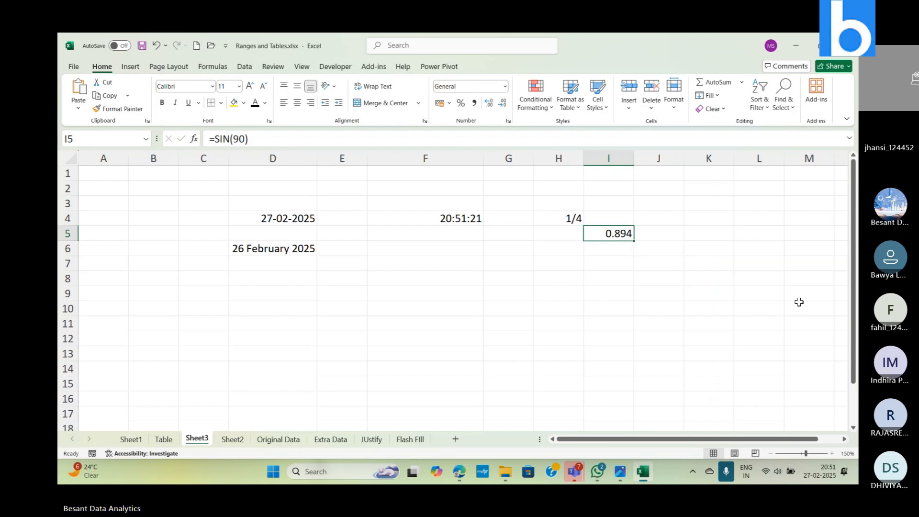
pyautogui.click(506, 87)
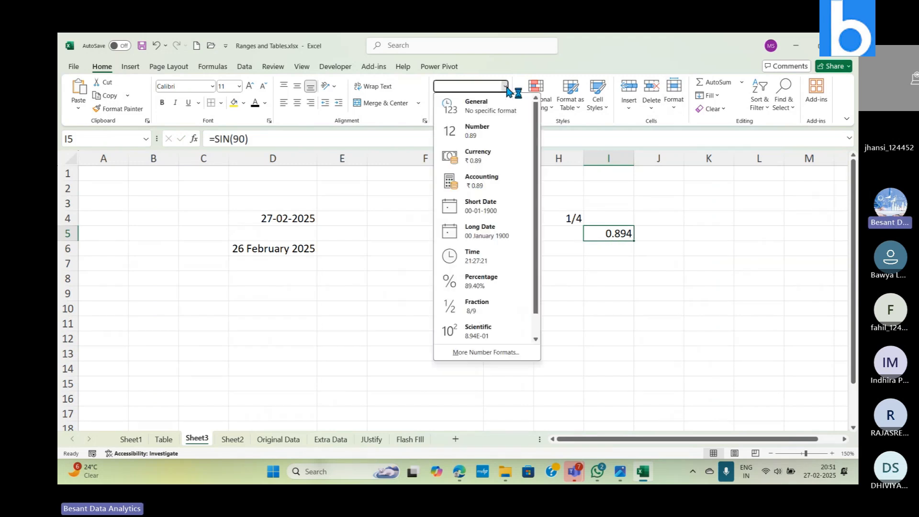
pyautogui.click(485, 331)
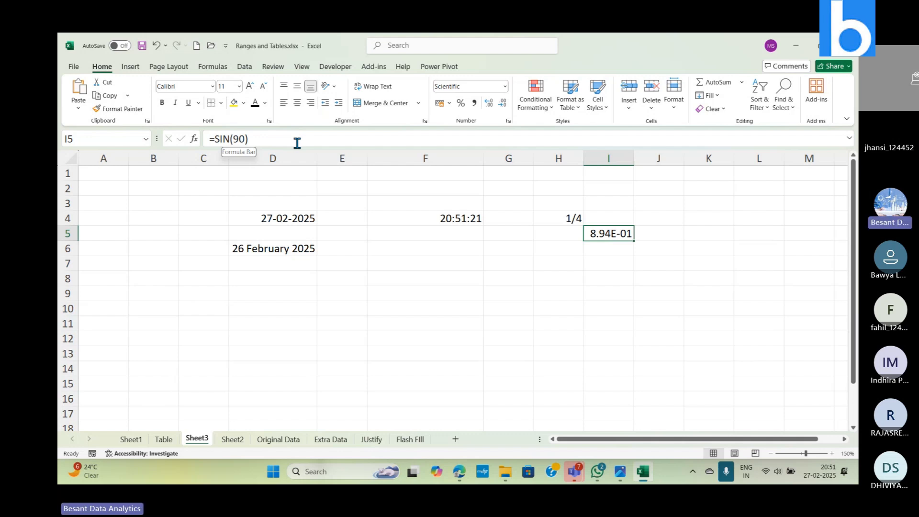
# Replace the SIN function in cell I5's formula with COS, keeping 90 as the argument.
pyautogui.click(229, 139)
pyautogui.press('BackSpace')
pyautogui.press('BackSpace')
pyautogui.press('BackSpace')
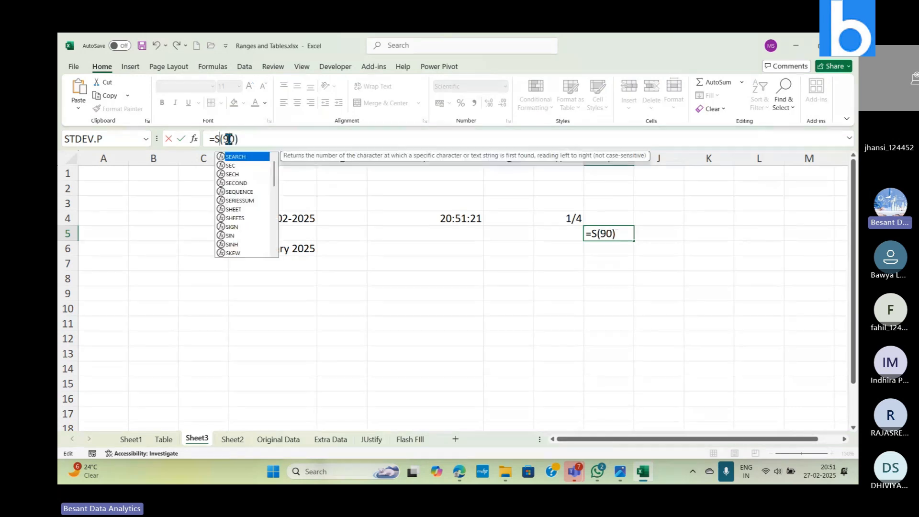
pyautogui.write('cos')
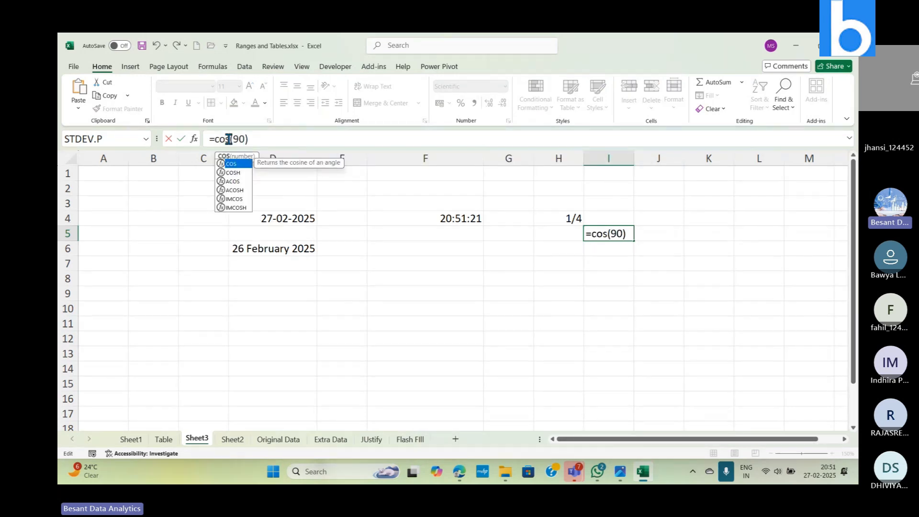
pyautogui.press('Return')
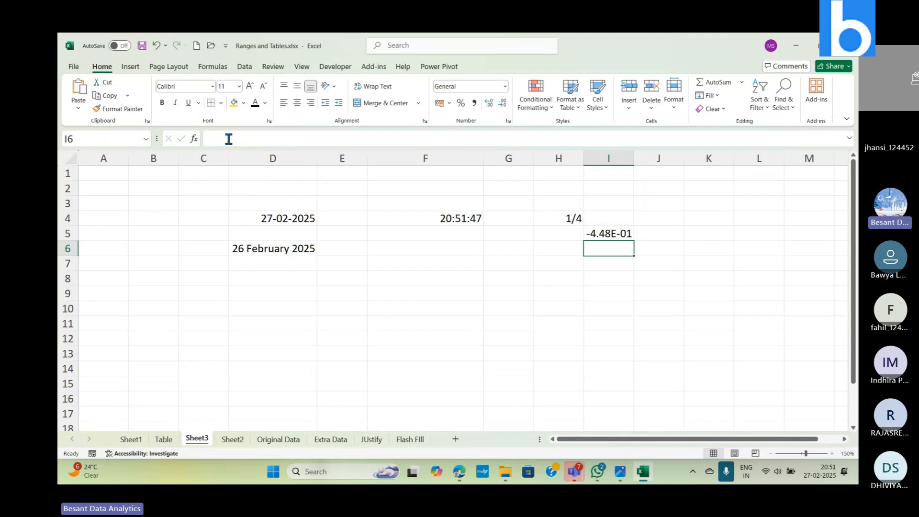
# Switch cell I5 to the General format and back to Scientific.
pyautogui.press('Up')
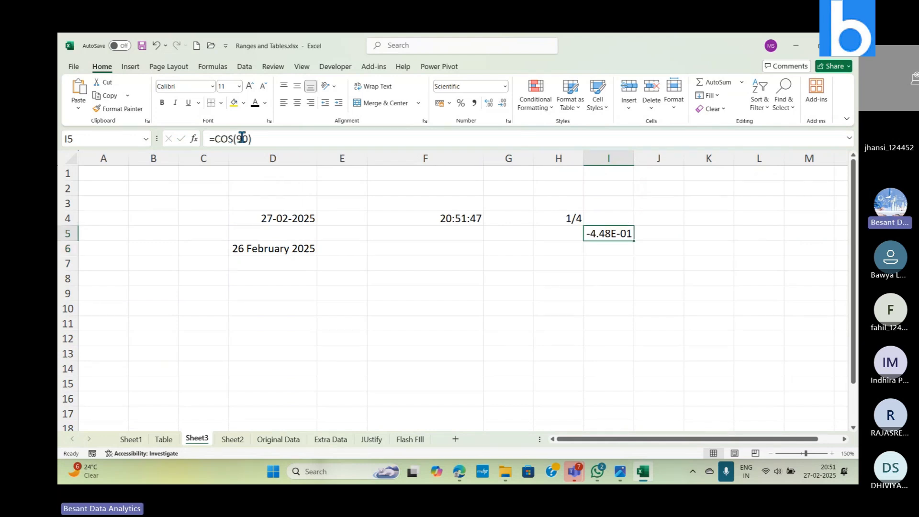
pyautogui.click(505, 87)
pyautogui.click(476, 102)
pyautogui.click(506, 87)
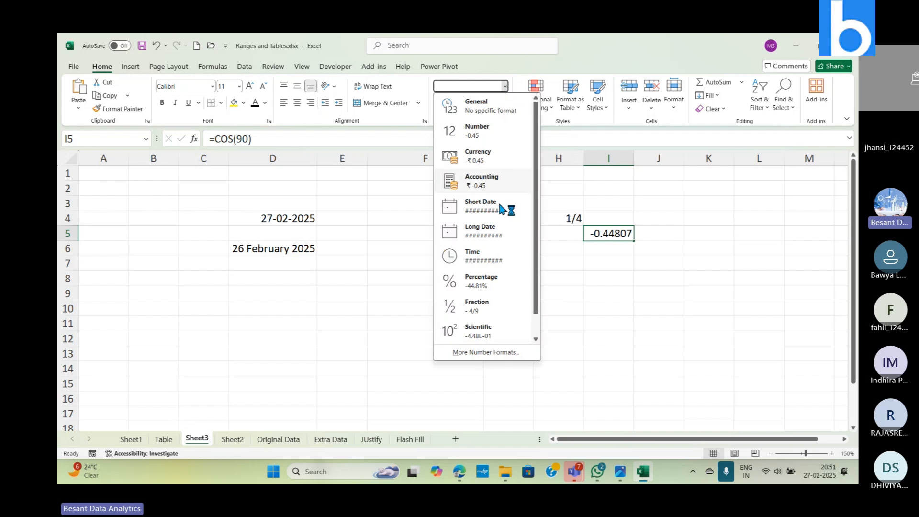
pyautogui.click(481, 333)
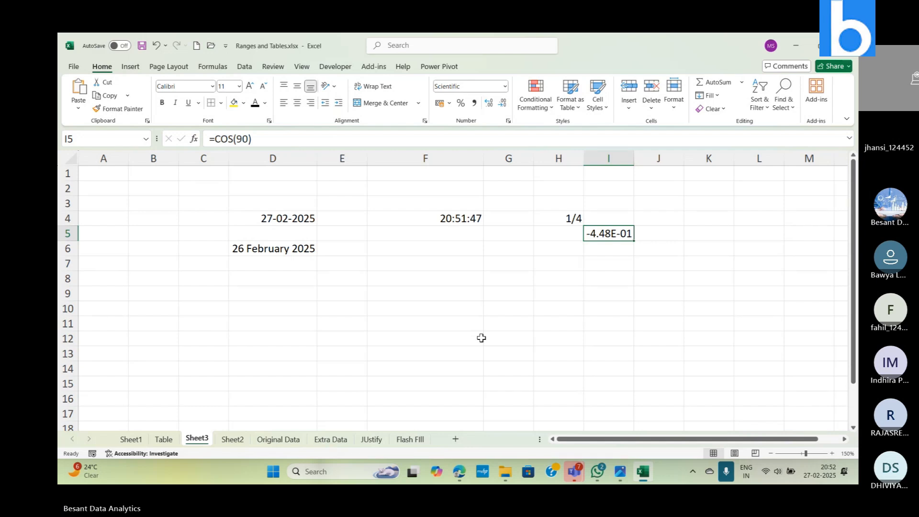
# Select cell F4 containing the NOW formula and apply the Time number format to it.
pyautogui.click(425, 216)
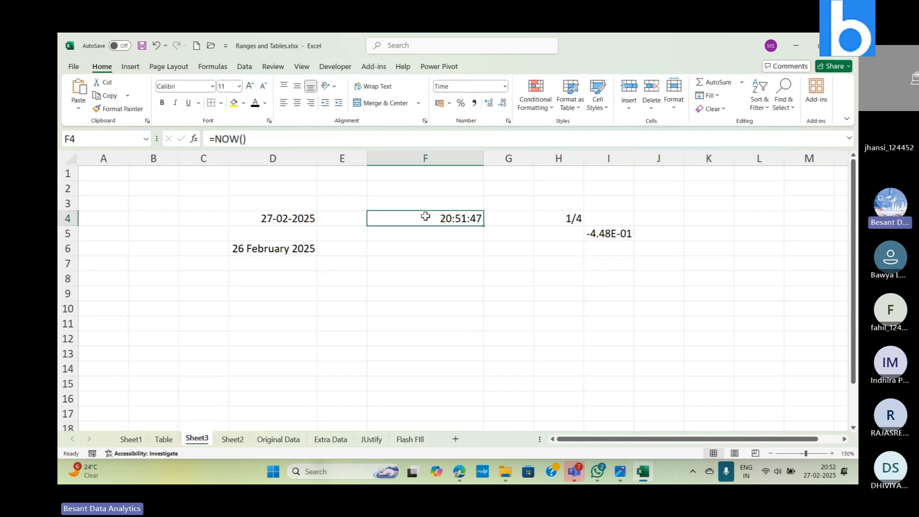
pyautogui.click(505, 86)
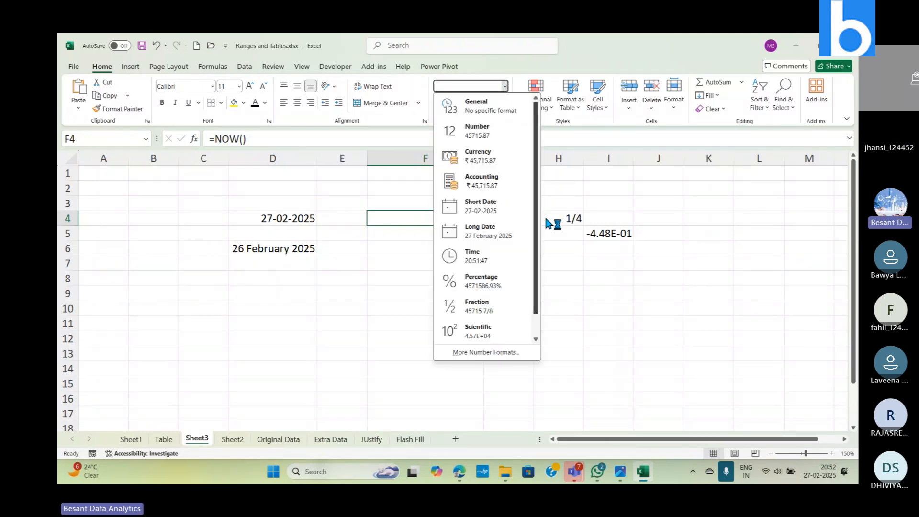
pyautogui.scroll(-1, 535, 333)
pyautogui.write('Time')
pyautogui.press('Return')
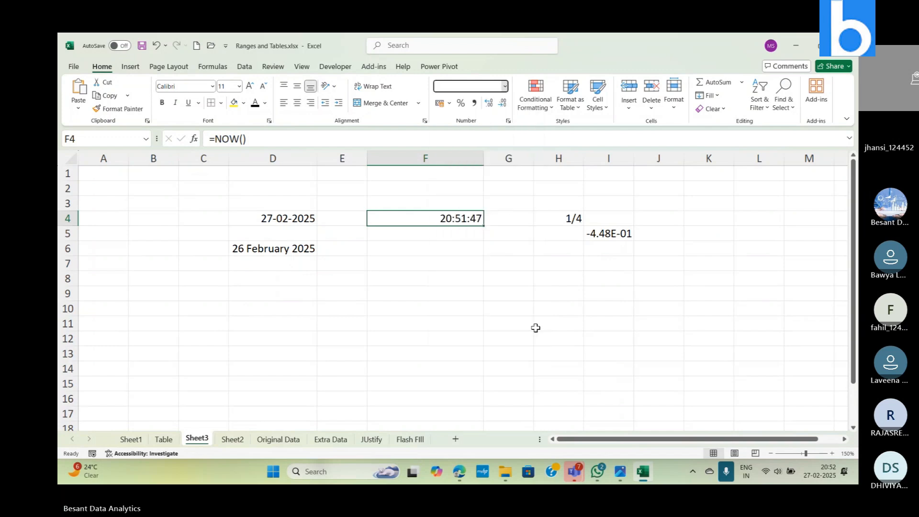
pyautogui.hotkey('alt', 'Tab')
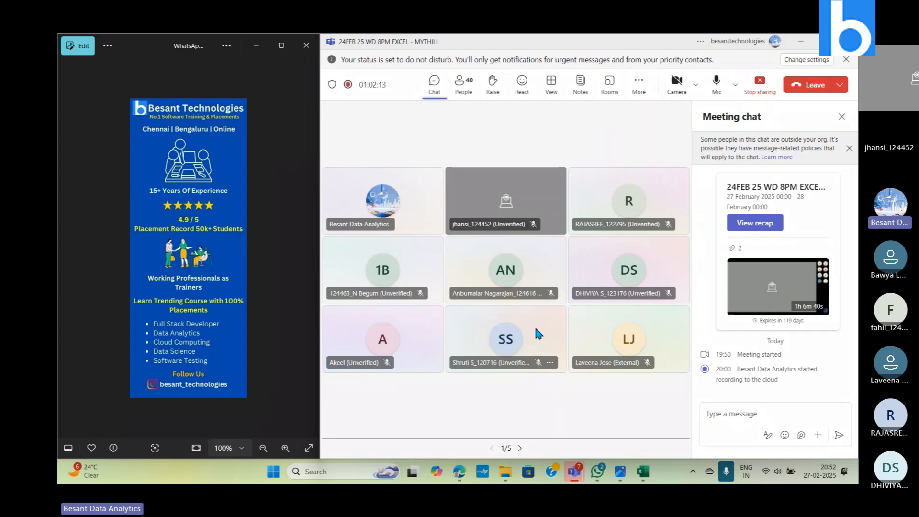
pyautogui.hotkey('alt', 'Tab')
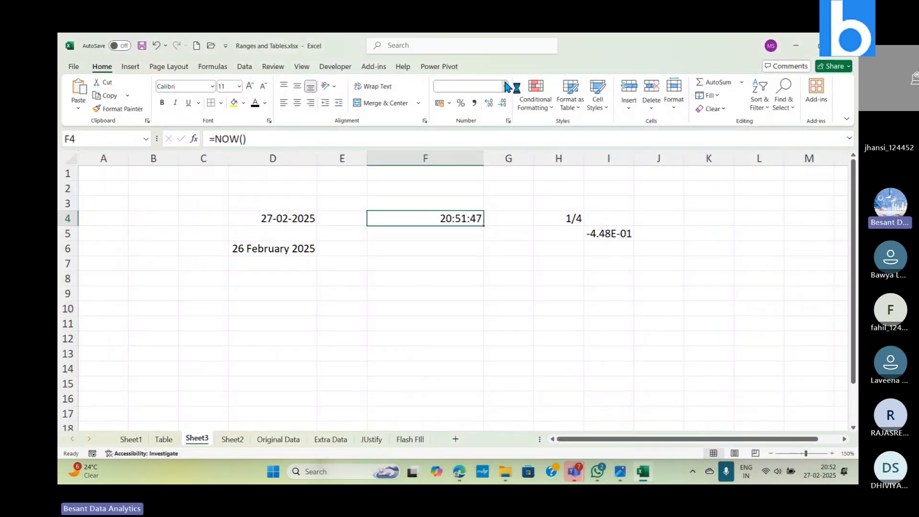
# Apply the custom number format hh:mm to cell F4 so the time shows only hours and minutes.
pyautogui.click(505, 86)
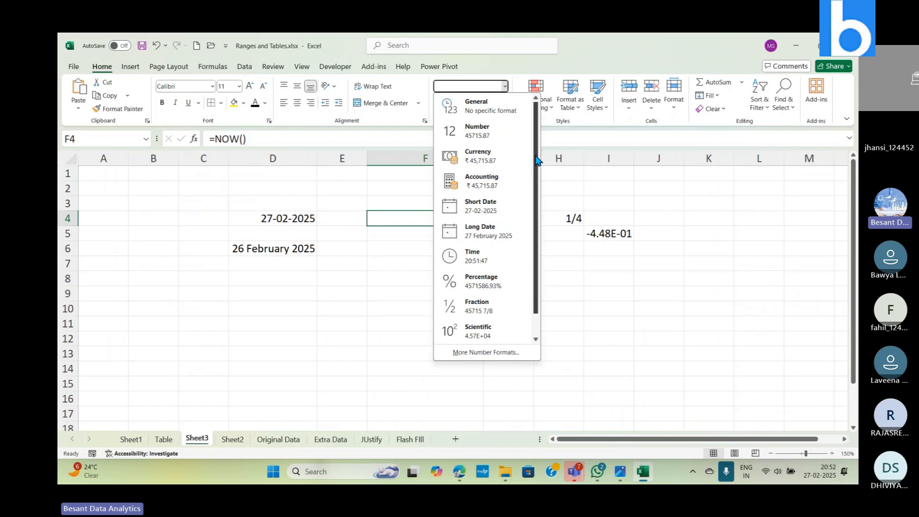
pyautogui.scroll(-1, 534, 153)
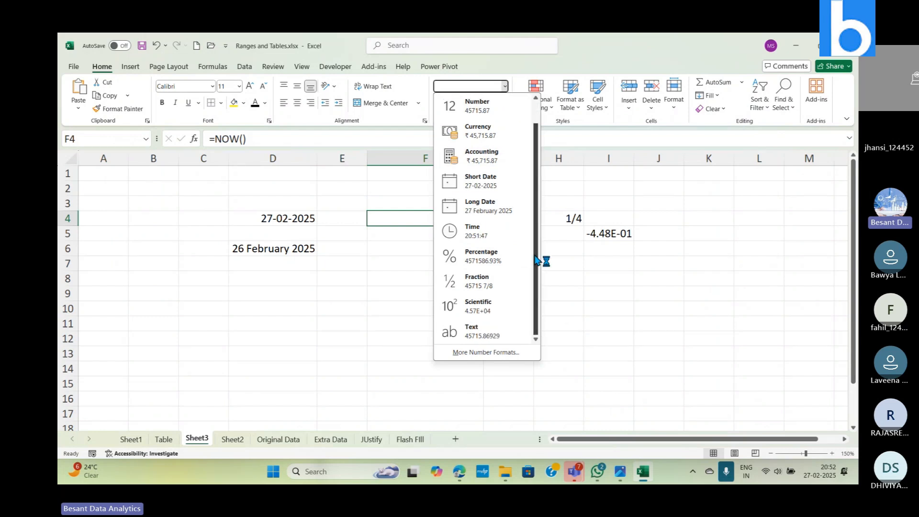
pyautogui.click(484, 352)
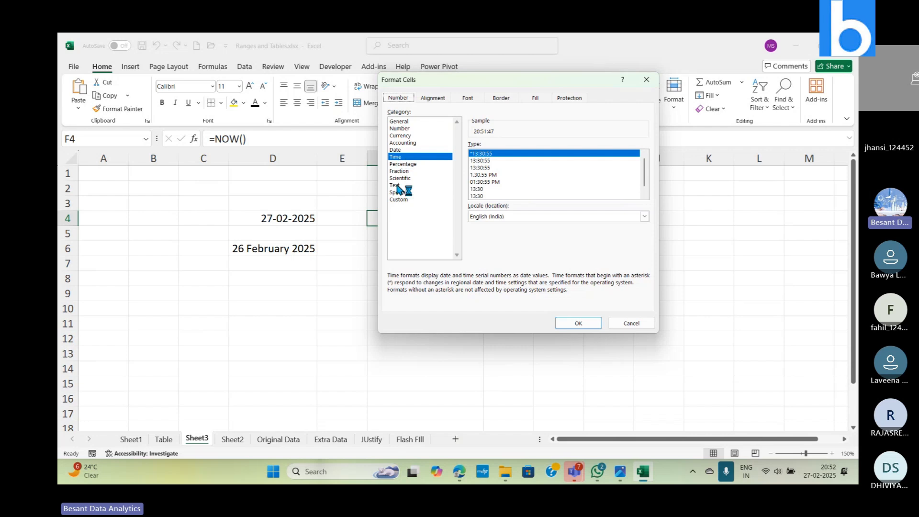
pyautogui.click(399, 201)
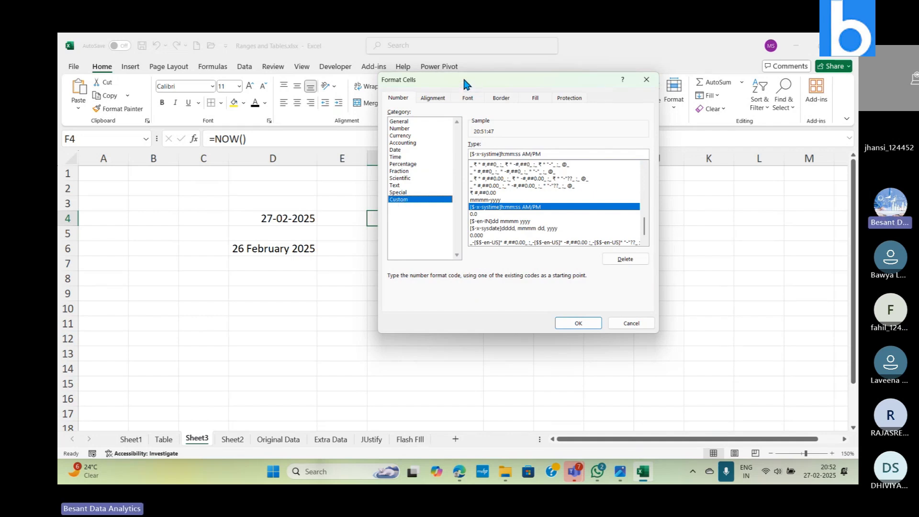
pyautogui.moveTo(463, 80); pyautogui.dragTo(608, 142)
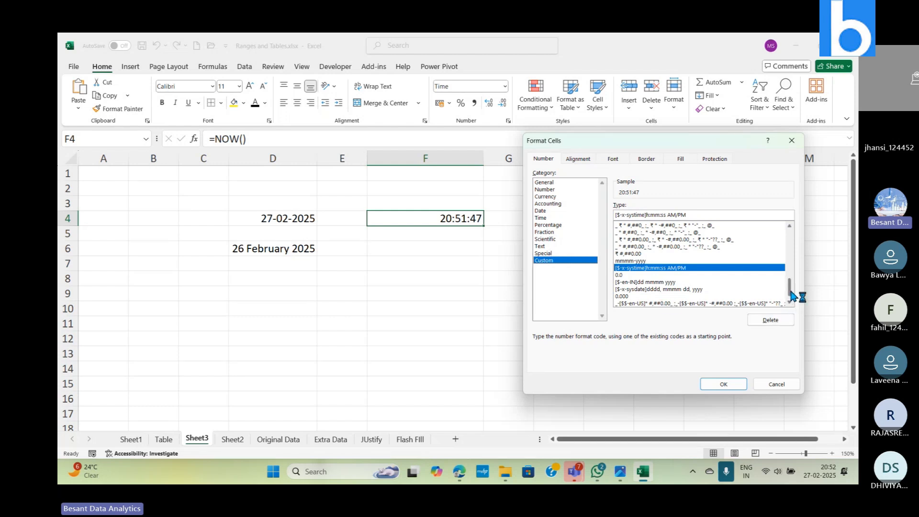
pyautogui.scroll(3, 791, 292)
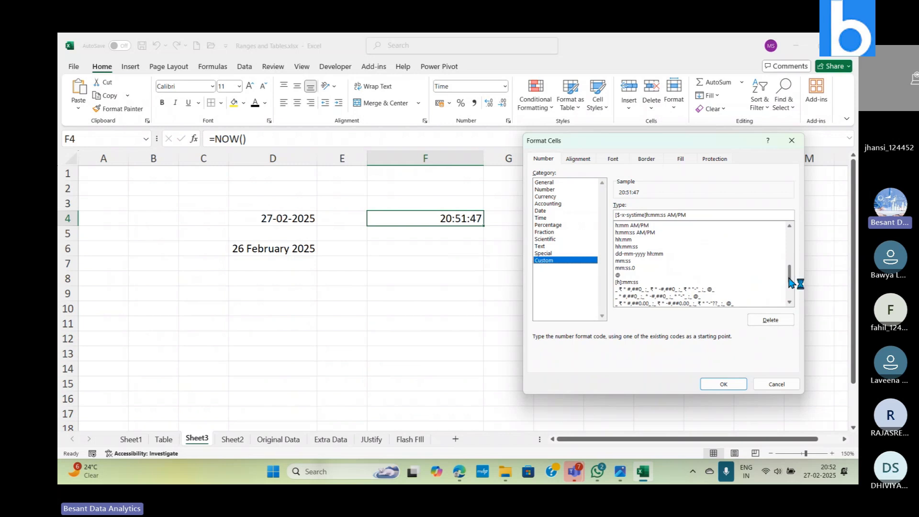
pyautogui.click(632, 239)
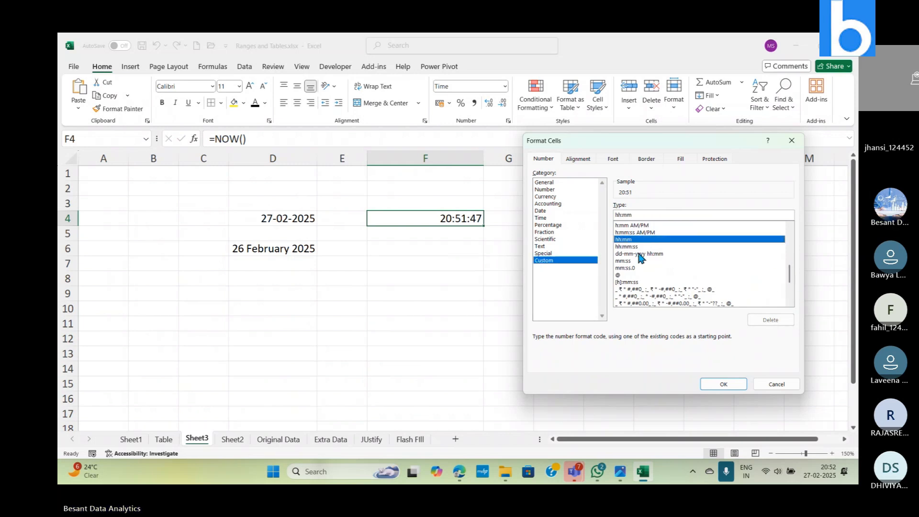
pyautogui.click(717, 382)
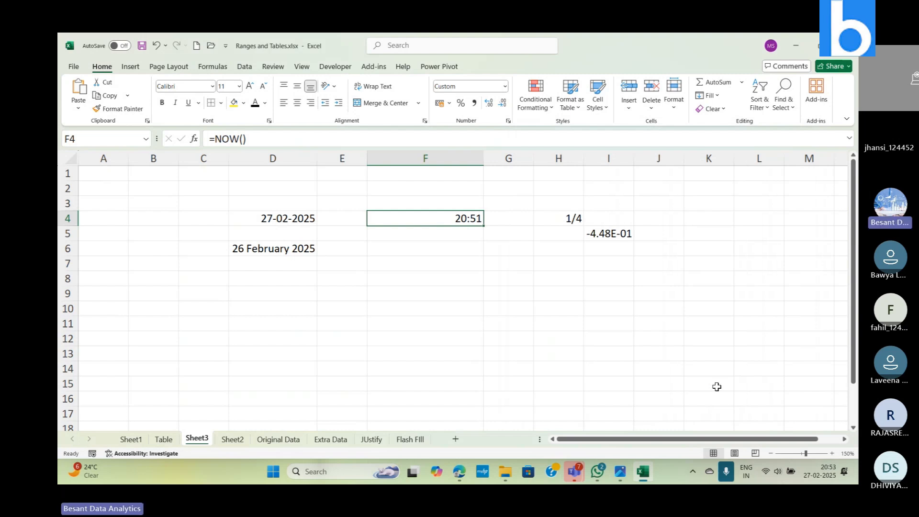
# Switch cell F4 to the custom number format h:mm AM/PM.
pyautogui.click(504, 86)
pyautogui.click(502, 354)
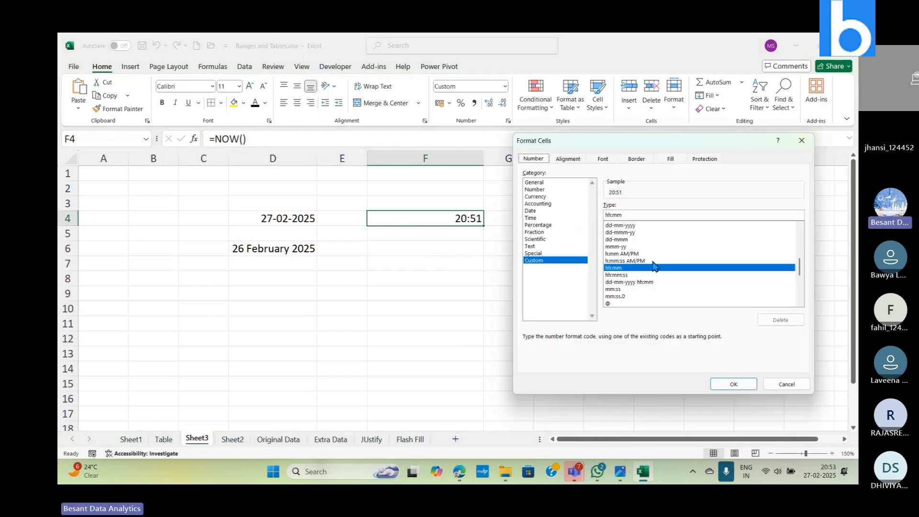
pyautogui.click(622, 253)
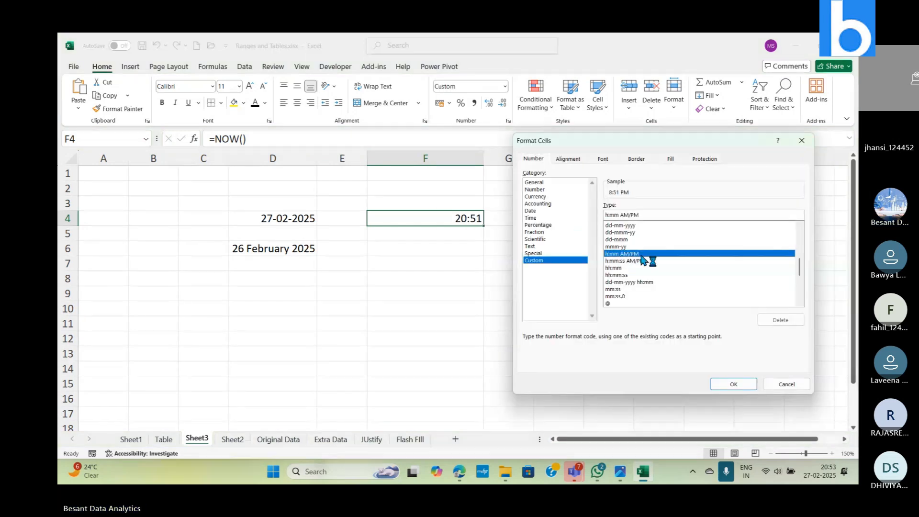
pyautogui.click(726, 384)
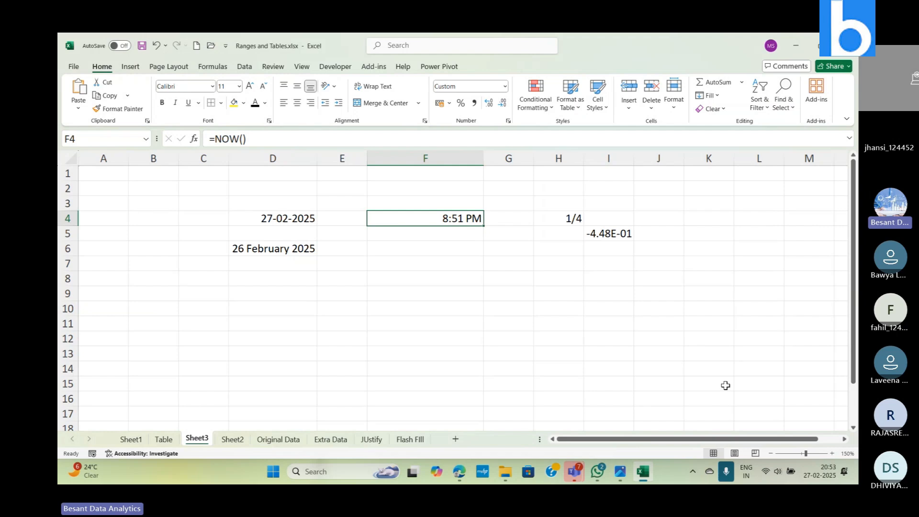
pyautogui.hotkey('alt', 'Tab')
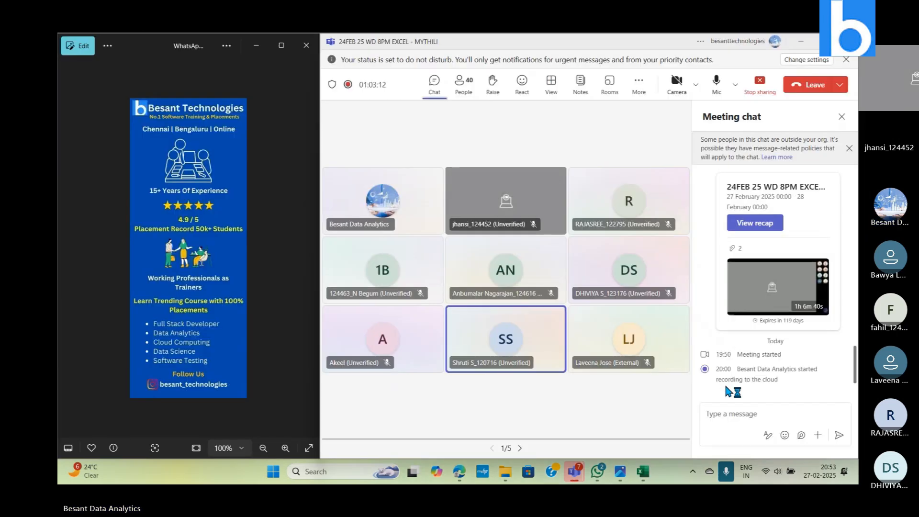
pyautogui.hotkey('alt', 'Tab')
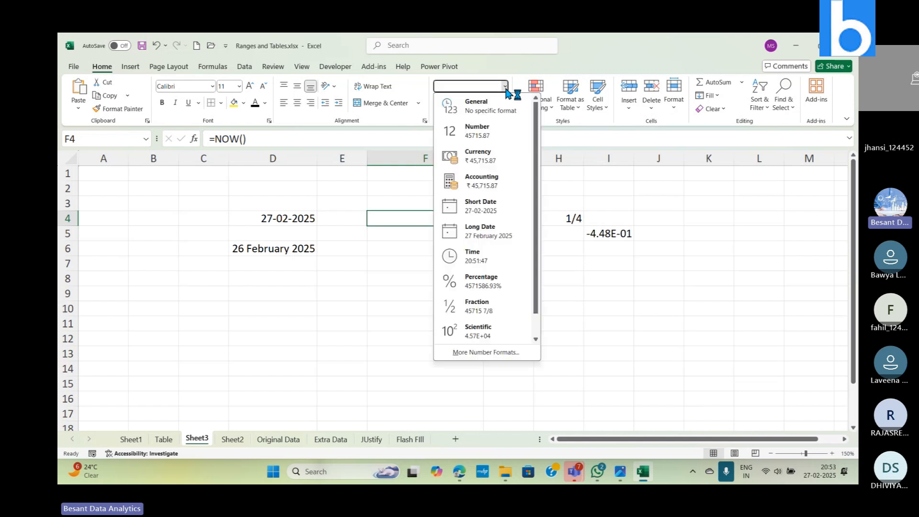
# Apply the custom number format mm:ss to cell F4 to show minutes and seconds.
pyautogui.click(483, 354)
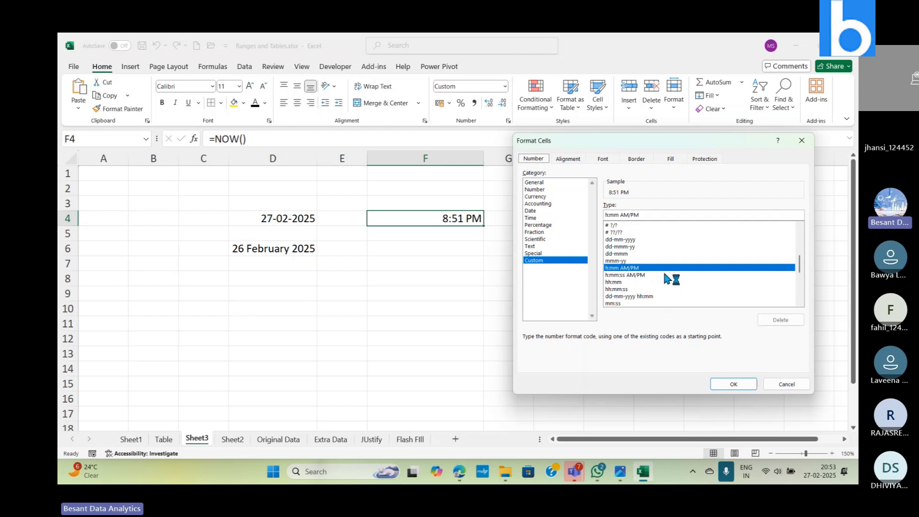
pyautogui.click(614, 304)
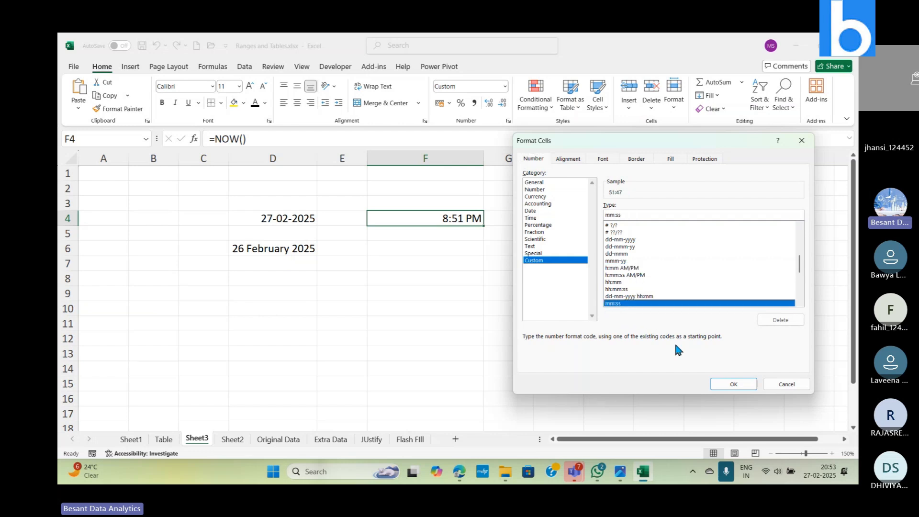
pyautogui.click(725, 382)
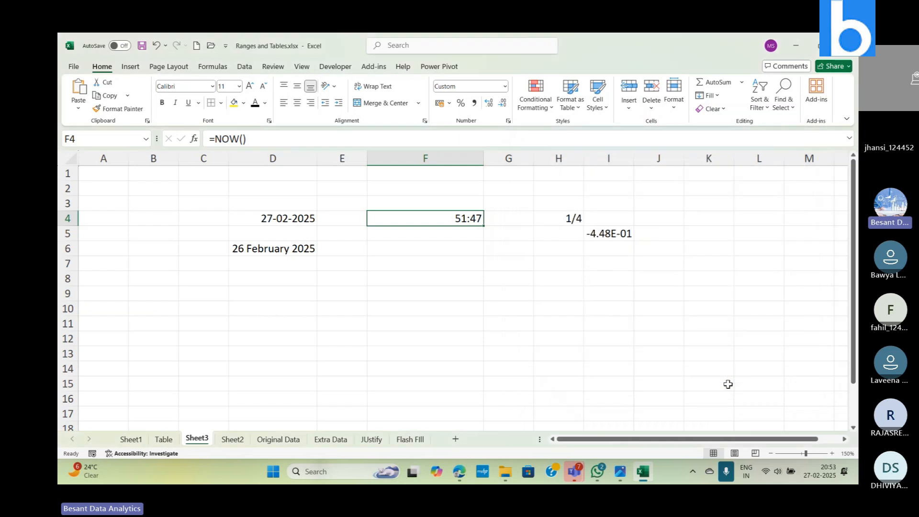
# Preview the custom format hh:mm for cell F4, and apply h:mm AM/PM to it instead.
pyautogui.click(504, 86)
pyautogui.click(521, 346)
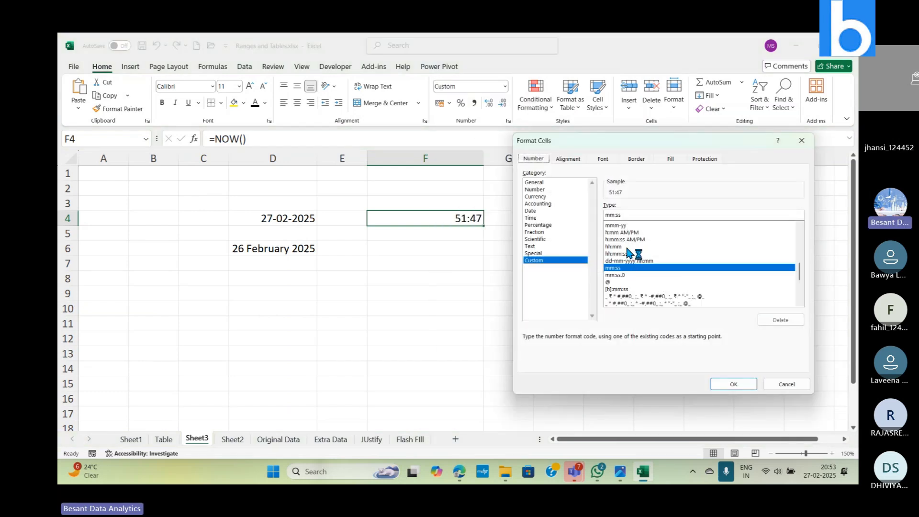
pyautogui.click(626, 247)
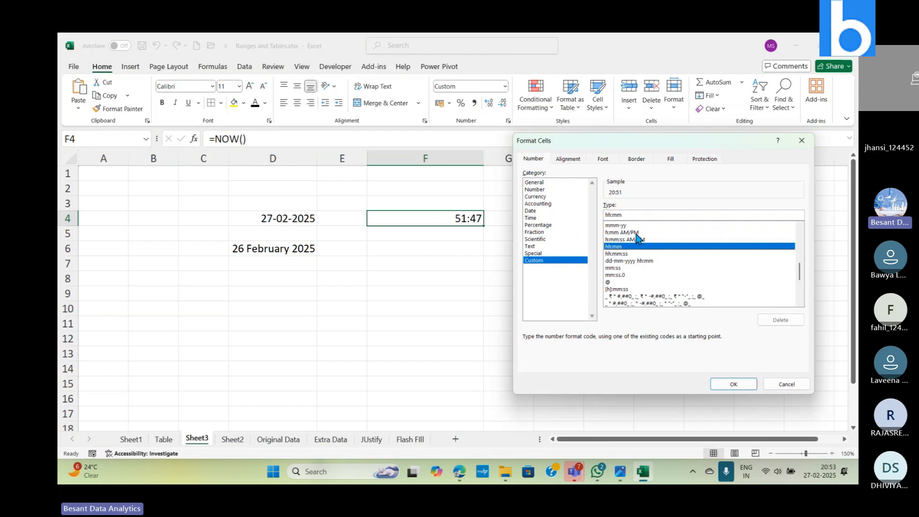
pyautogui.click(634, 233)
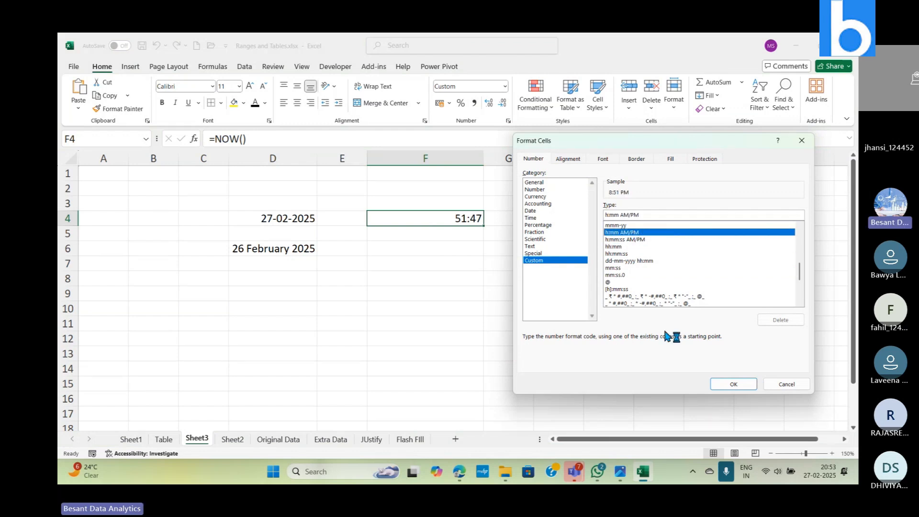
pyautogui.click(733, 384)
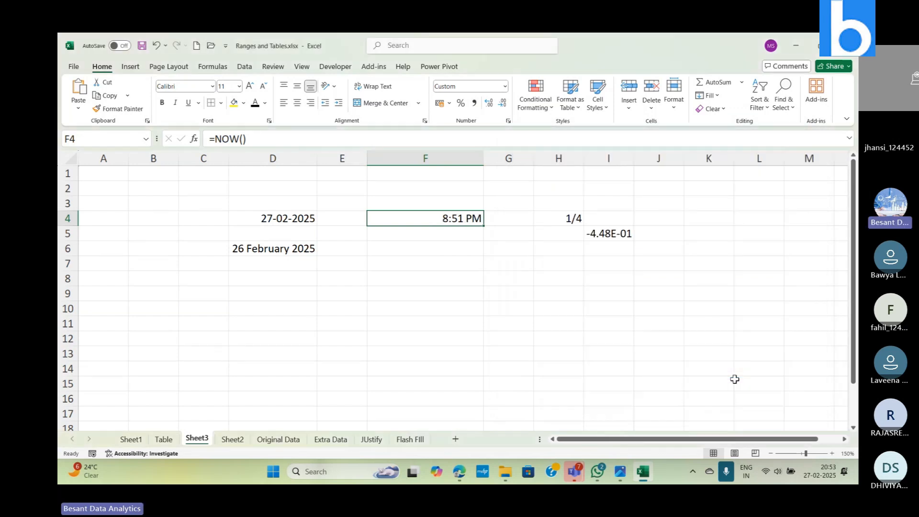
# Give cell D4 with the TODAY formula the custom number format mm-dd-yyyy.
pyautogui.click(281, 220)
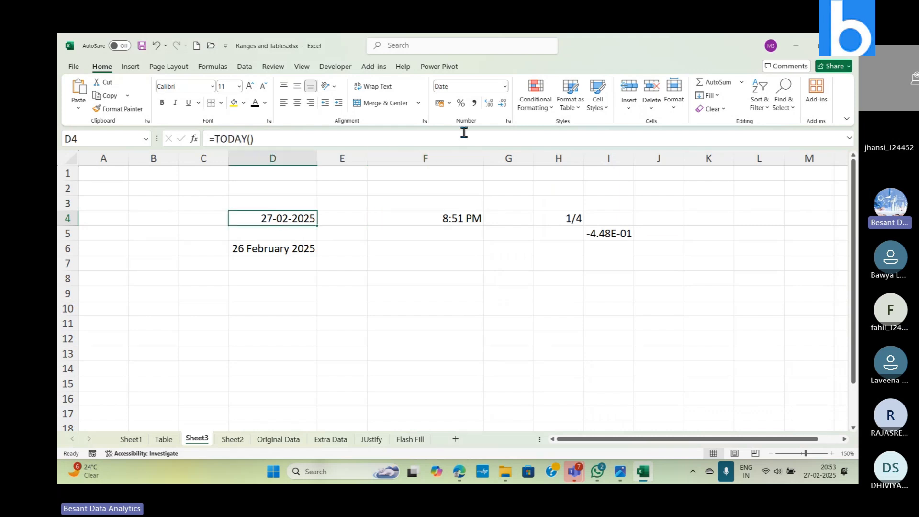
pyautogui.click(505, 87)
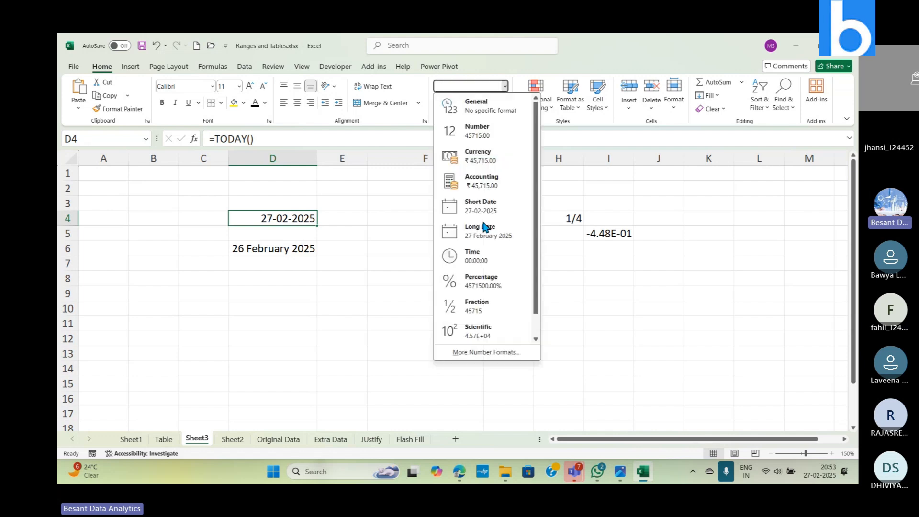
pyautogui.click(490, 359)
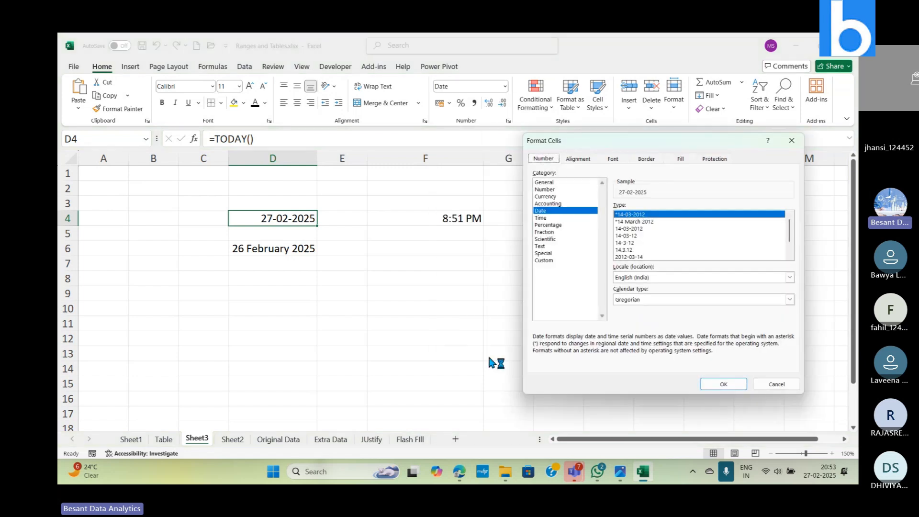
pyautogui.click(543, 260)
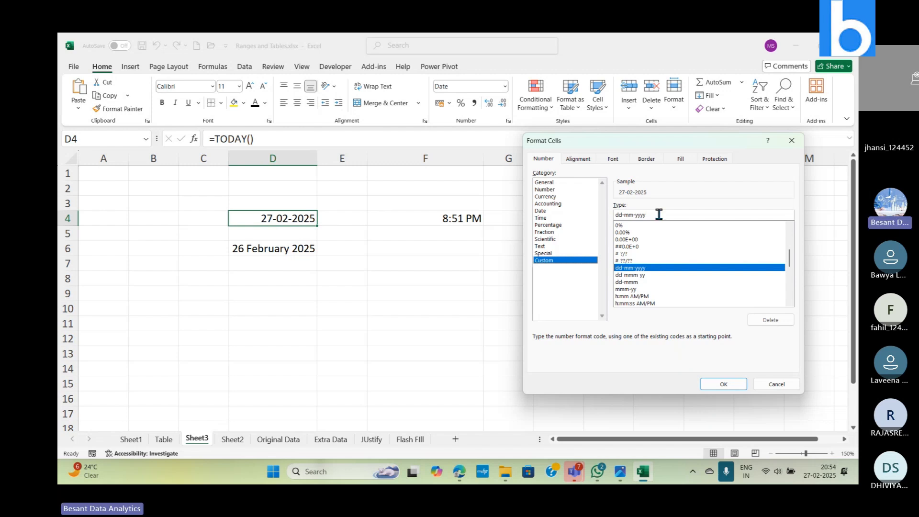
pyautogui.press('BackSpace')
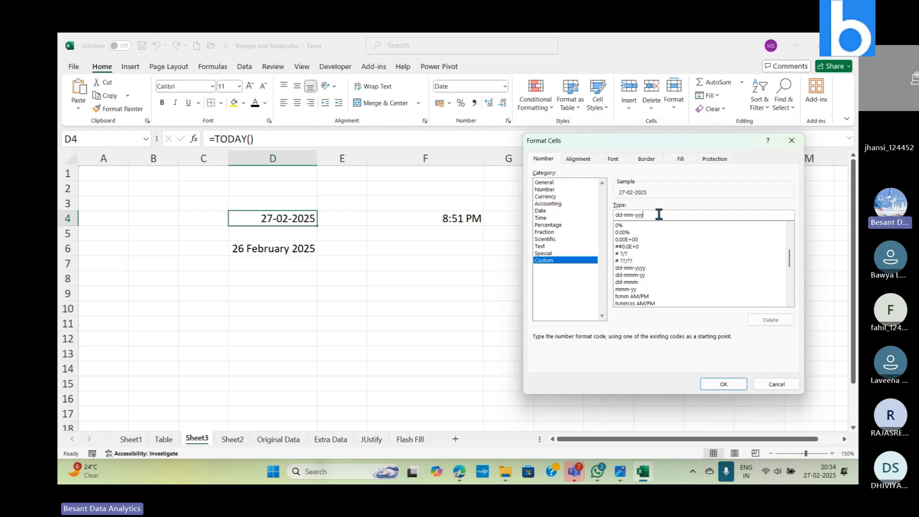
pyautogui.press('BackSpace')
pyautogui.press('BackSpace')
pyautogui.press('BackSpace')
pyautogui.press('BackSpace')
pyautogui.press('BackSpace')
pyautogui.press('BackSpace')
pyautogui.press('BackSpace')
pyautogui.press('BackSpace')
pyautogui.press('BackSpace')
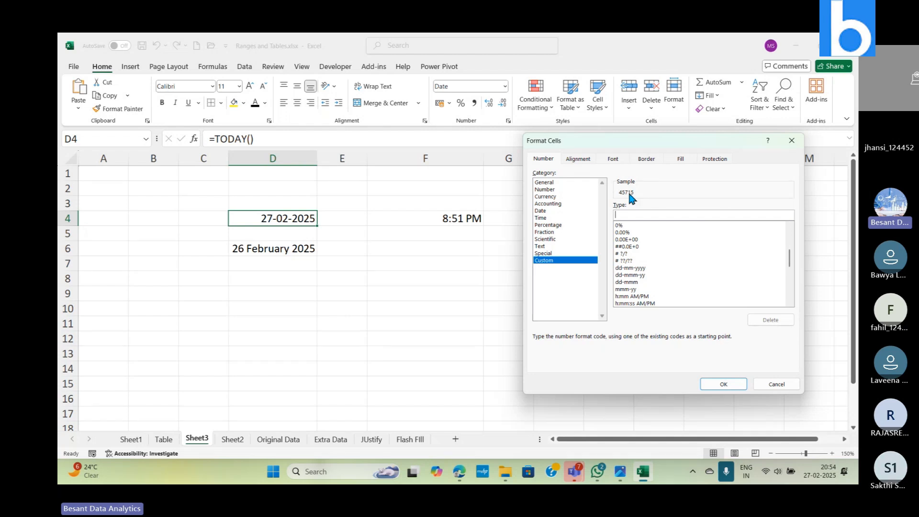
pyautogui.write('mm-dd-yyyy')
pyautogui.click(720, 383)
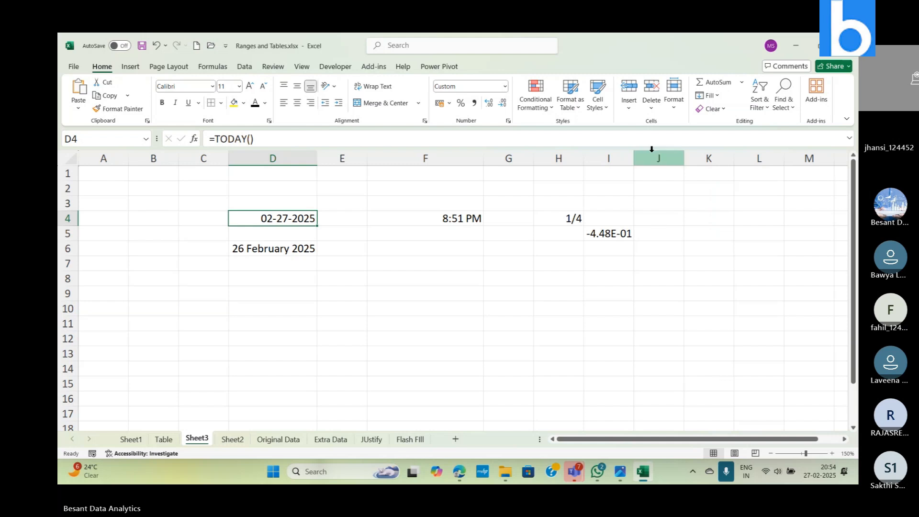
# Change the custom number format of cell D4 to mm/dd/yyyy.
pyautogui.click(504, 86)
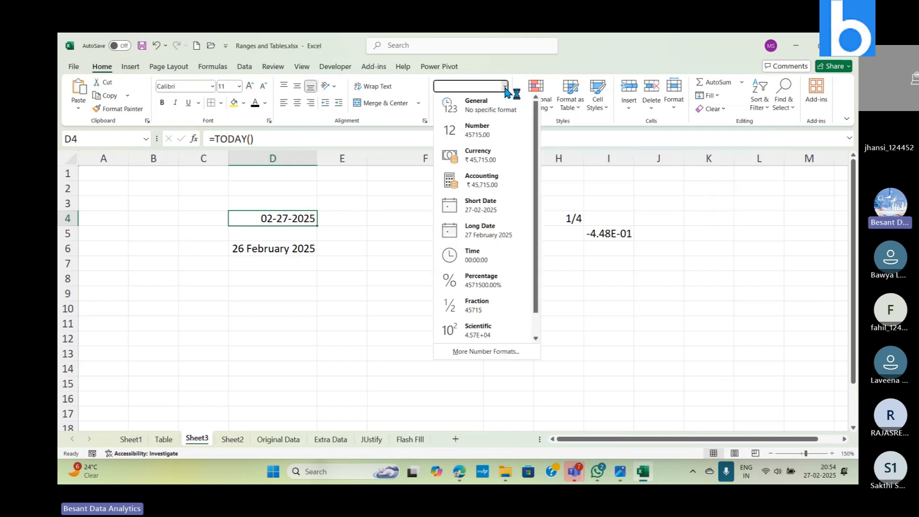
pyautogui.click(486, 351)
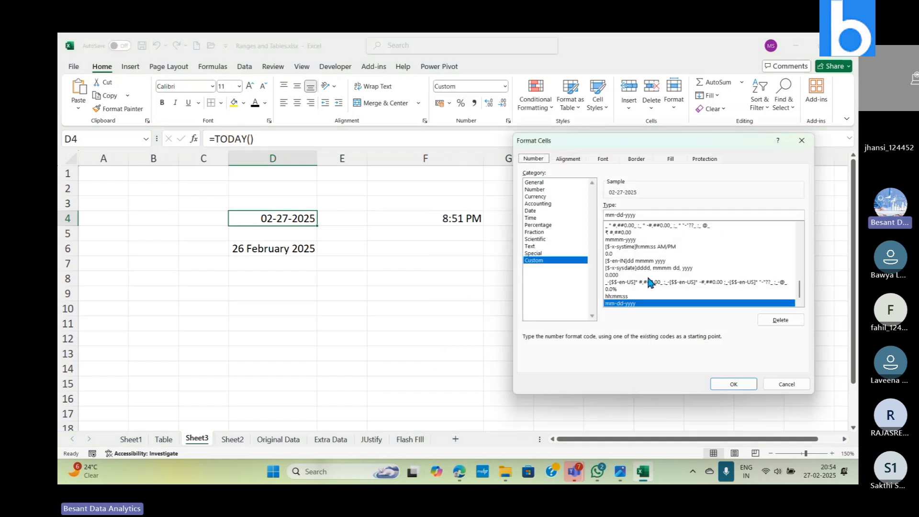
pyautogui.click(616, 215)
pyautogui.press('BackSpace')
pyautogui.write('/')
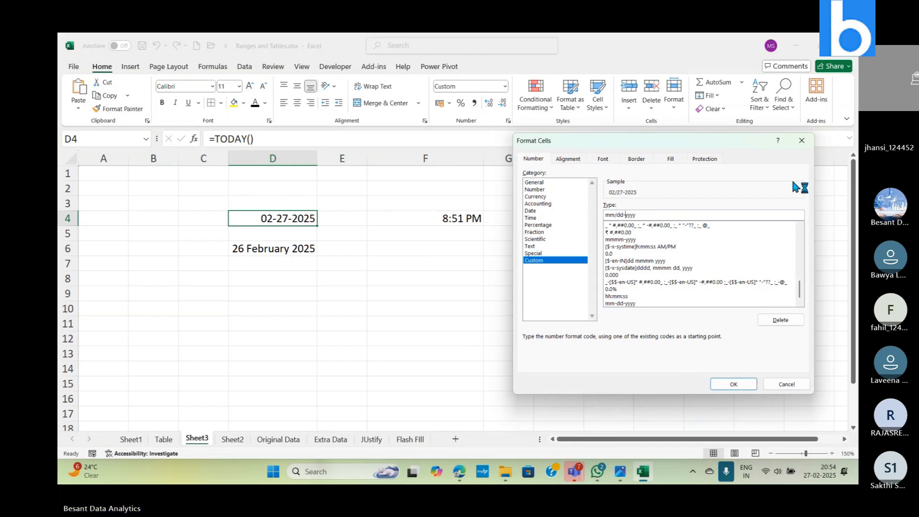
pyautogui.press('BackSpace')
pyautogui.write('/')
pyautogui.press('Return')
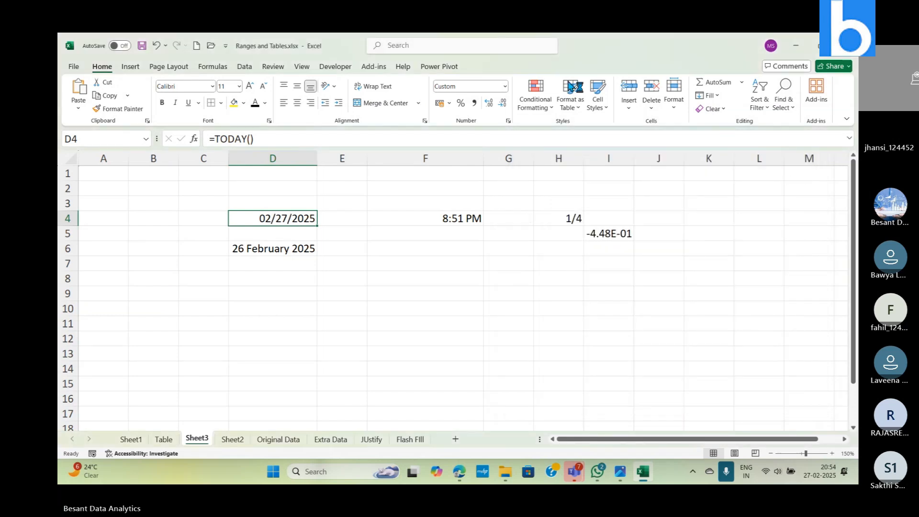
# Replace cell D4's custom format code with mmm, trying the month codes mm and mmmm along the way.
pyautogui.click(505, 86)
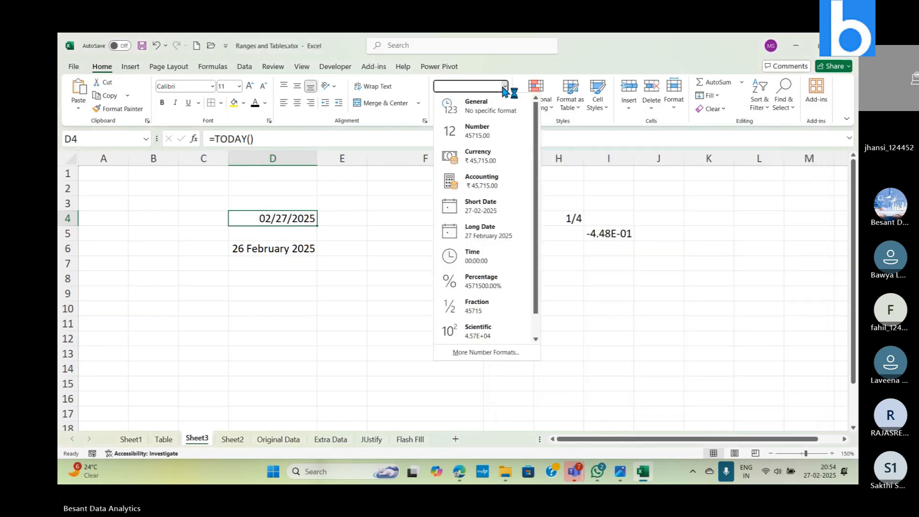
pyautogui.click(474, 352)
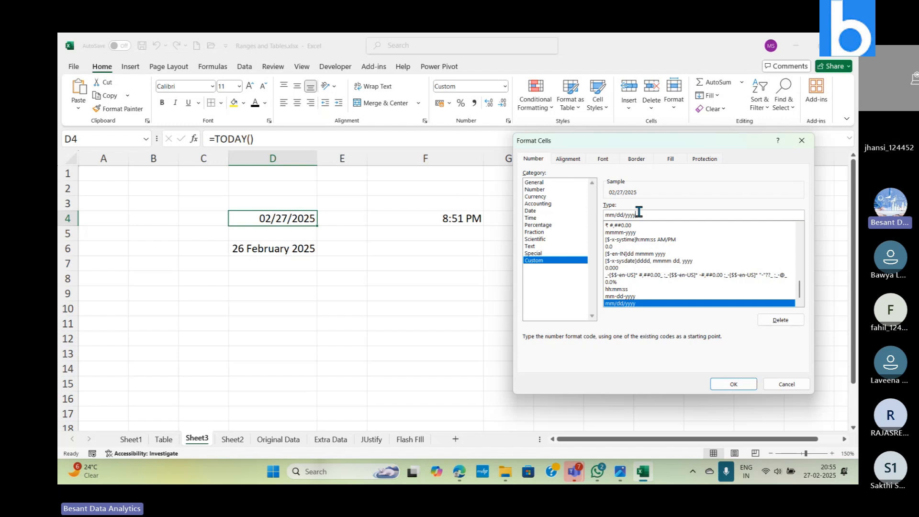
pyautogui.press('BackSpace')
pyautogui.press('BackSpace')
pyautogui.press('BackSpace')
pyautogui.press('BackSpace')
pyautogui.press('BackSpace')
pyautogui.press('BackSpace')
pyautogui.press('BackSpace')
pyautogui.press('BackSpace')
pyautogui.press('BackSpace')
pyautogui.press('BackSpace')
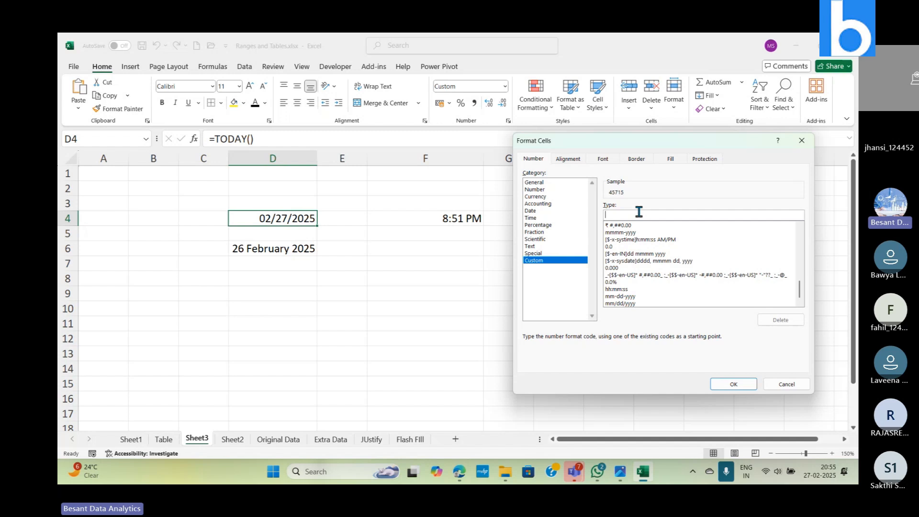
pyautogui.write('mm')
pyautogui.press('BackSpace')
pyautogui.write('m')
pyautogui.write('m')
pyautogui.write('m')
pyautogui.press('BackSpace')
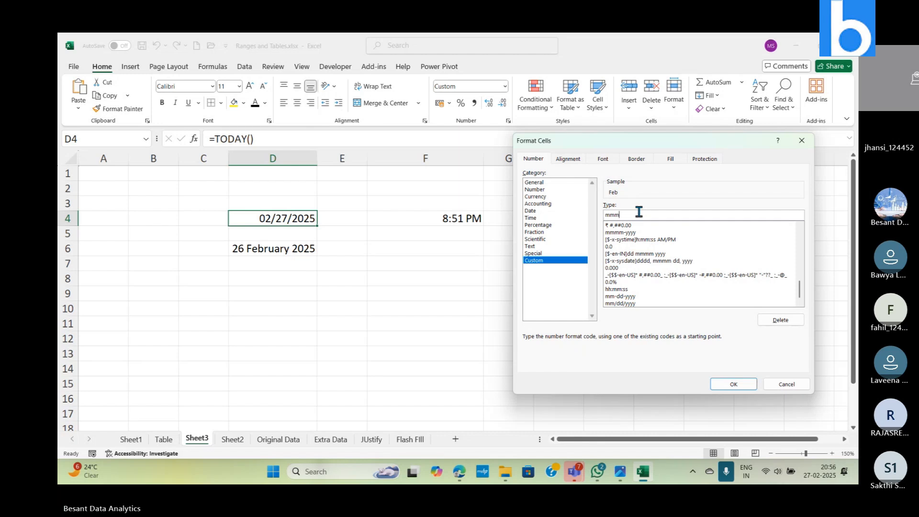
# Extend the format code with a hyphen and a two-digit year so that it reads mmm-yy.
pyautogui.write('-')
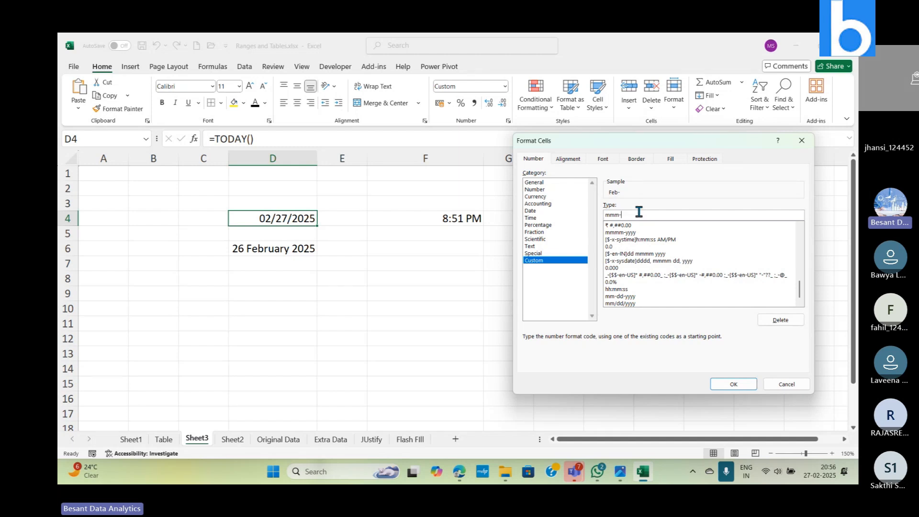
pyautogui.write('yyyy')
pyautogui.press('BackSpace')
pyautogui.press('BackSpace')
# Switch to the Teams meeting, mute and unmute the microphone, and return to the Excel workbook.
pyautogui.moveTo(574, 471)
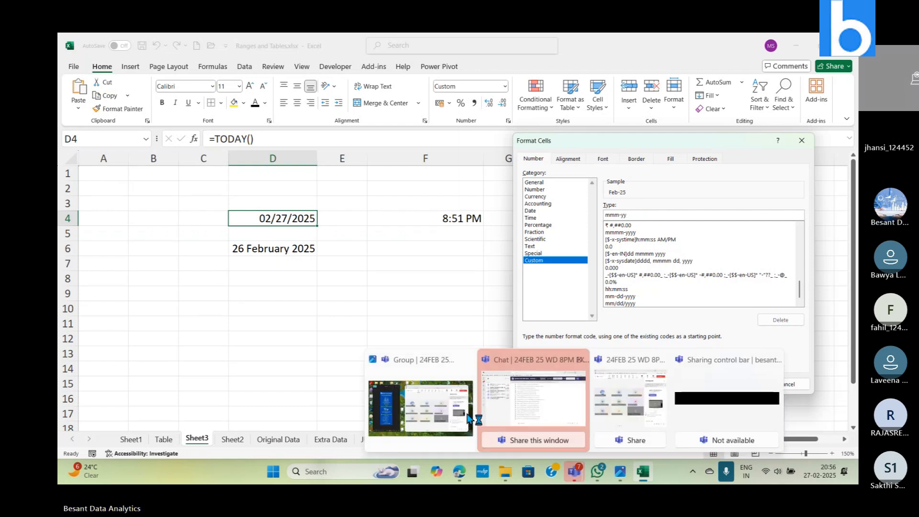
pyautogui.click(452, 416)
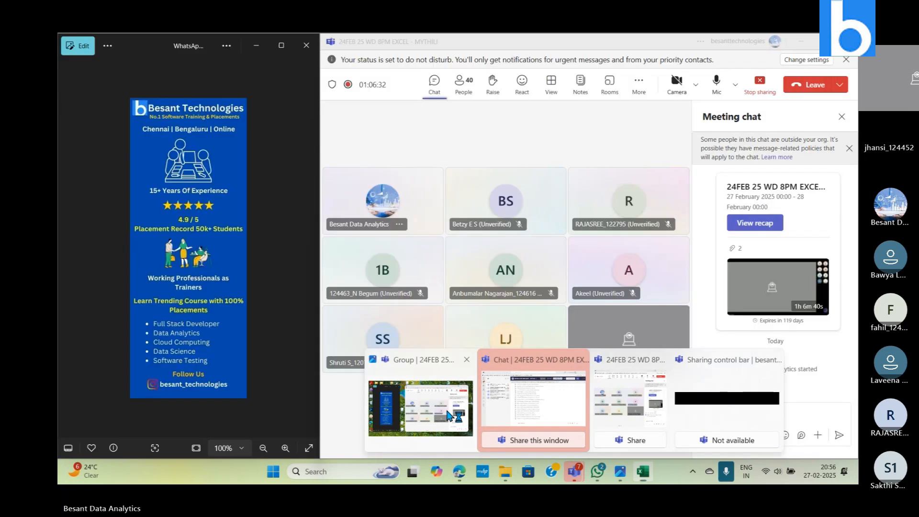
pyautogui.click(723, 93)
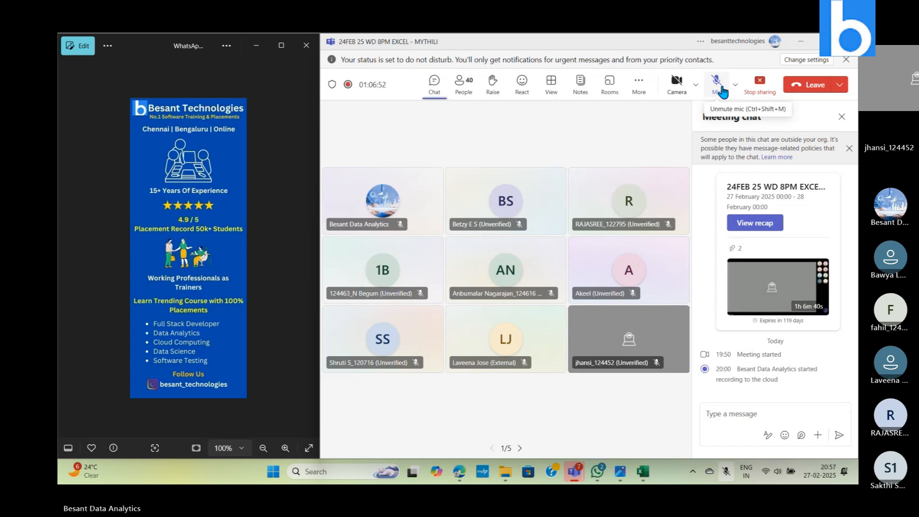
pyautogui.click(722, 91)
pyautogui.hotkey('alt', 'Tab')
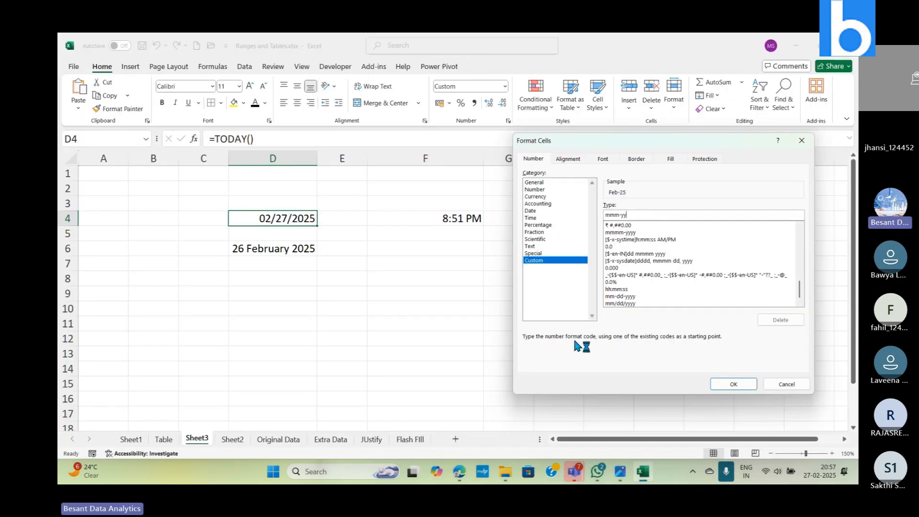
# Apply the custom number format mmm-yy to cell D4.
pyautogui.click(732, 383)
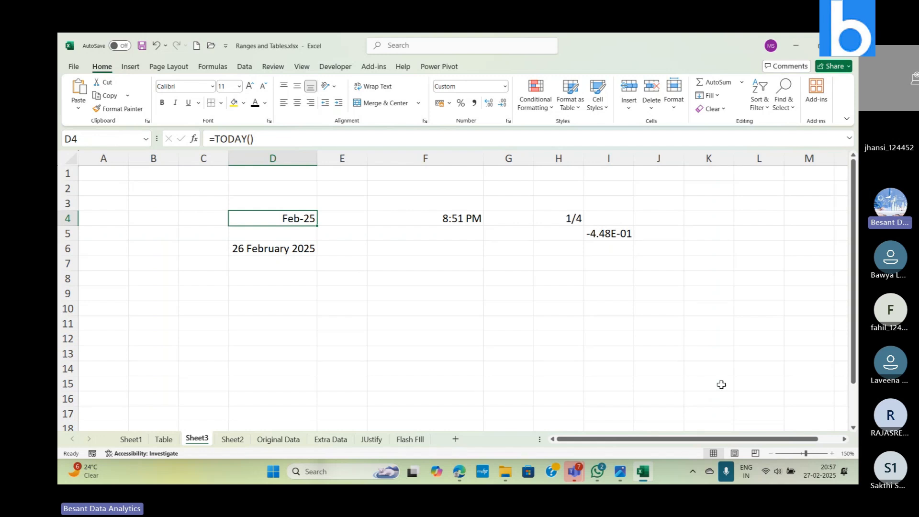
pyautogui.click(502, 118)
# Replace cell D4's custom format code with dddd for the full weekday name, trying dd and ddd first.
pyautogui.click(504, 87)
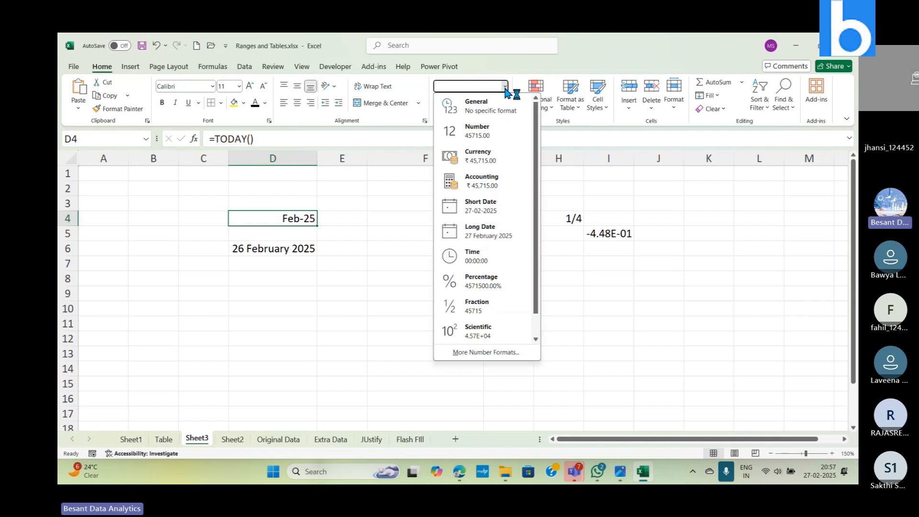
pyautogui.click(486, 353)
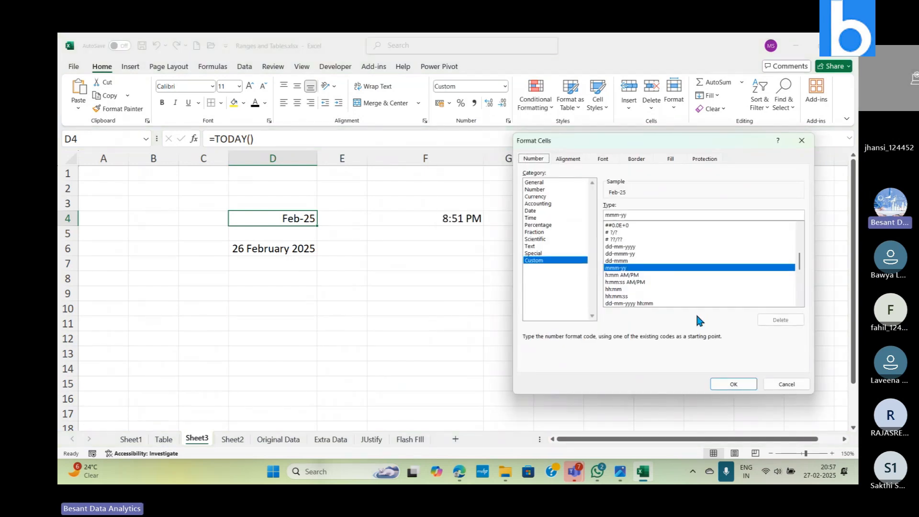
pyautogui.doubleClick(643, 216)
pyautogui.press('BackSpace')
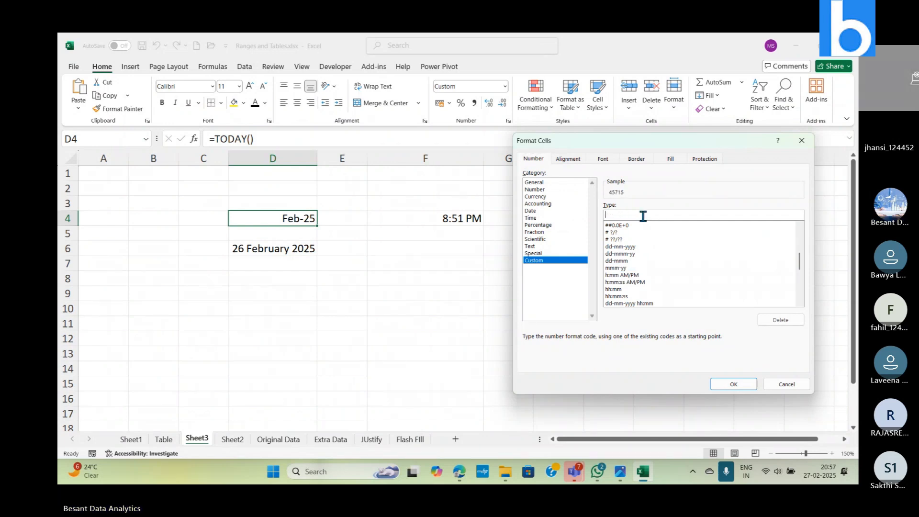
pyautogui.write('dd')
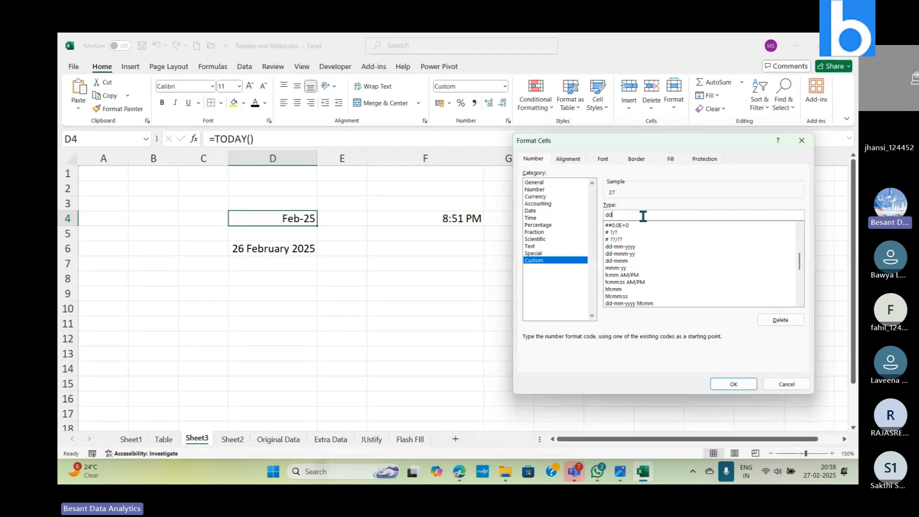
pyautogui.write('d')
pyautogui.write('d')
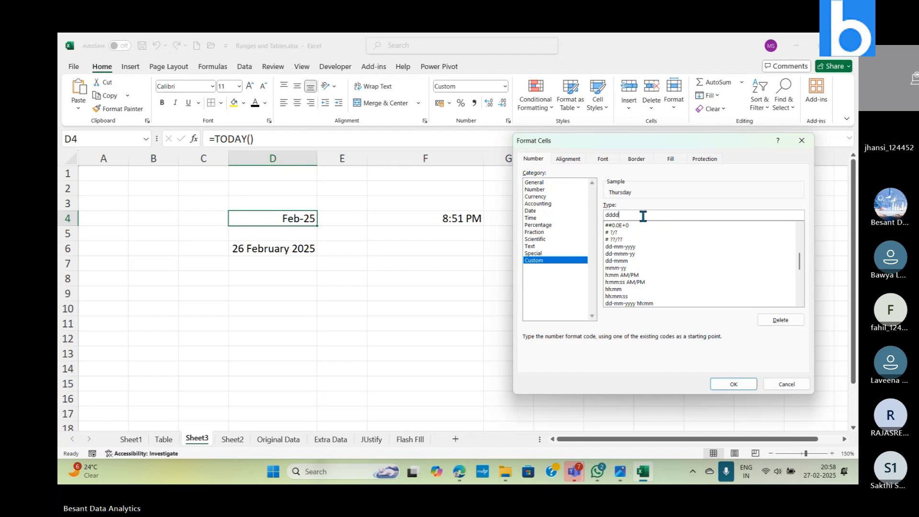
# Complete the custom format code as dddd dd mmmm yyyy and apply it to cell D4.
pyautogui.write('-')
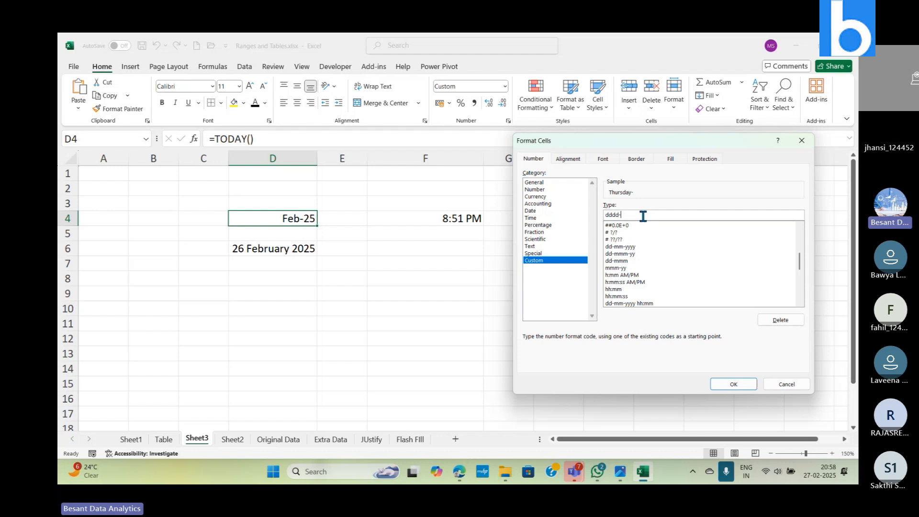
pyautogui.write('dd')
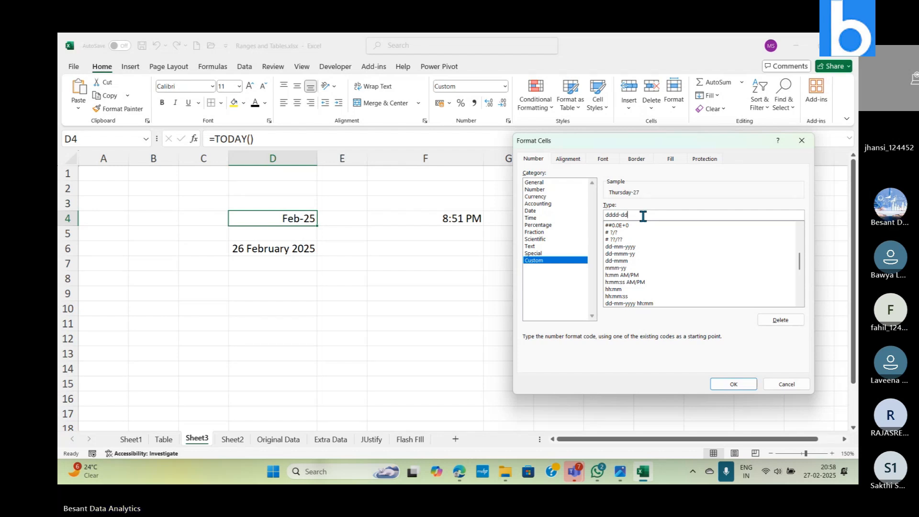
pyautogui.write('-mm')
pyautogui.press('BackSpace')
pyautogui.press('BackSpace')
pyautogui.press('BackSpace')
pyautogui.press('BackSpace')
pyautogui.press('BackSpace')
pyautogui.press('BackSpace')
pyautogui.write('dd mm')
pyautogui.press('BackSpace')
pyautogui.press('BackSpace')
pyautogui.write('mmmm yyyy')
pyautogui.click(731, 384)
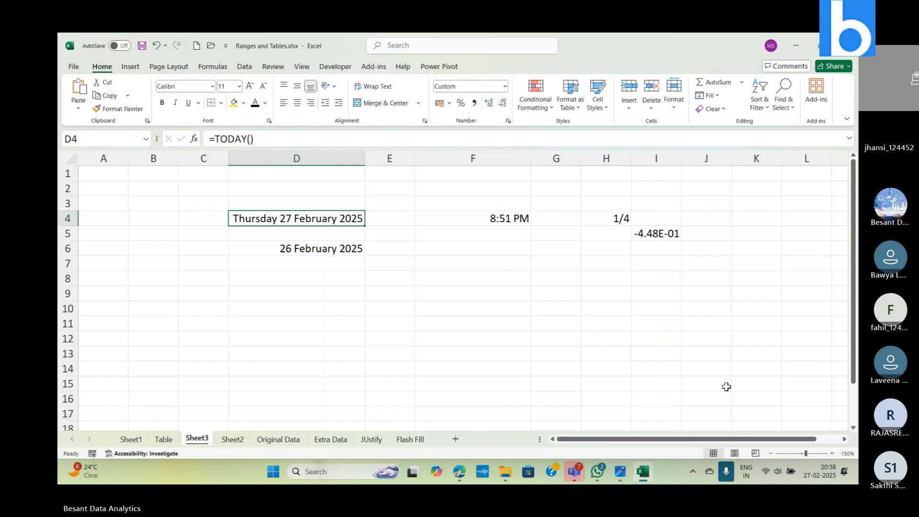
# Reopen cell D4's custom format and retype its month and year codes in uppercase as MMMM YYYY.
pyautogui.click(506, 87)
pyautogui.click(506, 362)
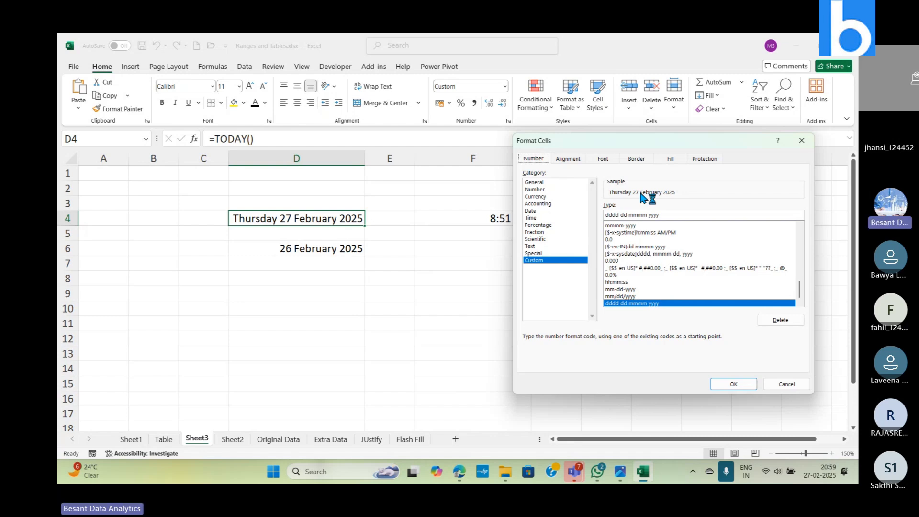
pyautogui.hotkey('alt', 'Tab')
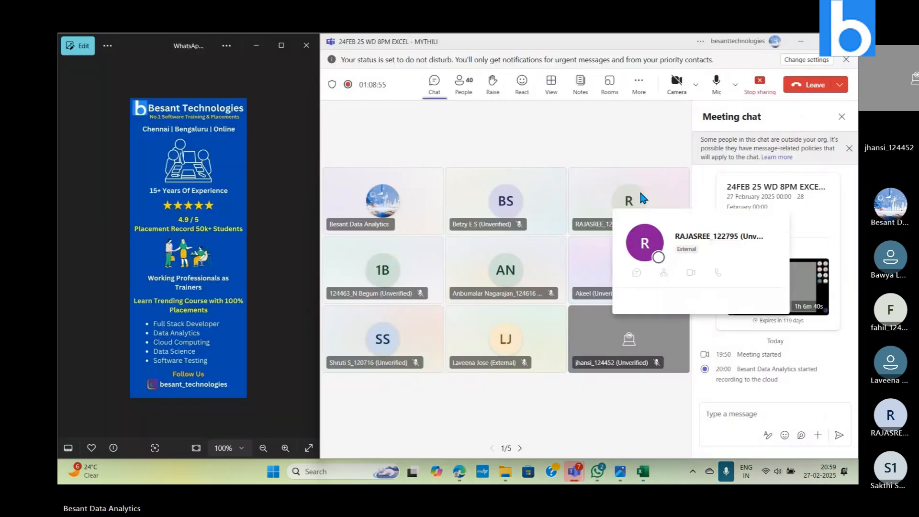
pyautogui.hotkey('alt', 'Tab')
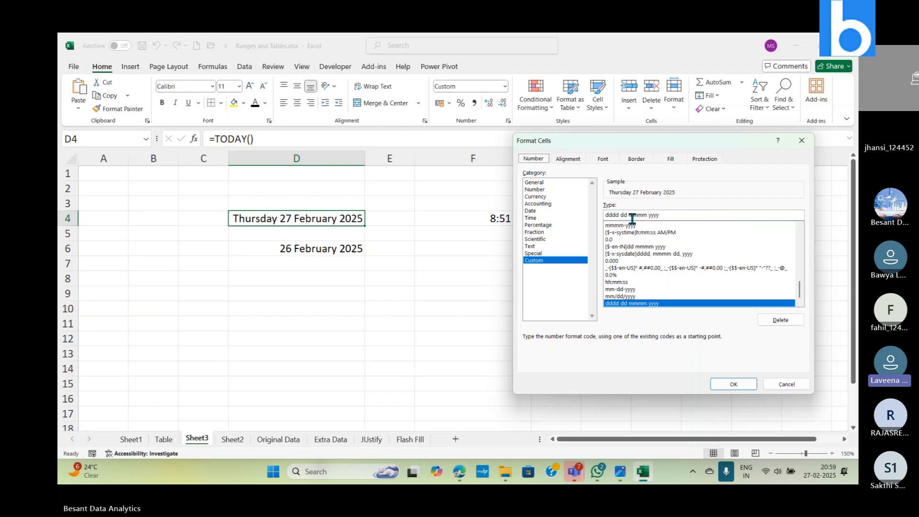
pyautogui.doubleClick(646, 217)
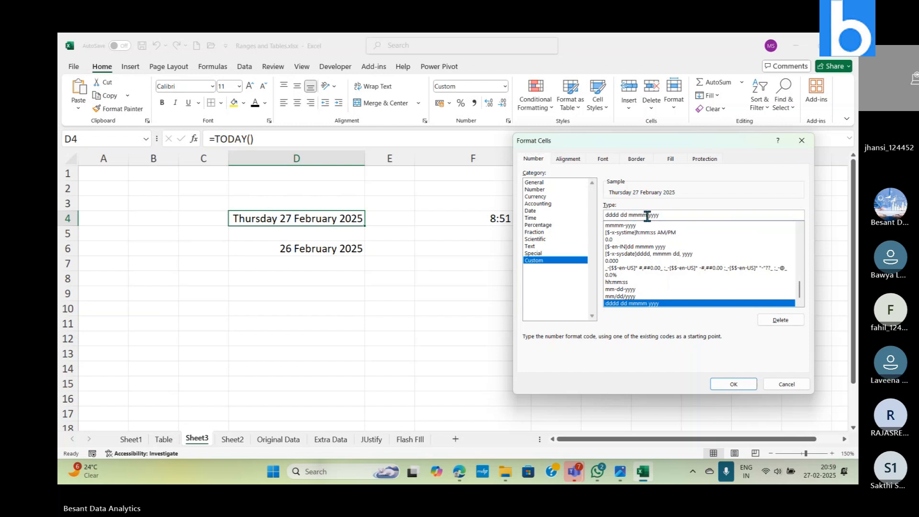
pyautogui.press('BackSpace')
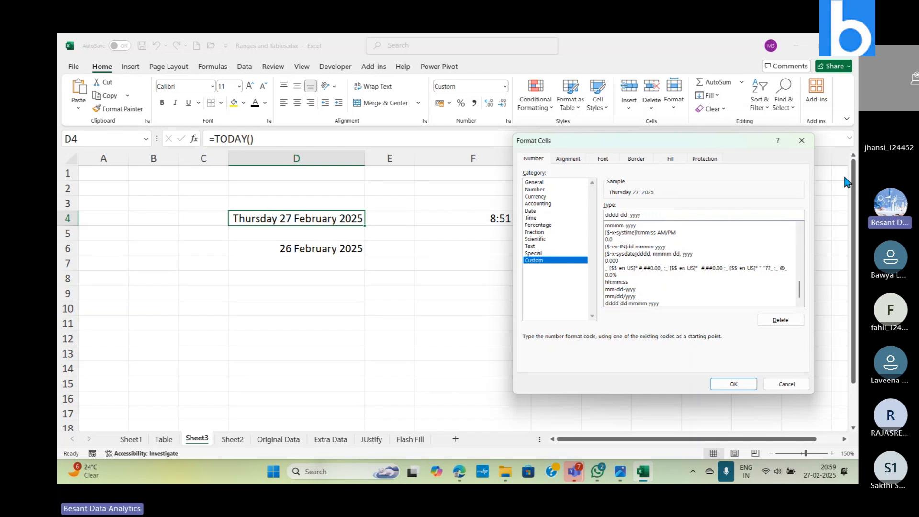
pyautogui.write('MMMM')
pyautogui.click(678, 213)
pyautogui.press('BackSpace')
pyautogui.press('BackSpace')
pyautogui.press('BackSpace')
pyautogui.press('BackSpace')
pyautogui.write('YYY')
# Replace the lowercase day codes with uppercase DDDD DD and apply the format to cell D4.
pyautogui.press('Home')
pyautogui.press('Delete')
pyautogui.press('Delete')
pyautogui.press('Delete')
pyautogui.press('Delete')
pyautogui.press('Delete')
pyautogui.press('Delete')
pyautogui.press('Delete')
pyautogui.press('Delete')
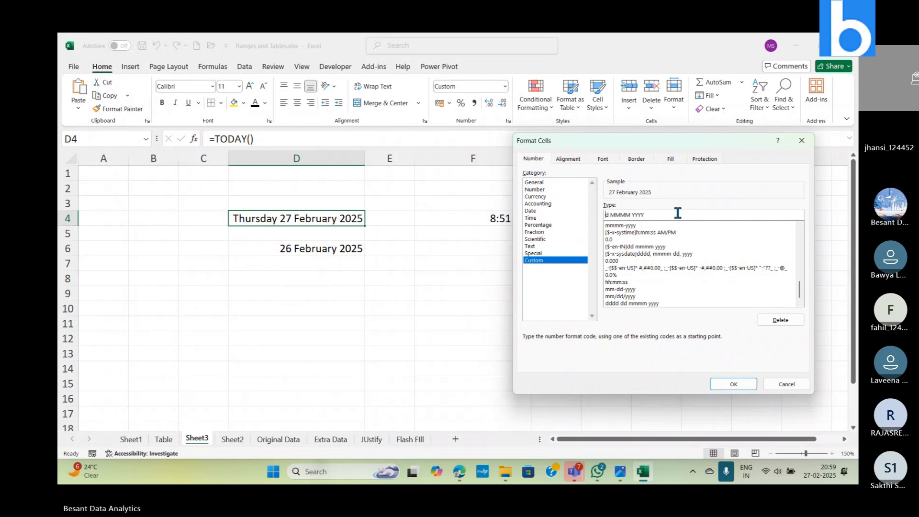
pyautogui.write('DDDD ')
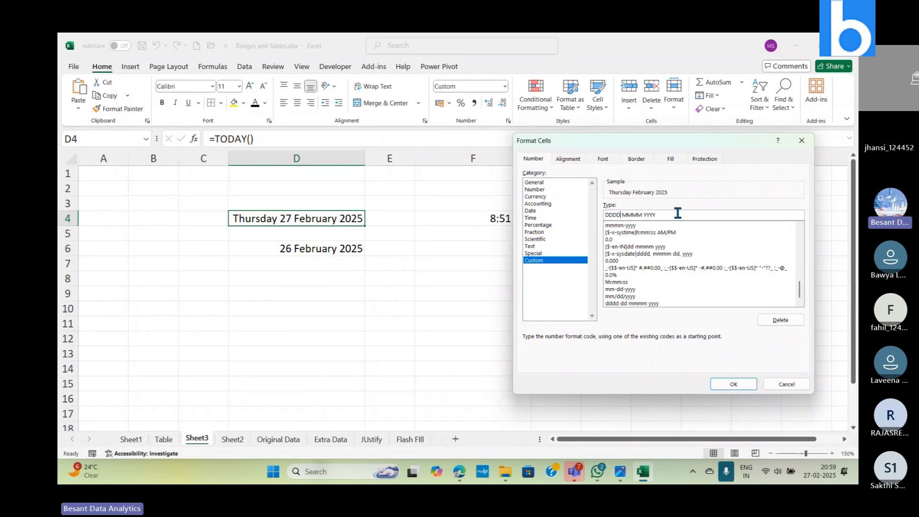
pyautogui.write('DD')
pyautogui.click(733, 384)
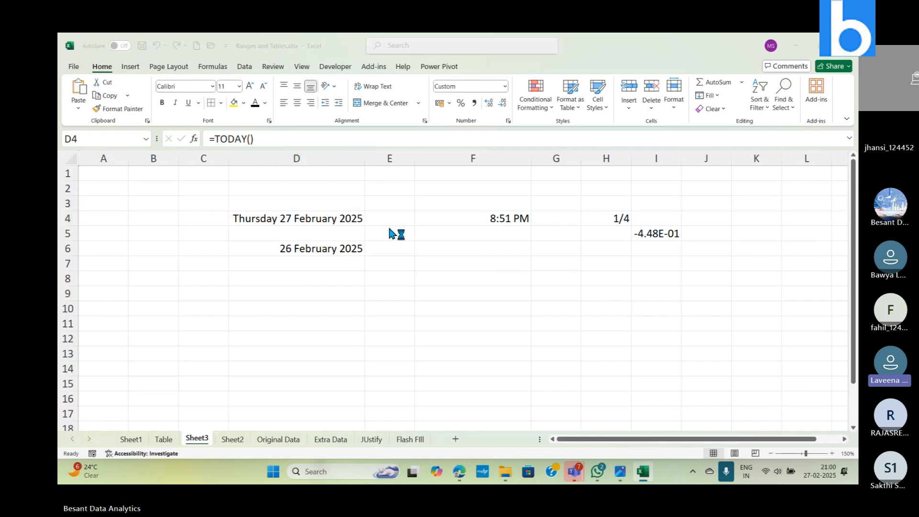
# Check the Teams meeting, return to the Excel workbook, and open cell D4's custom number format for review.
pyautogui.hotkey('alt', 'Tab')
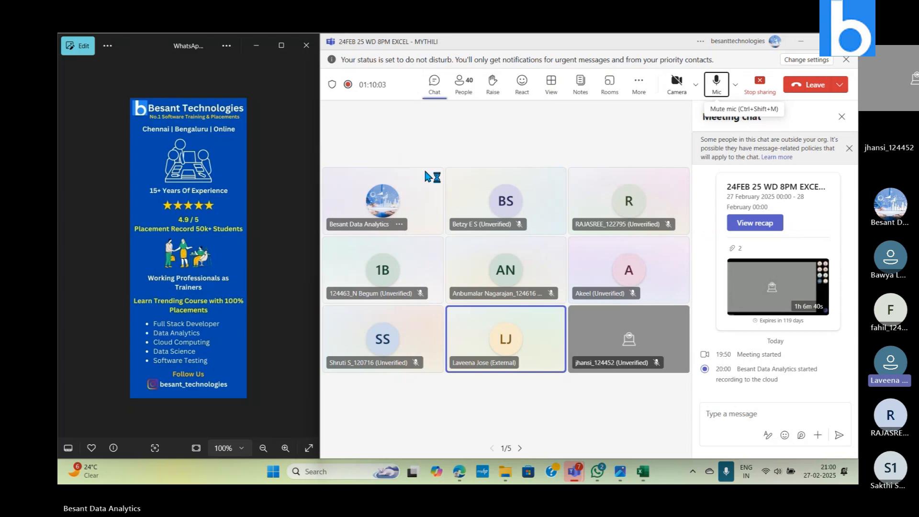
pyautogui.hotkey('alt', 'Tab')
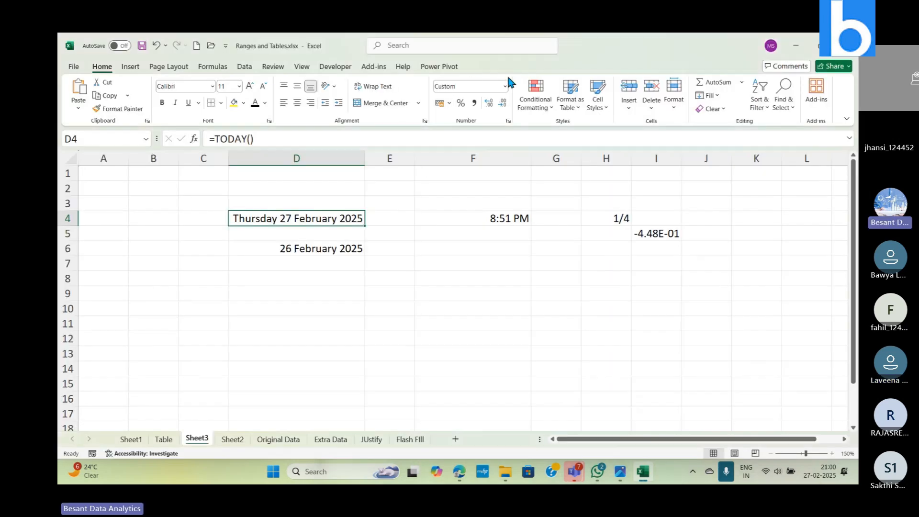
pyautogui.click(504, 88)
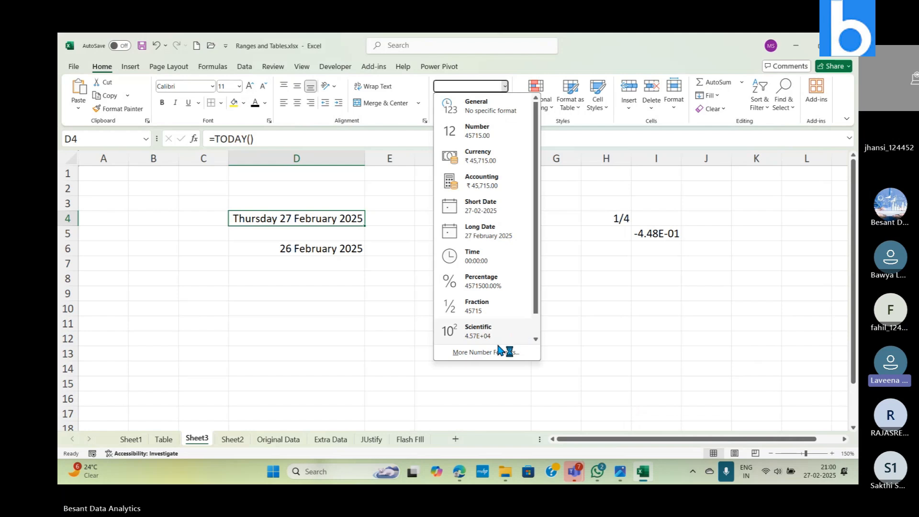
pyautogui.click(484, 353)
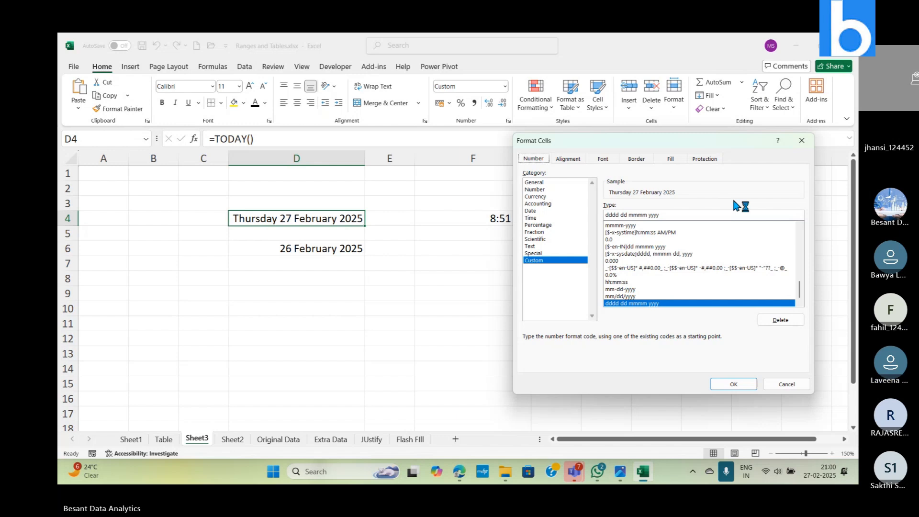
# Enter the formula =UPPER(D4) in cell E4 to try converting the date text to uppercase.
pyautogui.click(381, 218)
pyautogui.write('=')
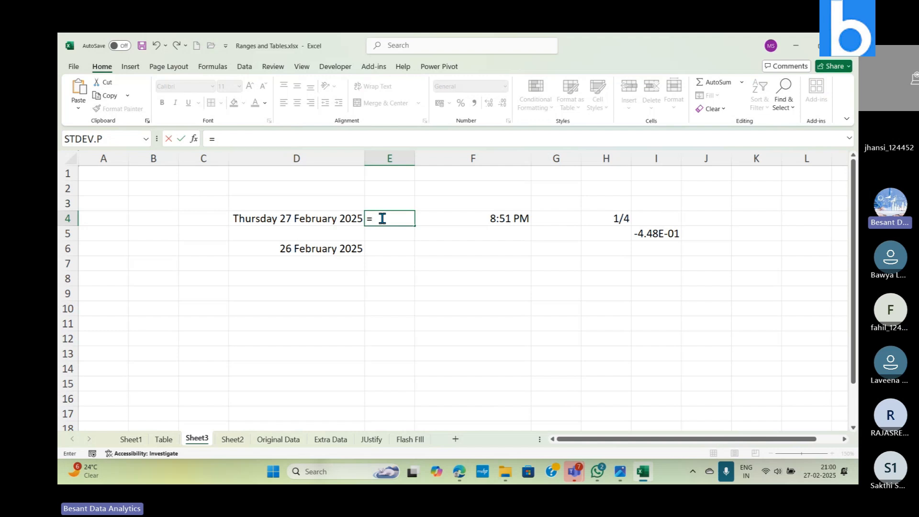
pyautogui.write('UPPER(')
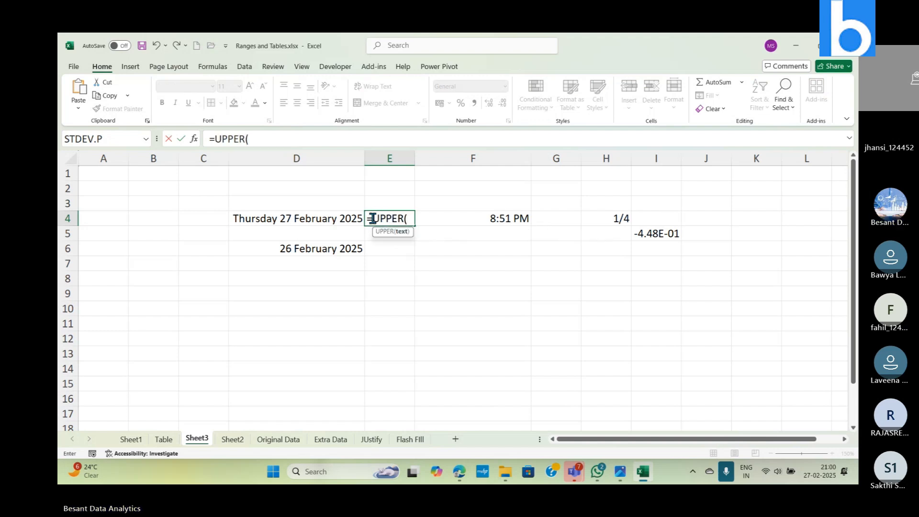
pyautogui.click(323, 217)
pyautogui.write(')')
pyautogui.press('Return')
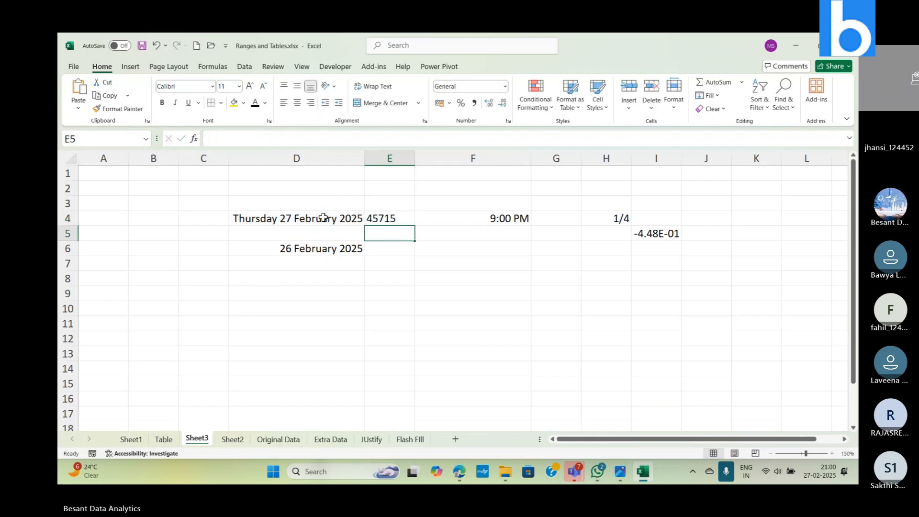
# Try the Long Date number format on cell E4 and clear the cell's contents.
pyautogui.click(401, 218)
pyautogui.click(505, 86)
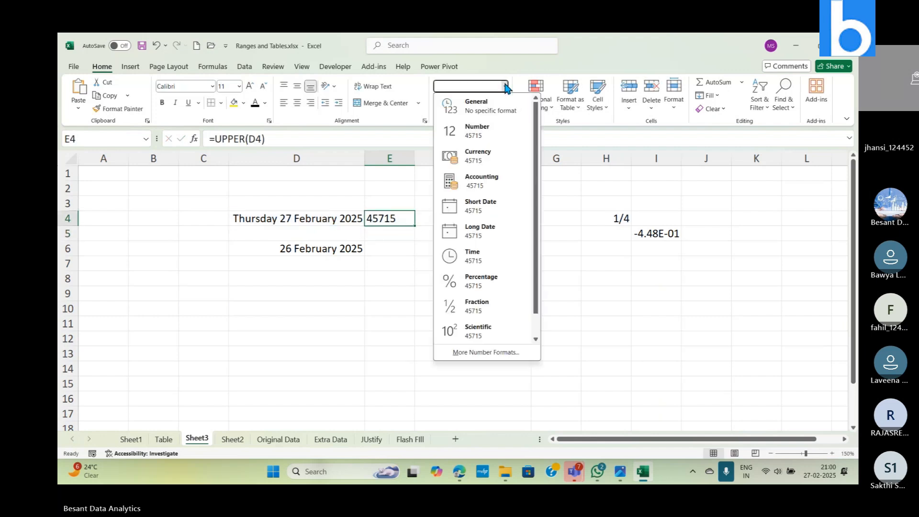
pyautogui.click(477, 233)
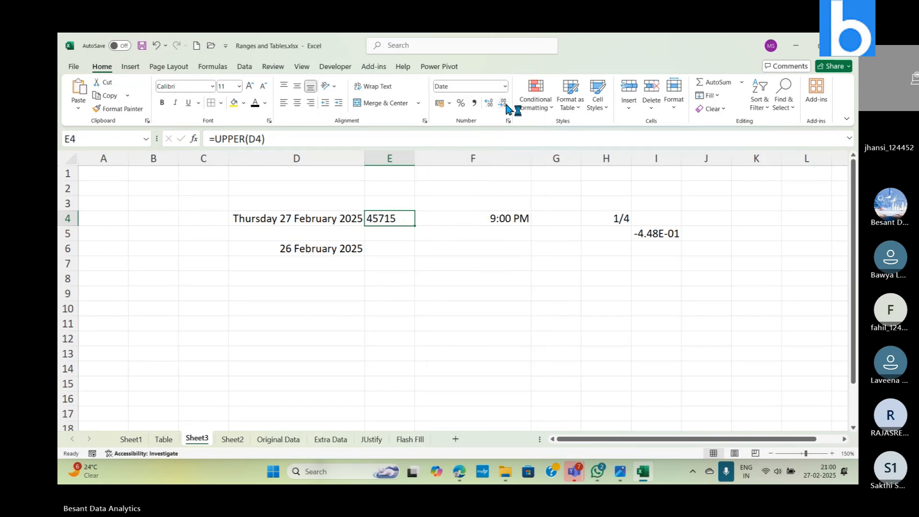
pyautogui.click(506, 86)
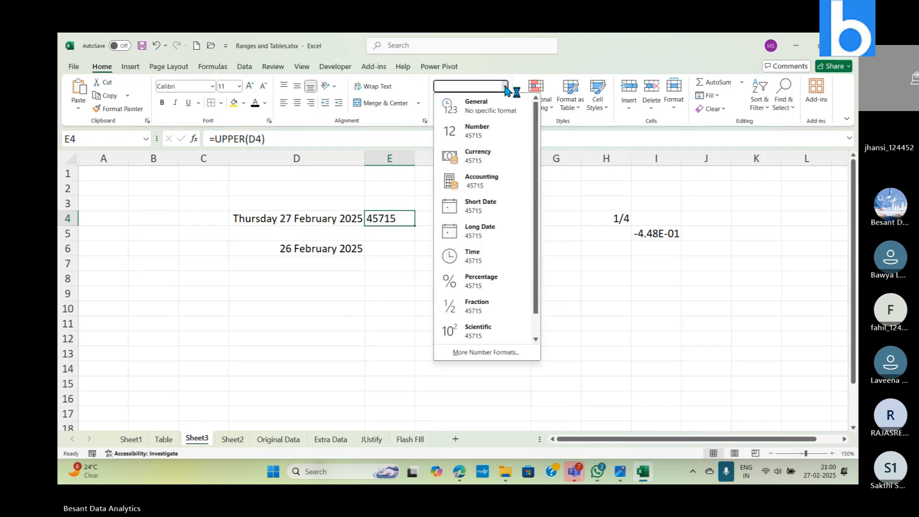
pyautogui.click(542, 260)
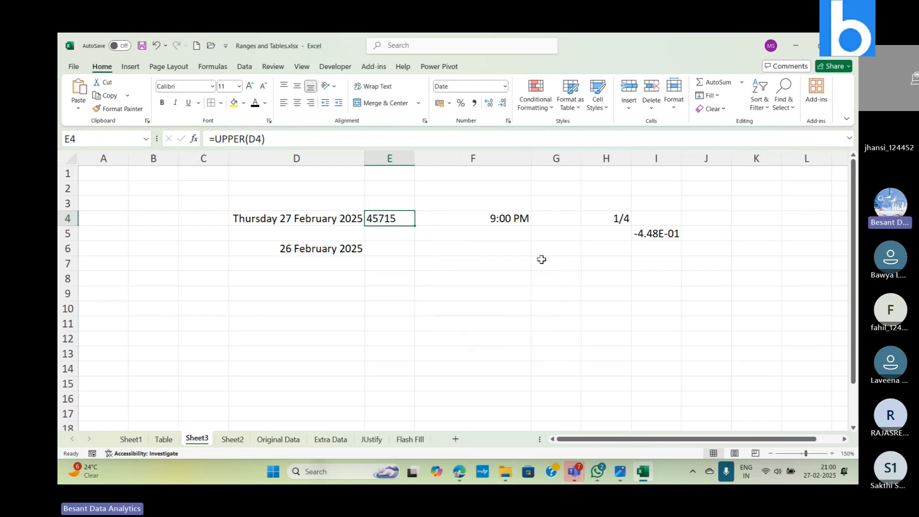
pyautogui.press('Delete')
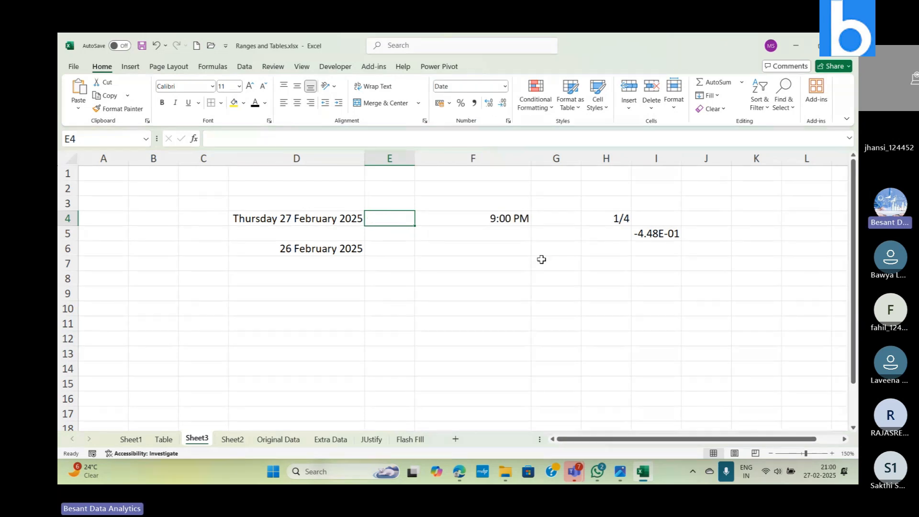
# Review cell D4's custom format codes, along with the date types and calendar type offered in the Date category.
pyautogui.click(347, 219)
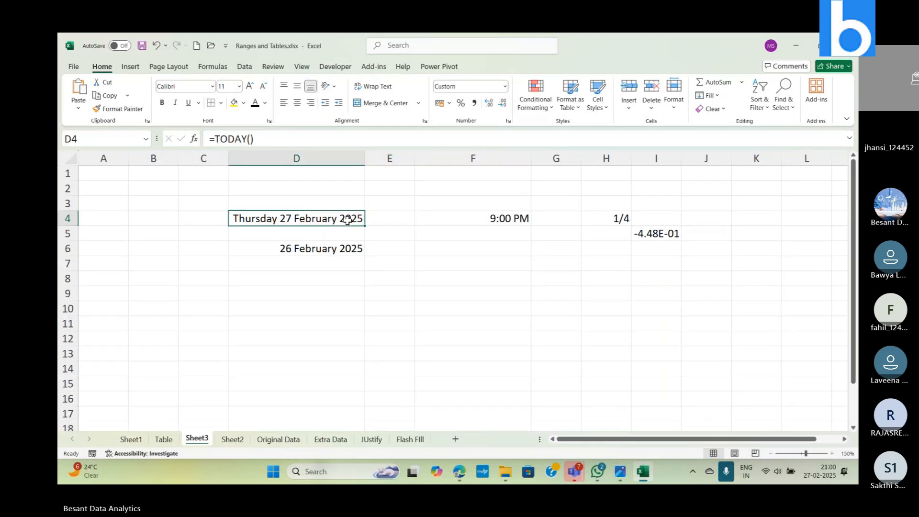
pyautogui.click(506, 87)
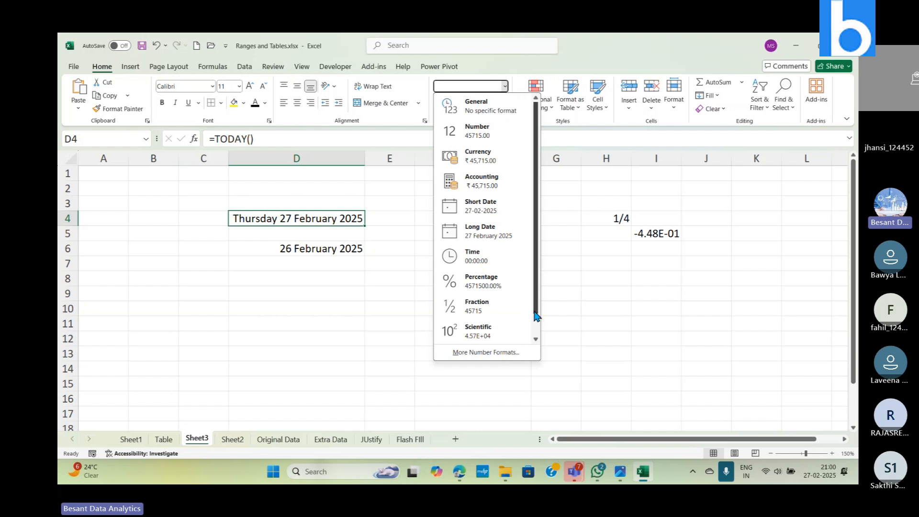
pyautogui.click(501, 353)
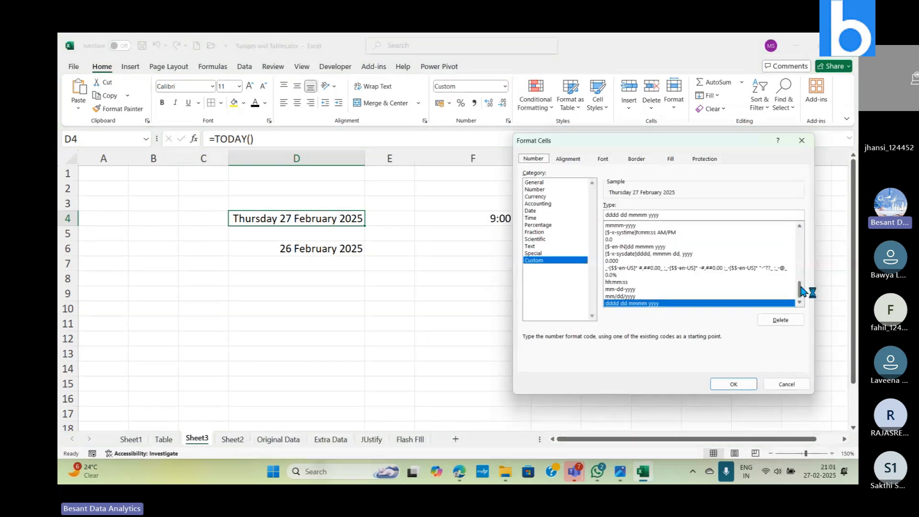
pyautogui.scroll(1, 799, 284)
pyautogui.moveTo(799, 281); pyautogui.dragTo(795, 227)
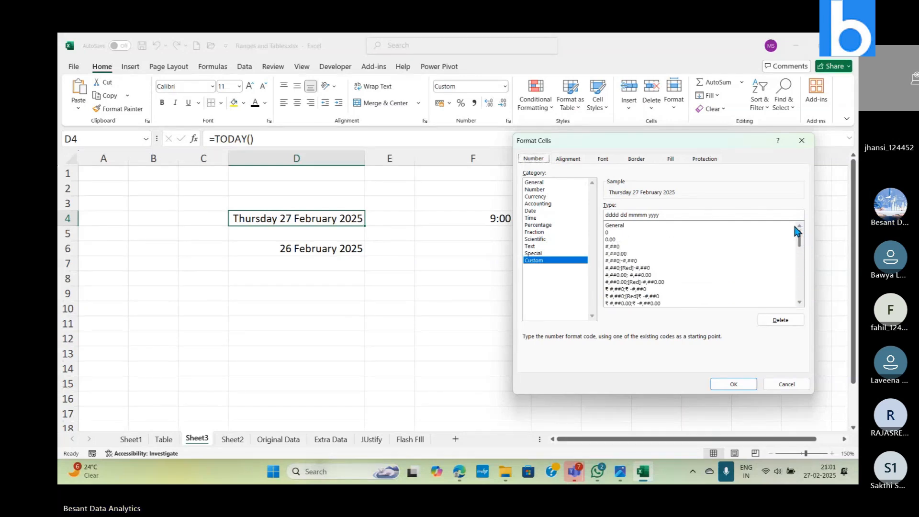
pyautogui.click(559, 212)
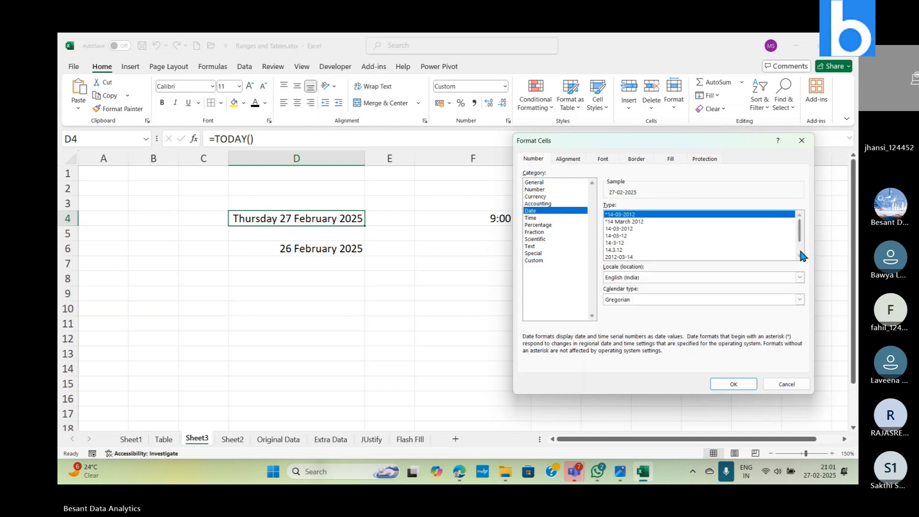
pyautogui.scroll(-2, 802, 256)
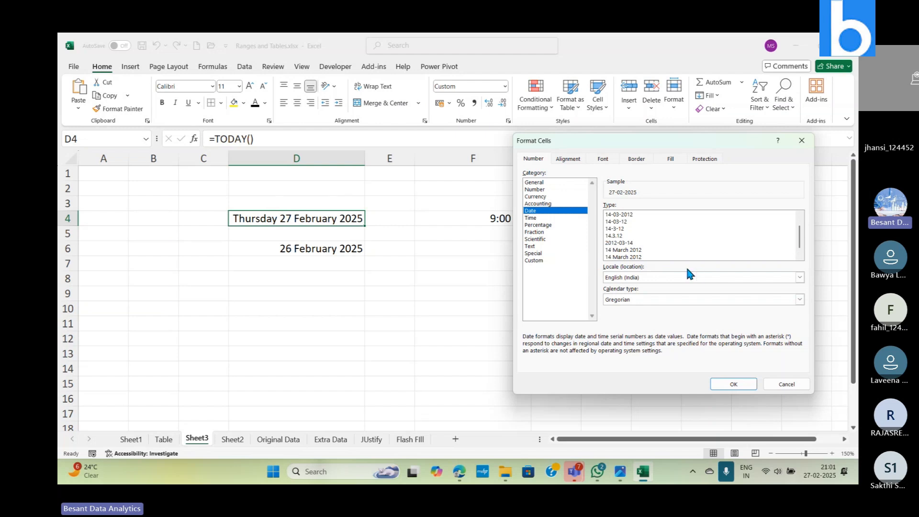
pyautogui.click(799, 300)
pyautogui.click(799, 300)
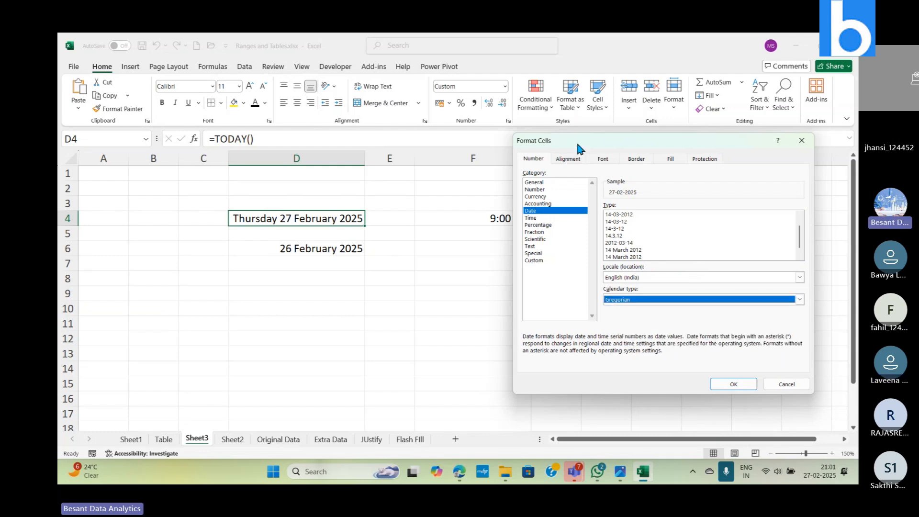
# Check the Teams meeting, return to the Excel workbook, view the Custom category for cell D4, and close Format Cells without applying changes.
pyautogui.hotkey('alt', 'Tab')
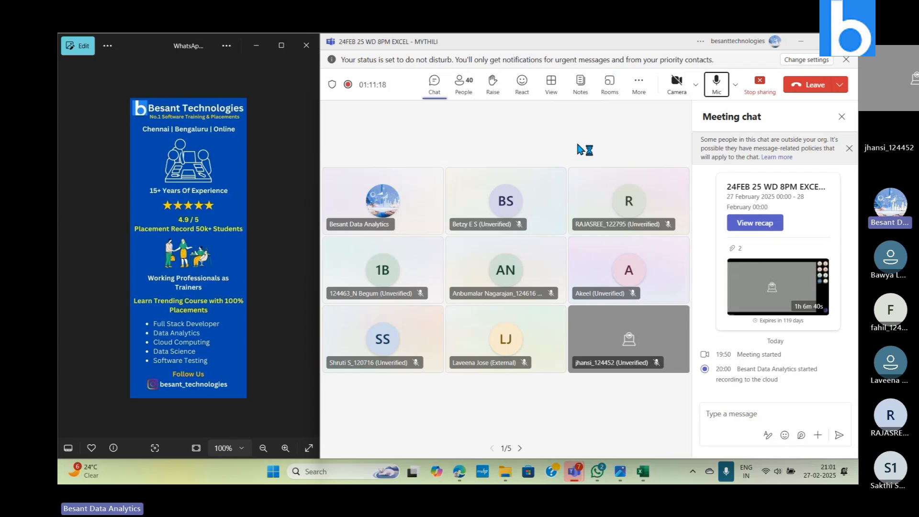
pyautogui.hotkey('alt', 'Tab')
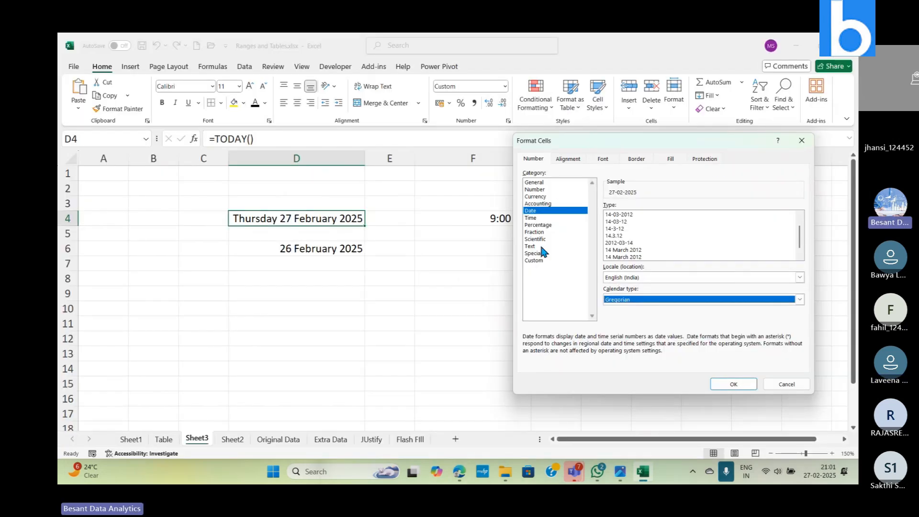
pyautogui.click(534, 260)
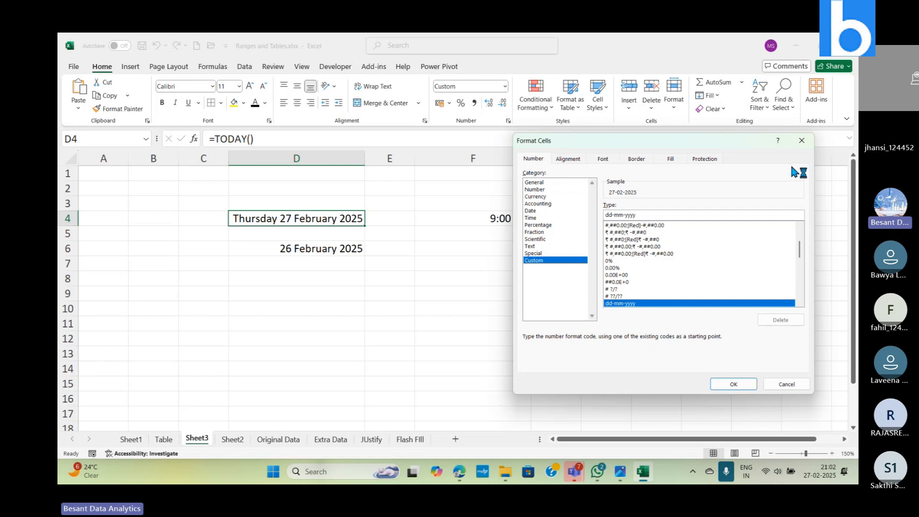
pyautogui.click(803, 140)
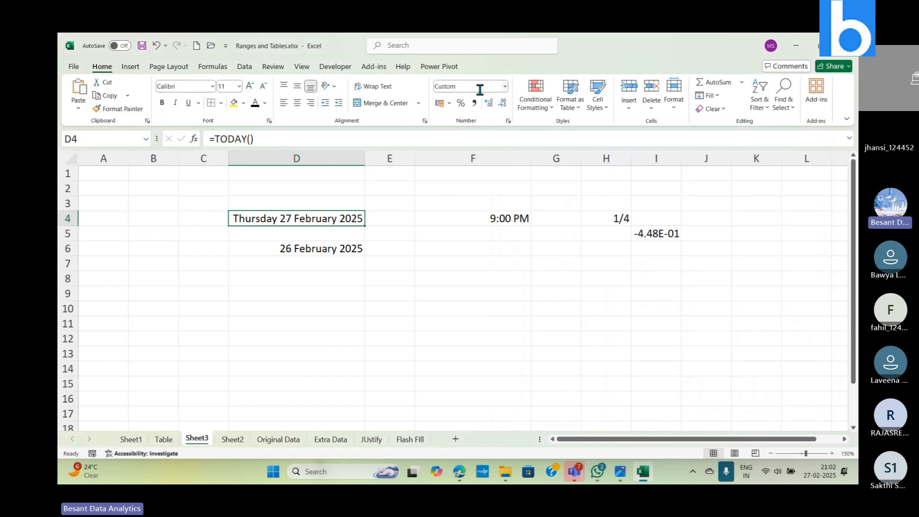
# Inspect the first Total Invoice cell, F2, on the Table sheet and return to Sheet3.
pyautogui.click(163, 441)
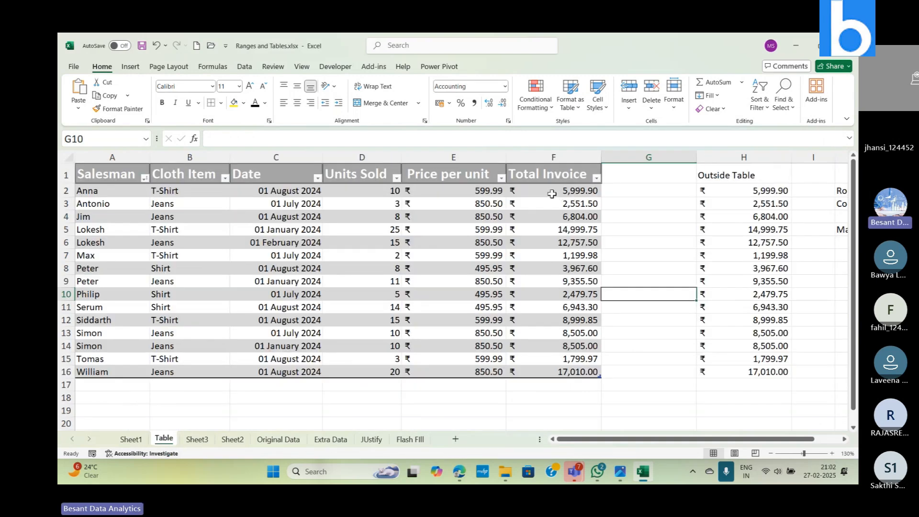
pyautogui.click(552, 193)
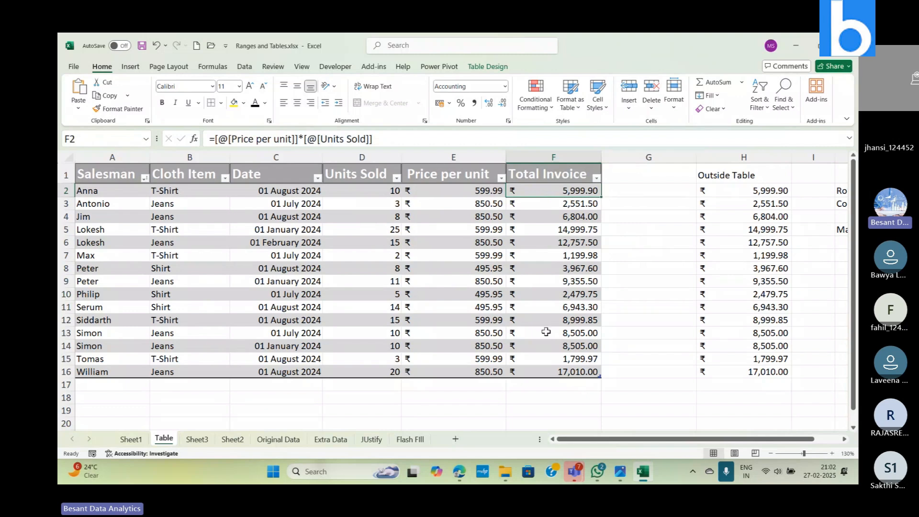
pyautogui.click(208, 441)
# Enter 100000 in cell D10.
pyautogui.click(297, 308)
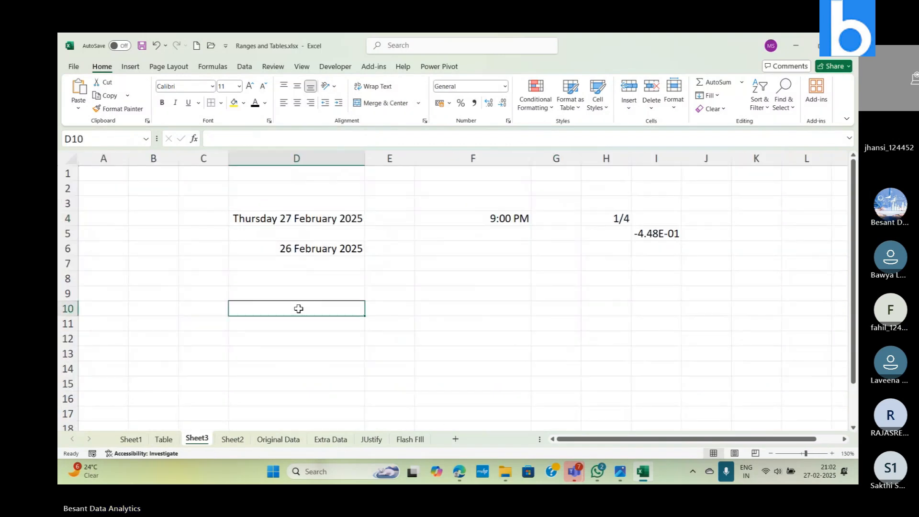
pyautogui.write('100000')
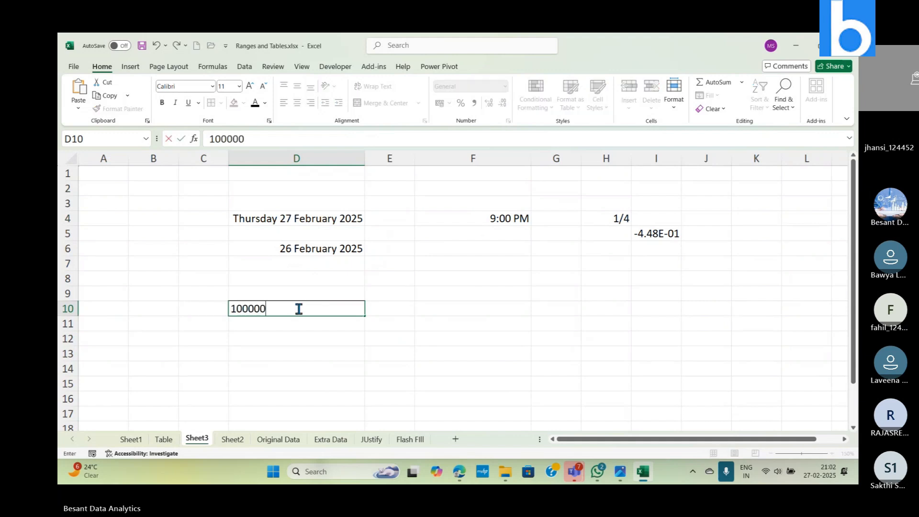
pyautogui.press('Return')
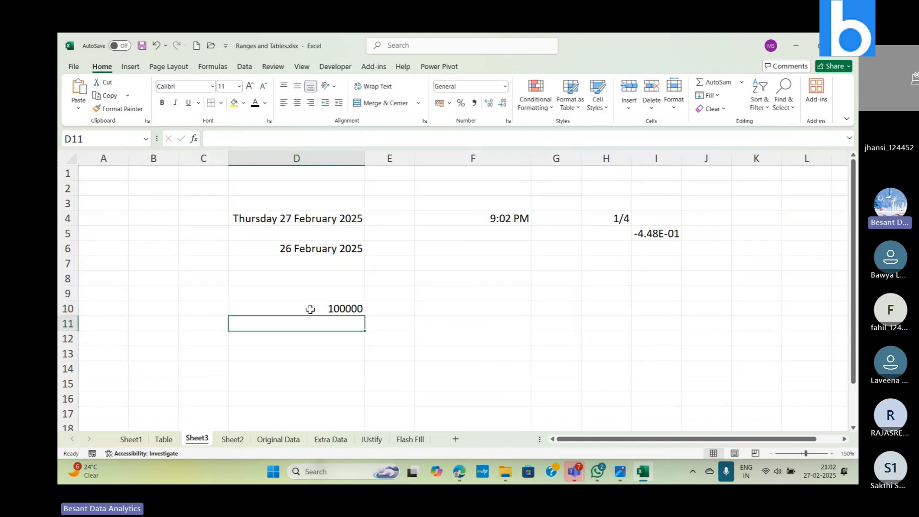
# Format cell D10 with Comma Style and remove both decimal places.
pyautogui.click(317, 310)
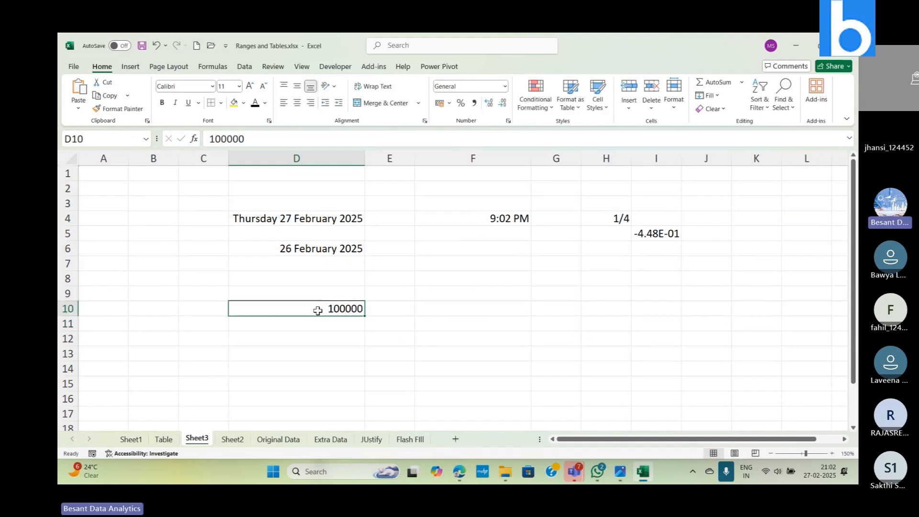
pyautogui.click(473, 106)
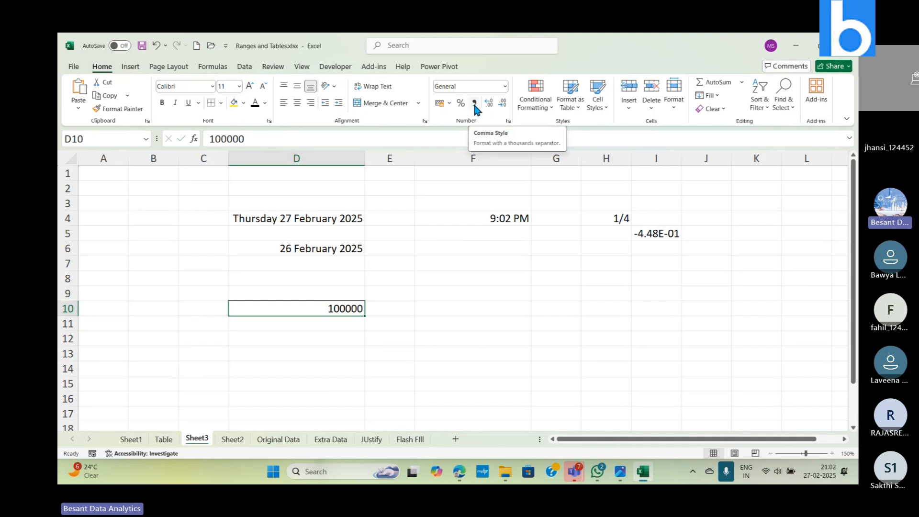
pyautogui.click(473, 106)
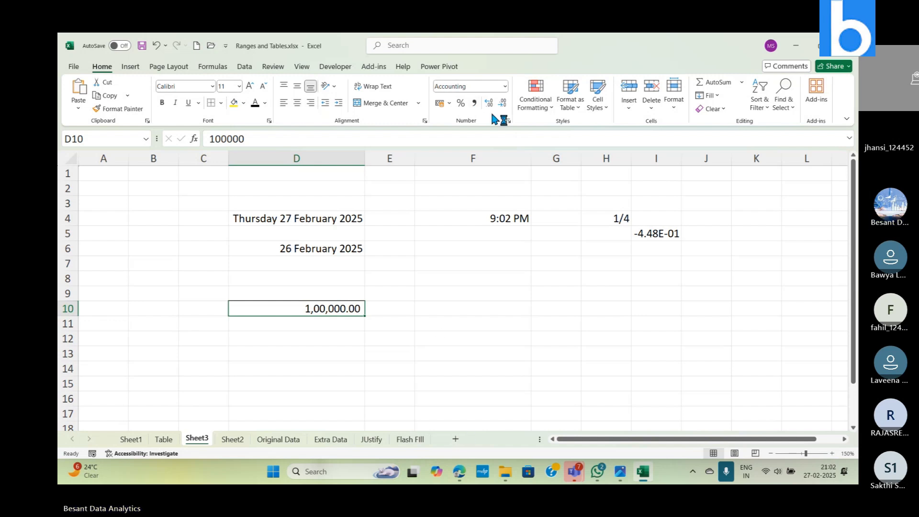
pyautogui.click(502, 103)
pyautogui.click(502, 103)
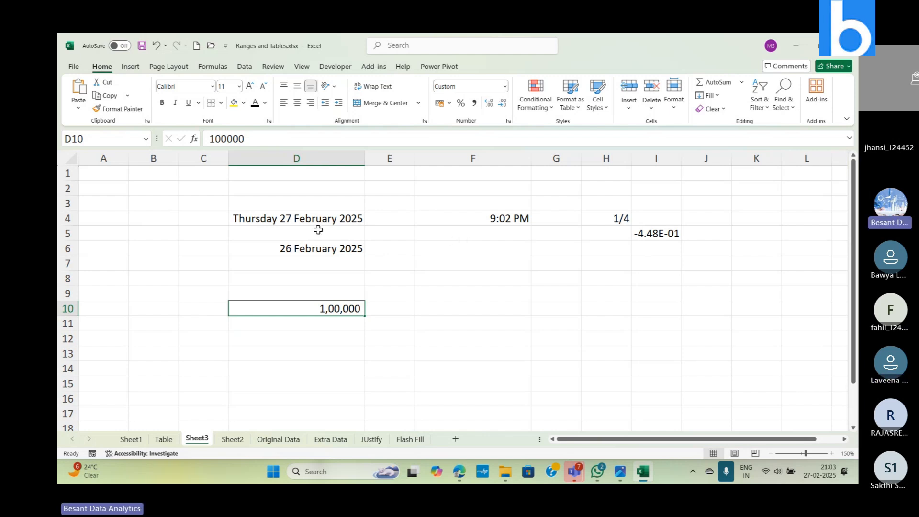
# Copy the TODAY date from cell D4 into cells C13 and D13.
pyautogui.click(272, 221)
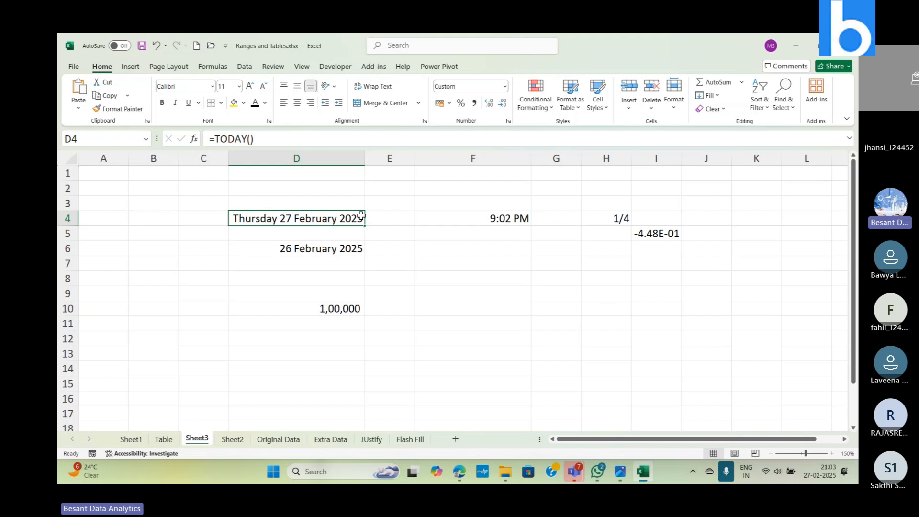
pyautogui.hotkey('ctrl', 'c')
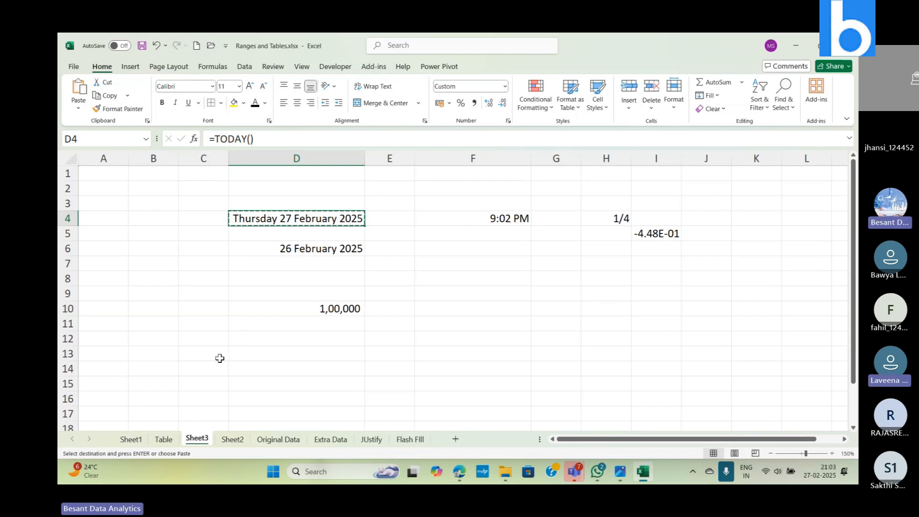
pyautogui.click(192, 353)
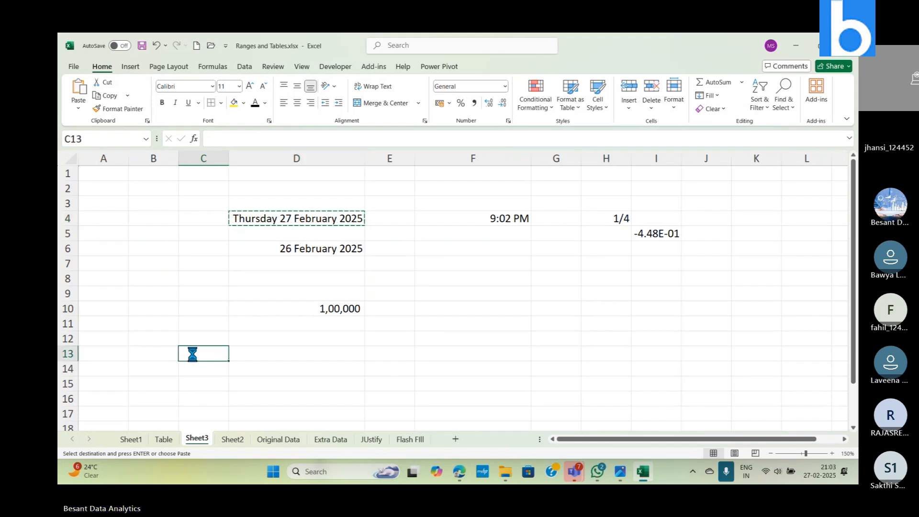
pyautogui.hotkey('ctrl', 'v')
pyautogui.click(258, 353)
pyautogui.hotkey('ctrl', 'v')
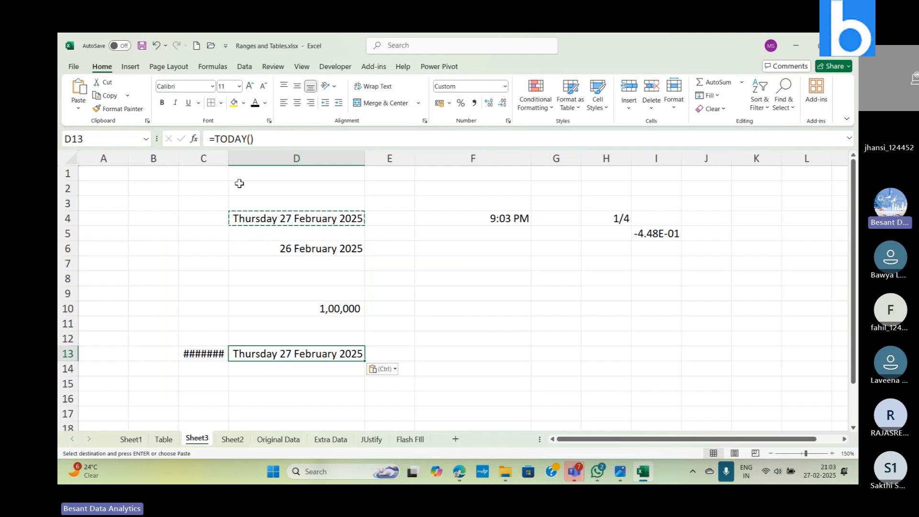
# Try autofitting column C and pasting the copied date into cell E13, and undo both changes.
pyautogui.doubleClick(228, 158)
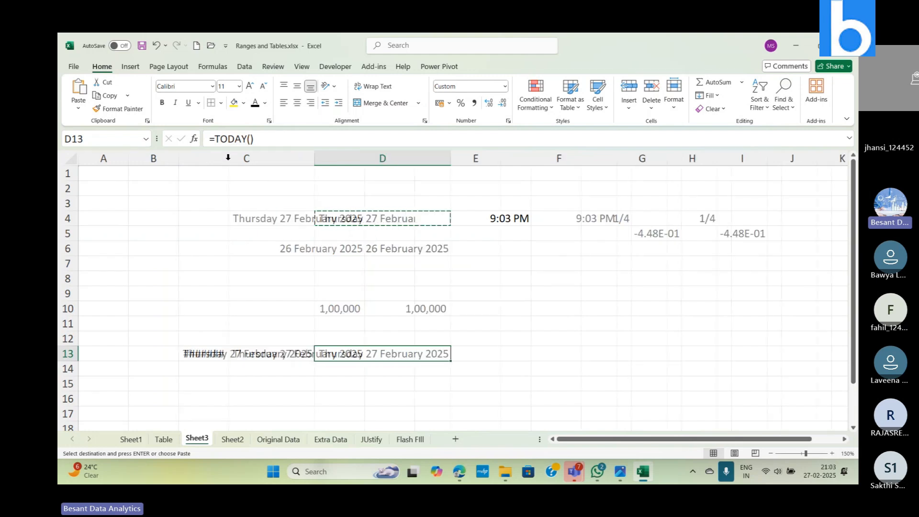
pyautogui.click(478, 354)
pyautogui.hotkey('ctrl', 'v')
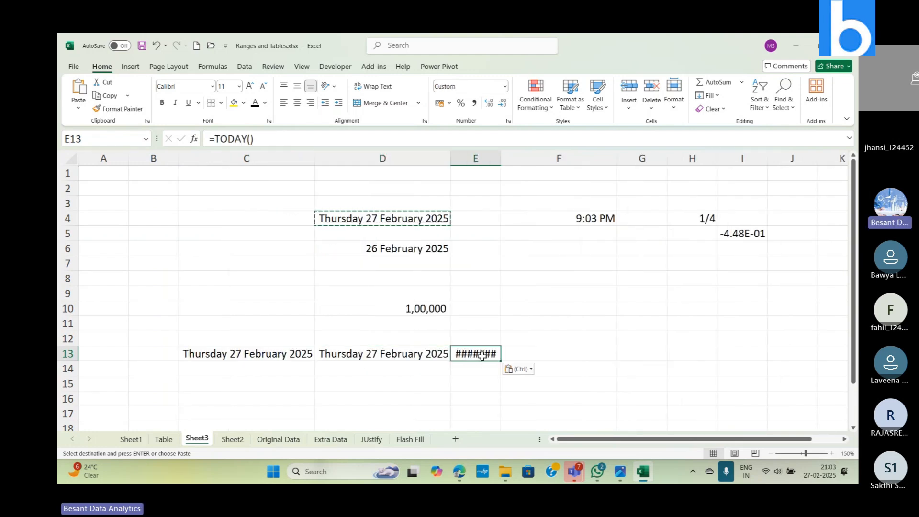
pyautogui.hotkey('ctrl', 'z')
pyautogui.hotkey('ctrl', 'z')
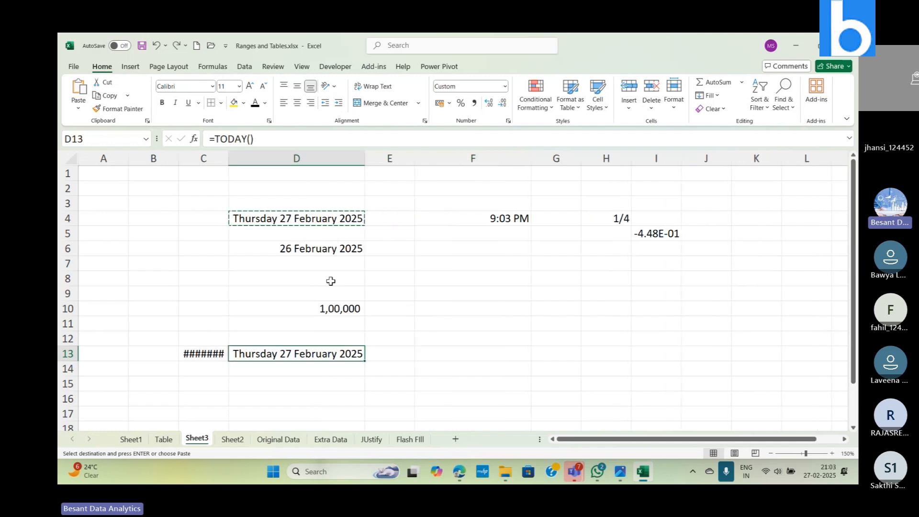
# Undo the date copies pasted into cells C13 and D13 and clear the copy selection.
pyautogui.hotkey('ctrl', 'z')
pyautogui.hotkey('ctrl', 'z')
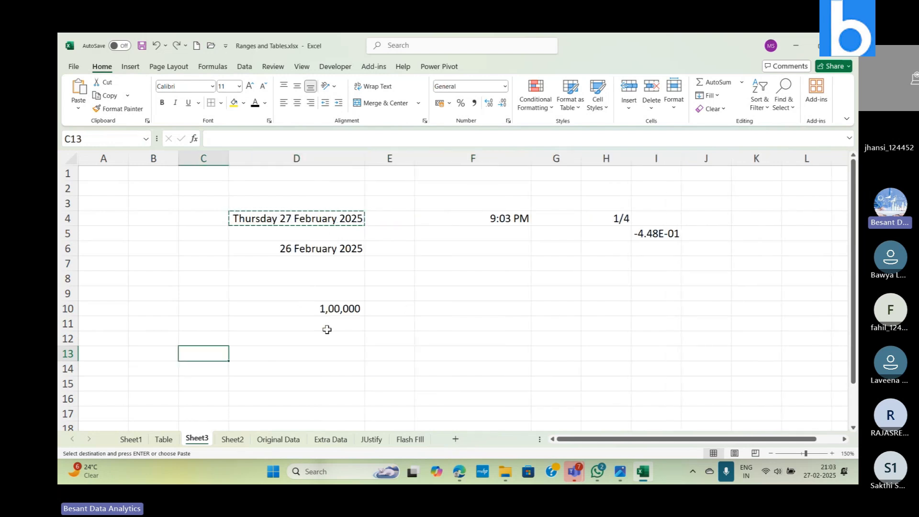
pyautogui.press('Escape')
# Enter the formula =TODAY() in cell C13.
pyautogui.write('=')
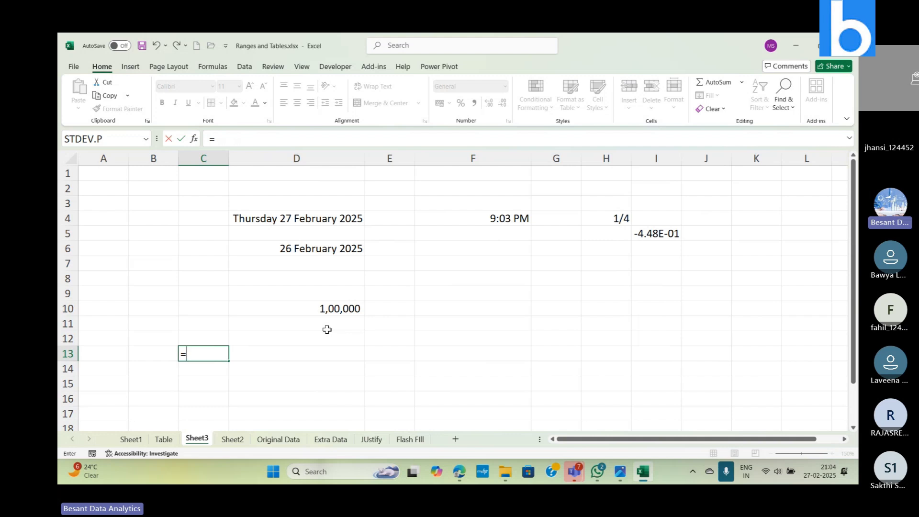
pyautogui.write('TODAY()')
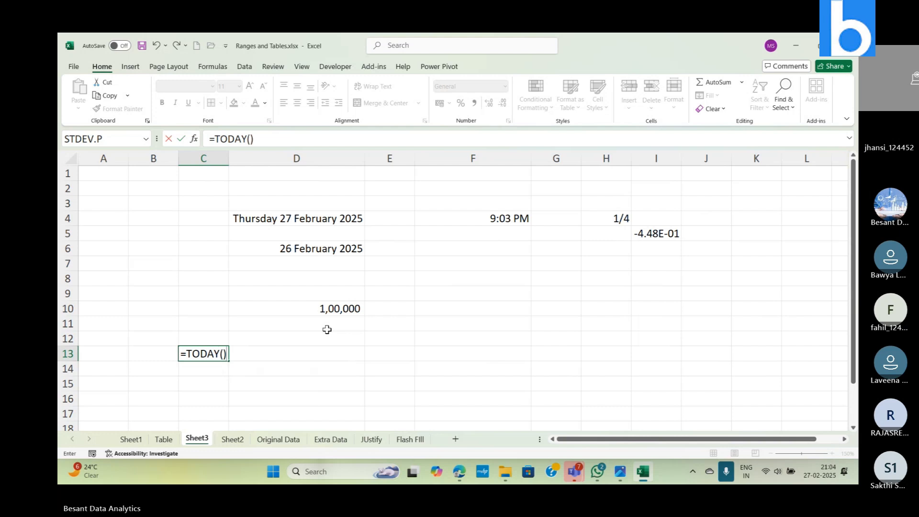
pyautogui.press('Return')
# Copy the formula from C13 into cells D13, E13 and F13, and autofit column E.
pyautogui.press('Up')
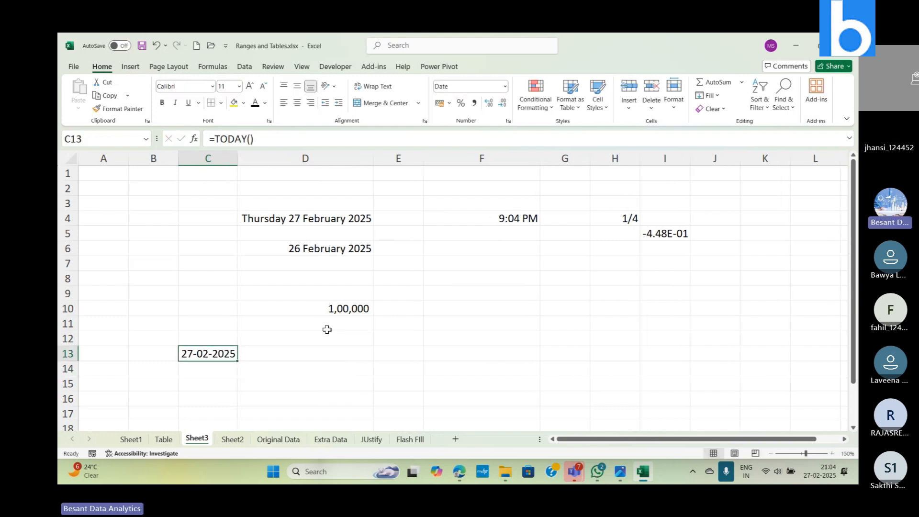
pyautogui.hotkey('ctrl', 'c')
pyautogui.press('Right')
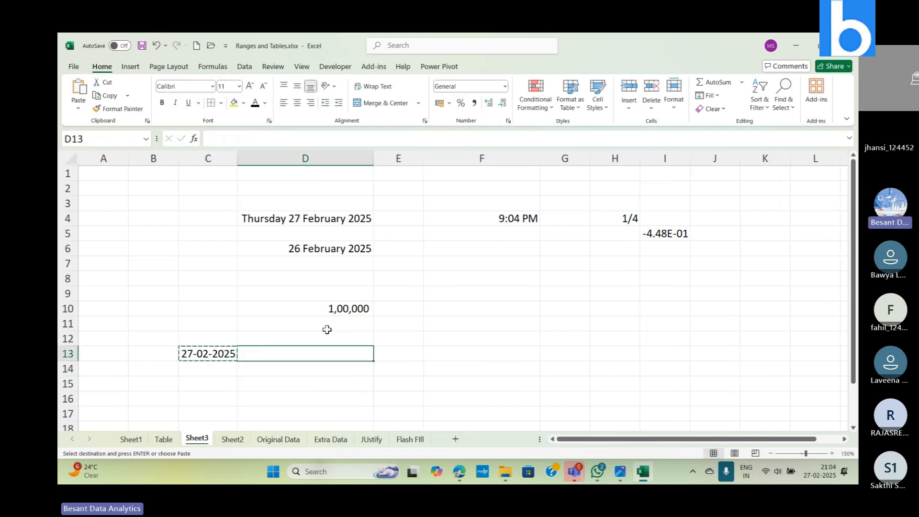
pyautogui.hotkey('ctrl', 'v')
pyautogui.press('Right')
pyautogui.hotkey('ctrl', 'v')
pyautogui.press('Right')
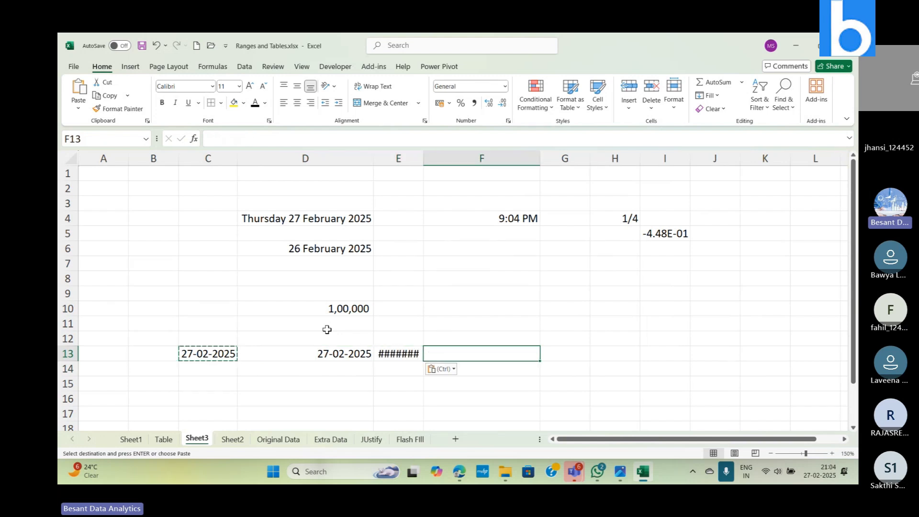
pyautogui.hotkey('ctrl', 'v')
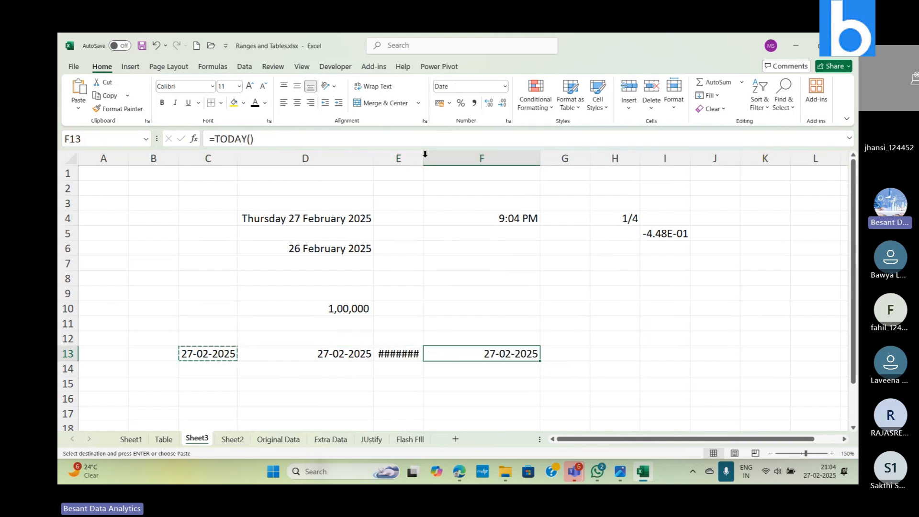
pyautogui.doubleClick(425, 154)
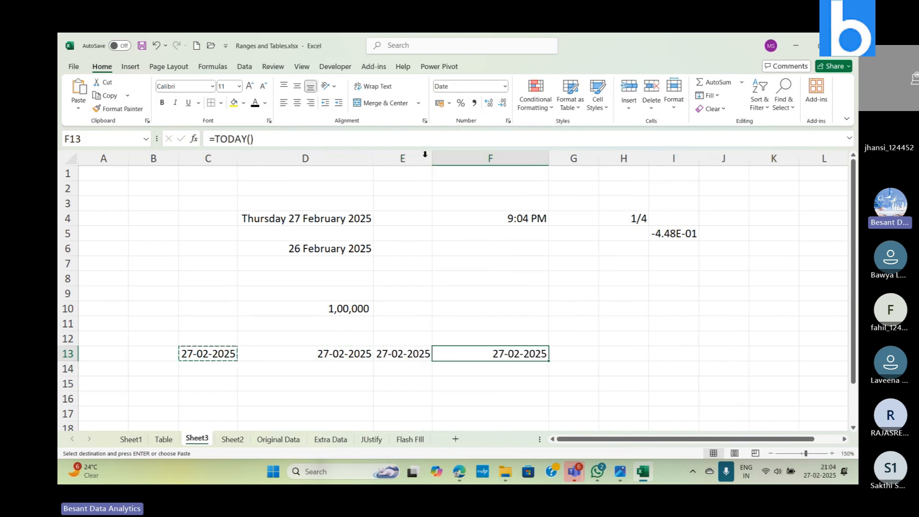
pyautogui.press('Escape')
# Apply the custom number format dddd to cell C13 to show the date as a weekday name.
pyautogui.click(221, 353)
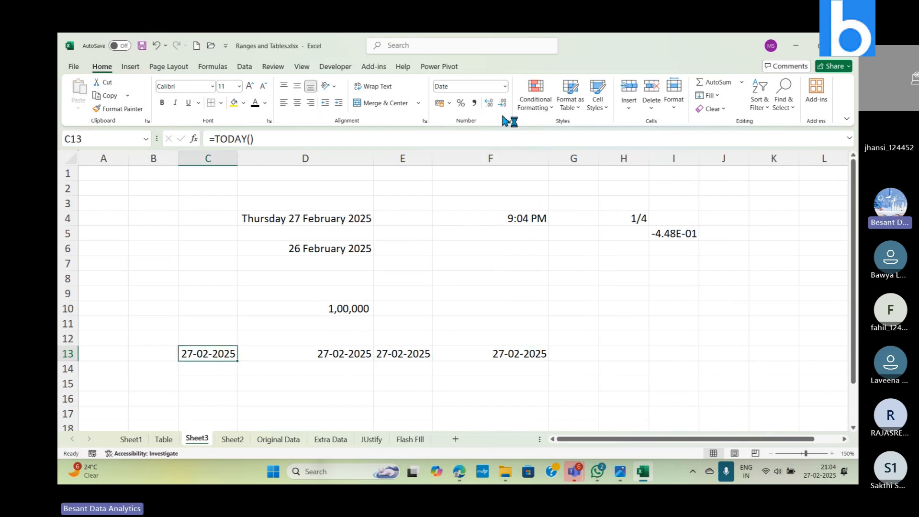
pyautogui.click(504, 86)
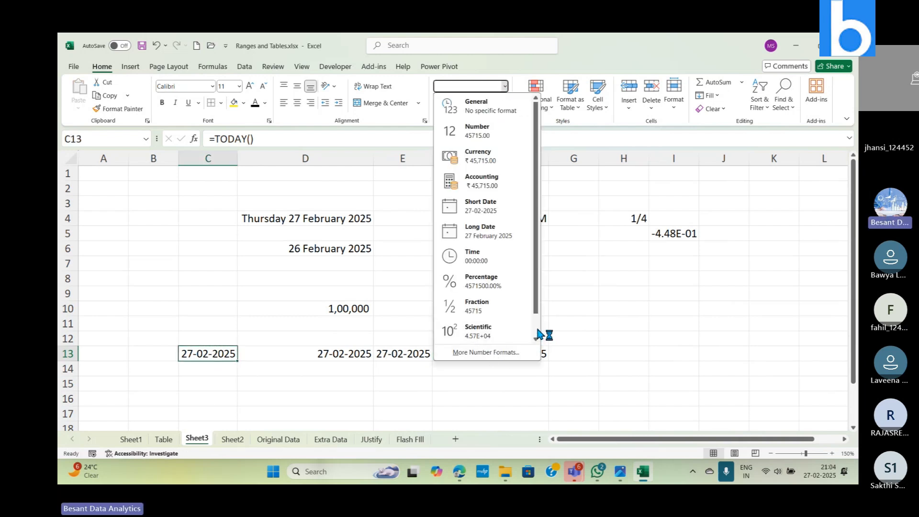
pyautogui.scroll(-1, 538, 330)
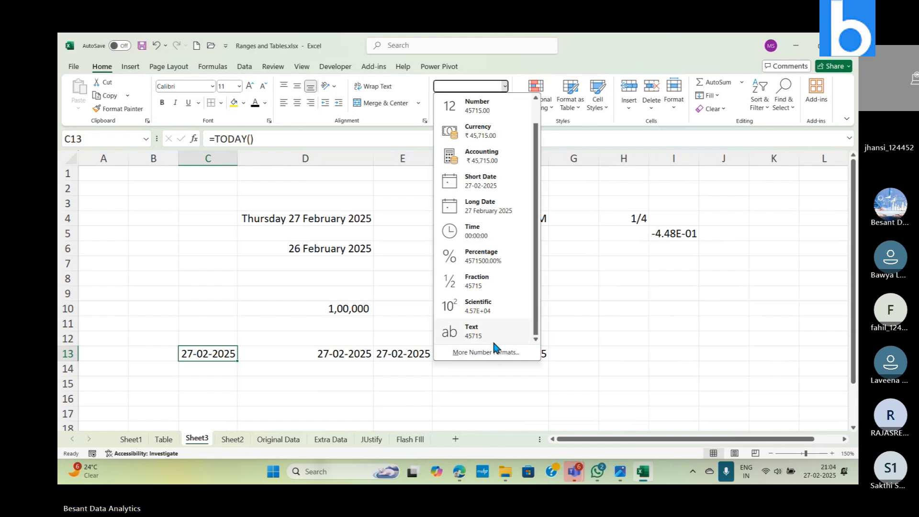
pyautogui.click(496, 356)
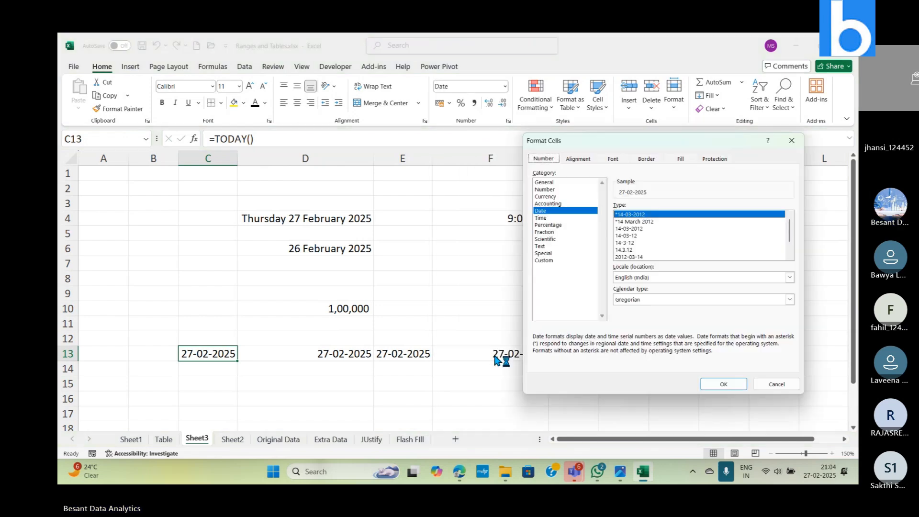
pyautogui.click(543, 260)
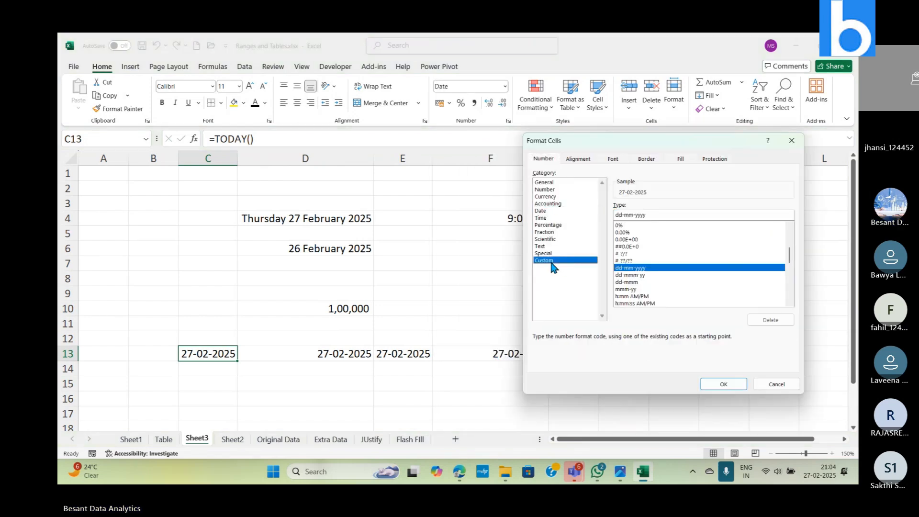
pyautogui.click(654, 214)
pyautogui.press('BackSpace')
pyautogui.press('BackSpace')
pyautogui.press('BackSpace')
pyautogui.press('BackSpace')
pyautogui.press('BackSpace')
pyautogui.press('BackSpace')
pyautogui.press('BackSpace')
pyautogui.press('BackSpace')
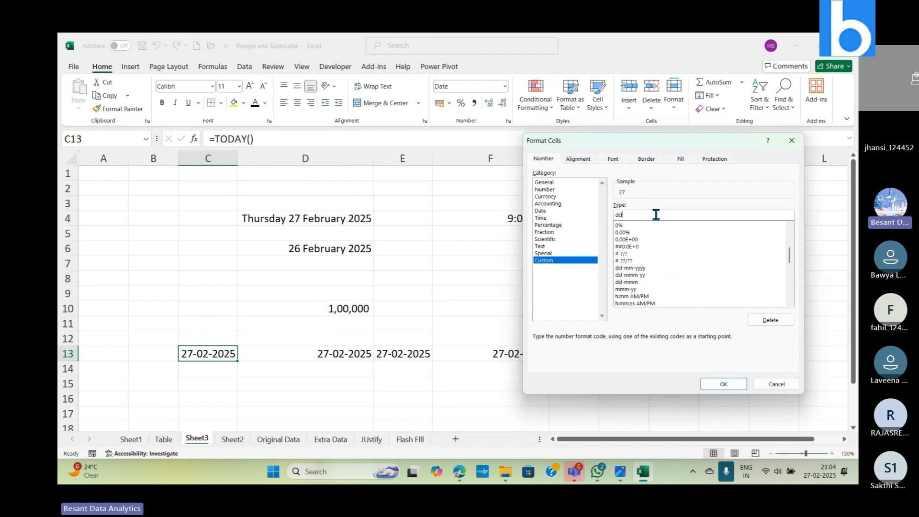
pyautogui.write('dd')
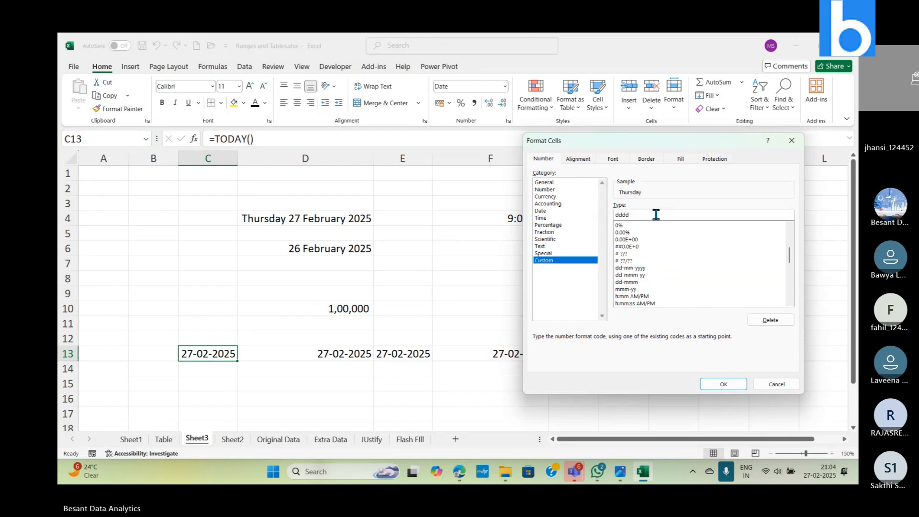
pyautogui.press('Return')
# Apply the custom number format dd to cell D13 to show only the day number.
pyautogui.click(266, 363)
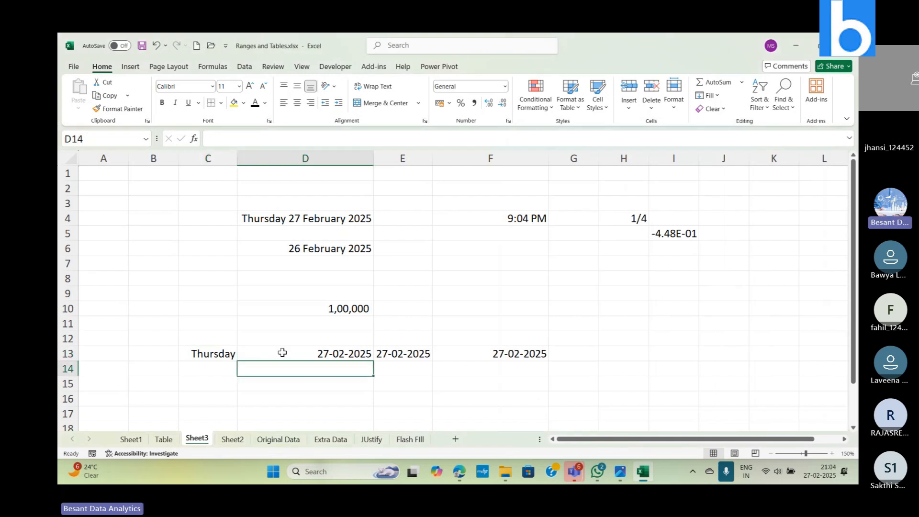
pyautogui.click(282, 352)
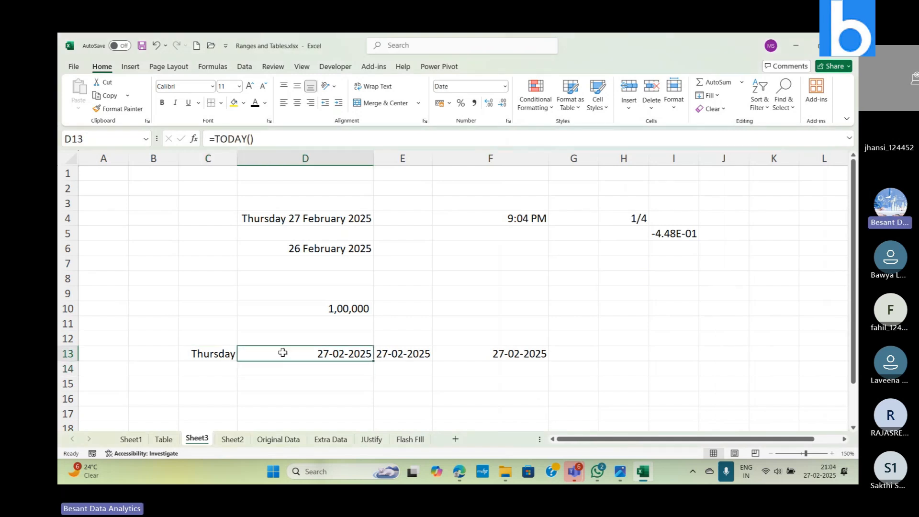
pyautogui.click(505, 86)
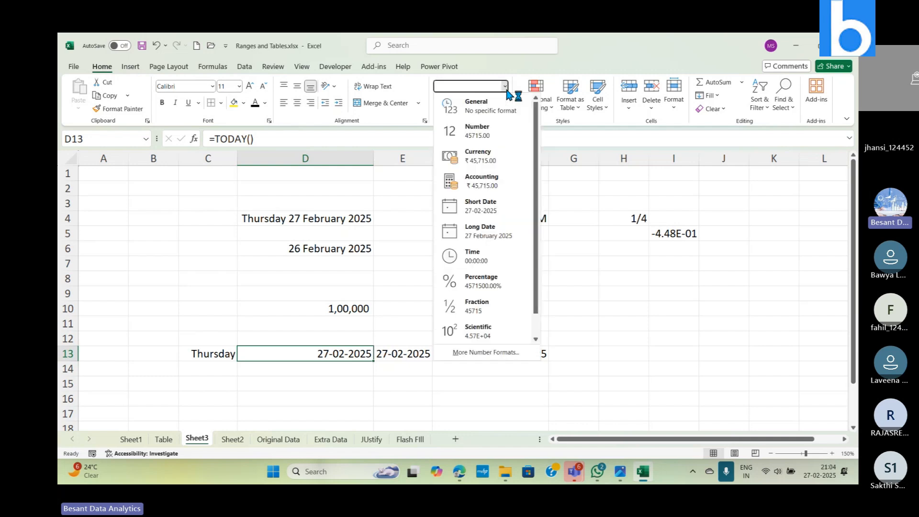
pyautogui.click(486, 352)
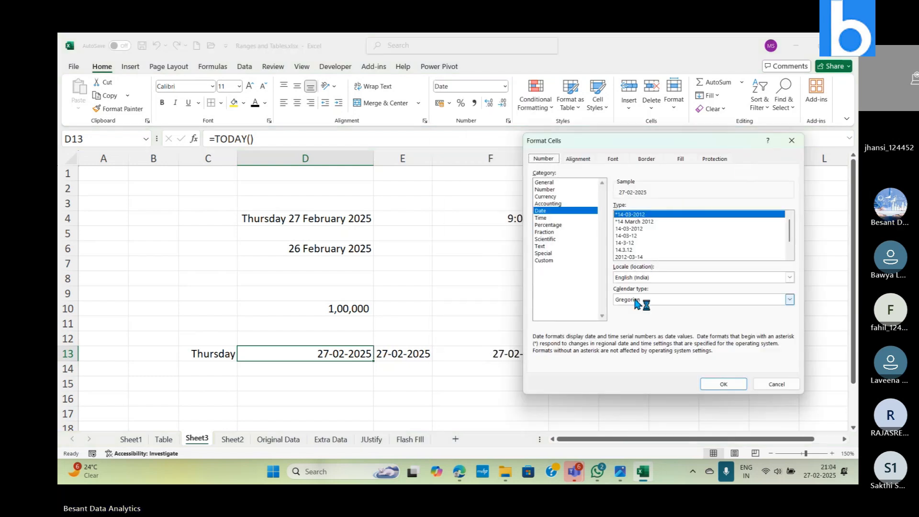
pyautogui.click(550, 260)
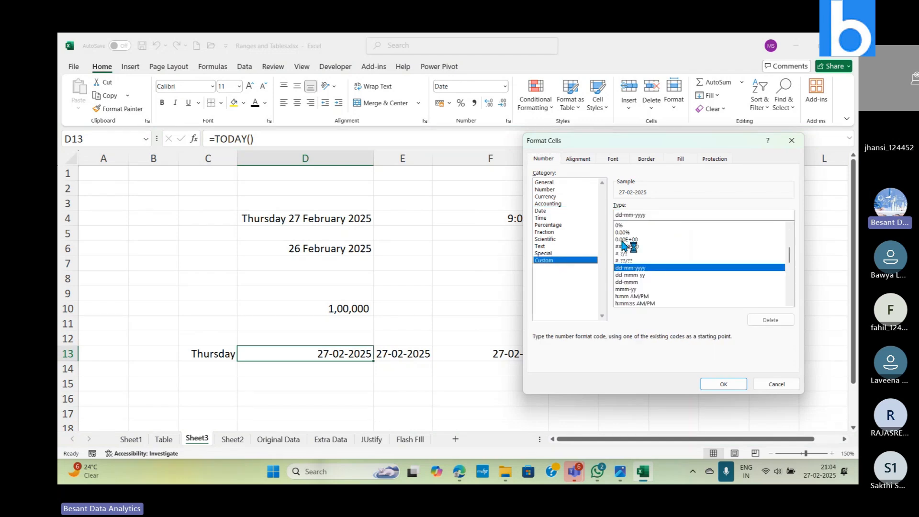
pyautogui.press('BackSpace')
pyautogui.press('BackSpace')
pyautogui.press('BackSpace')
pyautogui.press('BackSpace')
pyautogui.press('BackSpace')
pyautogui.press('BackSpace')
pyautogui.press('BackSpace')
pyautogui.press('BackSpace')
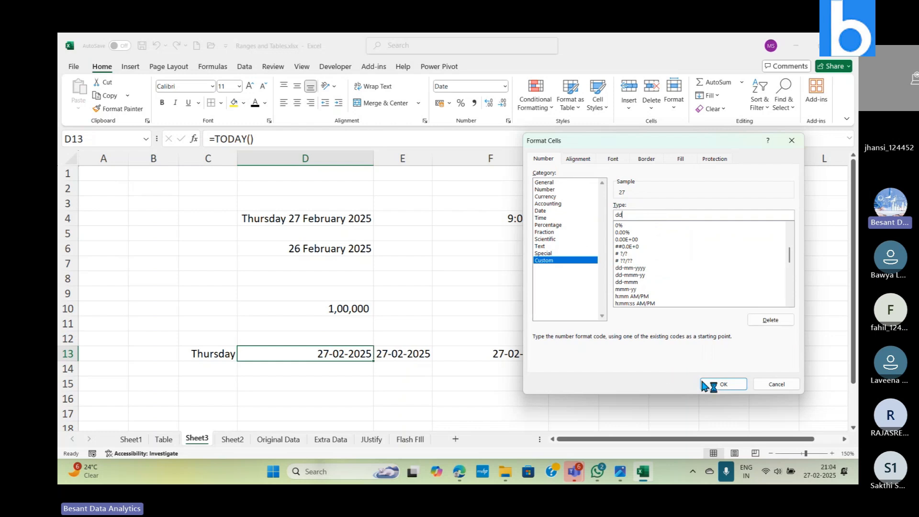
pyautogui.click(718, 384)
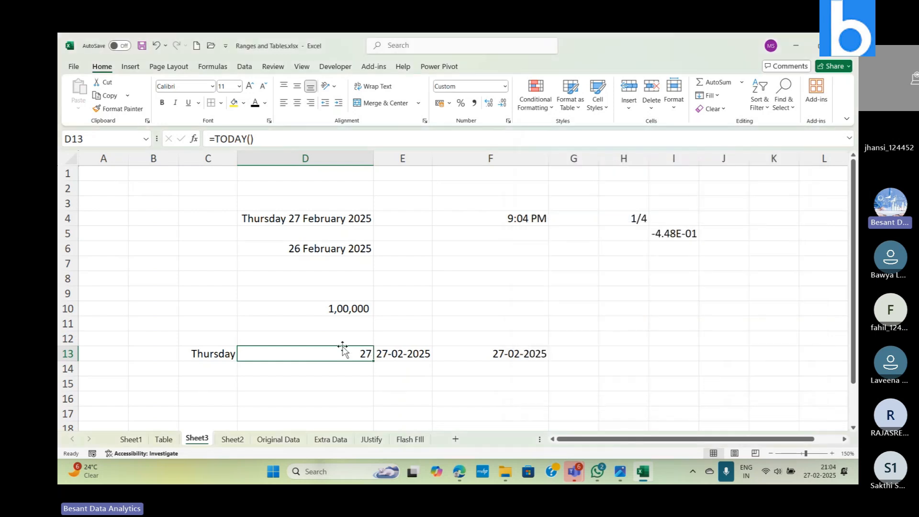
# Replace the formula in cell D13 with =DAY(TODAY()).
pyautogui.click(348, 138)
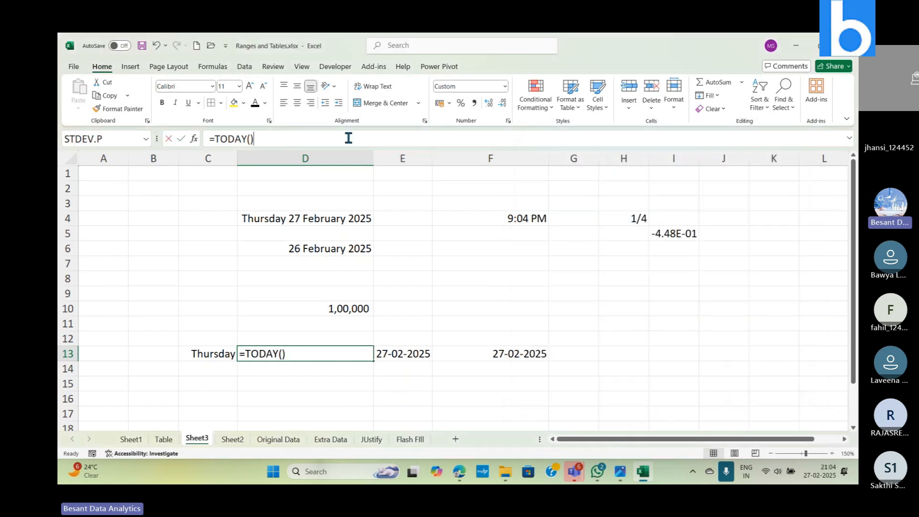
pyautogui.press('BackSpace')
pyautogui.press('BackSpace')
pyautogui.press('BackSpace')
pyautogui.press('BackSpace')
pyautogui.press('BackSpace')
pyautogui.press('BackSpace')
pyautogui.press('BackSpace')
pyautogui.press('BackSpace')
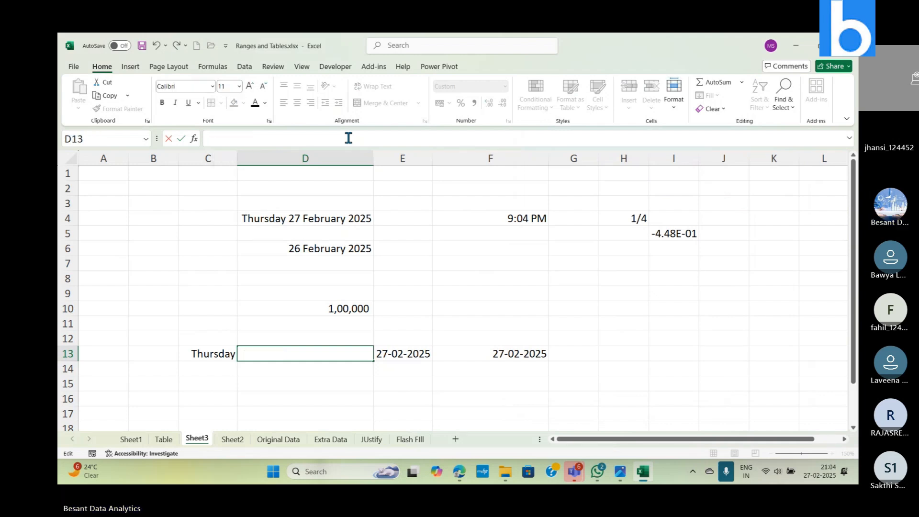
pyautogui.write('=day')
pyautogui.press('Tab')
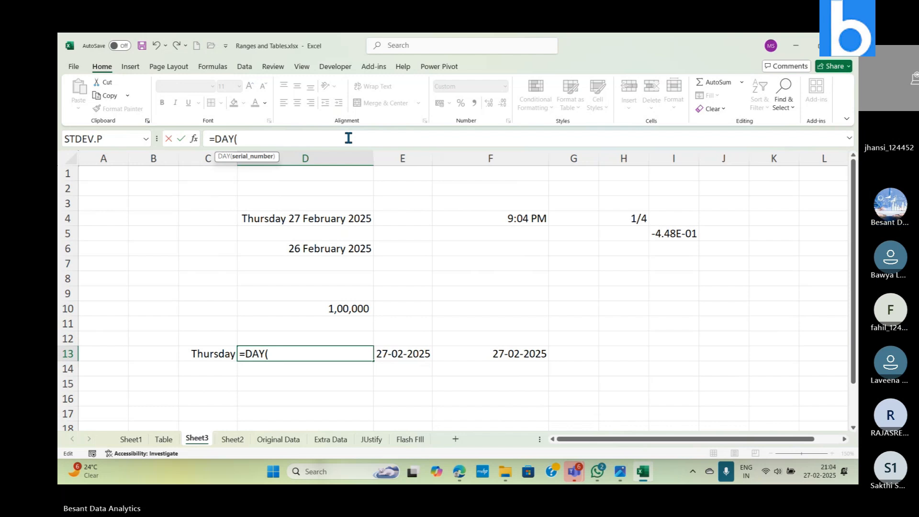
pyautogui.write('today(')
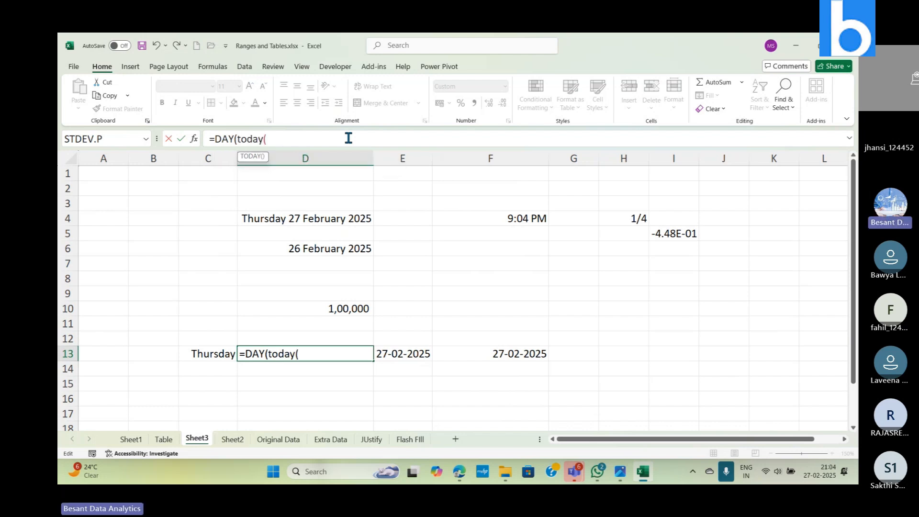
pyautogui.write('))')
pyautogui.press('Return')
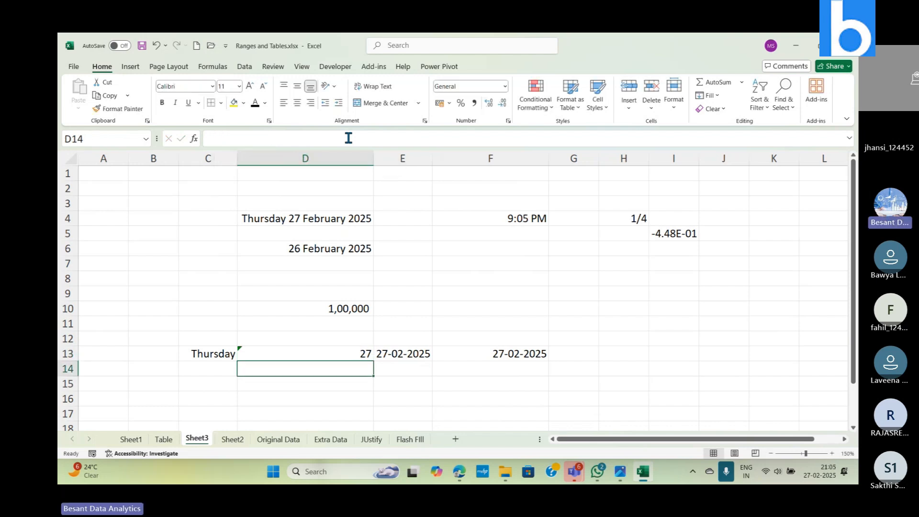
# Replace the formula in cell E13 with =MONTH(TODAY()).
pyautogui.press('Up')
pyautogui.press('Right')
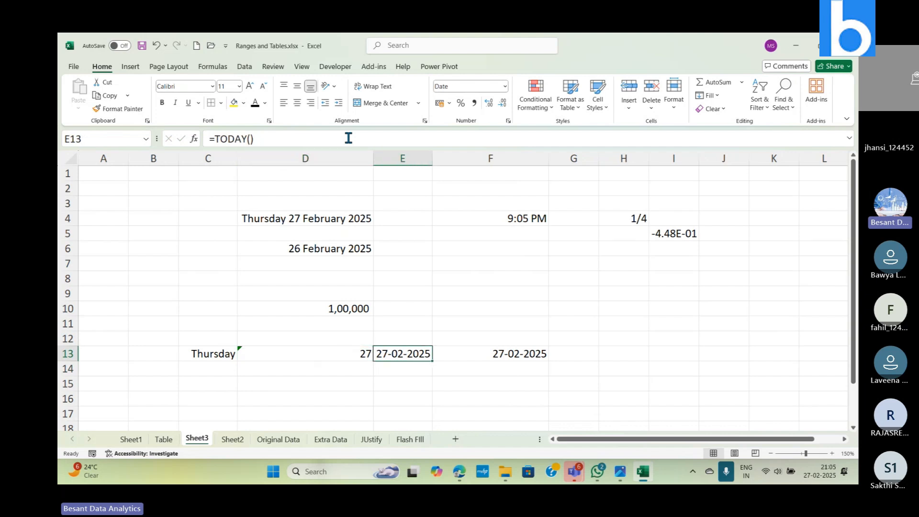
pyautogui.write('=mont')
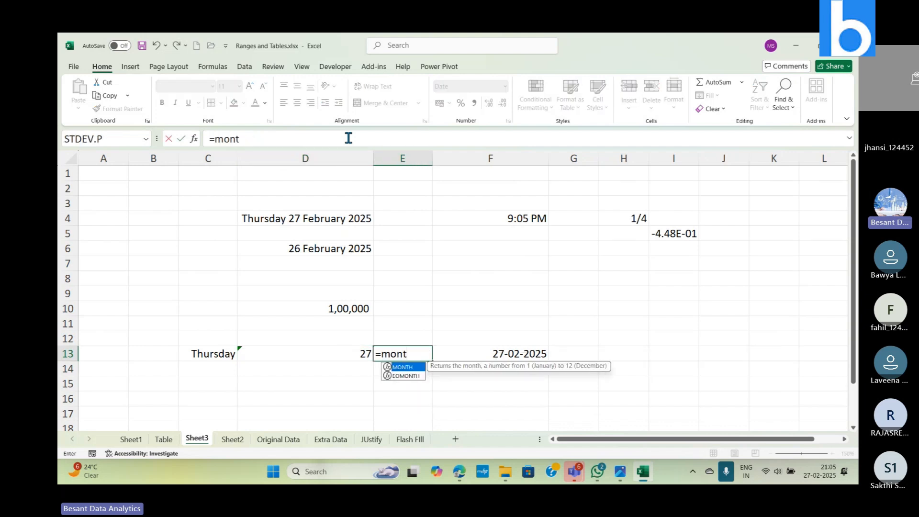
pyautogui.press('Tab')
pyautogui.write('to')
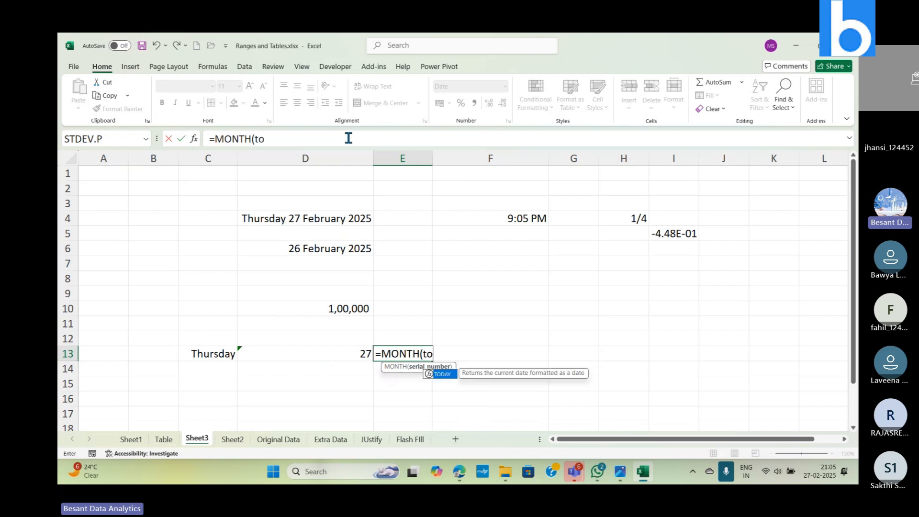
pyautogui.write('day())')
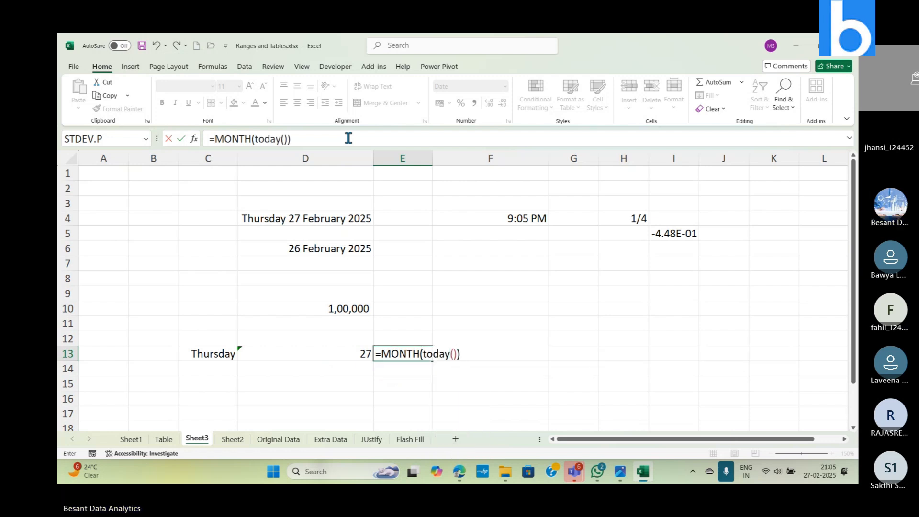
pyautogui.press('Return')
# Format cell E13 as Number and remove both decimal places.
pyautogui.press('Up')
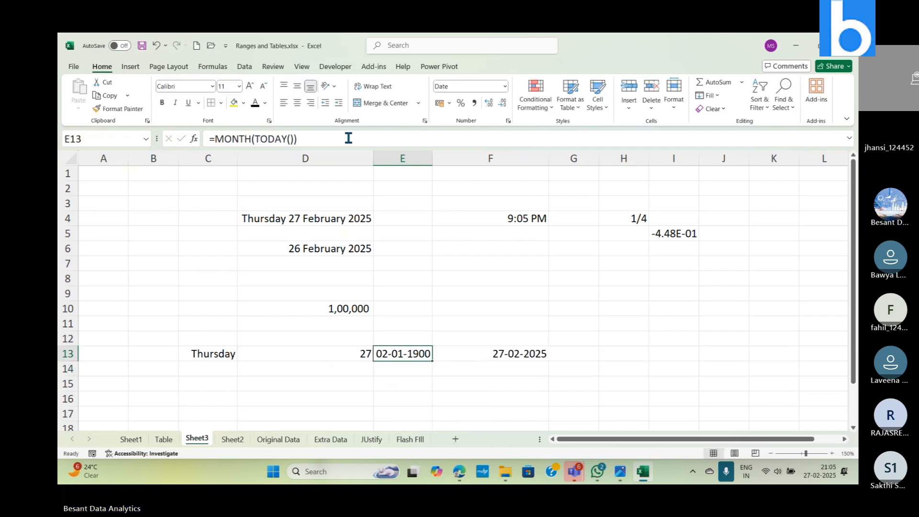
pyautogui.click(504, 86)
pyautogui.click(483, 130)
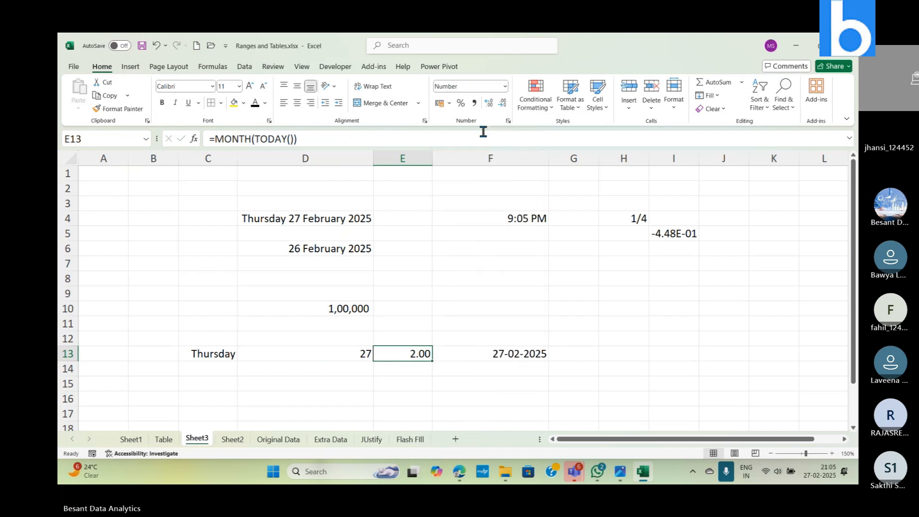
pyautogui.click(502, 103)
pyautogui.click(502, 104)
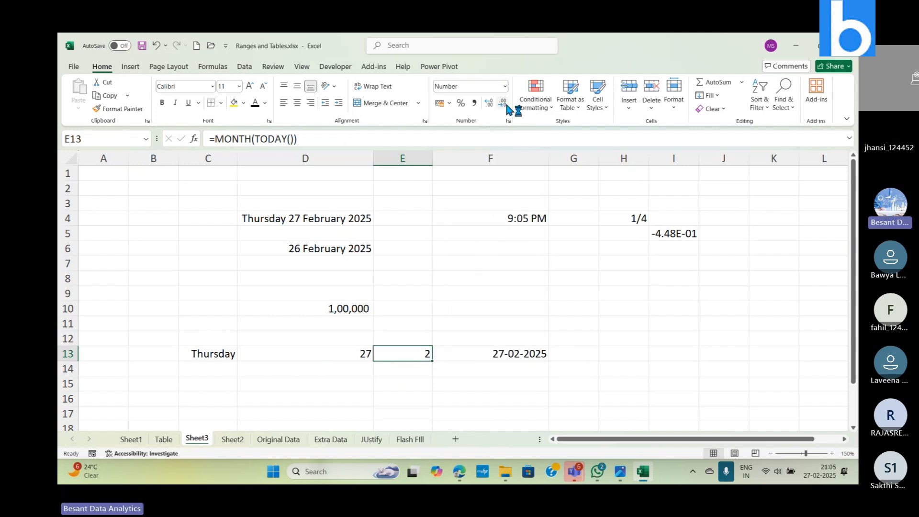
# Replace the formula in cell F13 with =YEAR(TODAY()).
pyautogui.click(506, 349)
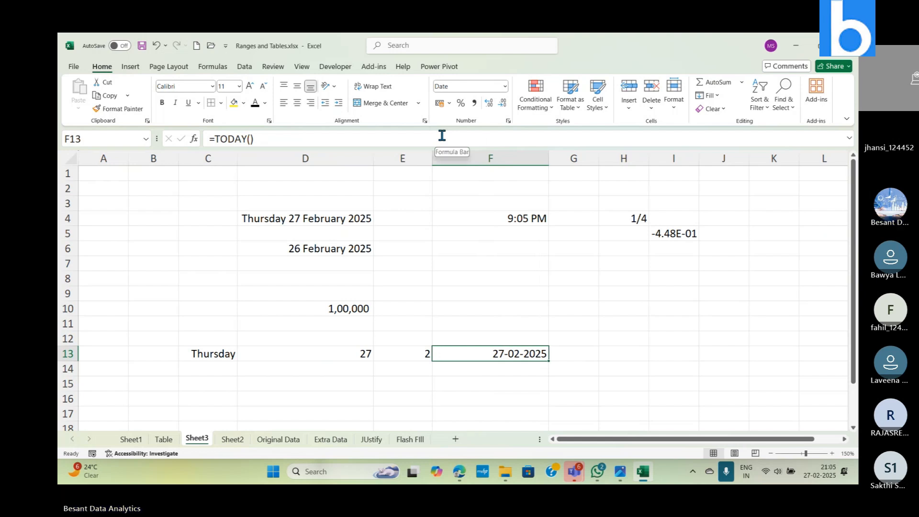
pyautogui.write('=year')
pyautogui.press('Tab')
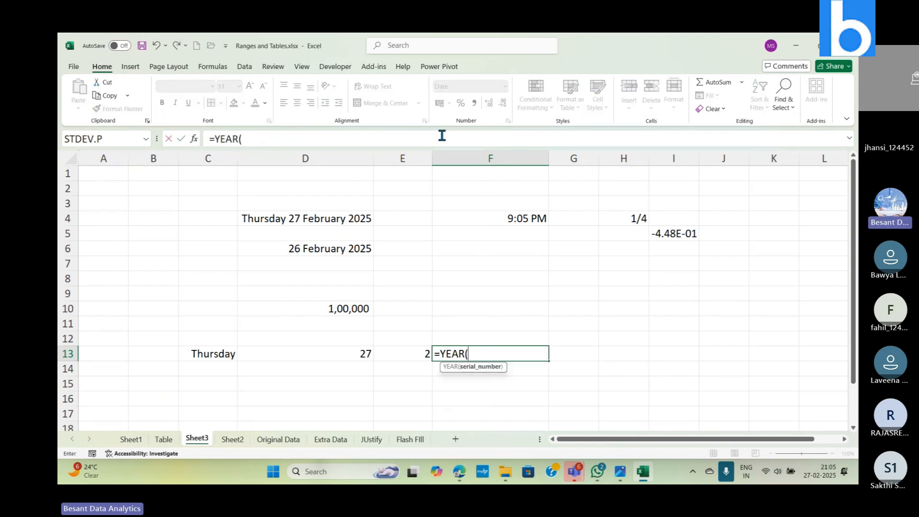
pyautogui.write('today')
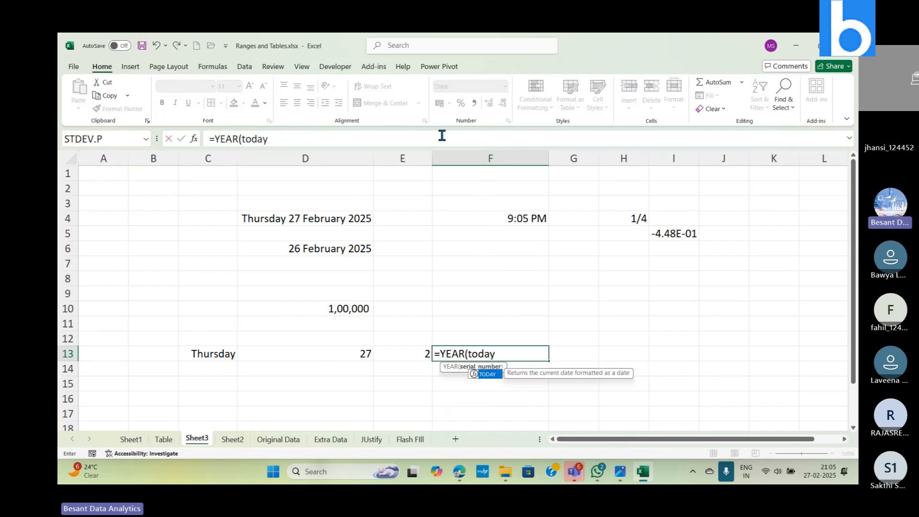
pyautogui.write('())')
pyautogui.press('Return')
pyautogui.press('Up')
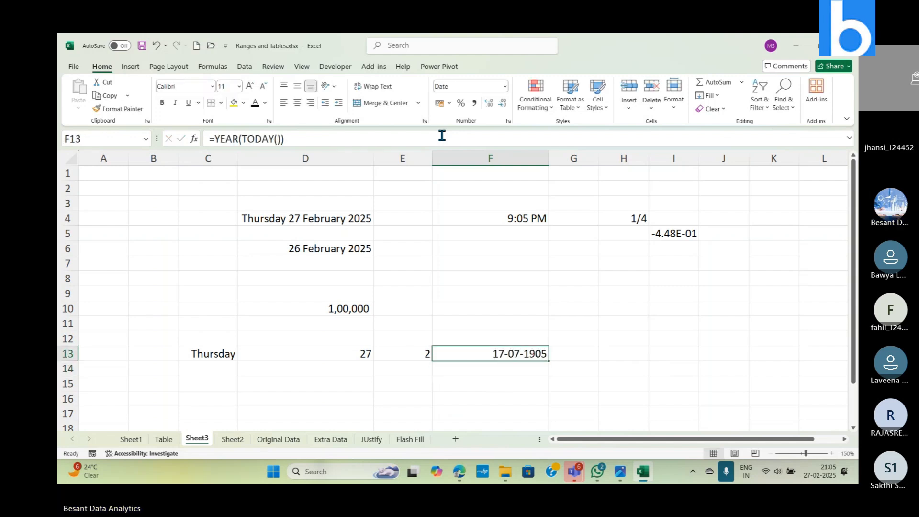
# Format cell F13 as Number and remove both decimal places.
pyautogui.click(504, 86)
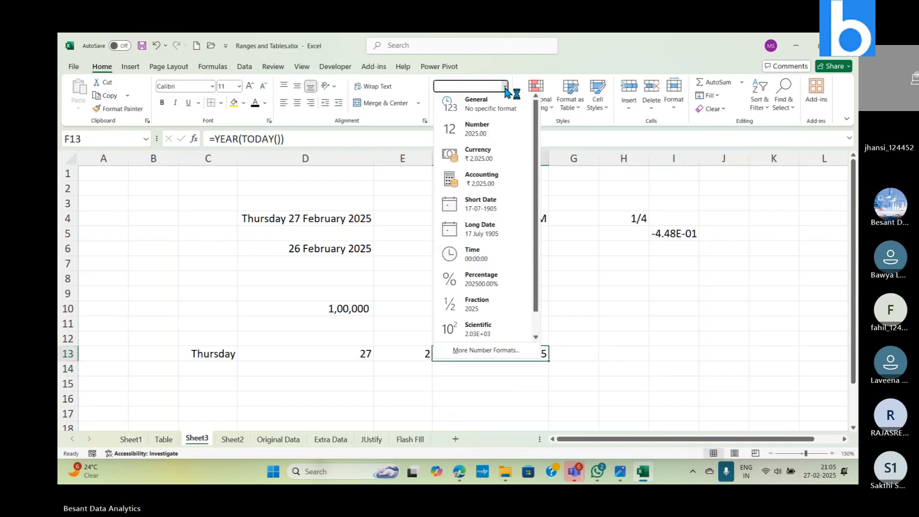
pyautogui.click(491, 132)
pyautogui.click(501, 107)
pyautogui.click(501, 107)
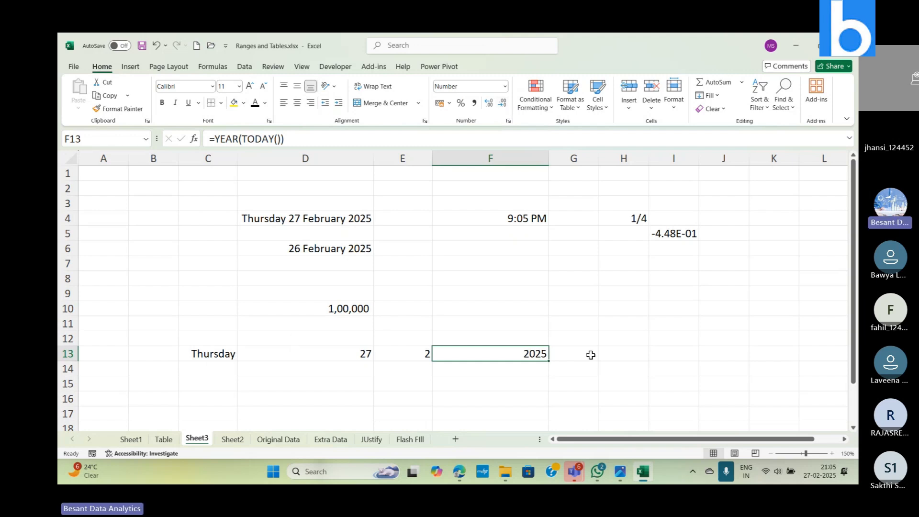
pyautogui.click(203, 359)
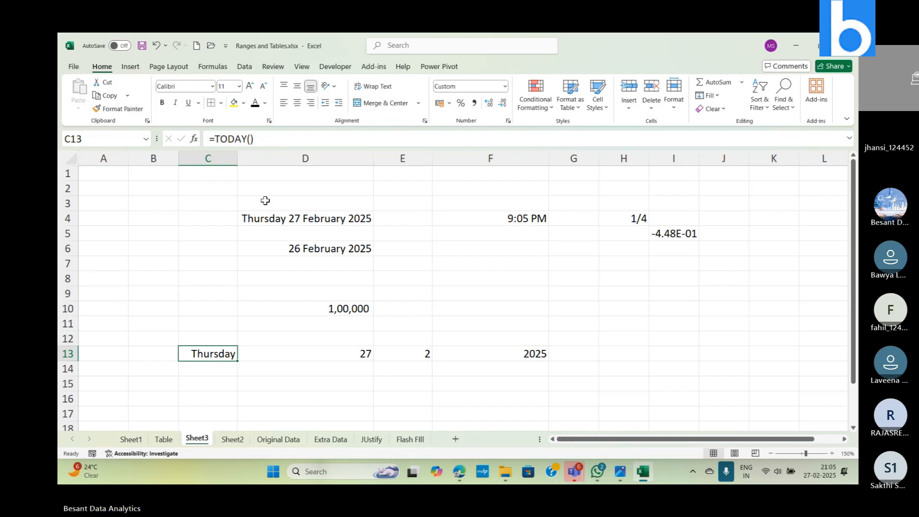
pyautogui.click(216, 138)
pyautogui.click(215, 138)
pyautogui.write('upper')
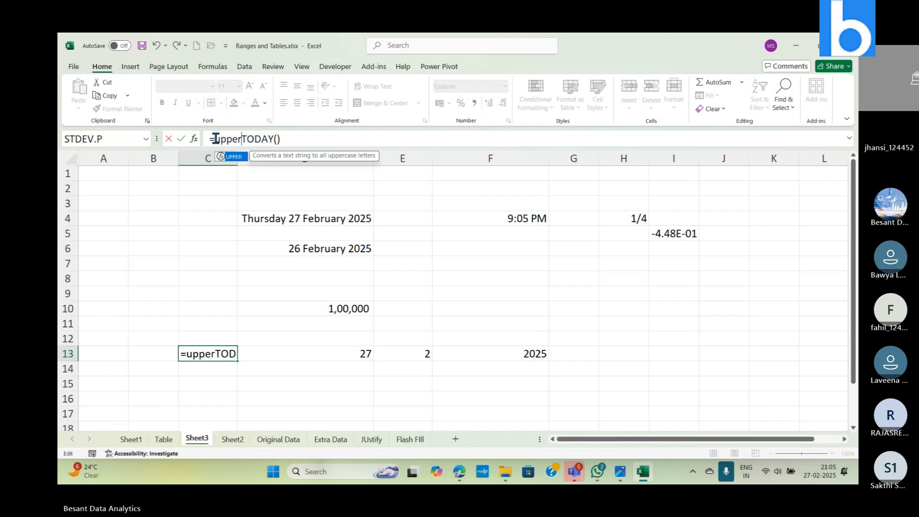
pyautogui.press('Escape')
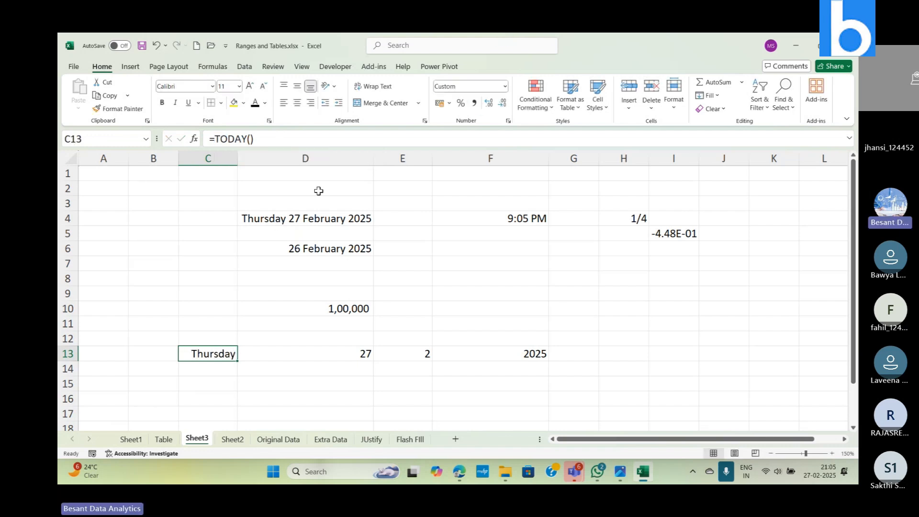
# Try to show the weekday in cell C13 in capitals by changing its formula to =UPPER(TODAY()), and check the available number formats.
pyautogui.click(214, 139)
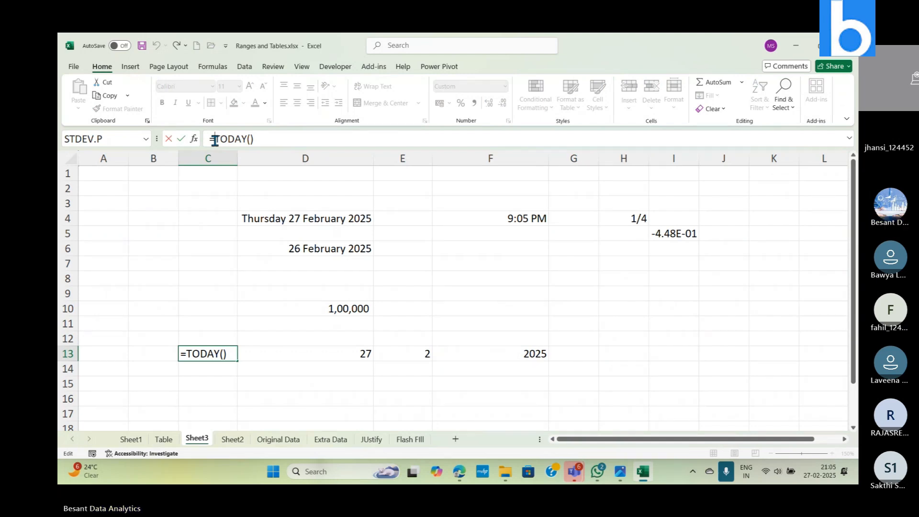
pyautogui.write('upper(')
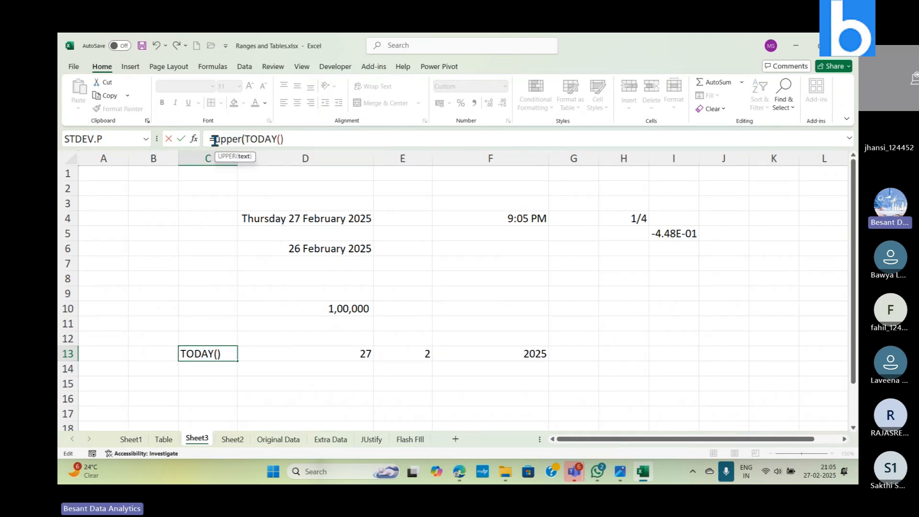
pyautogui.write(')')
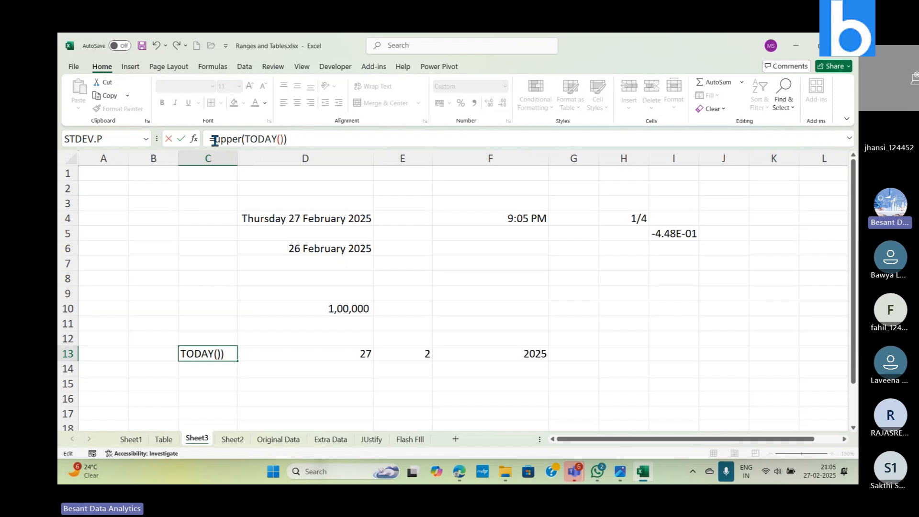
pyautogui.press('Return')
pyautogui.press('Up')
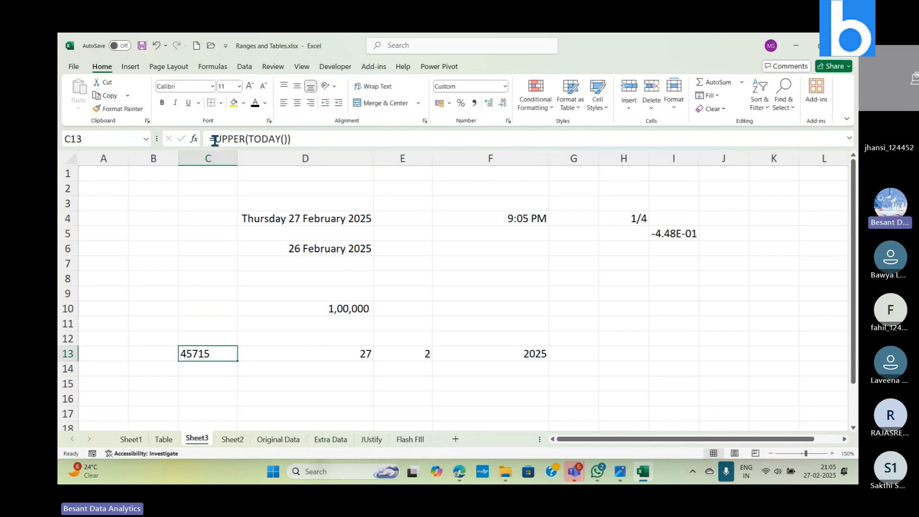
pyautogui.click(506, 87)
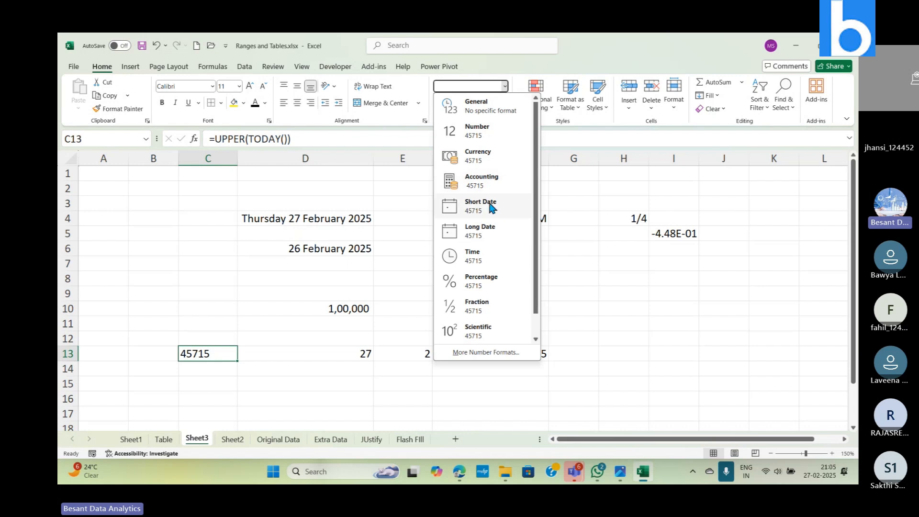
pyautogui.click(566, 187)
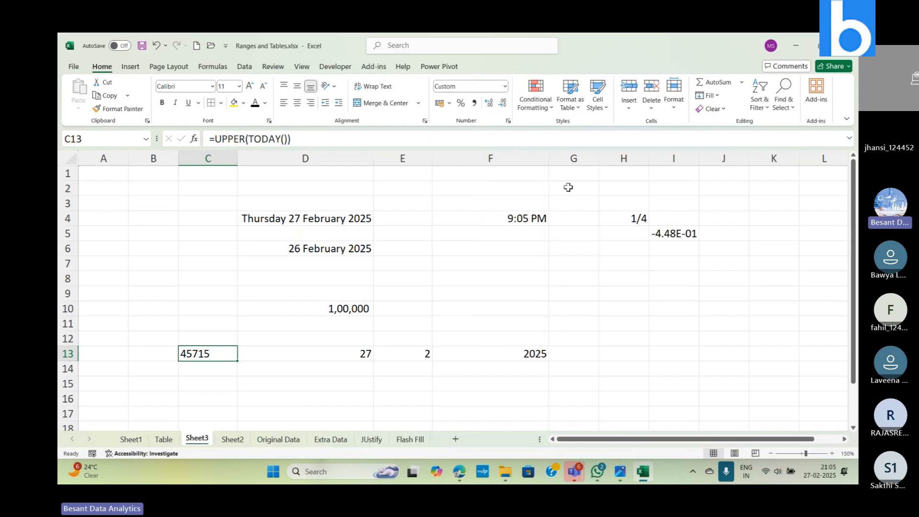
# Remove the UPPER function from cell C13 so that its formula is =TODAY().
pyautogui.click(248, 139)
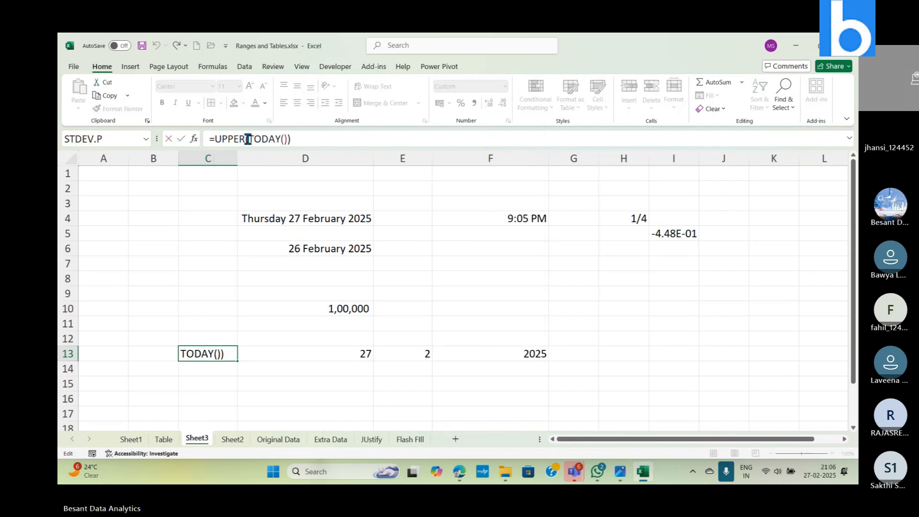
pyautogui.press('BackSpace')
pyautogui.press('BackSpace')
pyautogui.press('BackSpace')
pyautogui.press('BackSpace')
pyautogui.press('BackSpace')
pyautogui.press('BackSpace')
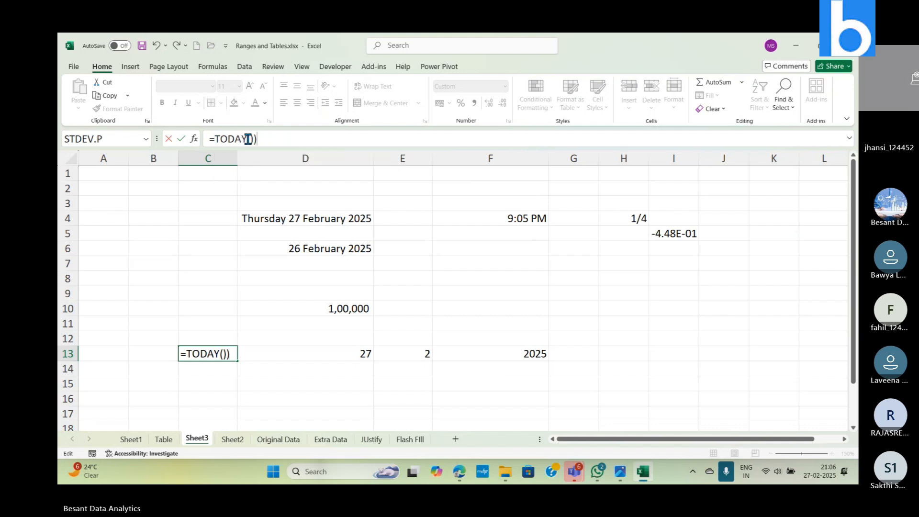
pyautogui.press('BackSpace')
pyautogui.press('Return')
pyautogui.press('Up')
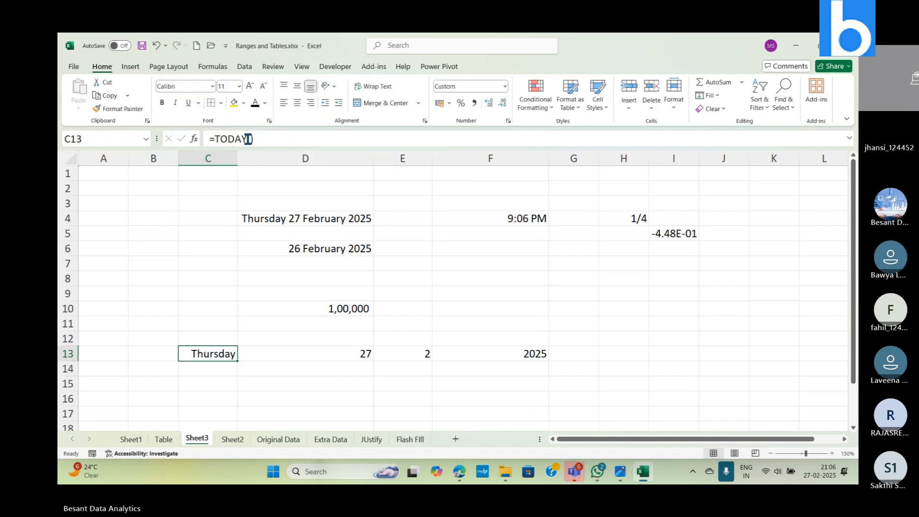
# Apply the Text number format to cell C13.
pyautogui.click(505, 87)
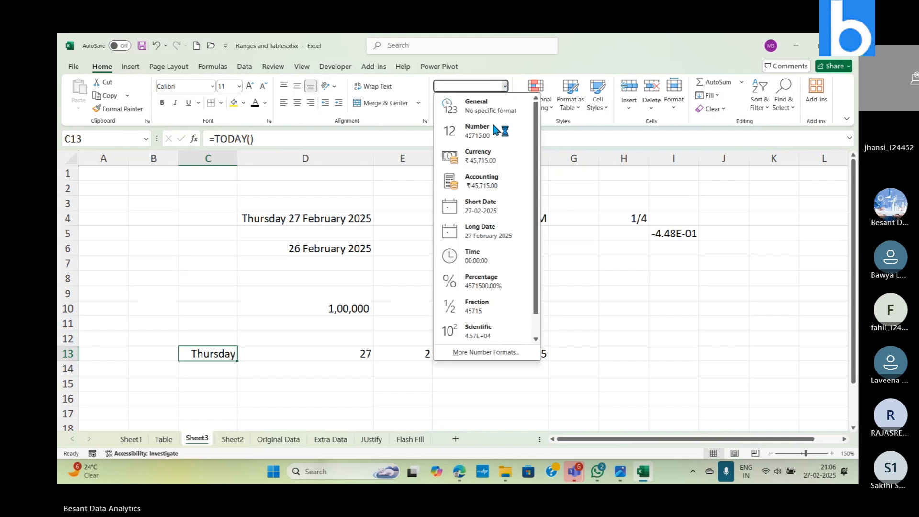
pyautogui.scroll(-1, 506, 331)
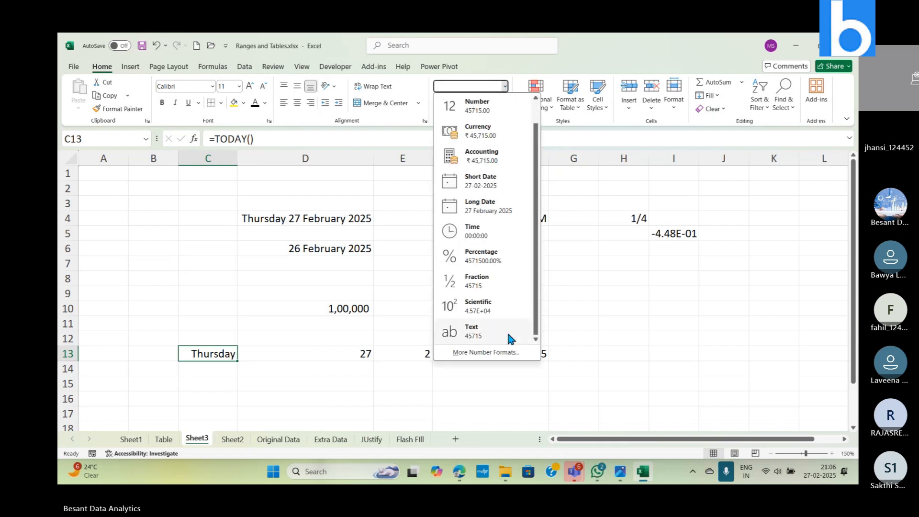
pyautogui.click(500, 338)
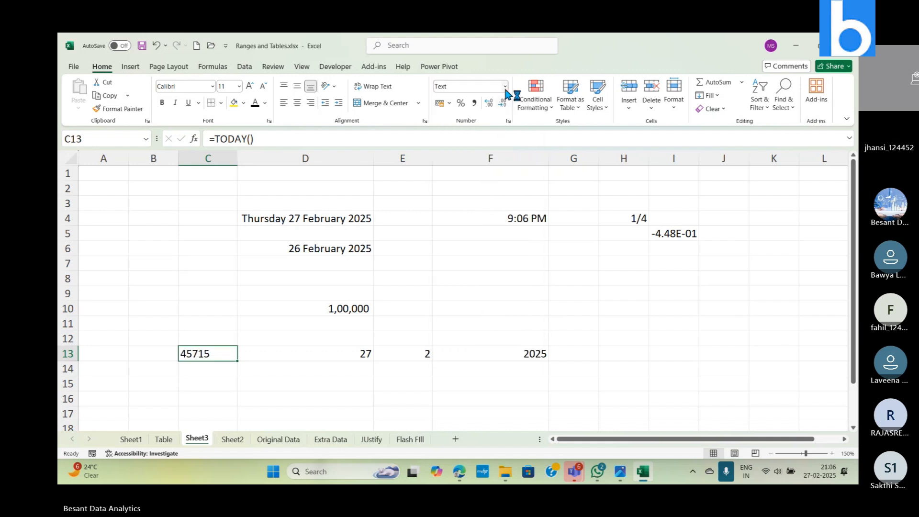
# Try wrapping the formula of the text-formatted cell C13 in UPPER as =UPPER(TODAY()).
pyautogui.click(215, 139)
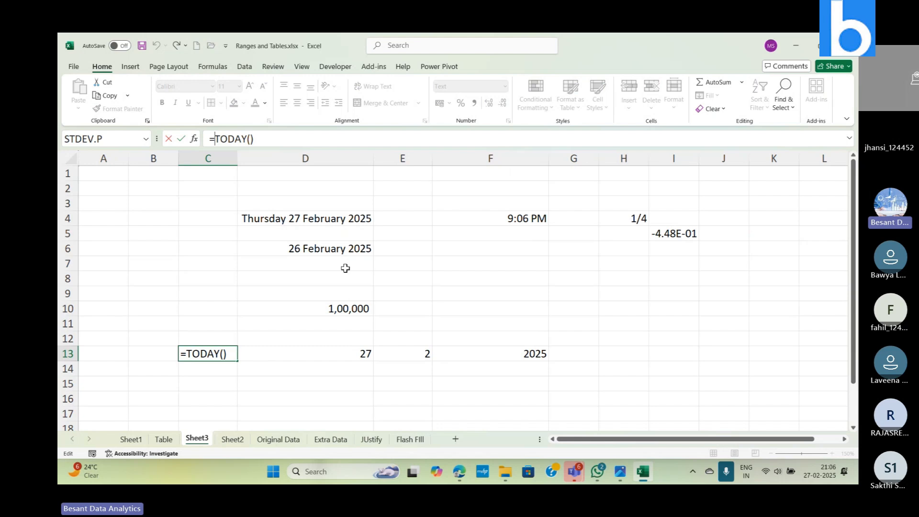
pyautogui.write('upp')
pyautogui.press('Tab')
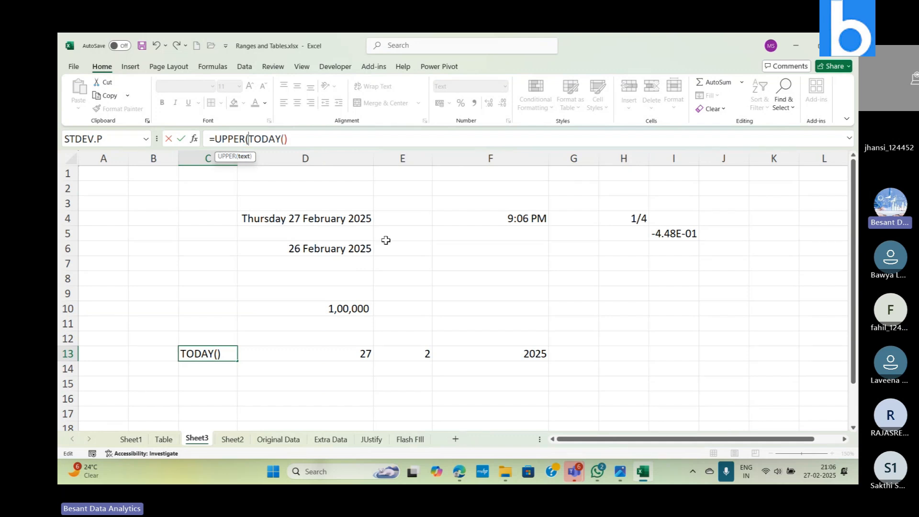
pyautogui.press('End')
pyautogui.write(')')
pyautogui.press('Return')
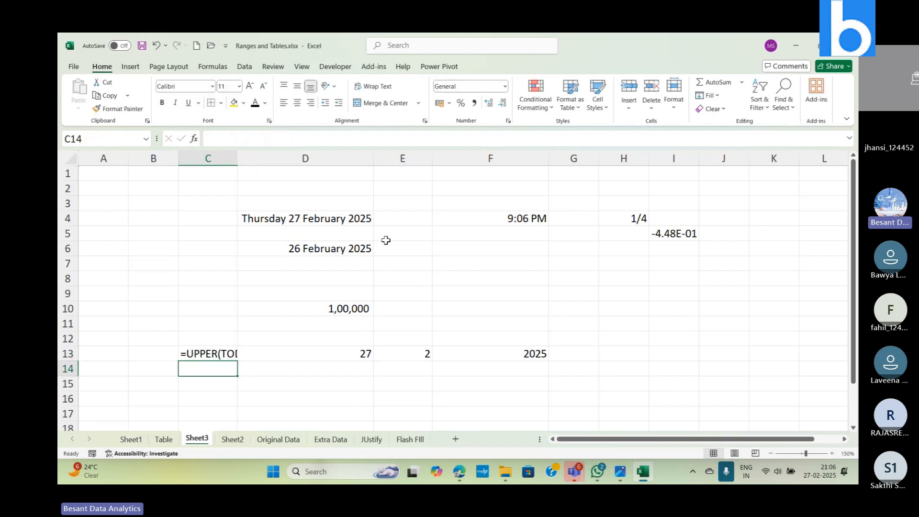
# Clear cell C13 and enter the plain text THURSDAY in it.
pyautogui.press('Up')
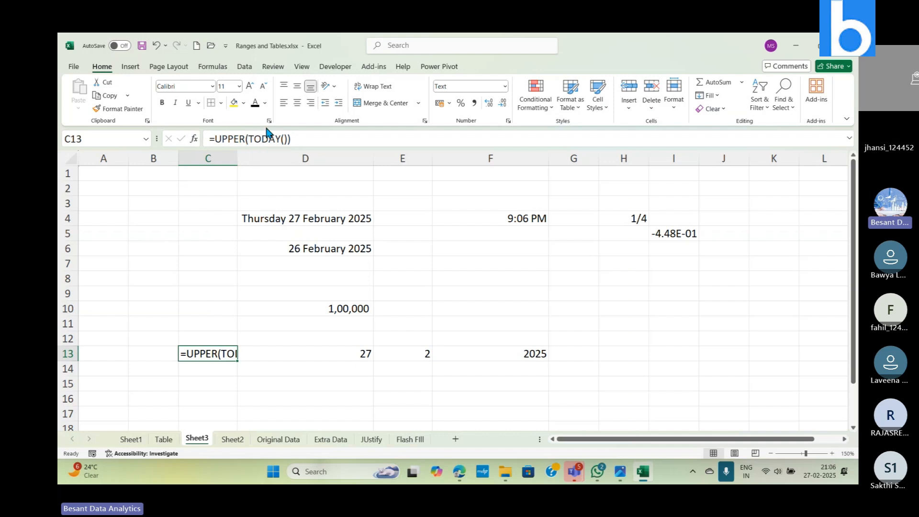
pyautogui.press('Delete')
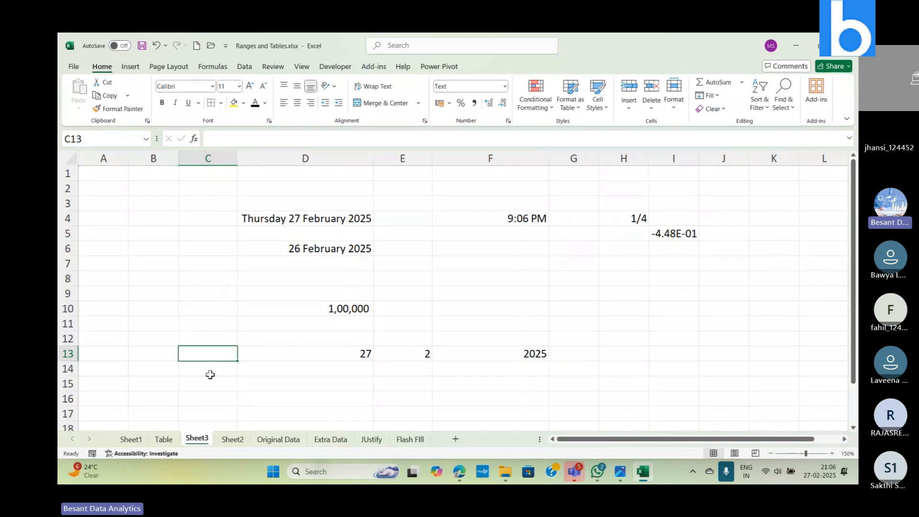
pyautogui.write('THURD')
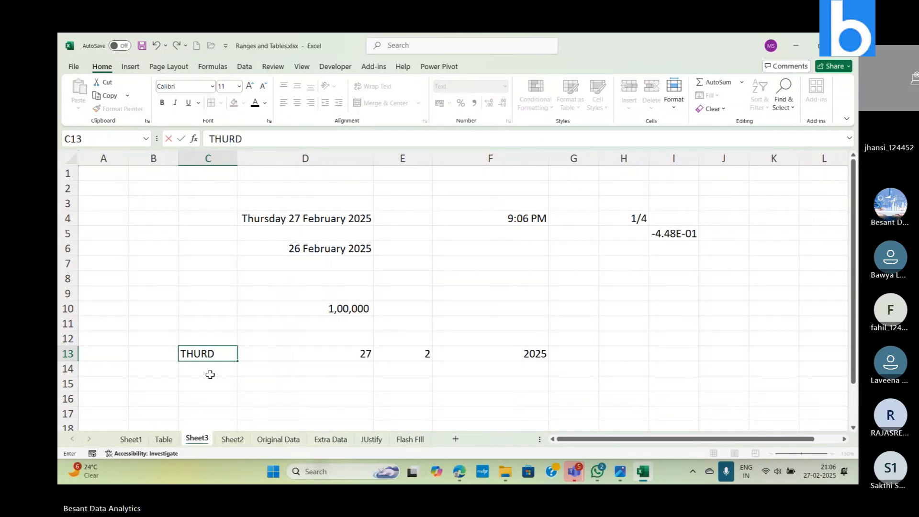
pyautogui.press('BackSpace')
pyautogui.write('SDAY')
pyautogui.press('Tab')
# Join the weekday, day, month and year in cell G13 with the formula =CONCATENATE(C13,D13,E13,F13).
pyautogui.click(585, 355)
pyautogui.write('=')
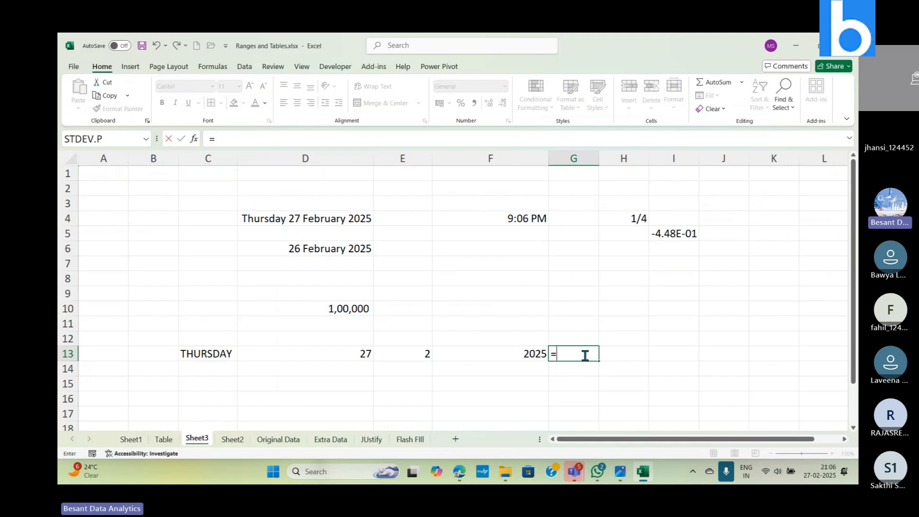
pyautogui.write('CON')
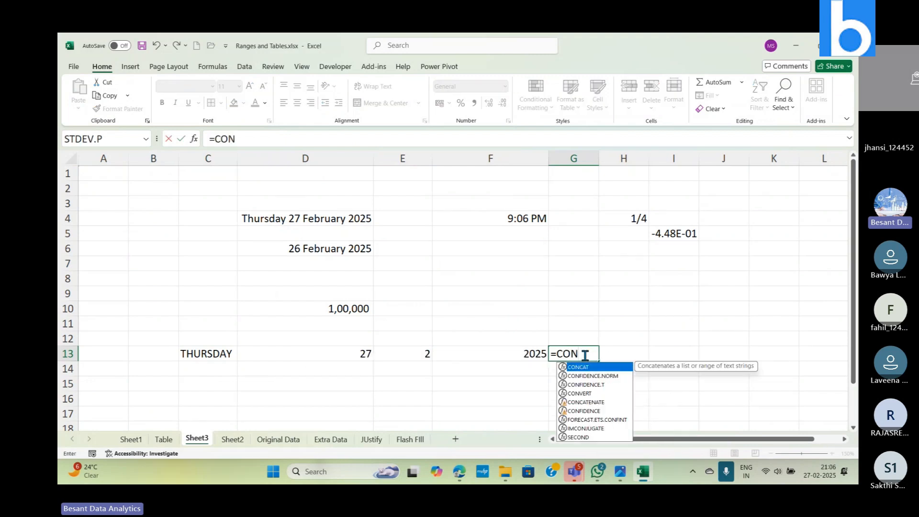
pyautogui.press('Down')
pyautogui.press('Down')
pyautogui.press('Down')
pyautogui.press('Down')
pyautogui.press('Tab')
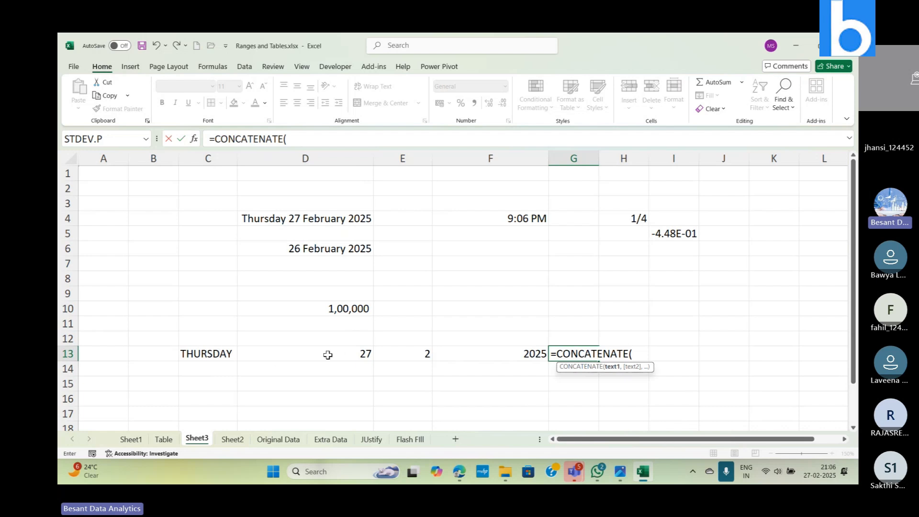
pyautogui.click(220, 353)
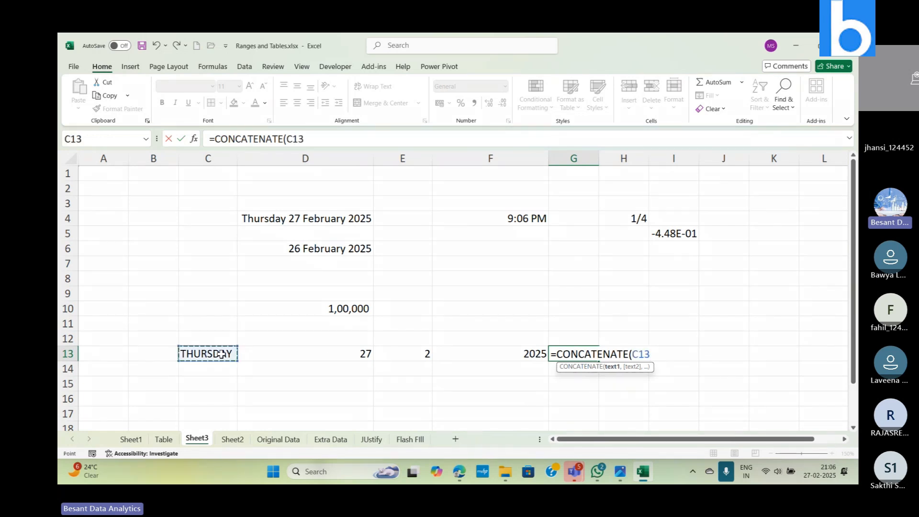
pyautogui.write(',')
pyautogui.click(308, 353)
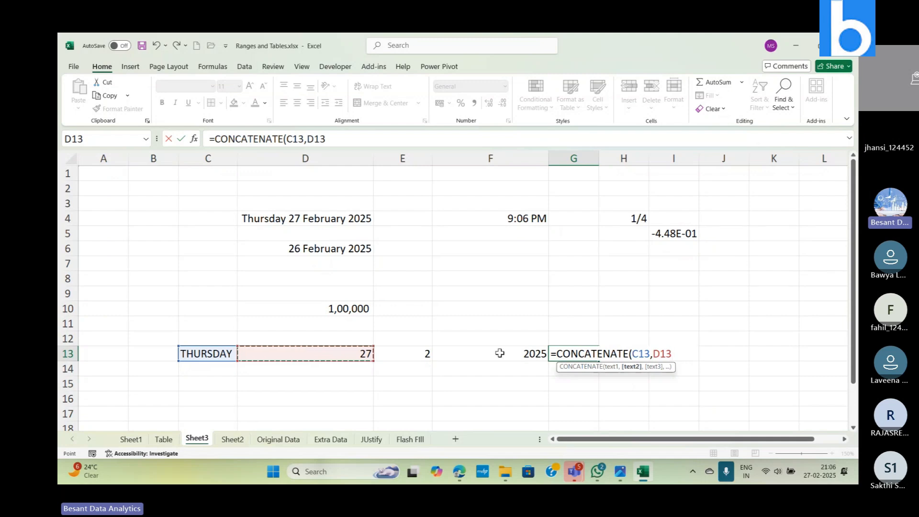
pyautogui.write(',')
pyautogui.click(408, 353)
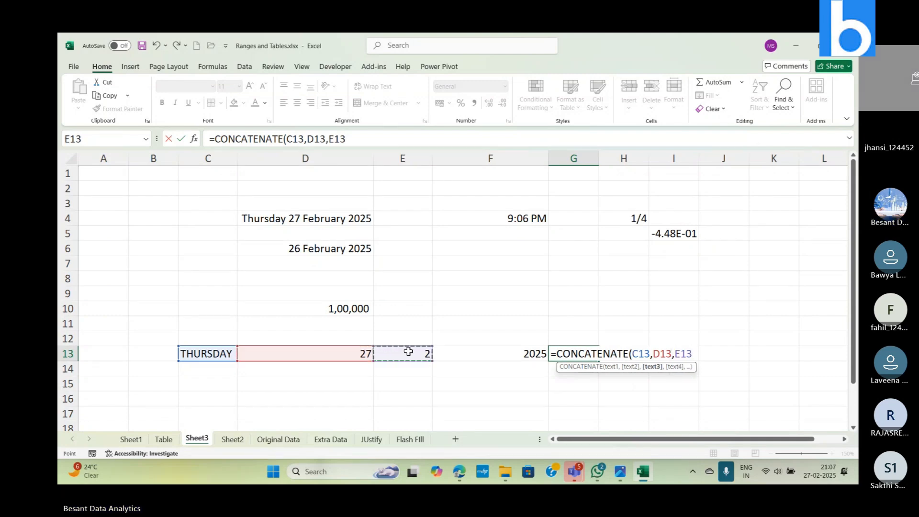
pyautogui.write(',')
pyautogui.click(506, 353)
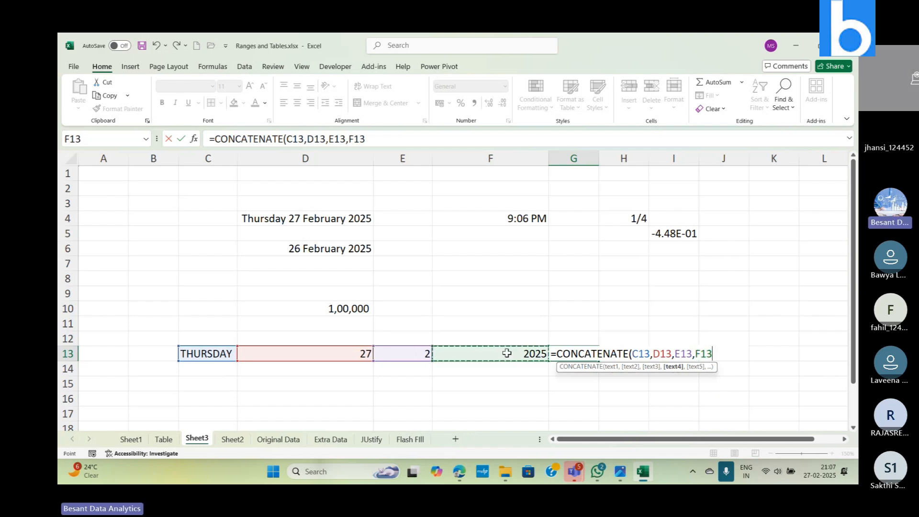
pyautogui.write(')')
pyautogui.press('Return')
pyautogui.press('Up')
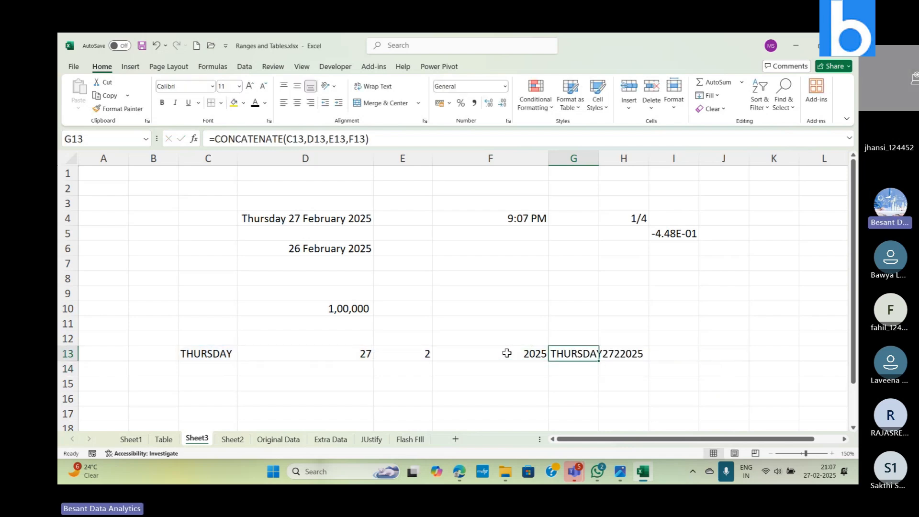
# Insert a space separator " " between C13 and D13 in the CONCATENATE formula of cell G13.
pyautogui.click(307, 138)
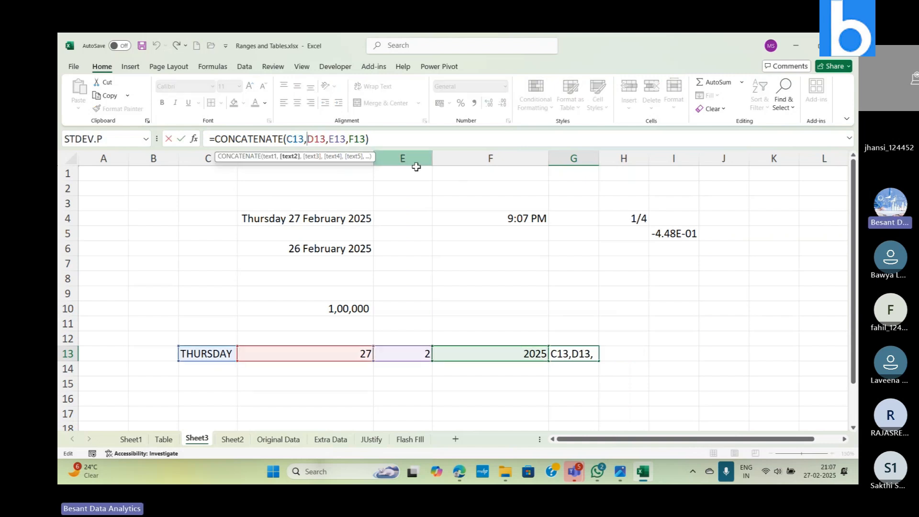
pyautogui.write('" ",')
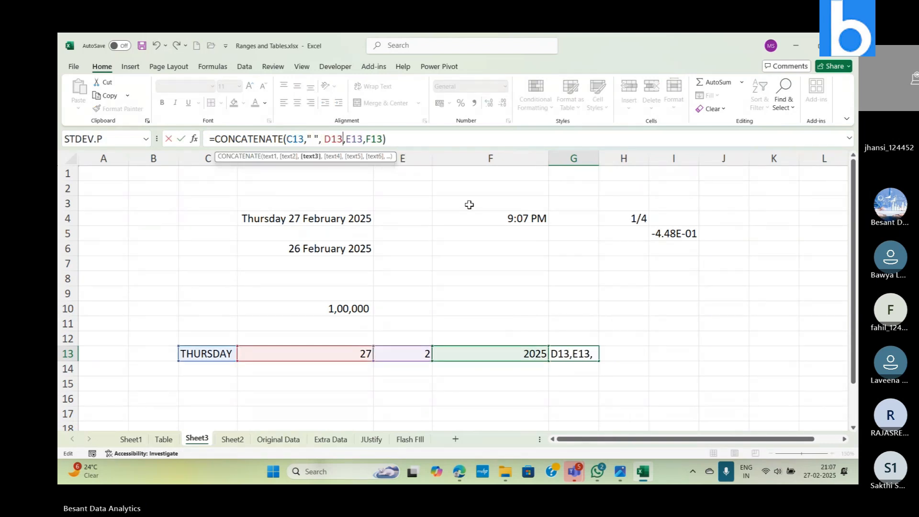
pyautogui.press('Left')
pyautogui.press('Left')
pyautogui.press('Left')
pyautogui.press('Left')
pyautogui.press('Left')
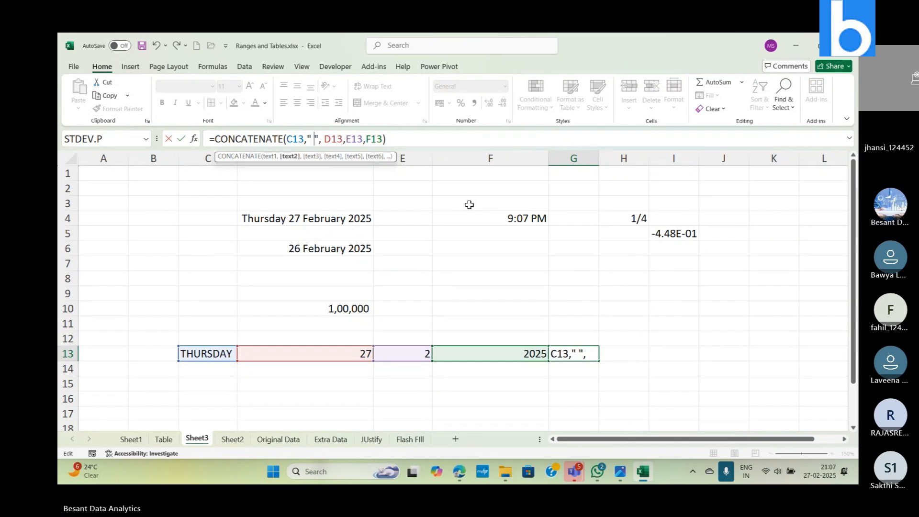
pyautogui.press('Right')
pyautogui.press('Right')
pyautogui.press('Right')
pyautogui.press('Right')
pyautogui.press('Right')
pyautogui.press('Right')
pyautogui.press('Right')
pyautogui.press('Right')
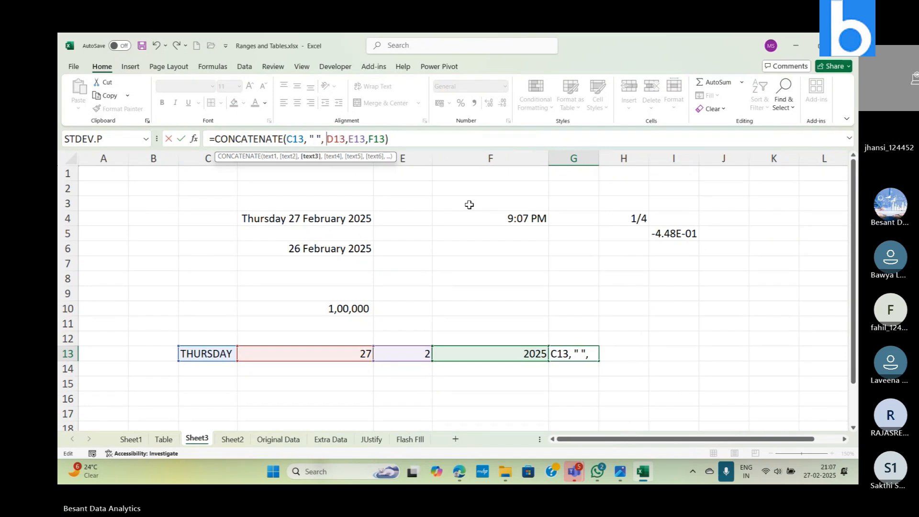
# Add a space separator " " between D13 and E13 in the CONCATENATE formula.
pyautogui.press('Right')
pyautogui.press('Right')
pyautogui.press('Right')
pyautogui.write('"')
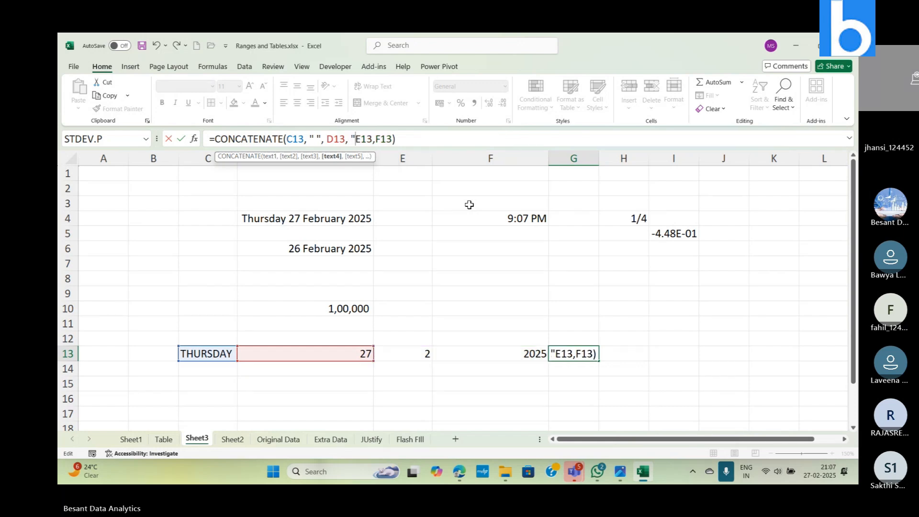
pyautogui.write(' "')
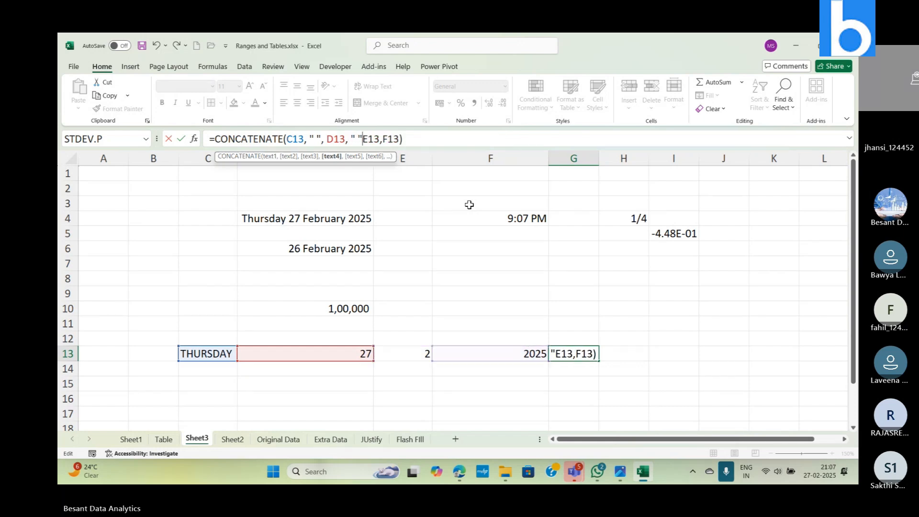
pyautogui.write(', 00')
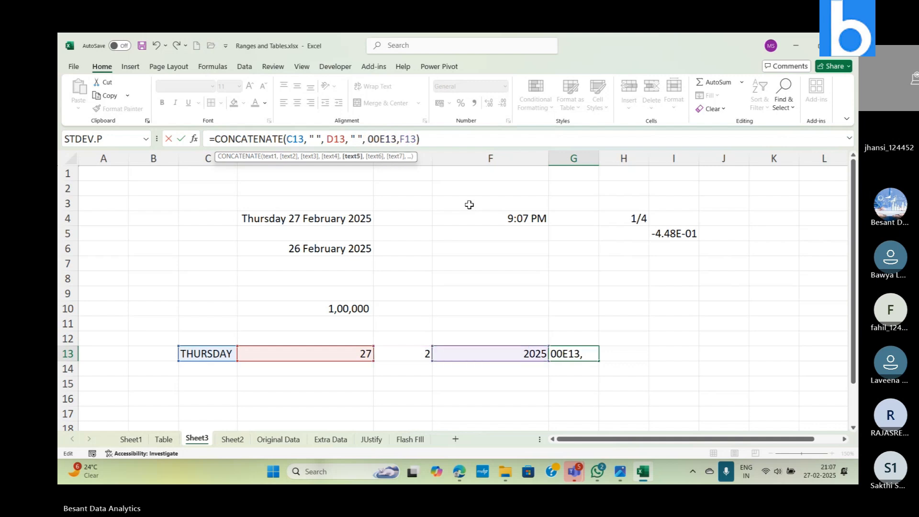
pyautogui.press('BackSpace')
pyautogui.press('BackSpace')
# Add a space separator " " between E13 and F13, completing G13 as =CONCATENATE(C13, " ", D13, " ", E13, " ", F13).
pyautogui.press('Right')
pyautogui.press('Right')
pyautogui.press('Right')
pyautogui.press('Right')
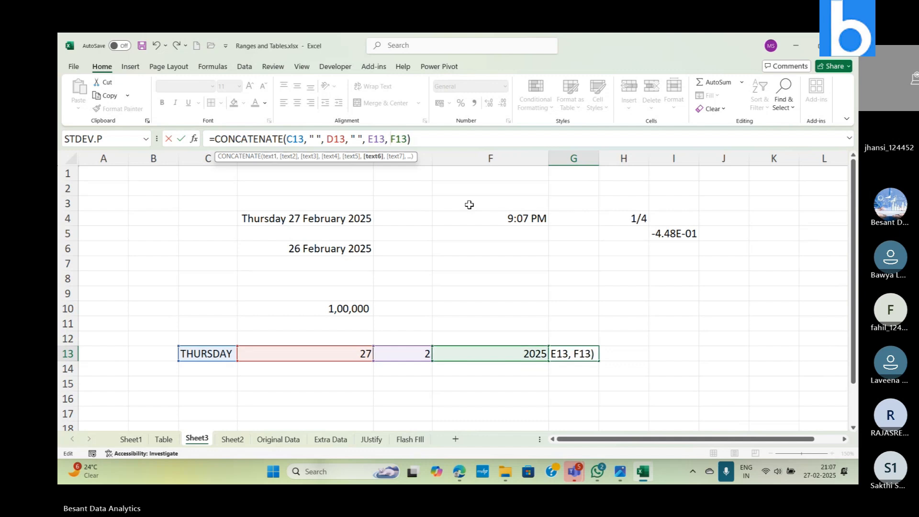
pyautogui.write('" ",')
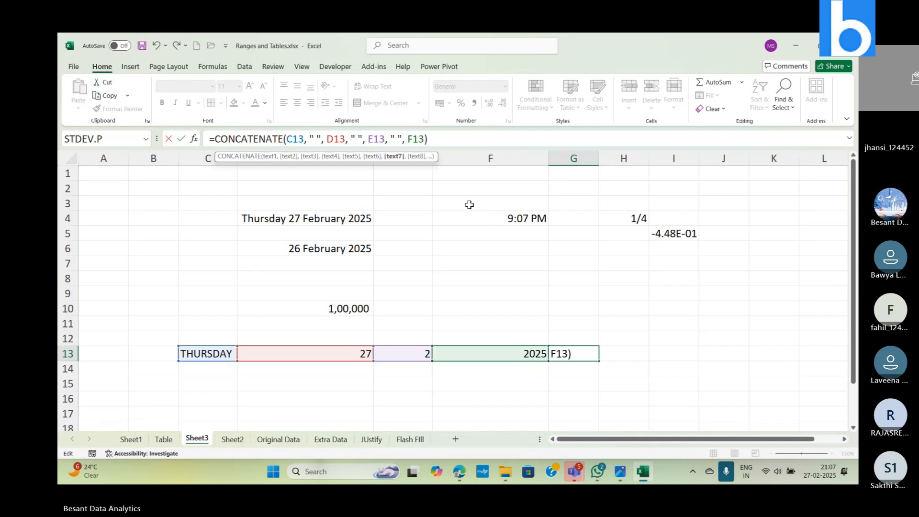
pyautogui.press('Return')
pyautogui.press('Up')
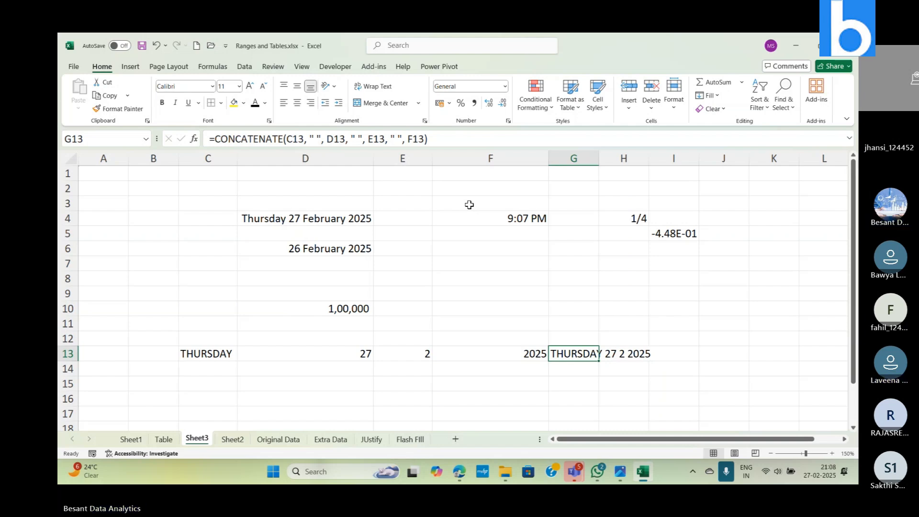
pyautogui.hotkey('alt', 'Tab')
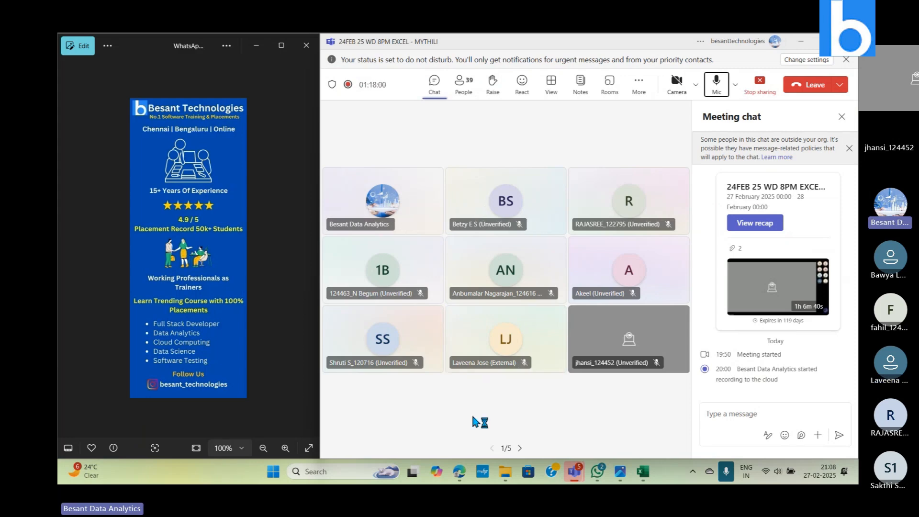
pyautogui.hotkey('alt', 'Tab')
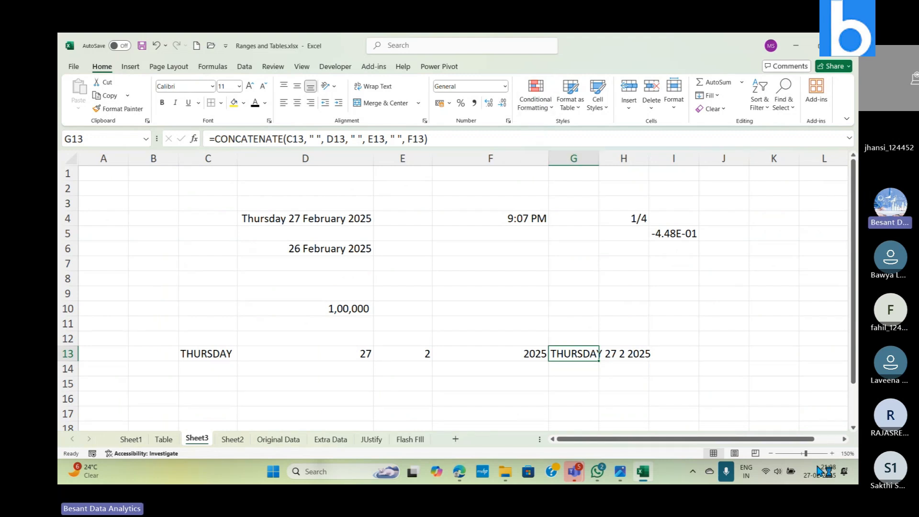
pyautogui.click(821, 481)
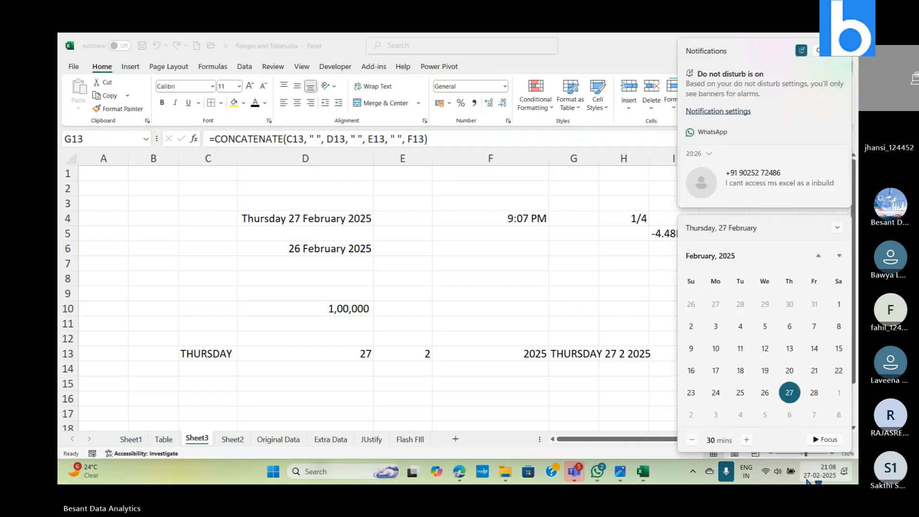
pyautogui.click(808, 480)
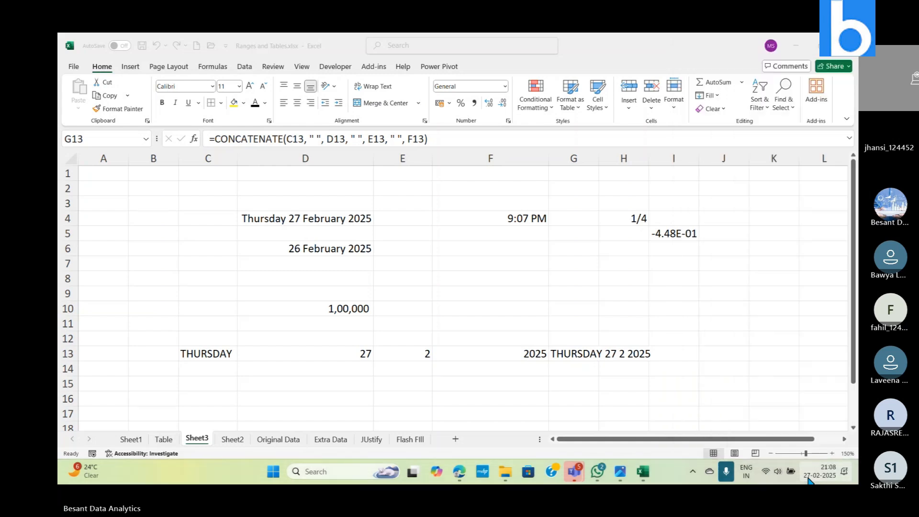
pyautogui.hotkey('alt', 'Tab')
pyautogui.press('Tab')
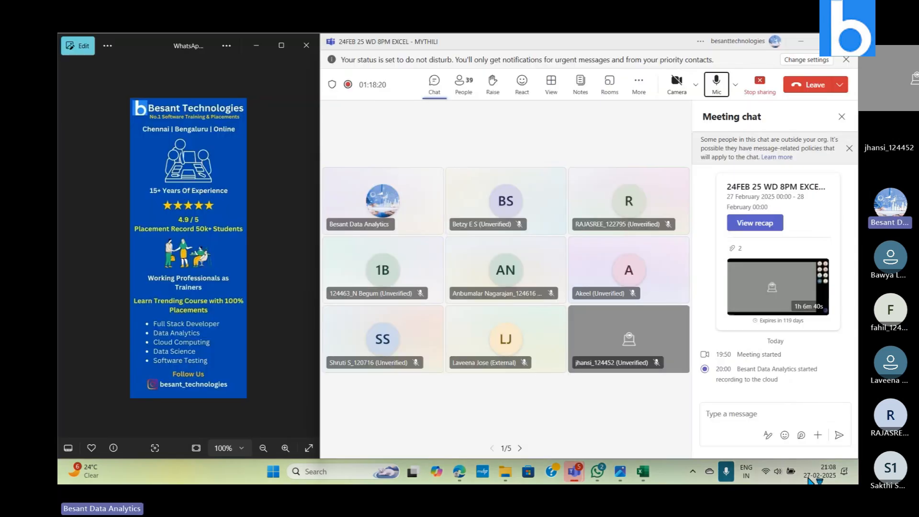